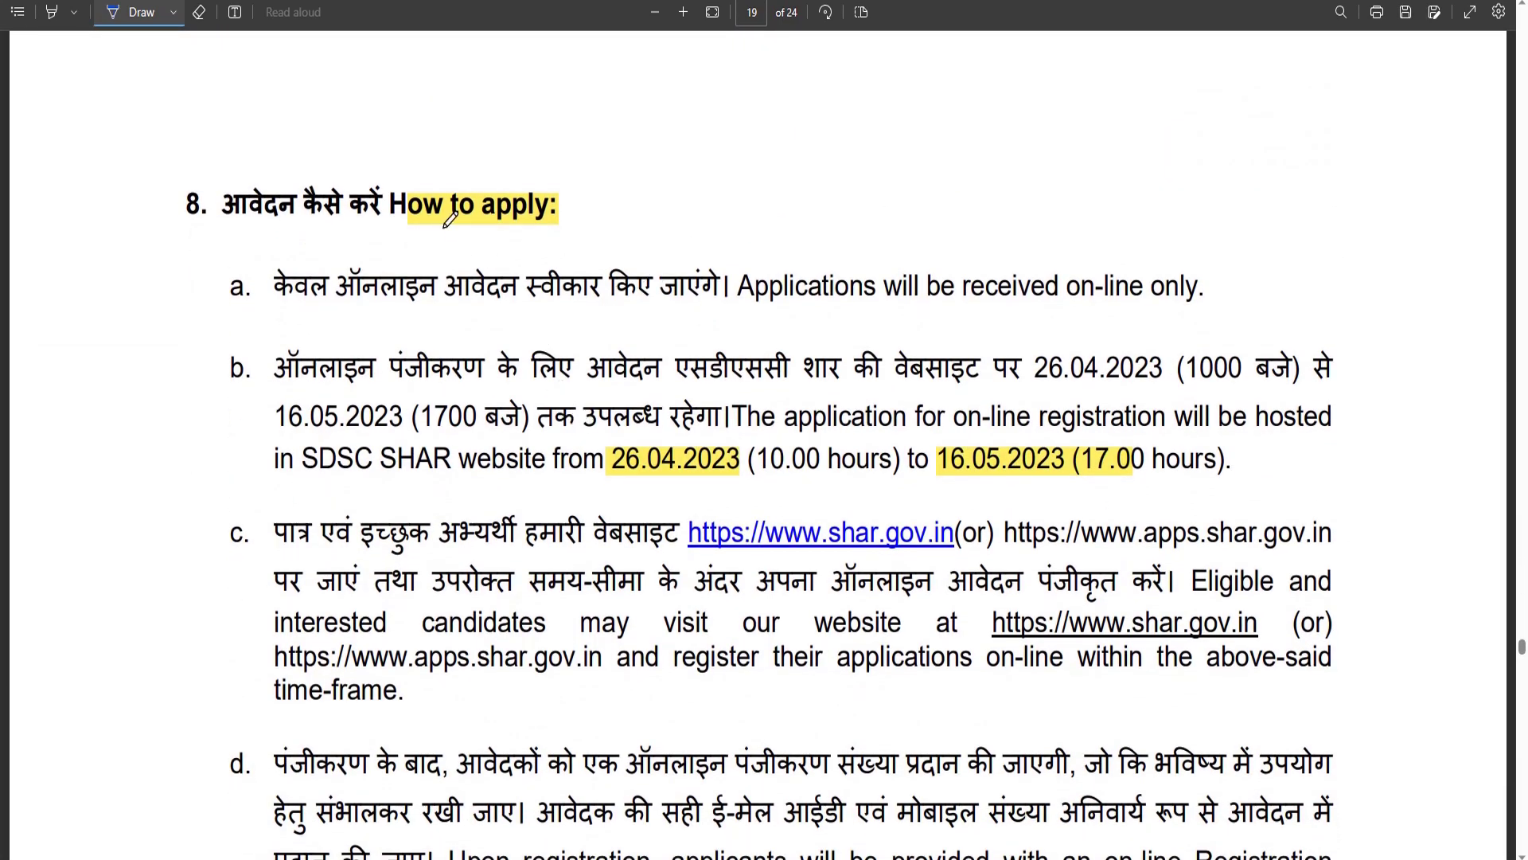
On page 19, tick 'How to apply', underline the dates and website, and circle 'e-mail ID'.
{"action": "left_click_drag", "start_coordinate": [444, 228], "coordinate": [568, 205]}
{"action": "scroll", "coordinate": [756, 357], "scroll_direction": "down", "scroll_amount": 2}
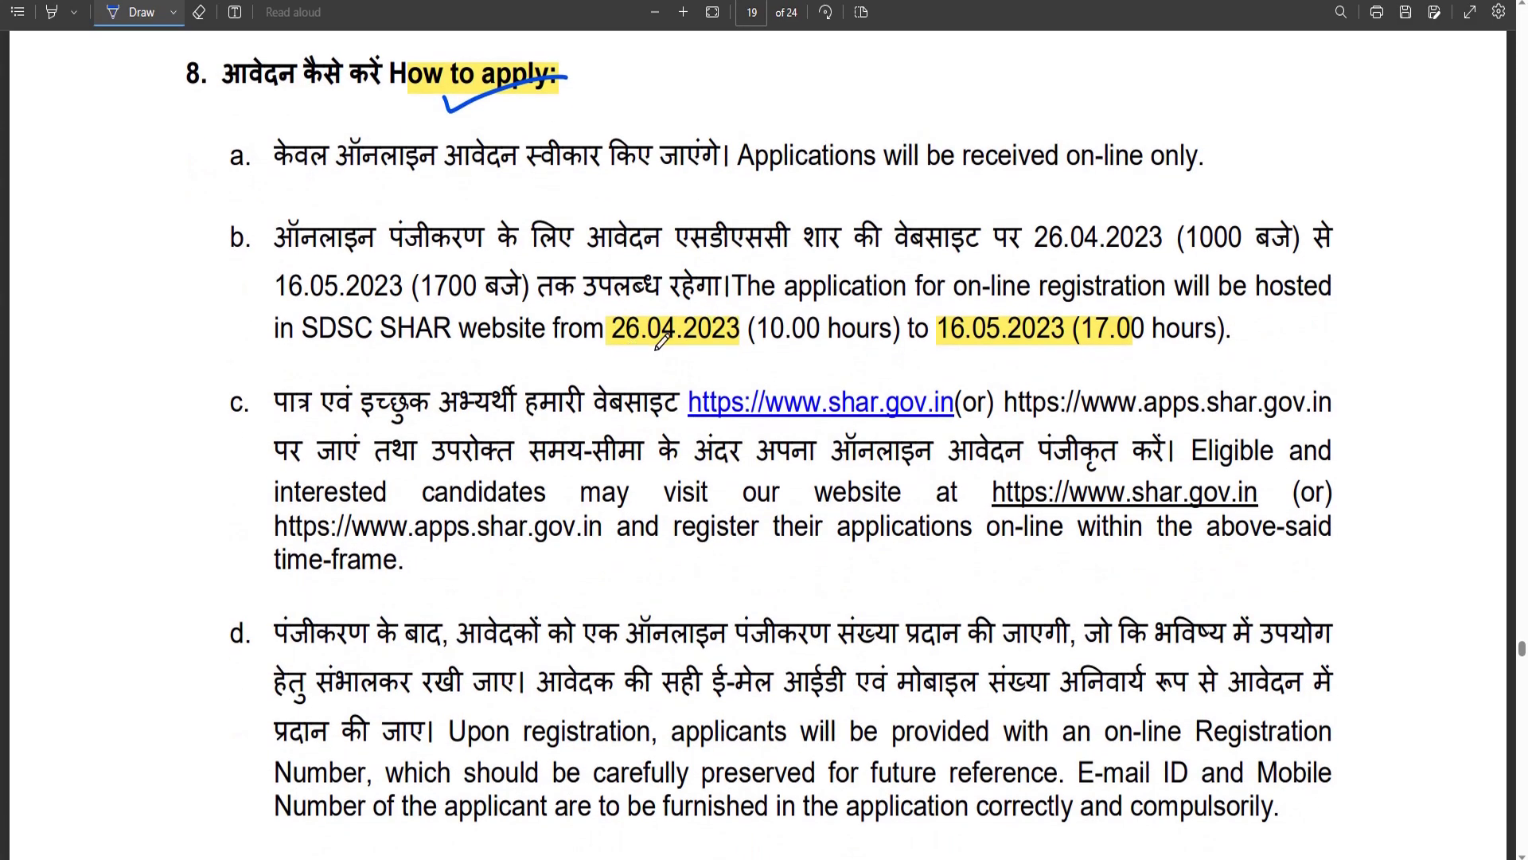
{"action": "left_click_drag", "start_coordinate": [612, 356], "coordinate": [697, 356]}
{"action": "left_click_drag", "start_coordinate": [933, 355], "coordinate": [1097, 356]}
{"action": "scroll", "coordinate": [923, 350], "scroll_direction": "down", "scroll_amount": 12}
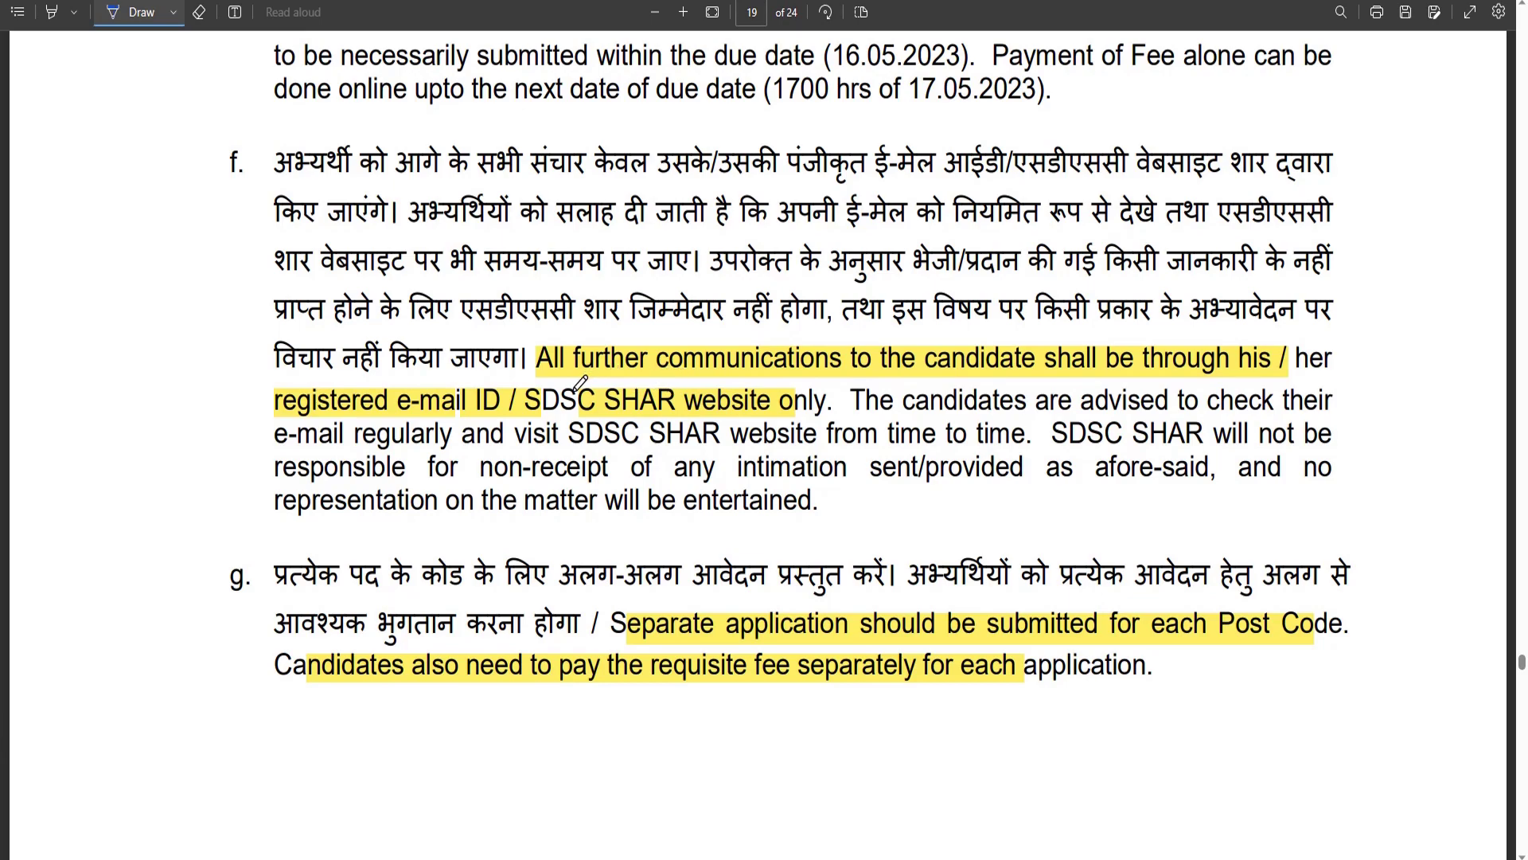
{"action": "left_click_drag", "start_coordinate": [595, 377], "coordinate": [1039, 373]}
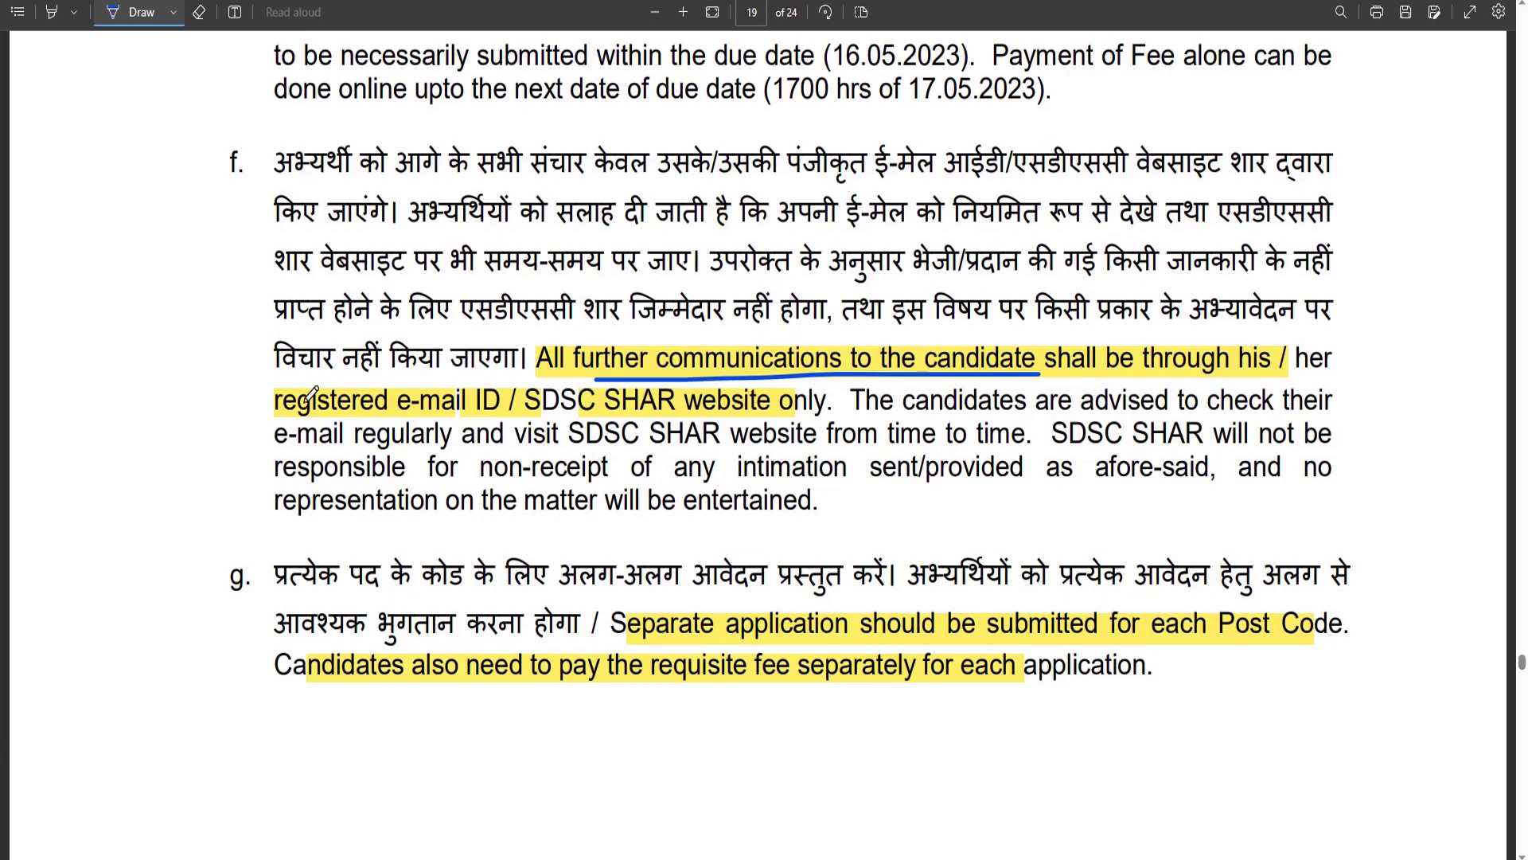
{"action": "mouse_move", "coordinate": [382, 388]}
{"action": "left_mouse_down"}
{"action": "mouse_move", "coordinate": [513, 386]}
{"action": "mouse_move", "coordinate": [401, 420]}
{"action": "left_mouse_up"}
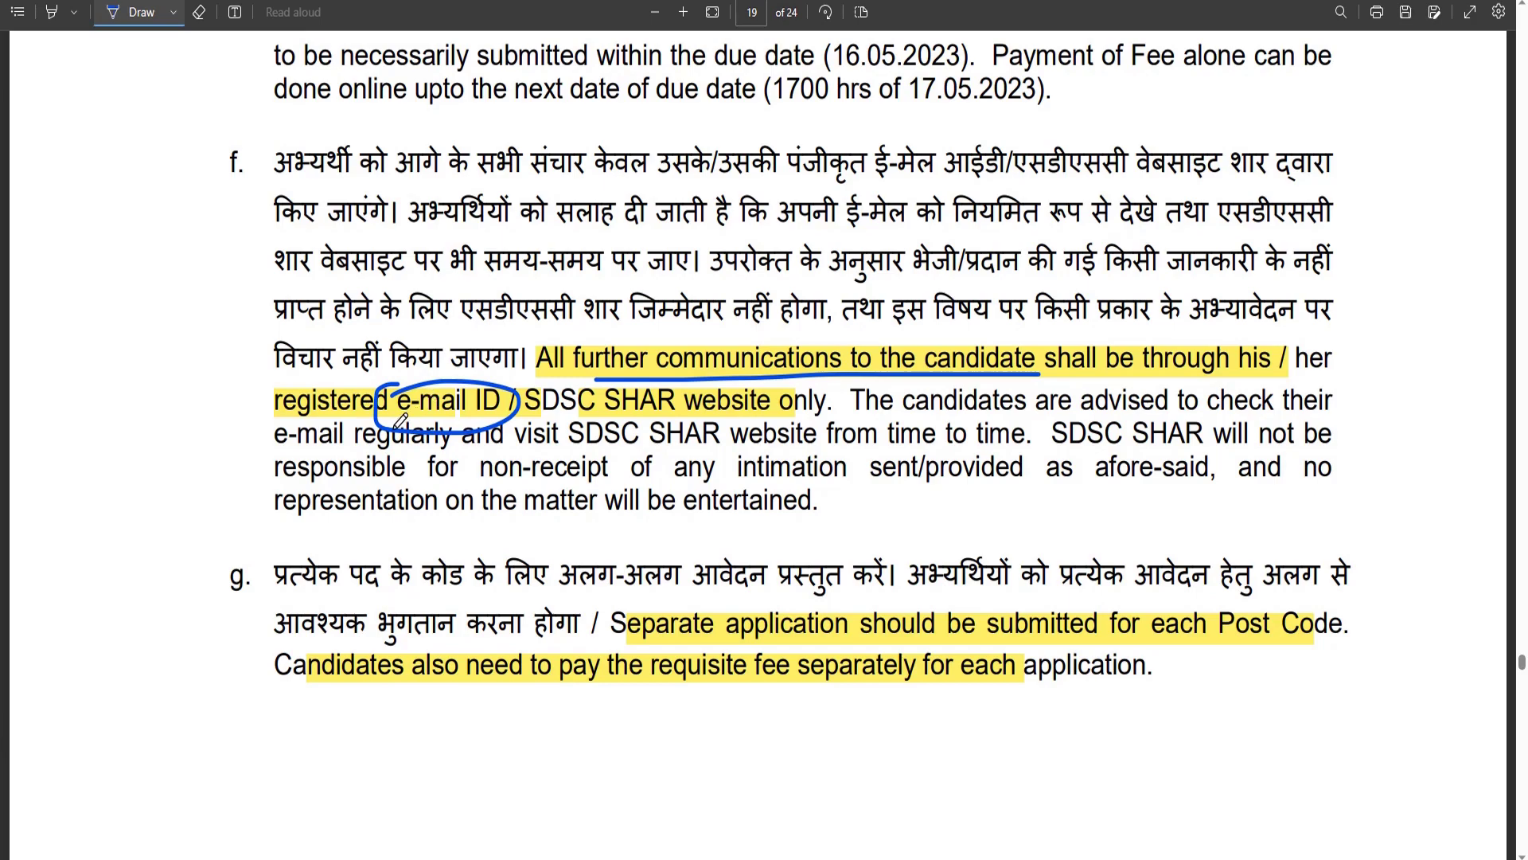
{"action": "mouse_move", "coordinate": [230, 491]}
{"action": "left_mouse_down"}
{"action": "mouse_move", "coordinate": [259, 465]}
{"action": "mouse_move", "coordinate": [309, 509]}
{"action": "mouse_move", "coordinate": [408, 484]}
{"action": "mouse_move", "coordinate": [420, 524]}
{"action": "left_mouse_up"}
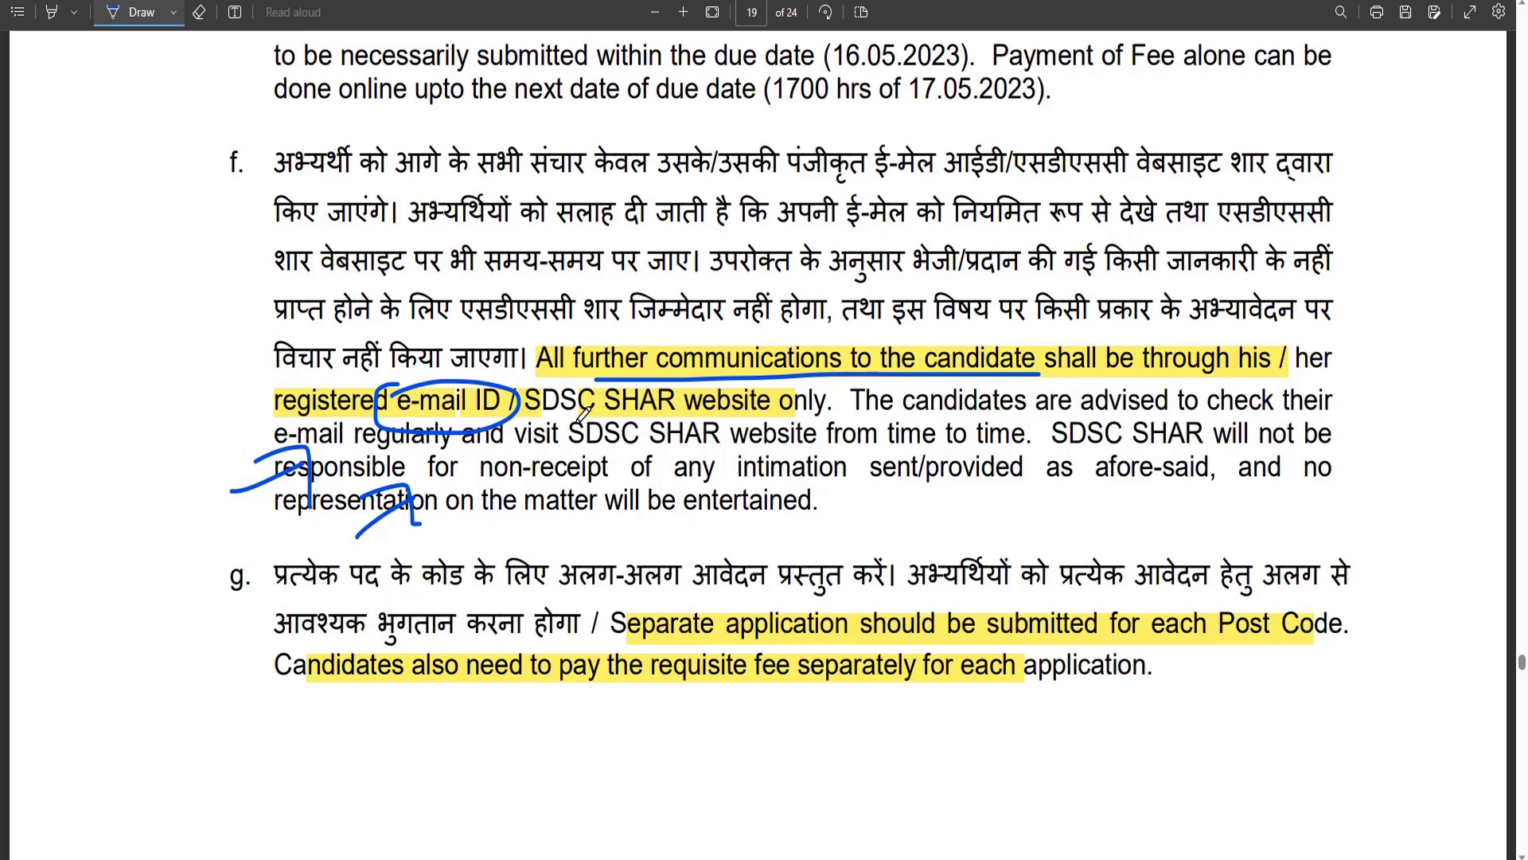
{"action": "left_click_drag", "start_coordinate": [579, 420], "coordinate": [762, 418]}
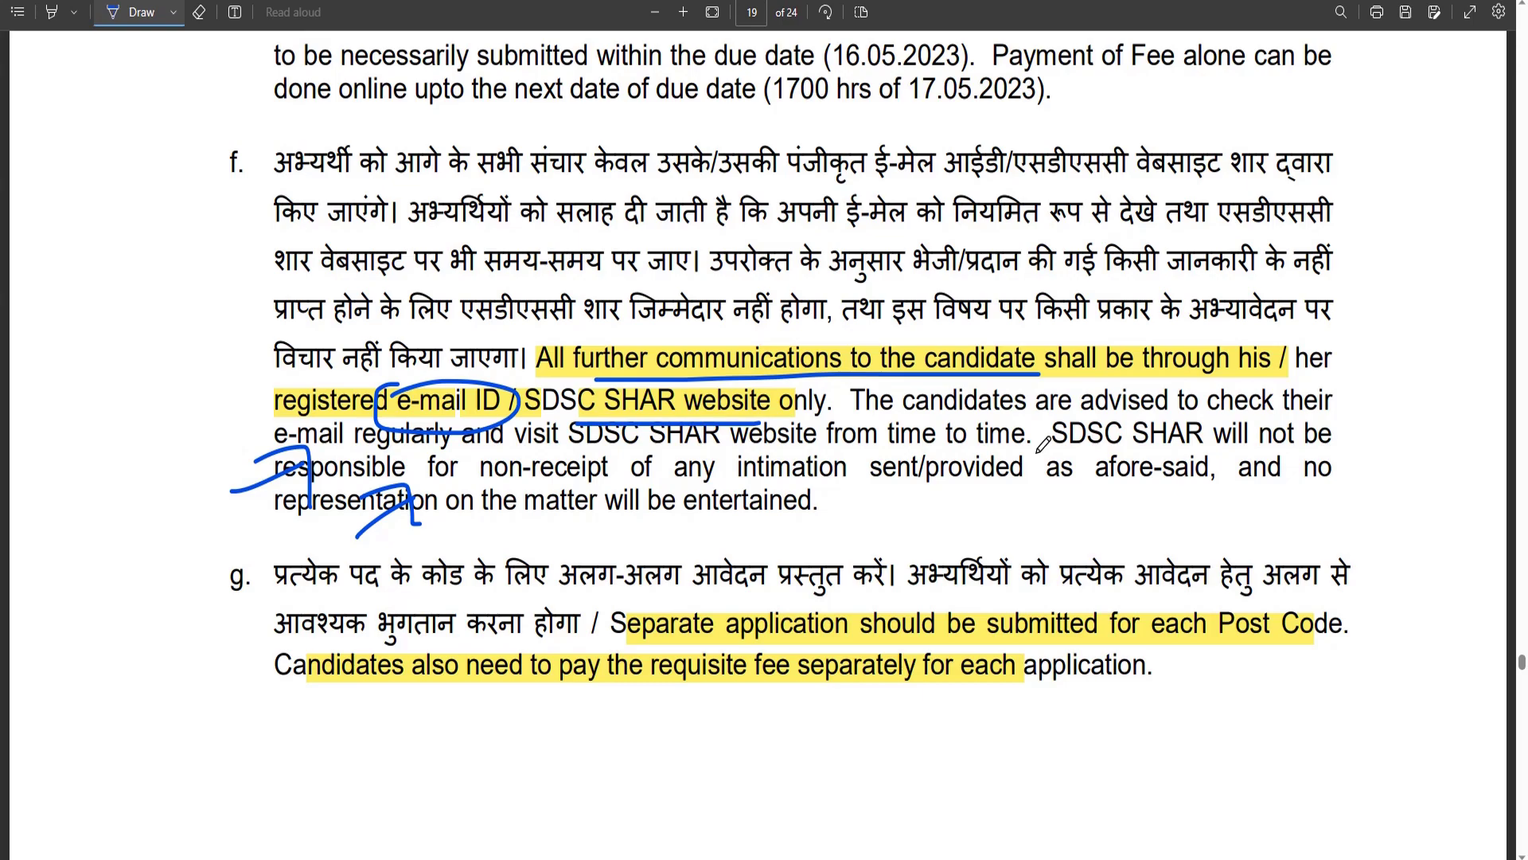
Underline 'each Post Code' and the 'fee separately' requirement in blue ink.
{"action": "scroll", "coordinate": [1042, 445], "scroll_direction": "down", "scroll_amount": 2}
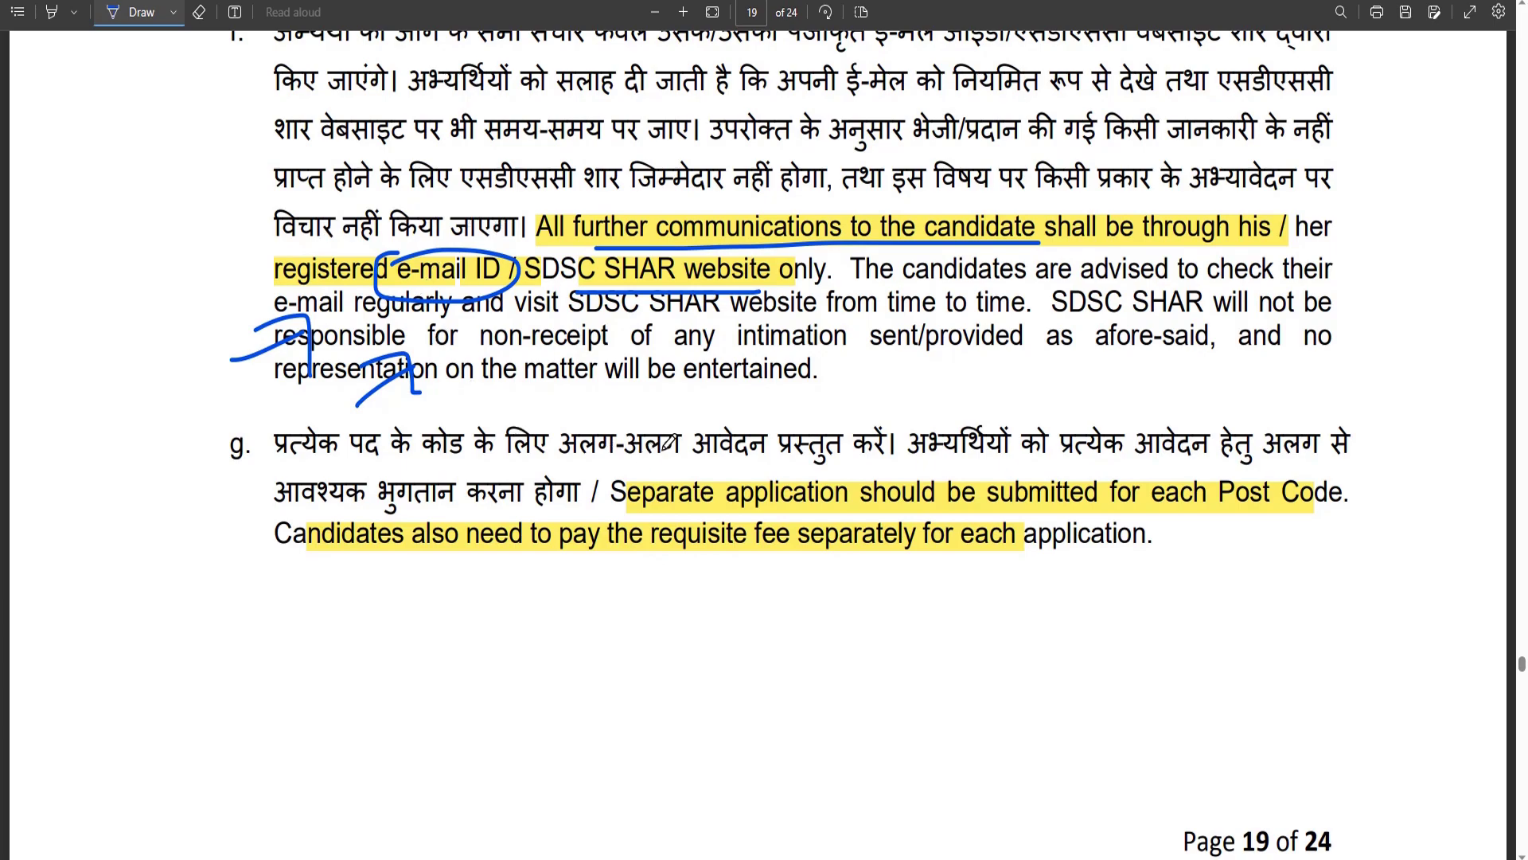
{"action": "scroll", "coordinate": [686, 380], "scroll_direction": "down", "scroll_amount": 2}
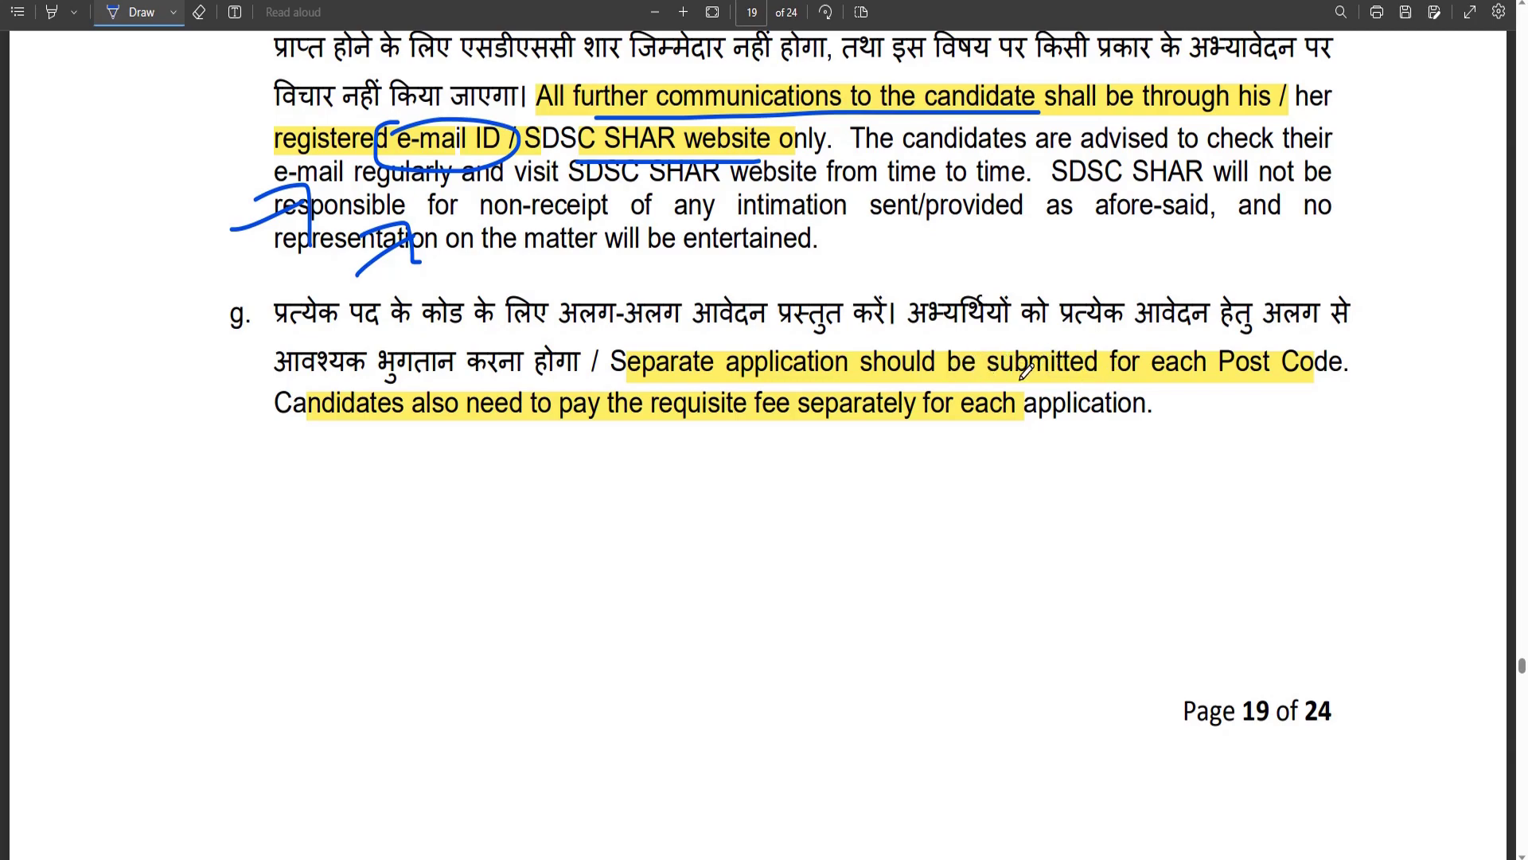
{"action": "left_click_drag", "start_coordinate": [1135, 355], "coordinate": [1287, 348]}
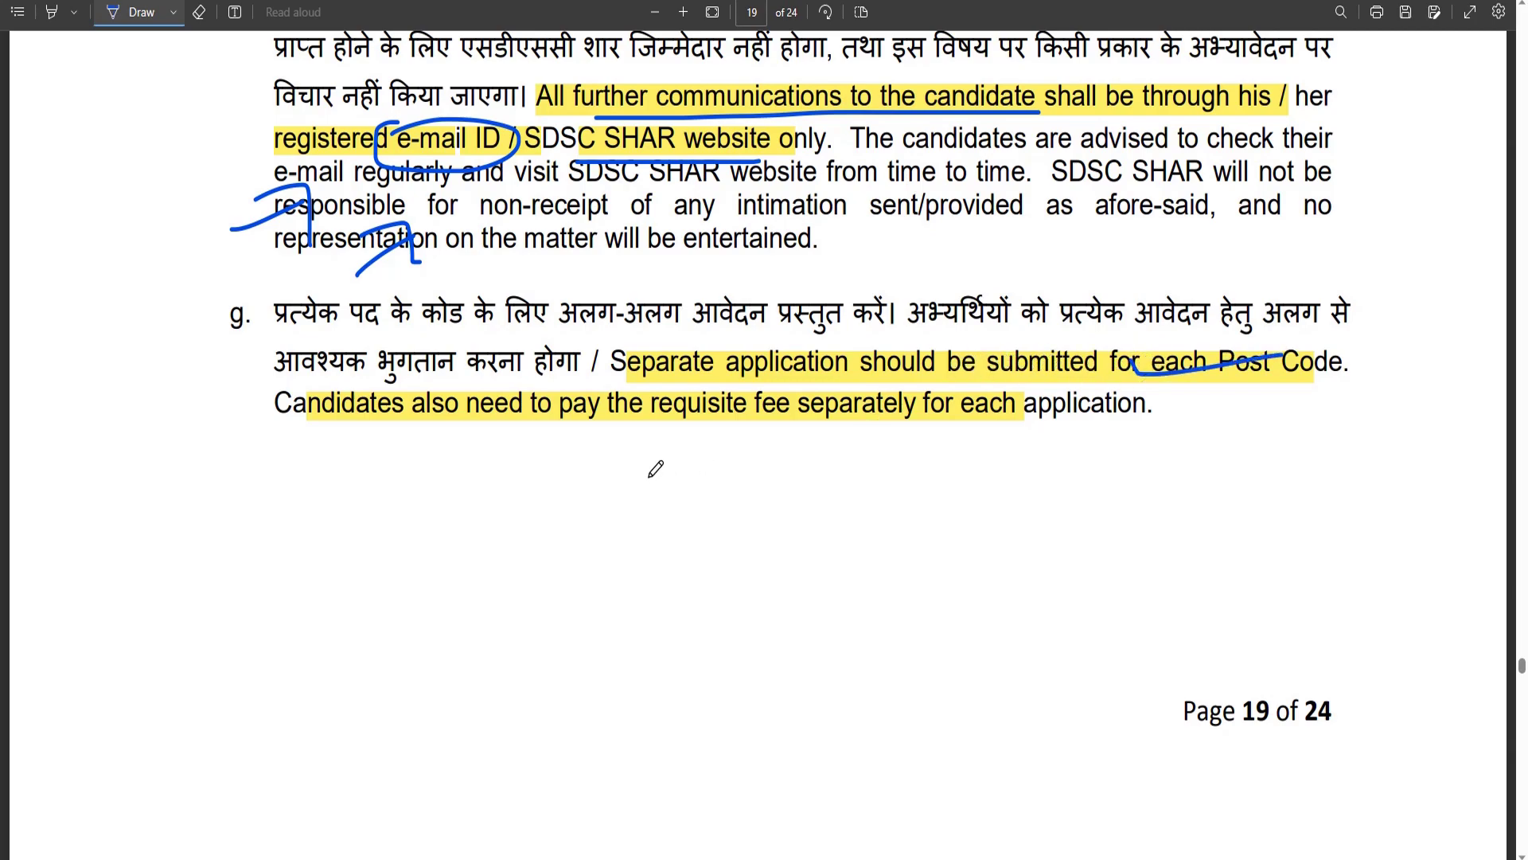
{"action": "left_click_drag", "start_coordinate": [779, 407], "coordinate": [947, 401]}
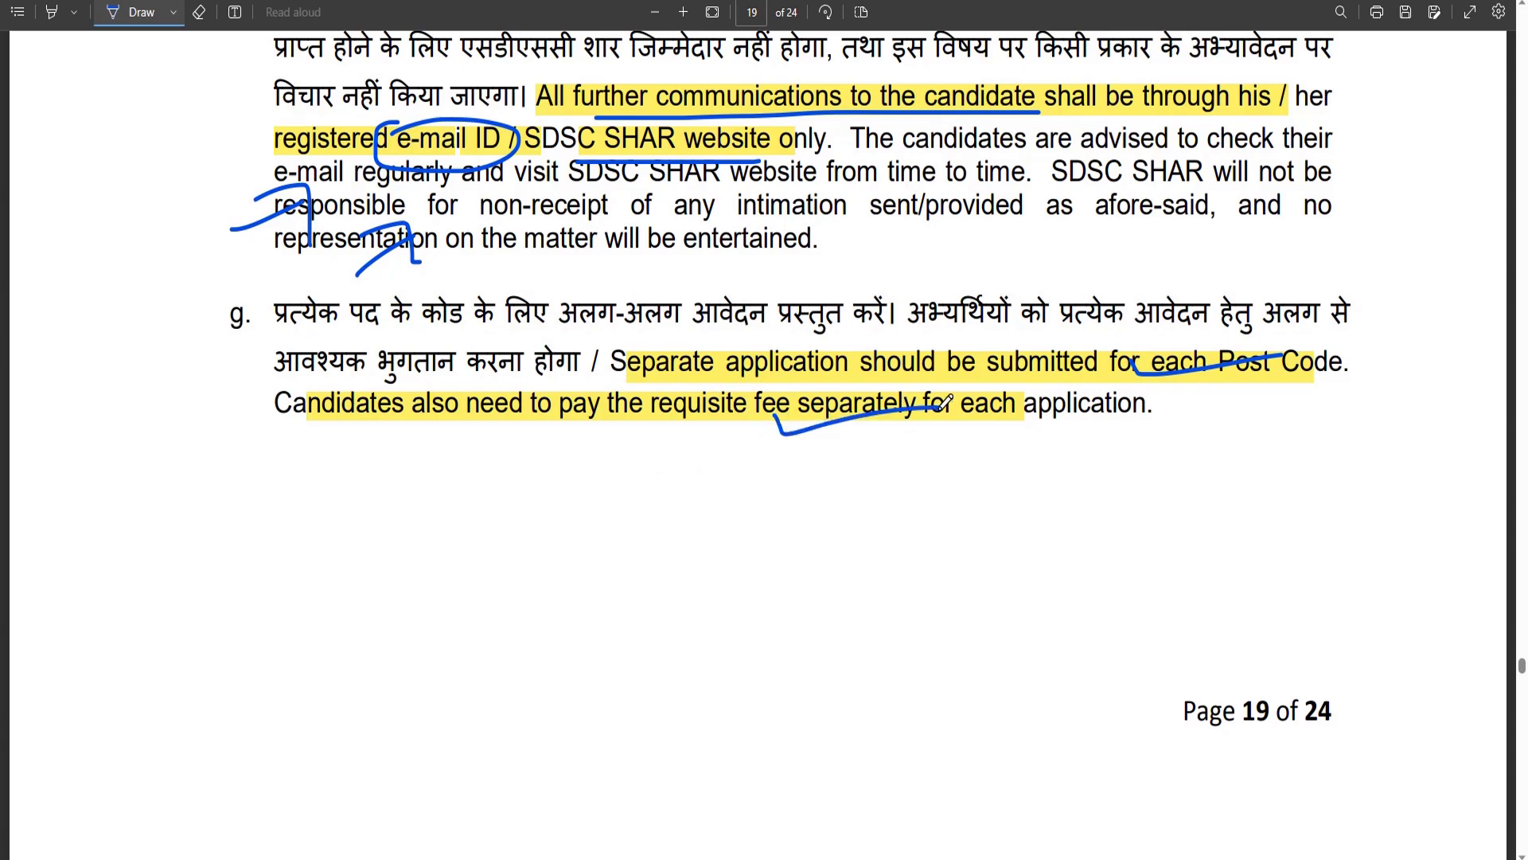
{"action": "scroll", "coordinate": [628, 482], "scroll_direction": "down", "scroll_amount": 5}
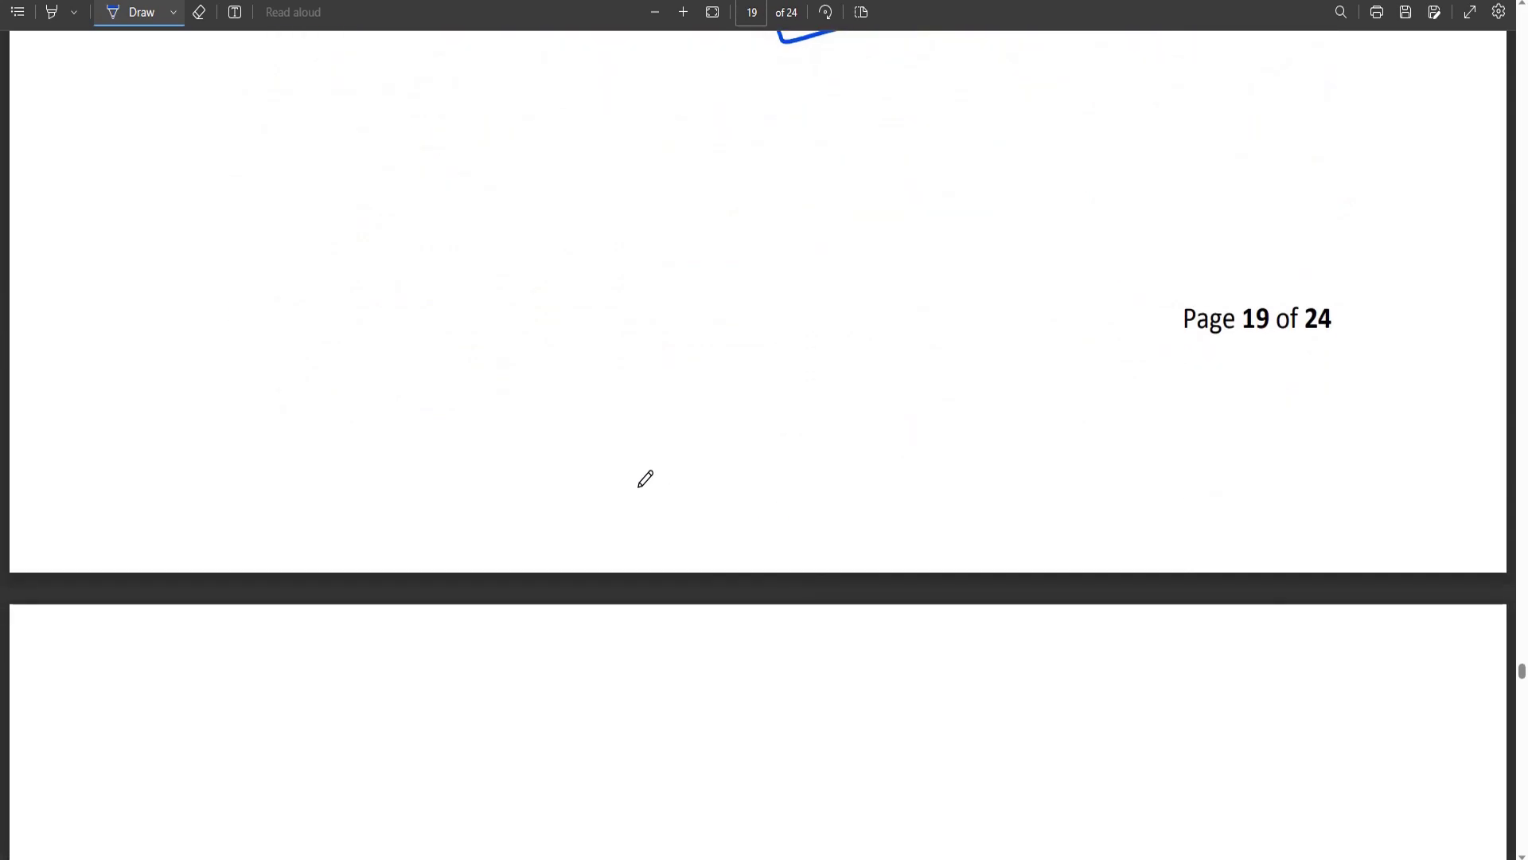
{"action": "scroll", "coordinate": [716, 446], "scroll_direction": "up", "scroll_amount": 2}
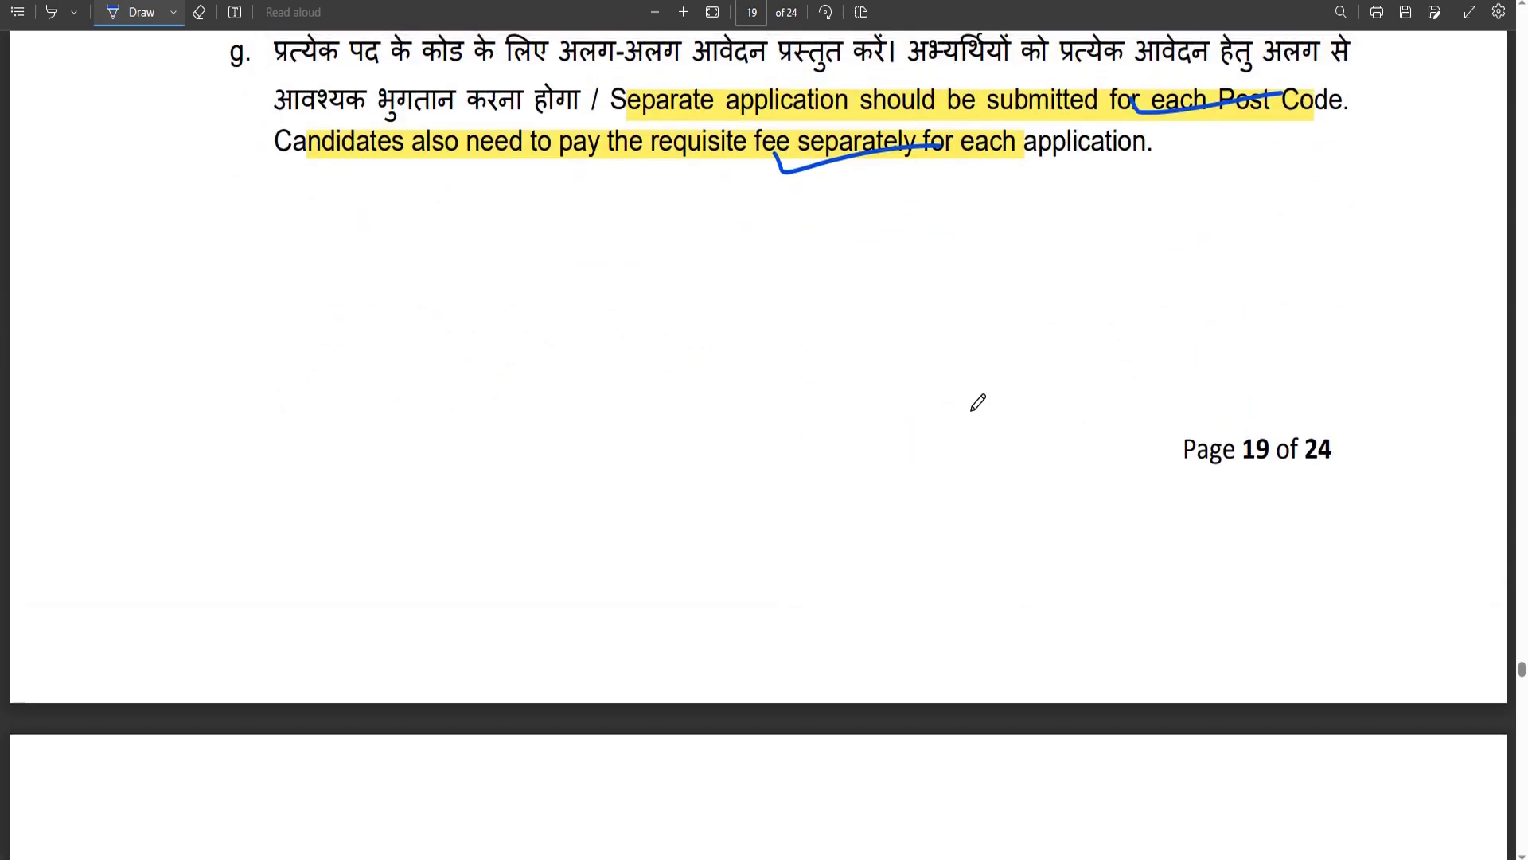
{"action": "scroll", "coordinate": [766, 436], "scroll_direction": "down", "scroll_amount": 10}
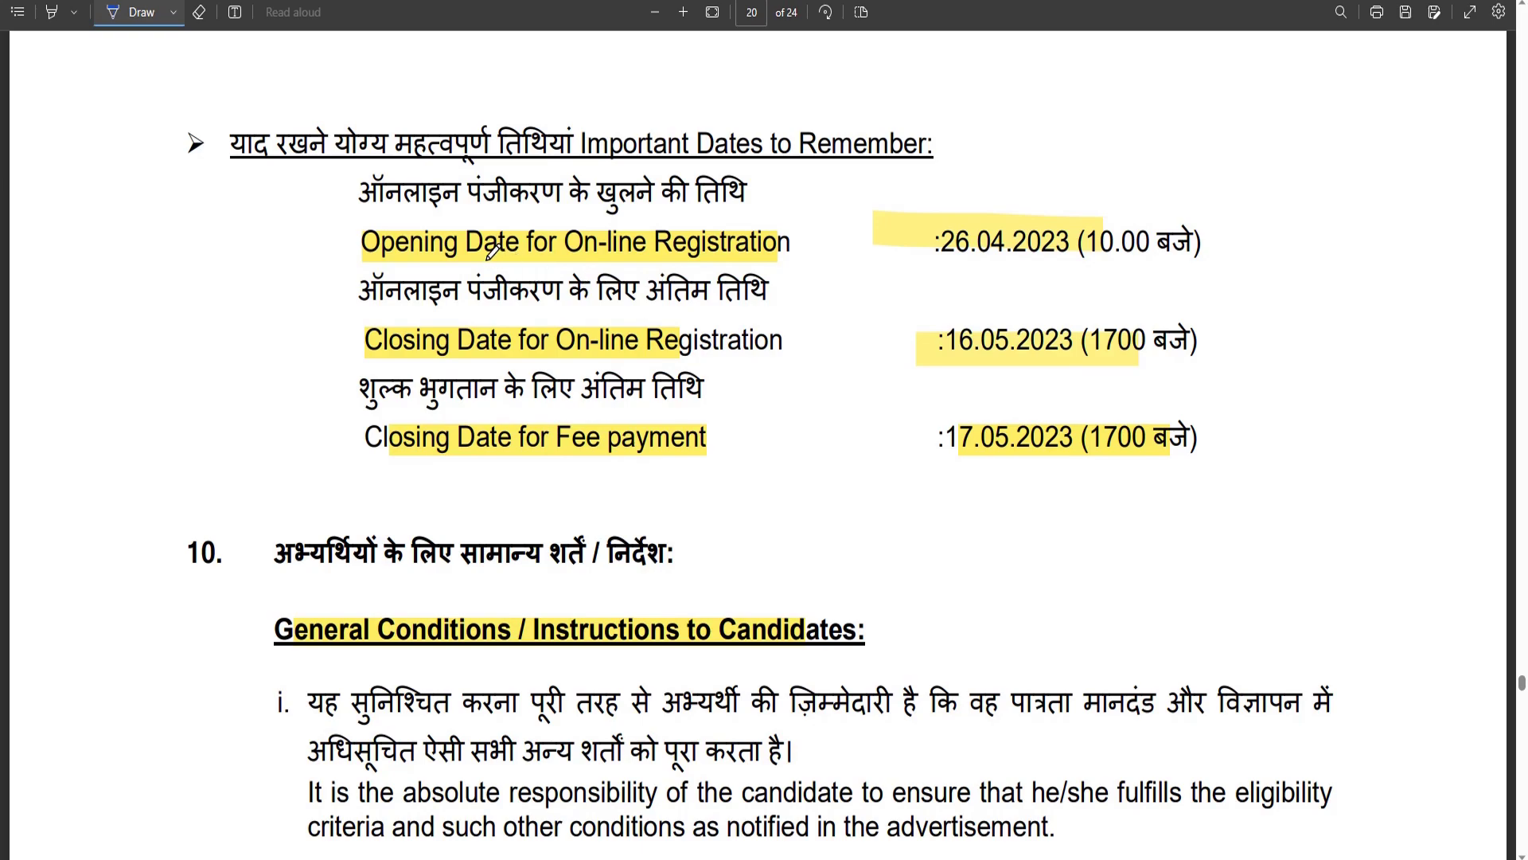
Underline the registration dates 26.04.2023 and 16.05.2023, the fee date and the General Conditions heading.
{"action": "left_click_drag", "start_coordinate": [519, 246], "coordinate": [607, 232]}
{"action": "left_click_drag", "start_coordinate": [949, 261], "coordinate": [1023, 261]}
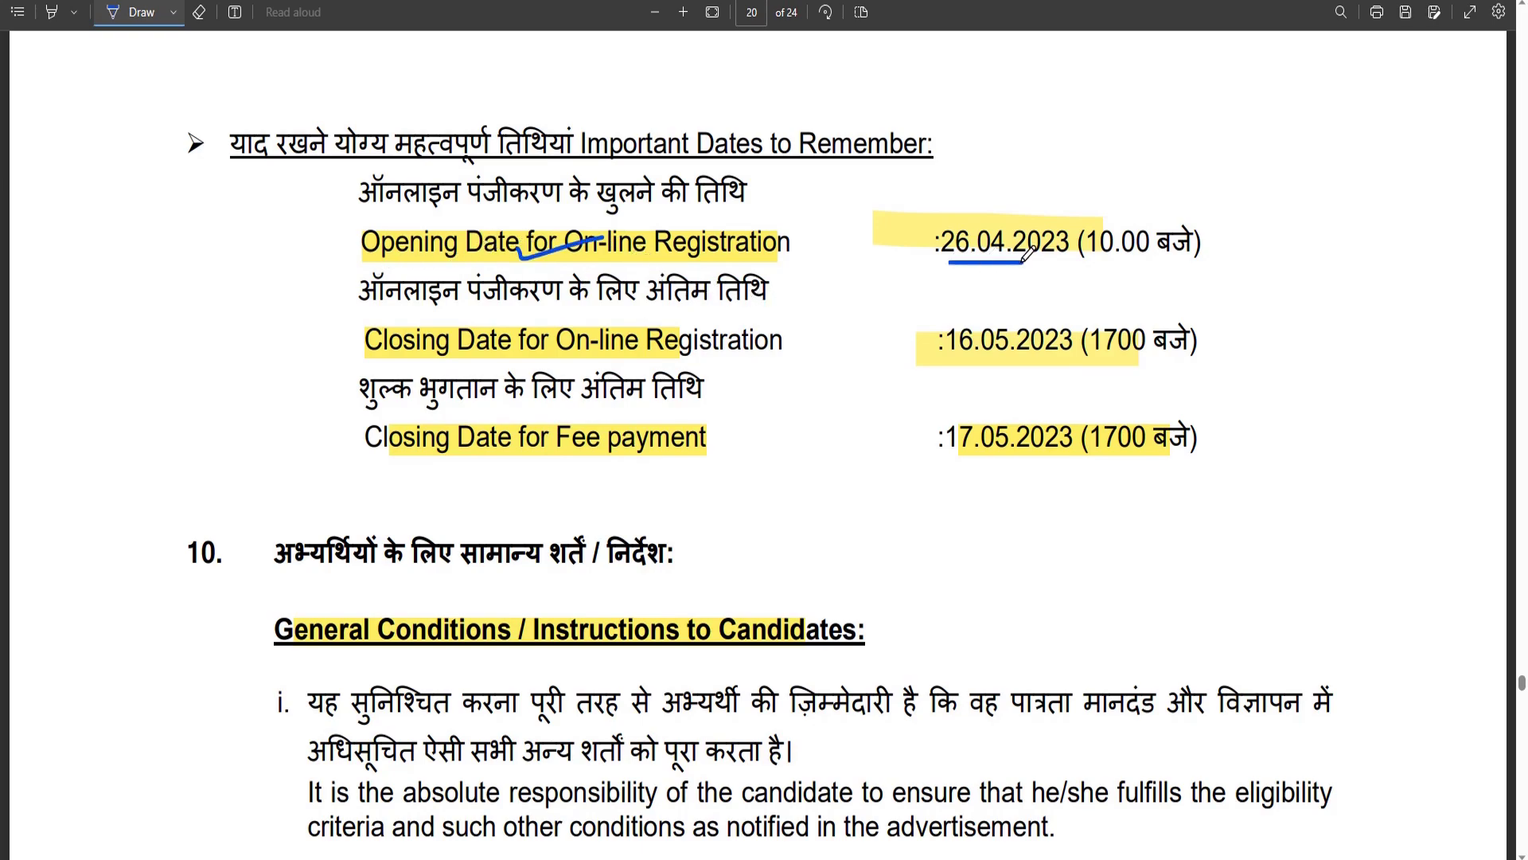
{"action": "left_click_drag", "start_coordinate": [947, 369], "coordinate": [1076, 369]}
{"action": "left_click_drag", "start_coordinate": [945, 467], "coordinate": [1144, 468]}
{"action": "scroll", "coordinate": [859, 442], "scroll_direction": "down", "scroll_amount": 3}
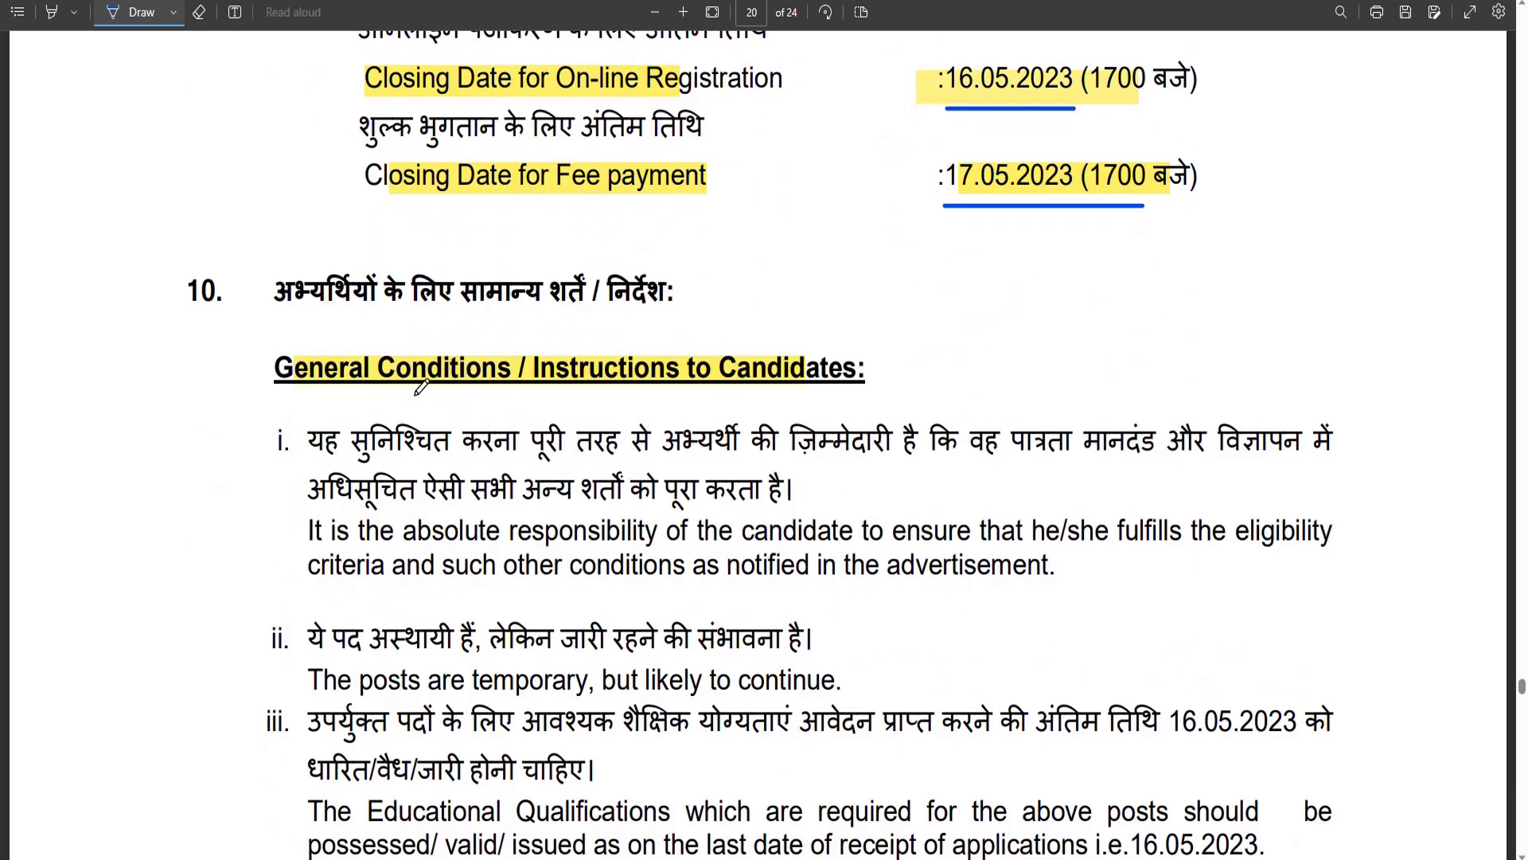
{"action": "left_click_drag", "start_coordinate": [446, 390], "coordinate": [700, 350]}
Scroll through to the document's final page and back up to page 21.
{"action": "scroll", "coordinate": [692, 374], "scroll_direction": "down", "scroll_amount": 12}
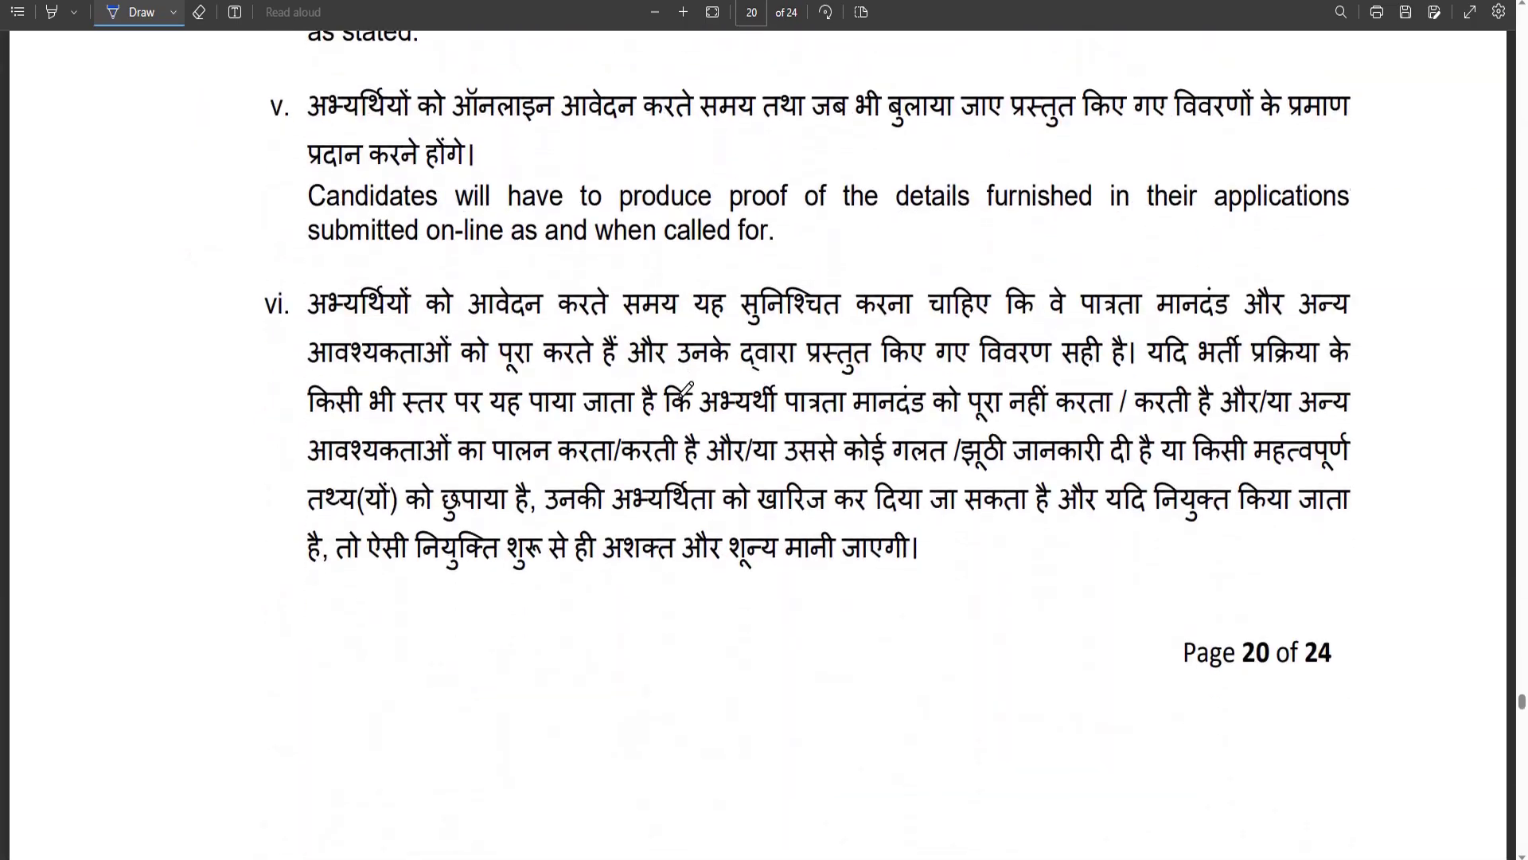
{"action": "scroll", "coordinate": [686, 388], "scroll_direction": "down", "scroll_amount": 20}
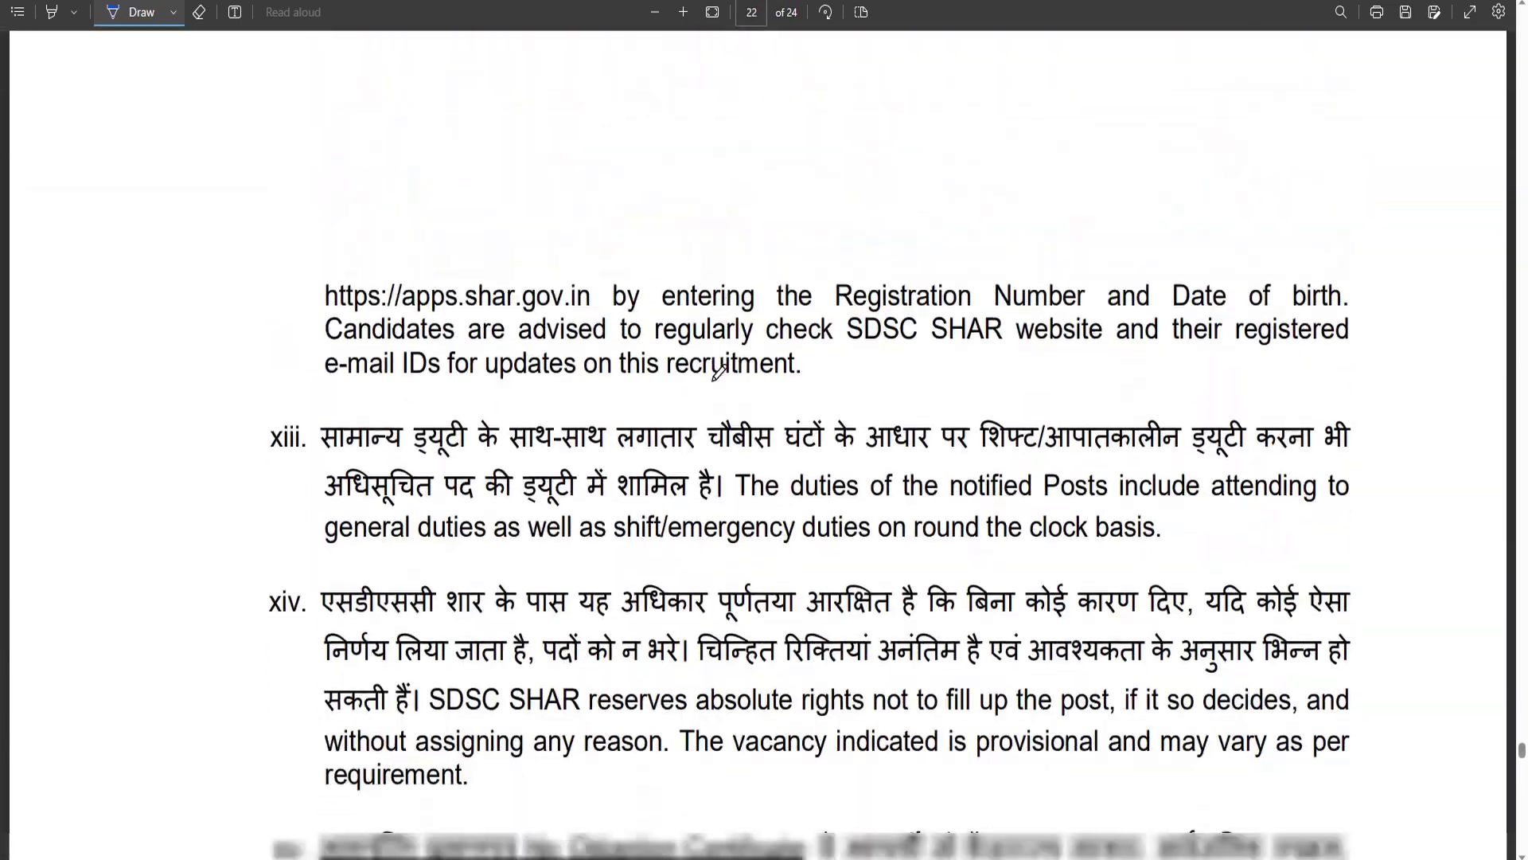
{"action": "scroll", "coordinate": [719, 370], "scroll_direction": "down", "scroll_amount": 20}
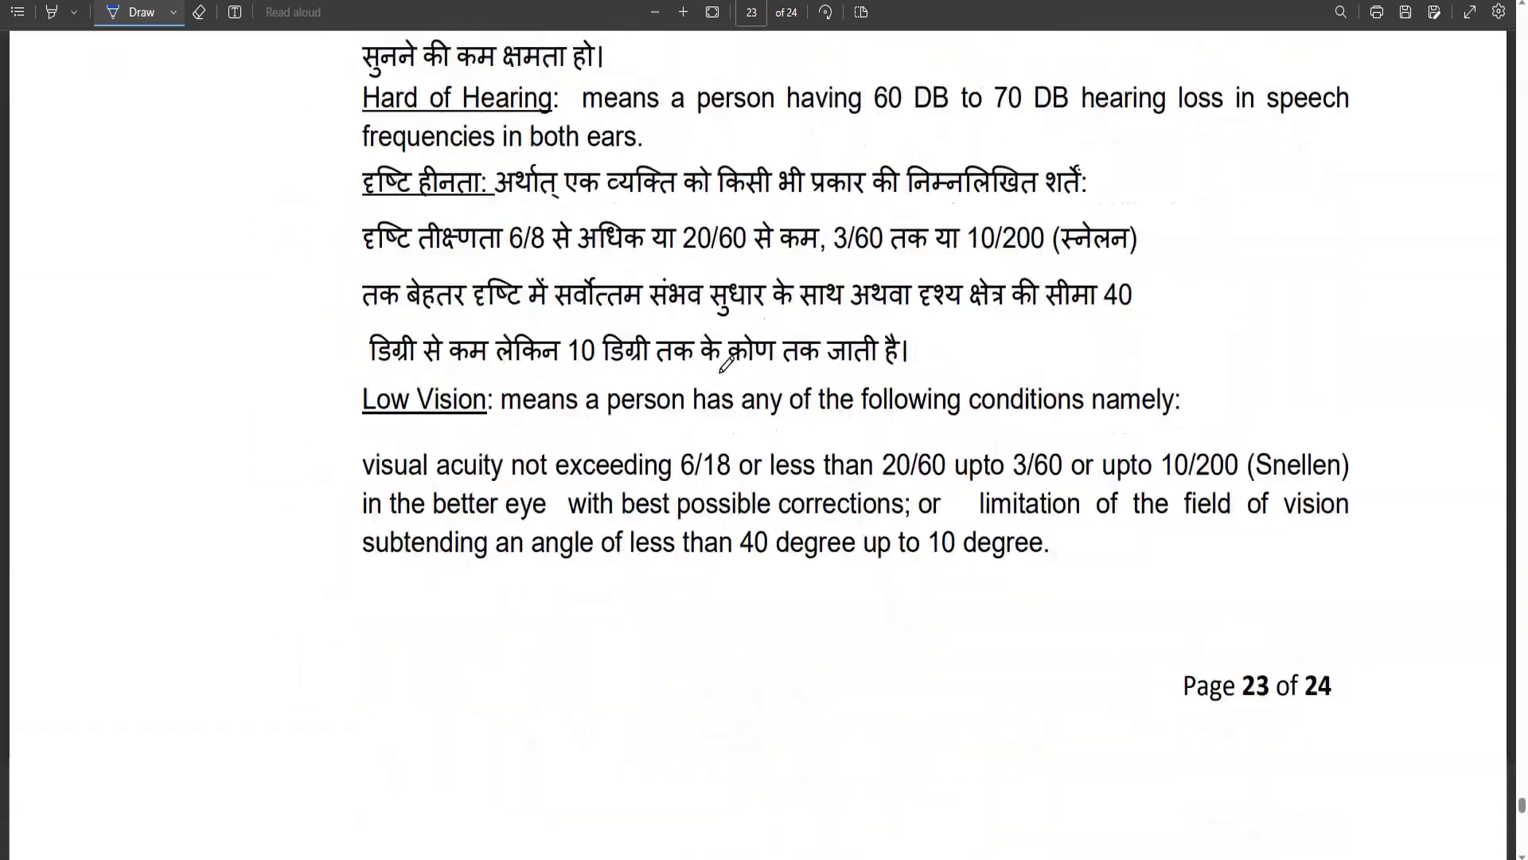
{"action": "scroll", "coordinate": [726, 365], "scroll_direction": "down", "scroll_amount": 20}
{"action": "scroll", "coordinate": [728, 365], "scroll_direction": "up", "scroll_amount": 5}
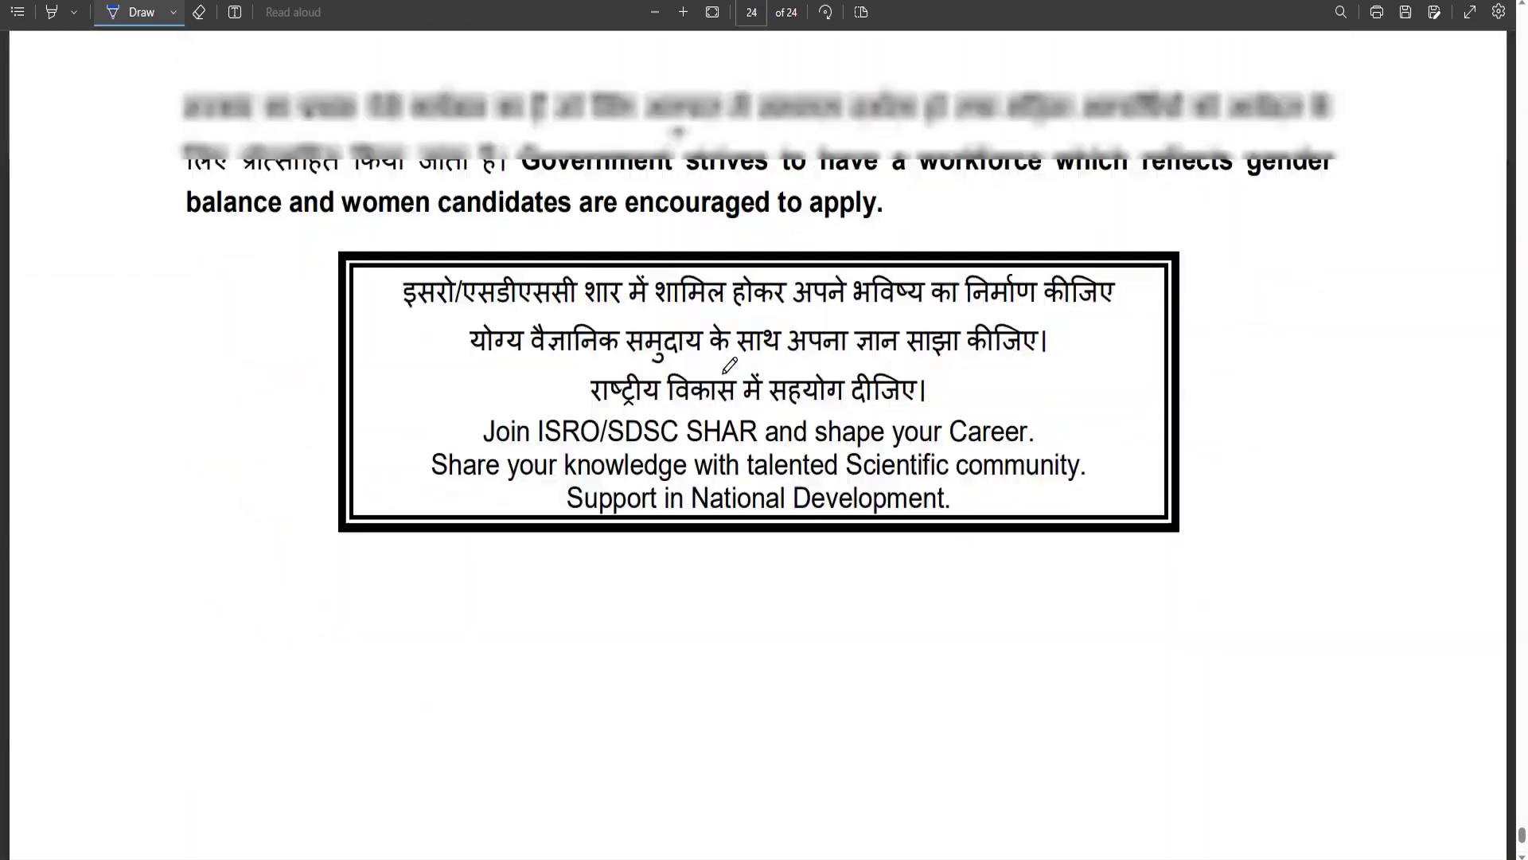
{"action": "scroll", "coordinate": [729, 365], "scroll_direction": "up", "scroll_amount": 20}
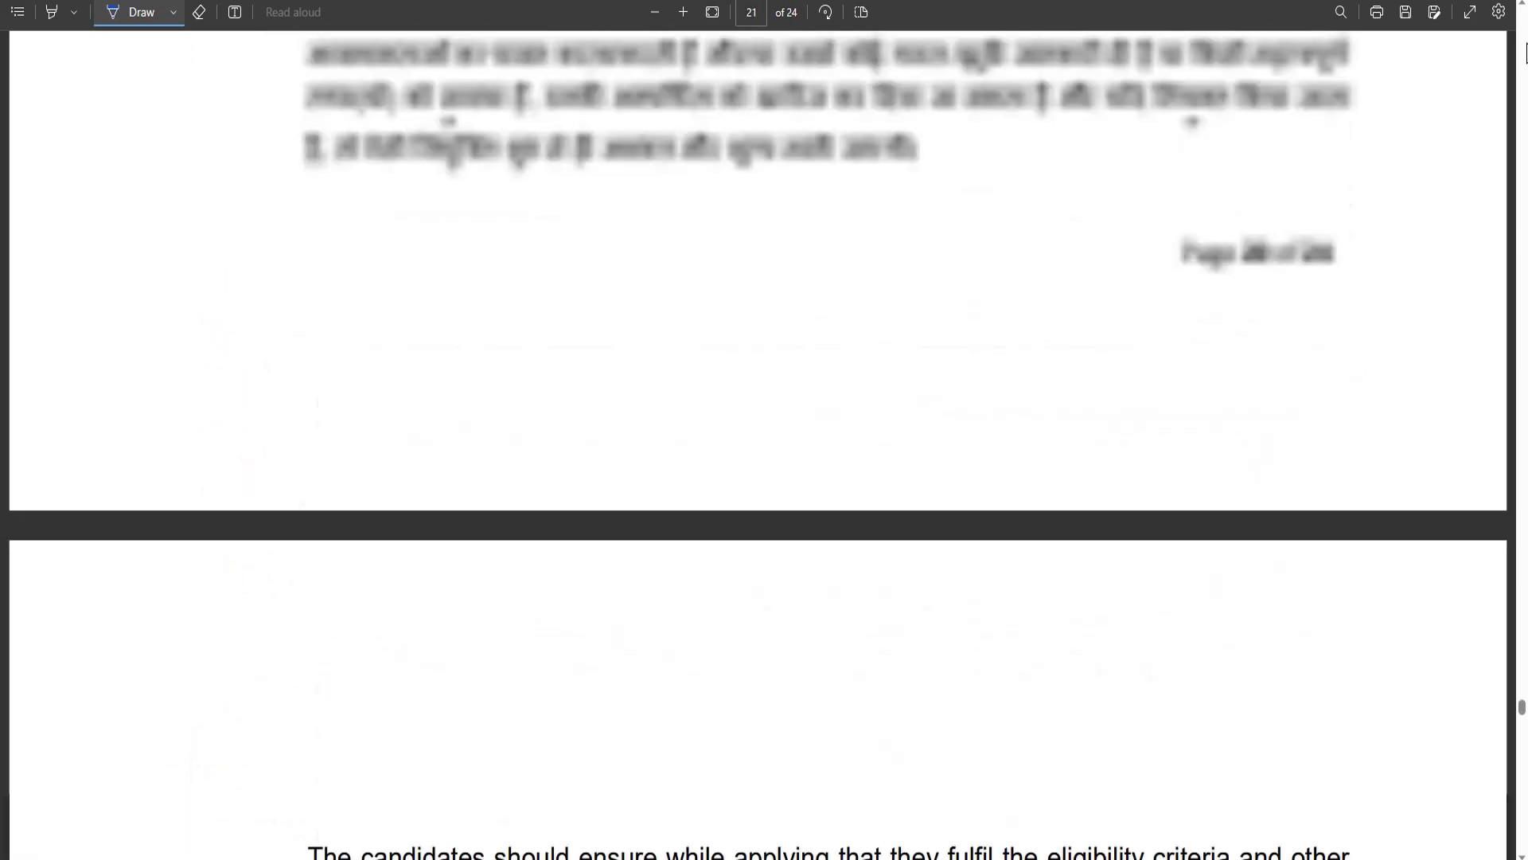
{"action": "scroll", "coordinate": [1525, 53], "scroll_direction": "up", "scroll_amount": 20}
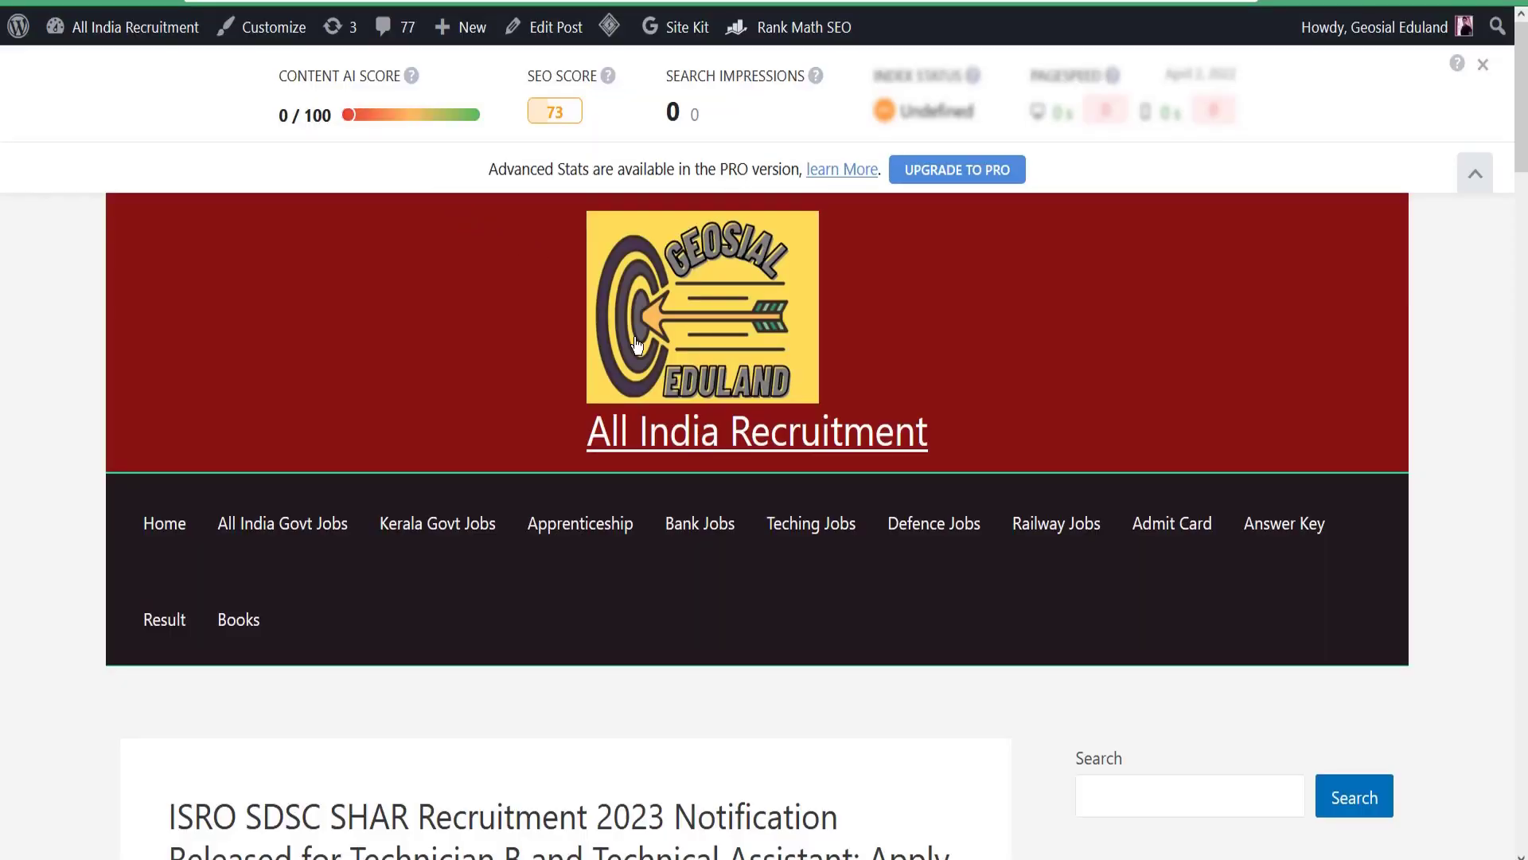
Scroll the ISRO SDSC SHAR post, highlighting its title and summary table.
{"action": "scroll", "coordinate": [637, 343], "scroll_direction": "down", "scroll_amount": 4}
{"action": "scroll", "coordinate": [570, 374], "scroll_direction": "down", "scroll_amount": 3}
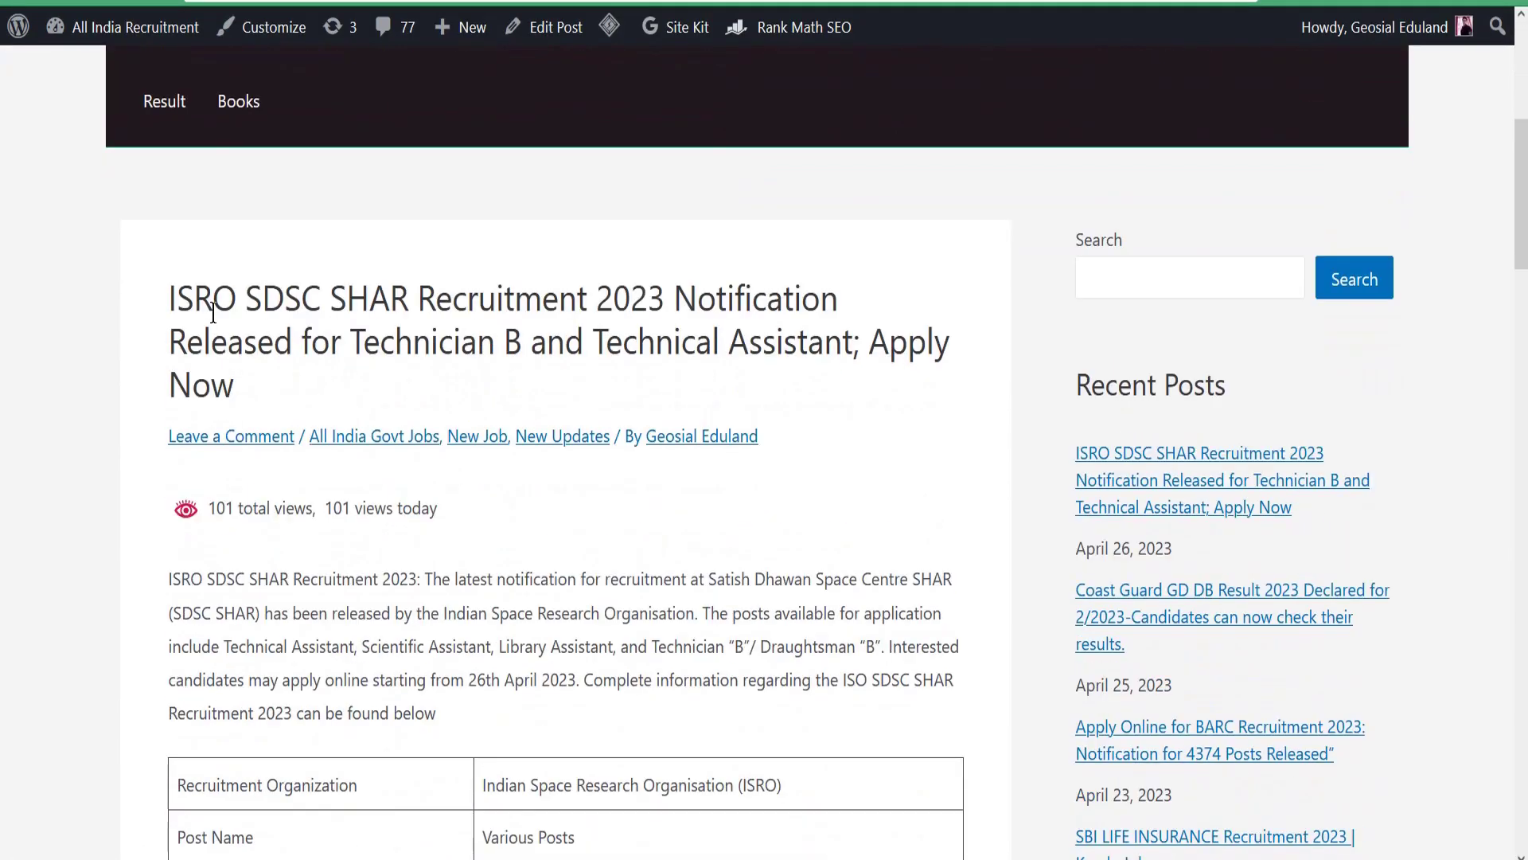
{"action": "scroll", "coordinate": [304, 299], "scroll_direction": "up", "scroll_amount": 3}
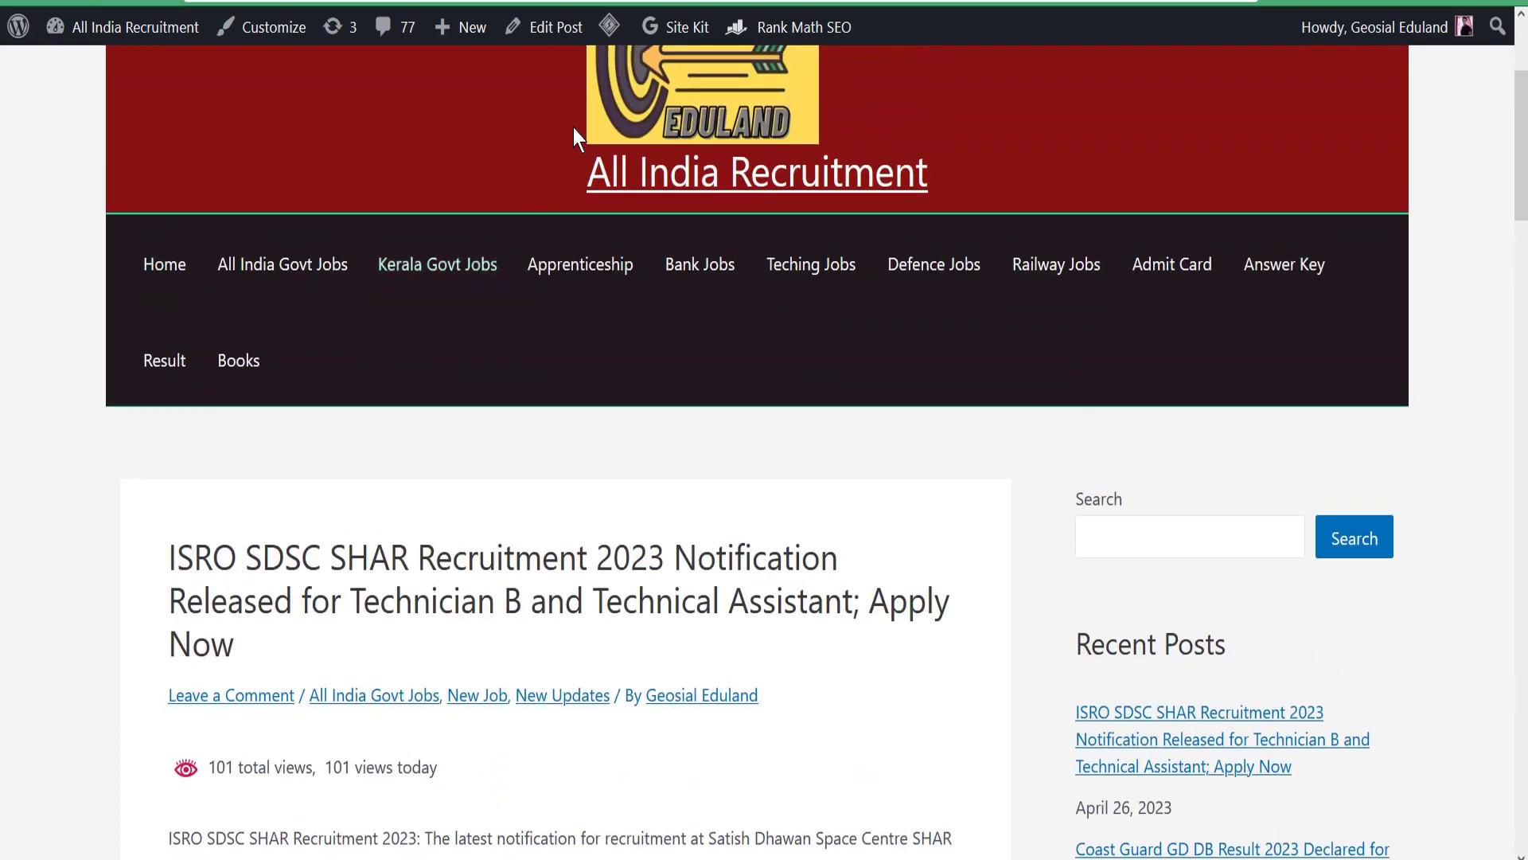
{"action": "scroll", "coordinate": [360, 361], "scroll_direction": "down", "scroll_amount": 5}
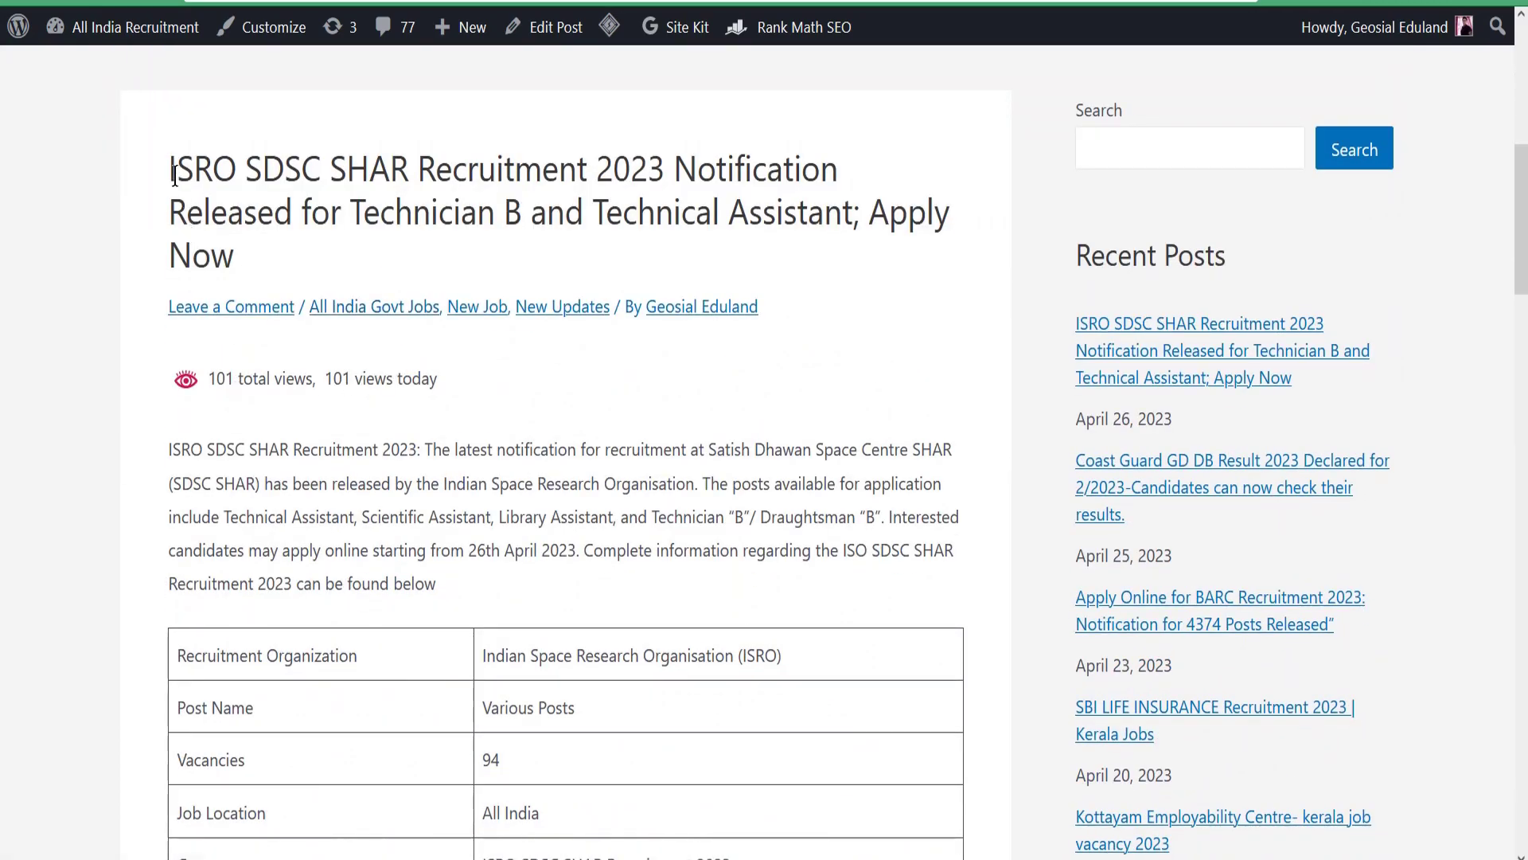
{"action": "left_click_drag", "start_coordinate": [175, 175], "coordinate": [376, 179]}
{"action": "left_click", "coordinate": [430, 209]}
{"action": "scroll", "coordinate": [372, 278], "scroll_direction": "down", "scroll_amount": 5}
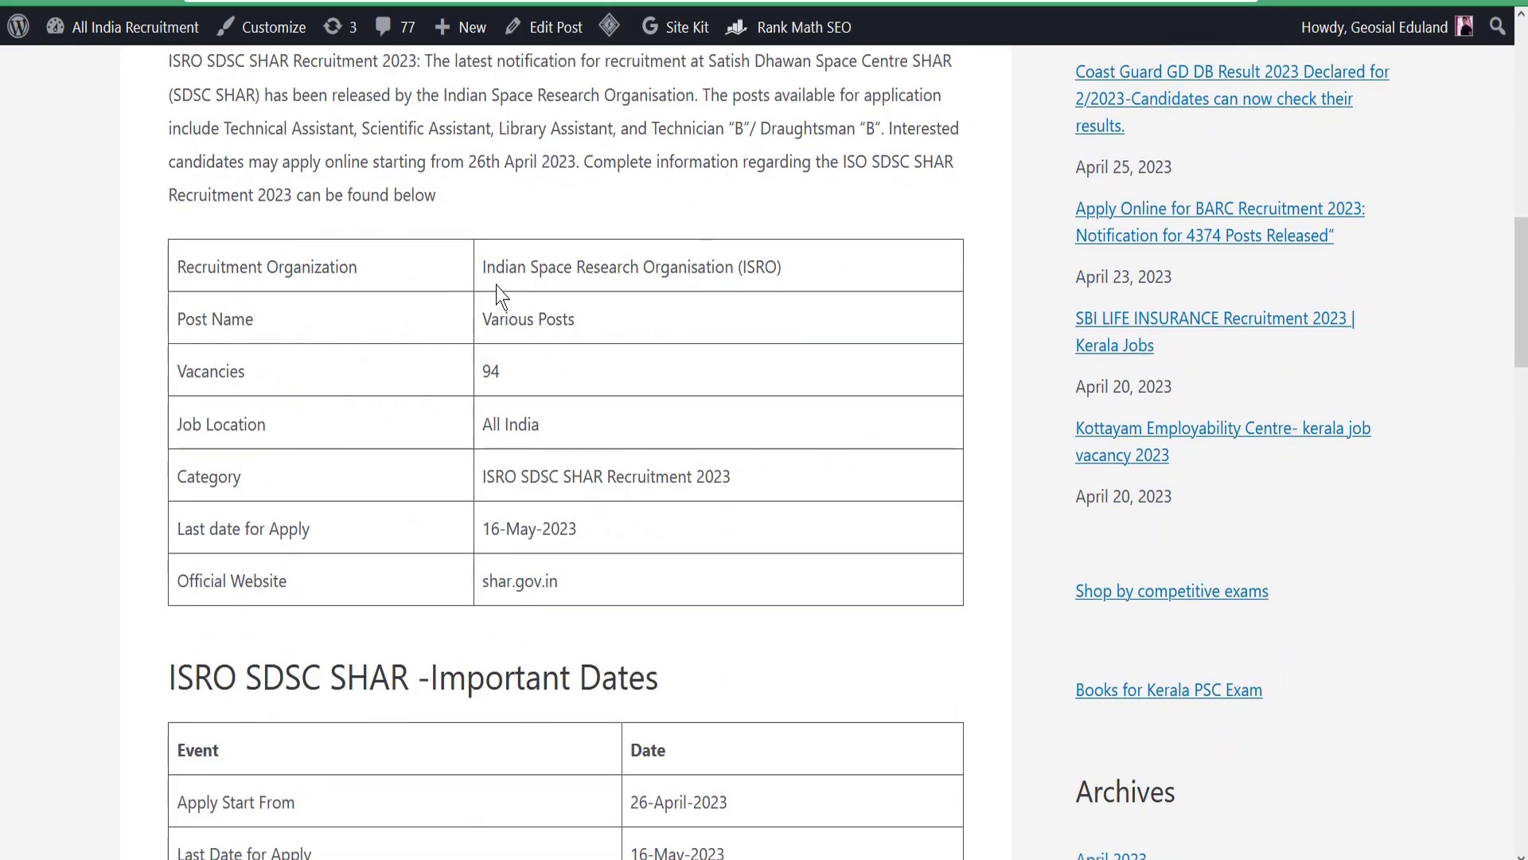
{"action": "left_click_drag", "start_coordinate": [494, 275], "coordinate": [566, 446]}
{"action": "left_click", "coordinate": [570, 448]}
Scroll further down the post to the Important Links table.
{"action": "scroll", "coordinate": [573, 449], "scroll_direction": "down", "scroll_amount": 3}
{"action": "scroll", "coordinate": [583, 413], "scroll_direction": "down", "scroll_amount": 5}
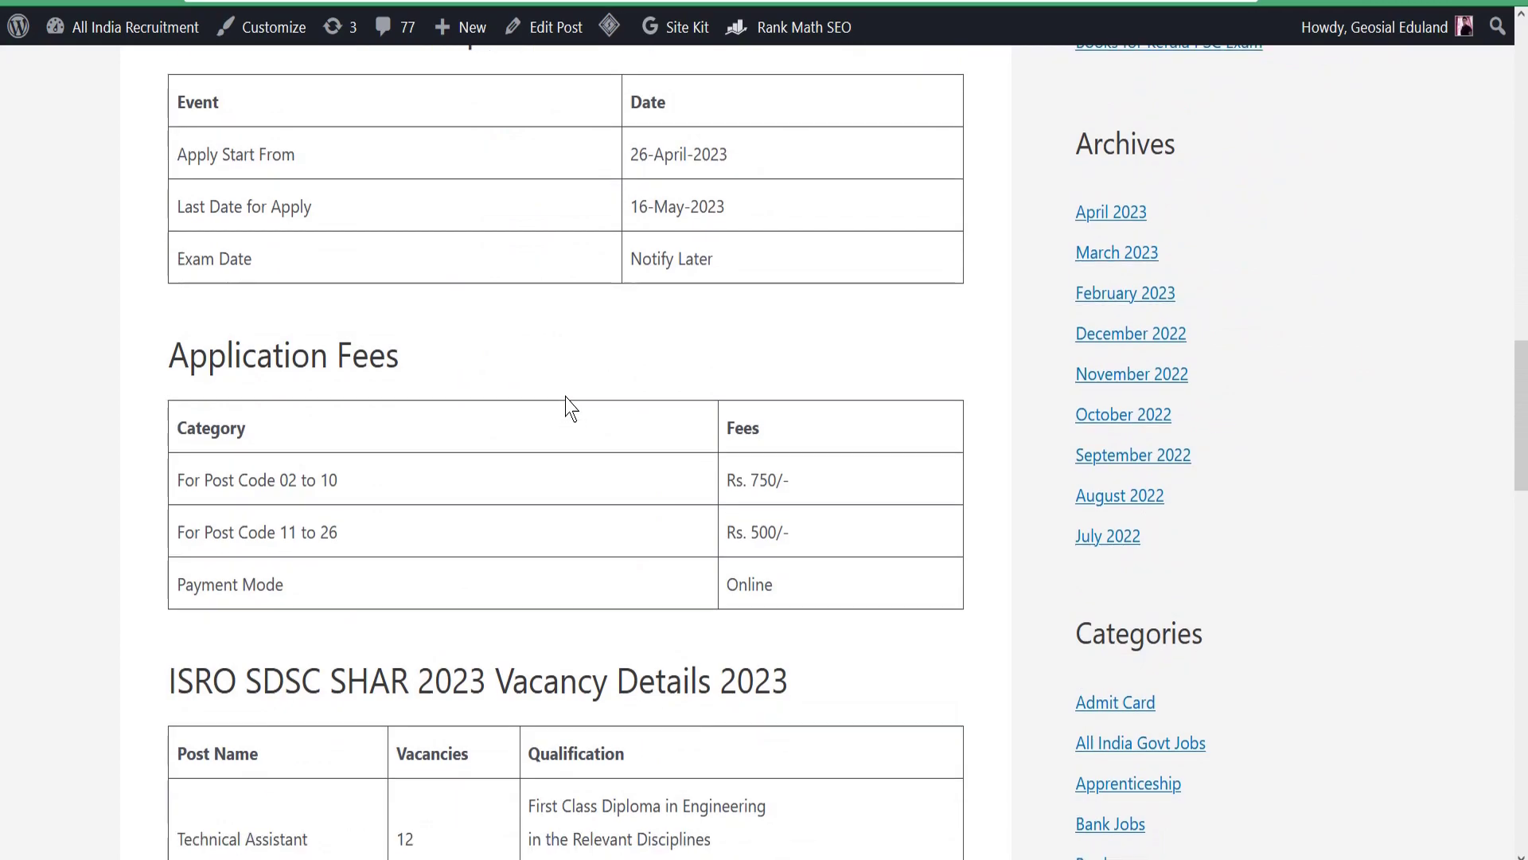
{"action": "left_click_drag", "start_coordinate": [639, 154], "coordinate": [654, 154]}
{"action": "scroll", "coordinate": [478, 342], "scroll_direction": "down", "scroll_amount": 13}
{"action": "scroll", "coordinate": [487, 348], "scroll_direction": "down", "scroll_amount": 6}
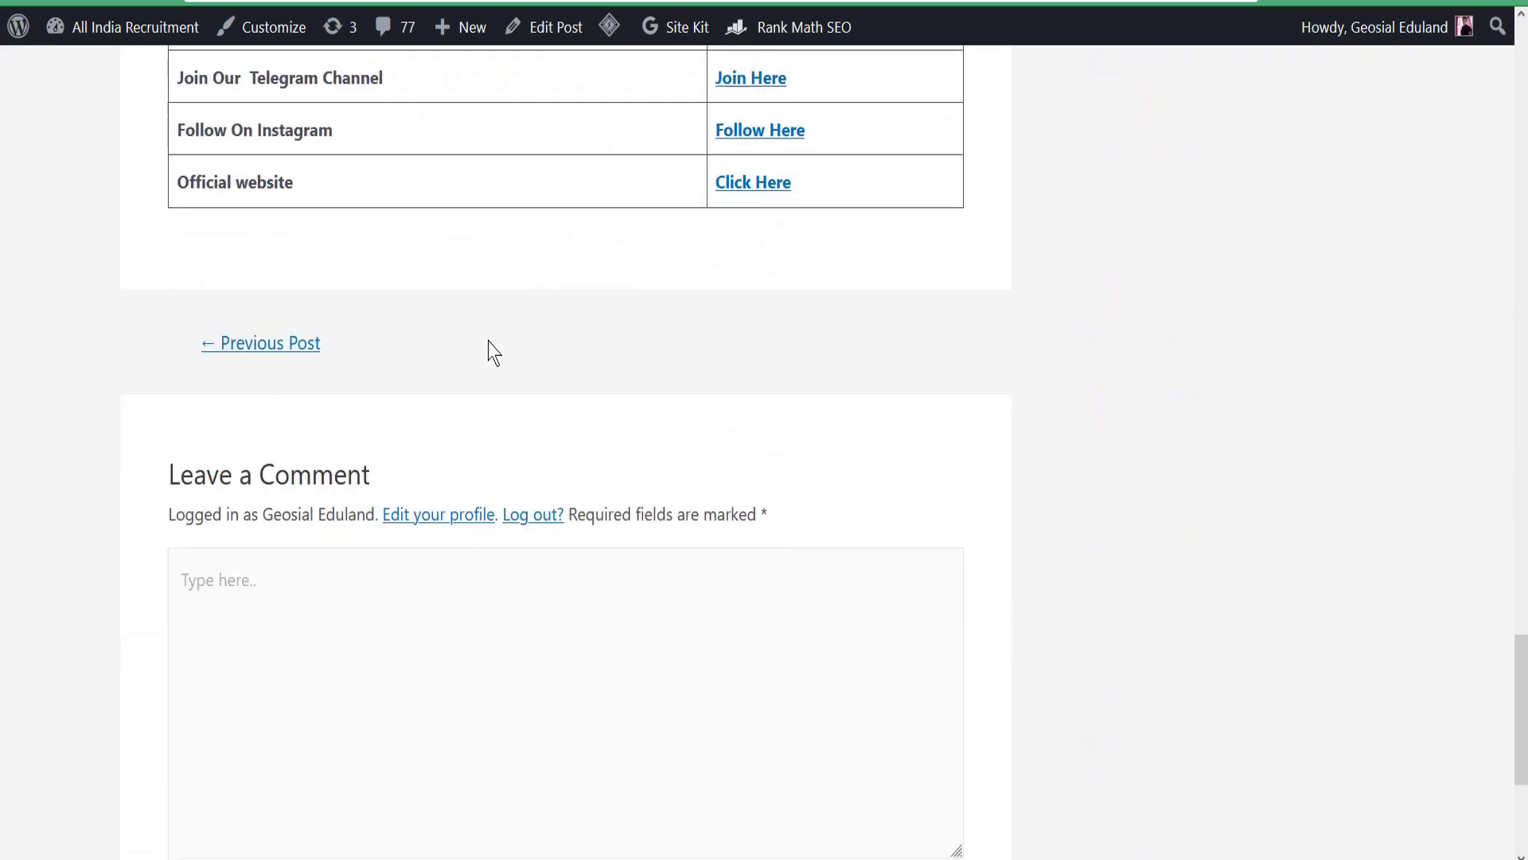
{"action": "scroll", "coordinate": [488, 348], "scroll_direction": "up", "scroll_amount": 5}
{"action": "left_click_drag", "start_coordinate": [179, 291], "coordinate": [432, 312]}
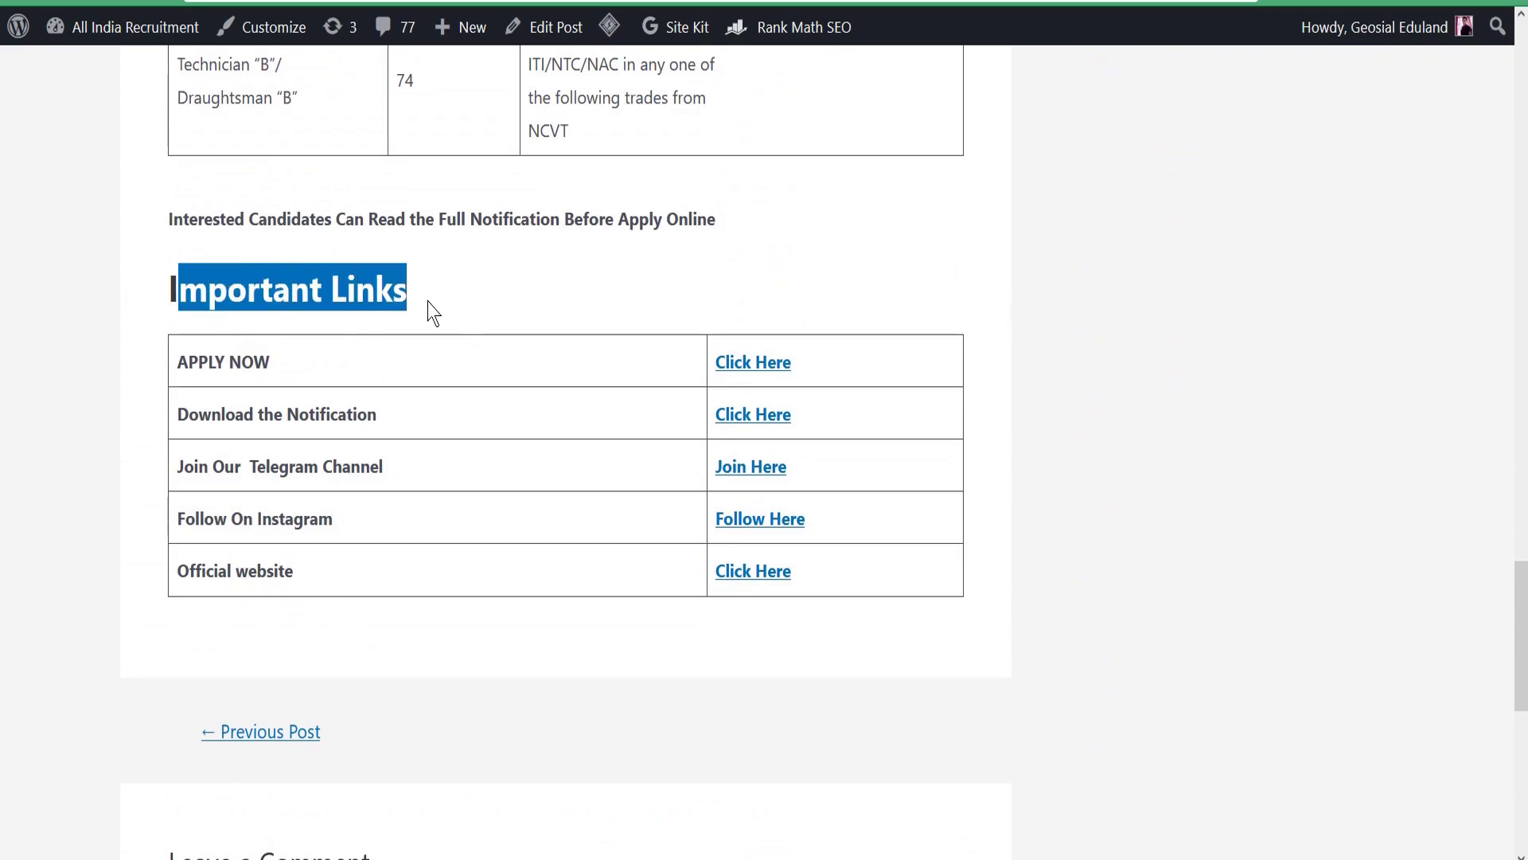
{"action": "scroll", "coordinate": [465, 317], "scroll_direction": "up", "scroll_amount": 1}
{"action": "scroll", "coordinate": [318, 343], "scroll_direction": "down", "scroll_amount": 1}
Review the APPLY NOW, Notification, Telegram and Instagram rows, then follow APPLY NOW's 'Click Here' link.
{"action": "left_click_drag", "start_coordinate": [180, 364], "coordinate": [307, 376]}
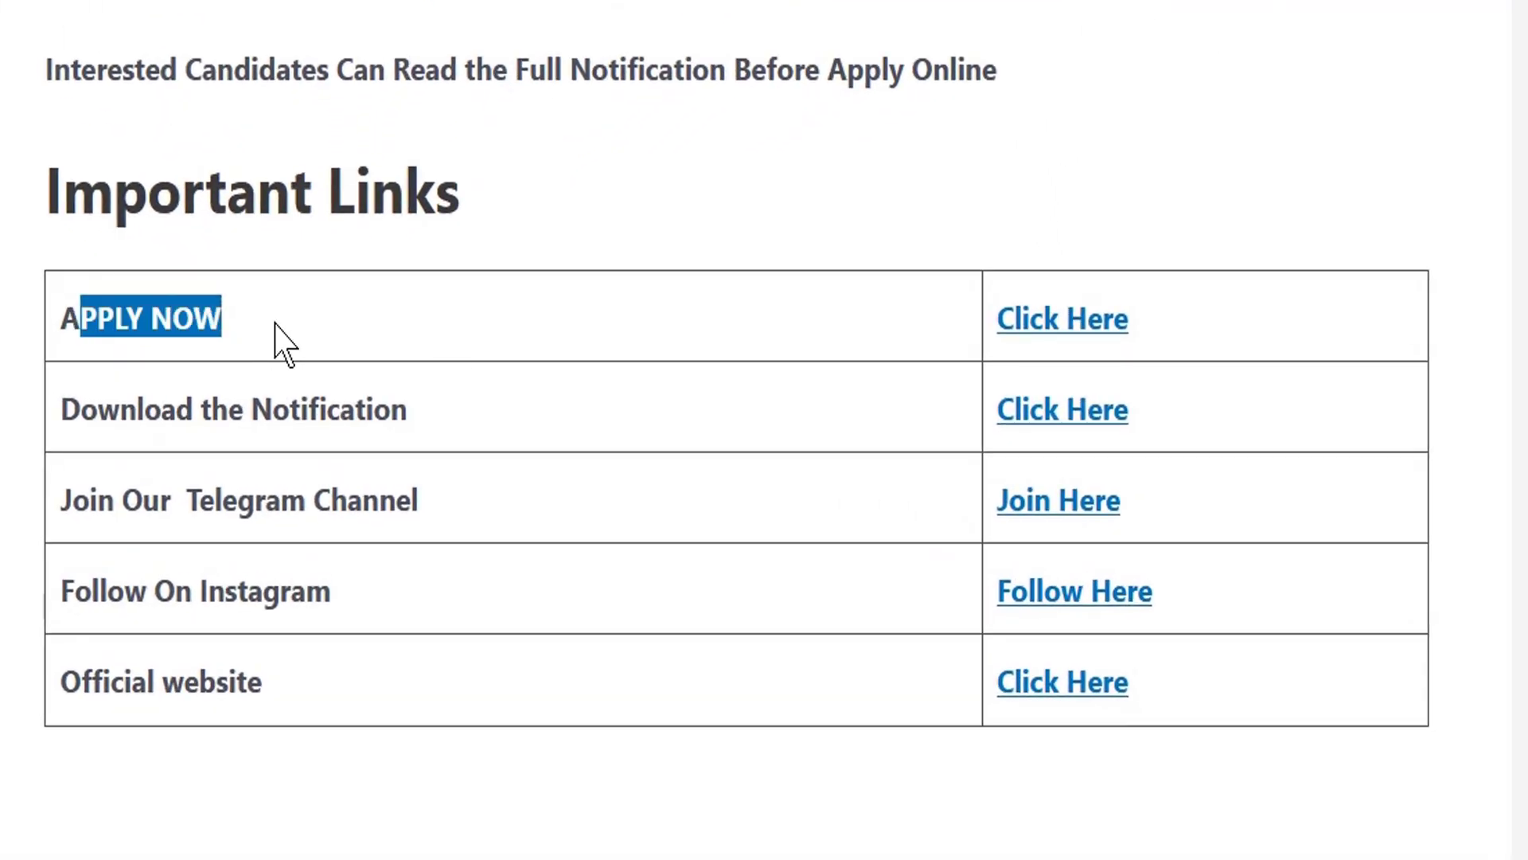
{"action": "left_click_drag", "start_coordinate": [81, 407], "coordinate": [597, 412]}
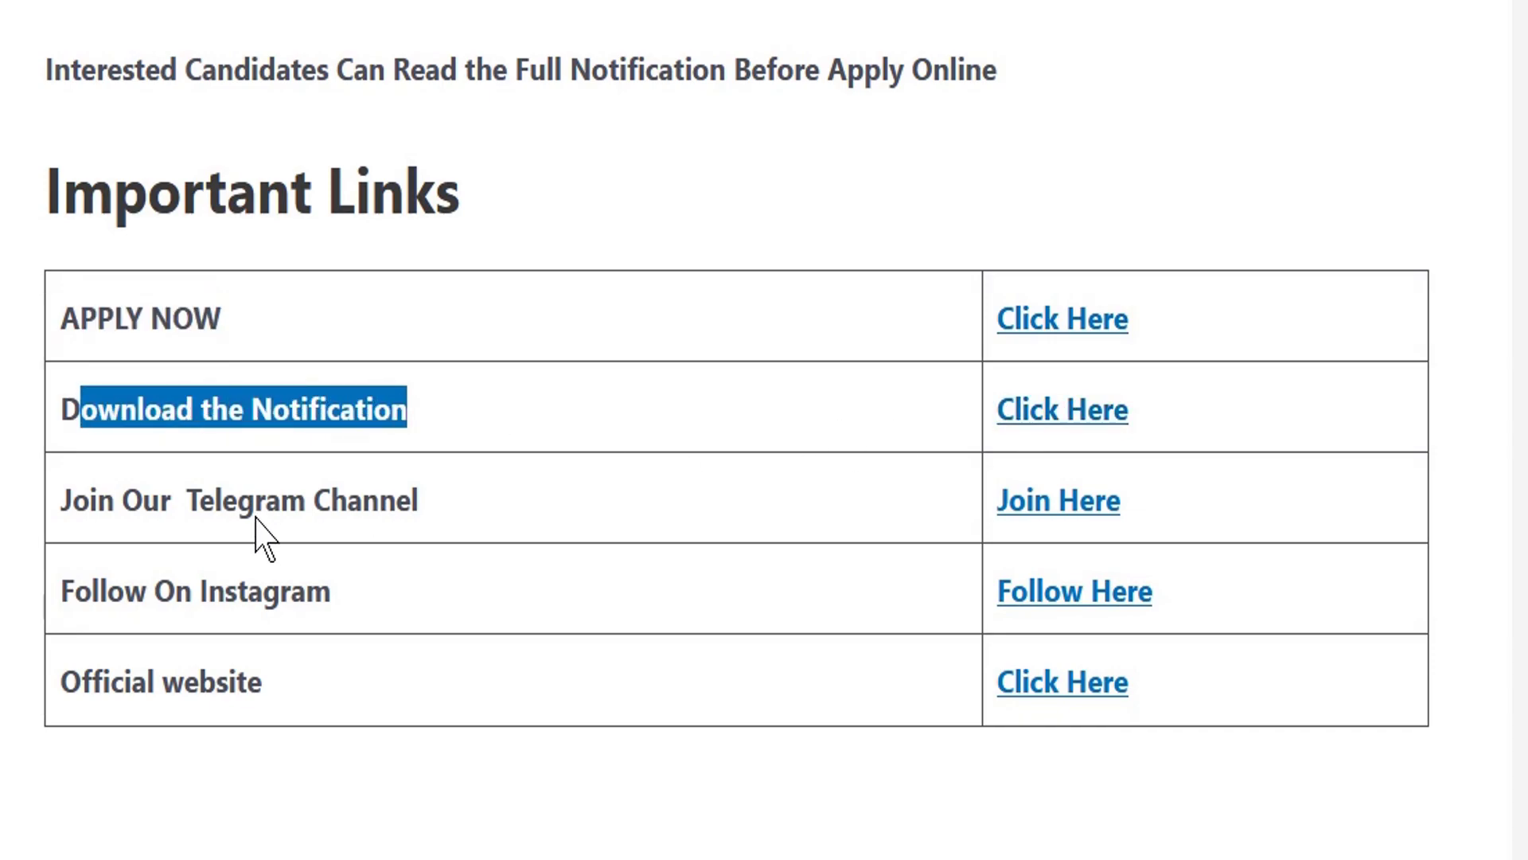
{"action": "left_click_drag", "start_coordinate": [265, 500], "coordinate": [346, 510]}
{"action": "left_click_drag", "start_coordinate": [175, 591], "coordinate": [306, 591]}
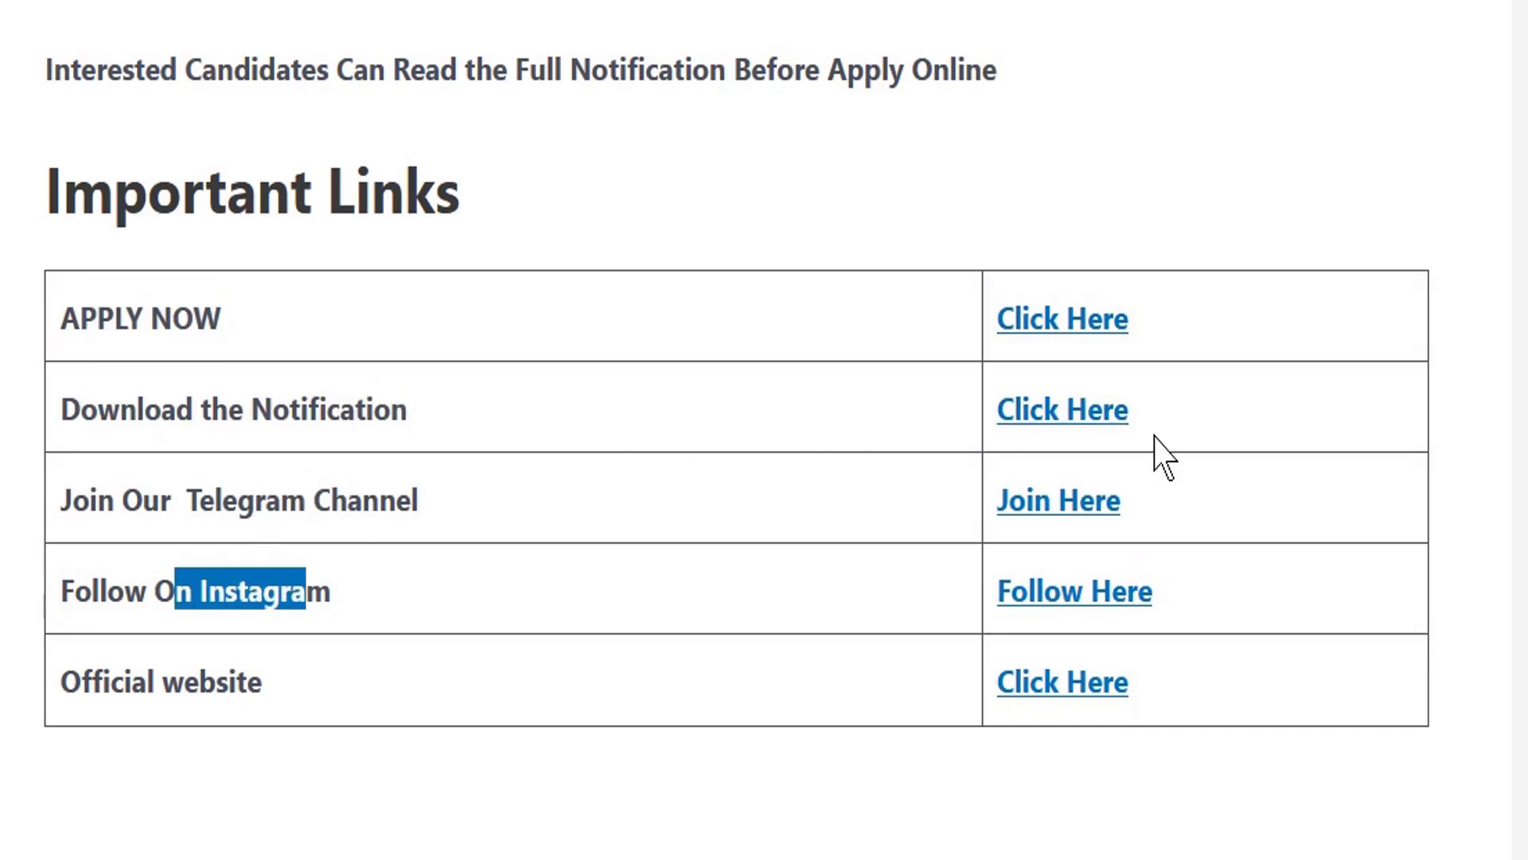
{"action": "left_click_drag", "start_coordinate": [114, 318], "coordinate": [478, 327]}
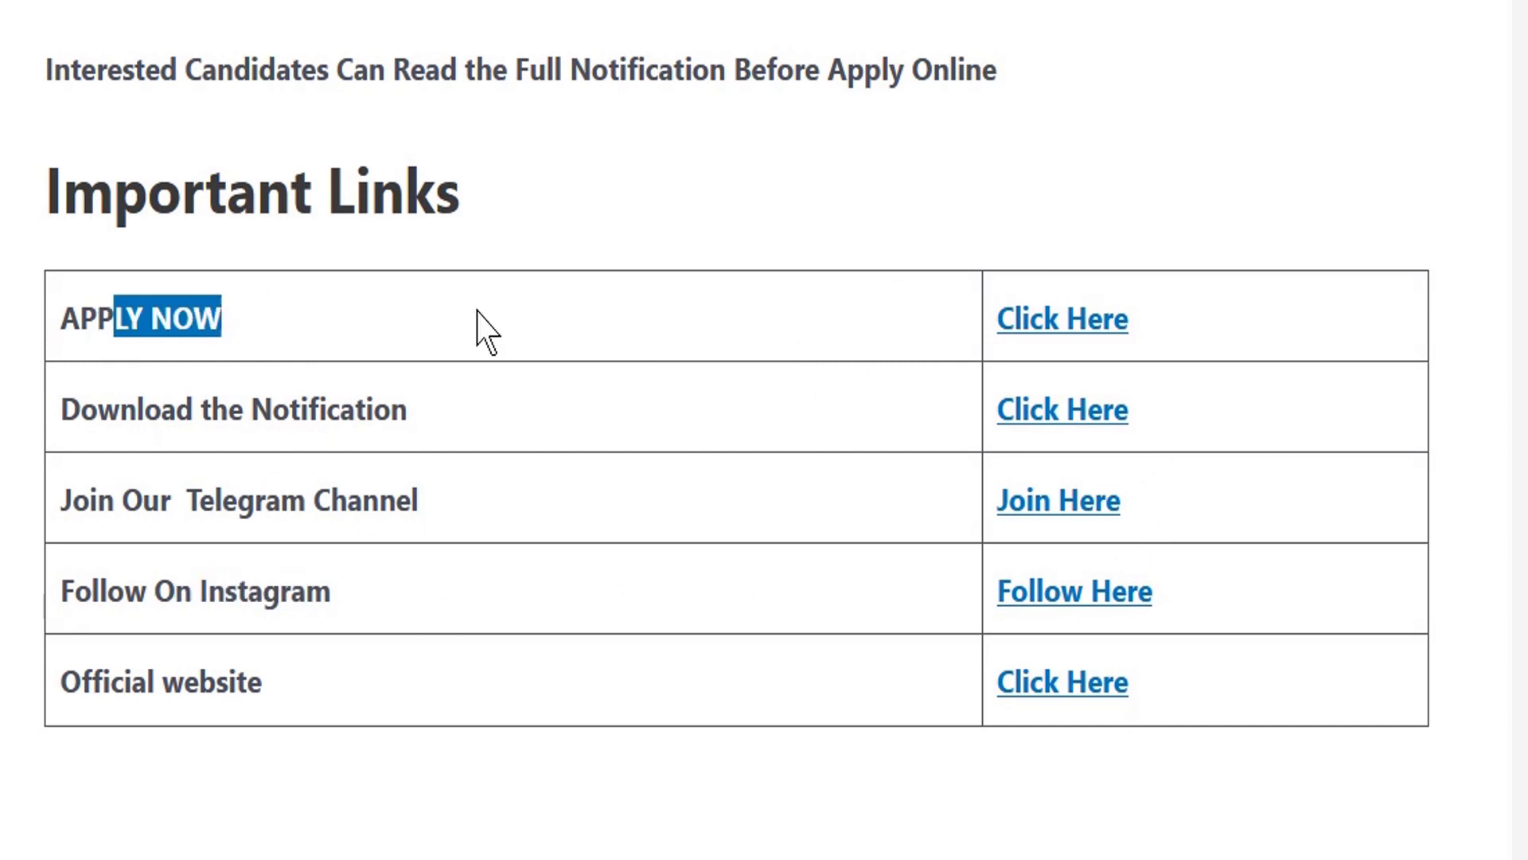
{"action": "left_click", "coordinate": [1030, 326]}
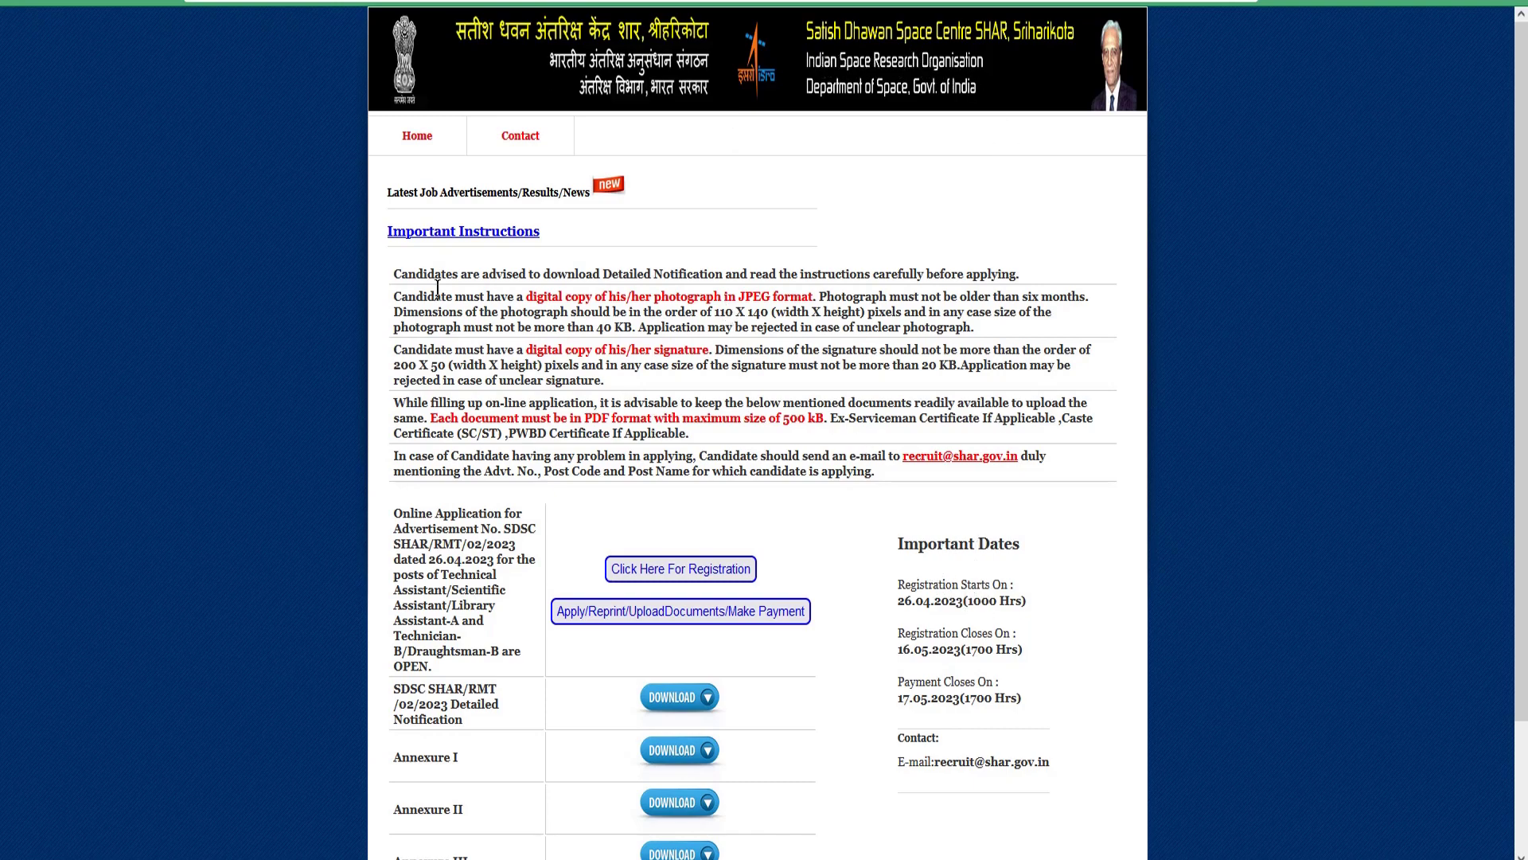
Read the Important Instructions and the registration start and close dates.
{"action": "left_click_drag", "start_coordinate": [395, 273], "coordinate": [547, 347]}
{"action": "left_click", "coordinate": [549, 350]}
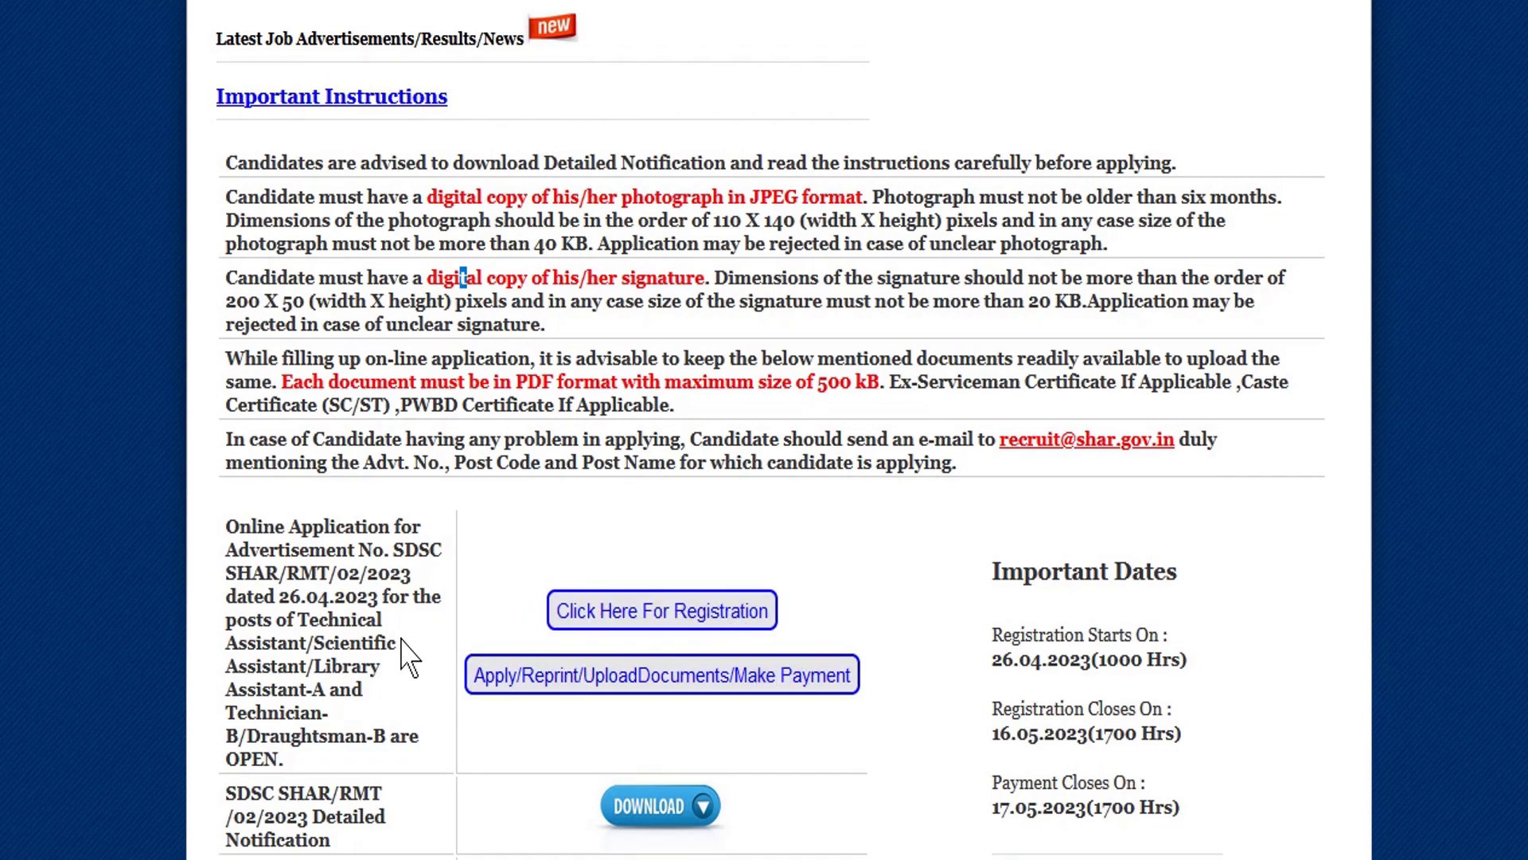
{"action": "scroll", "coordinate": [677, 621], "scroll_direction": "down", "scroll_amount": 1}
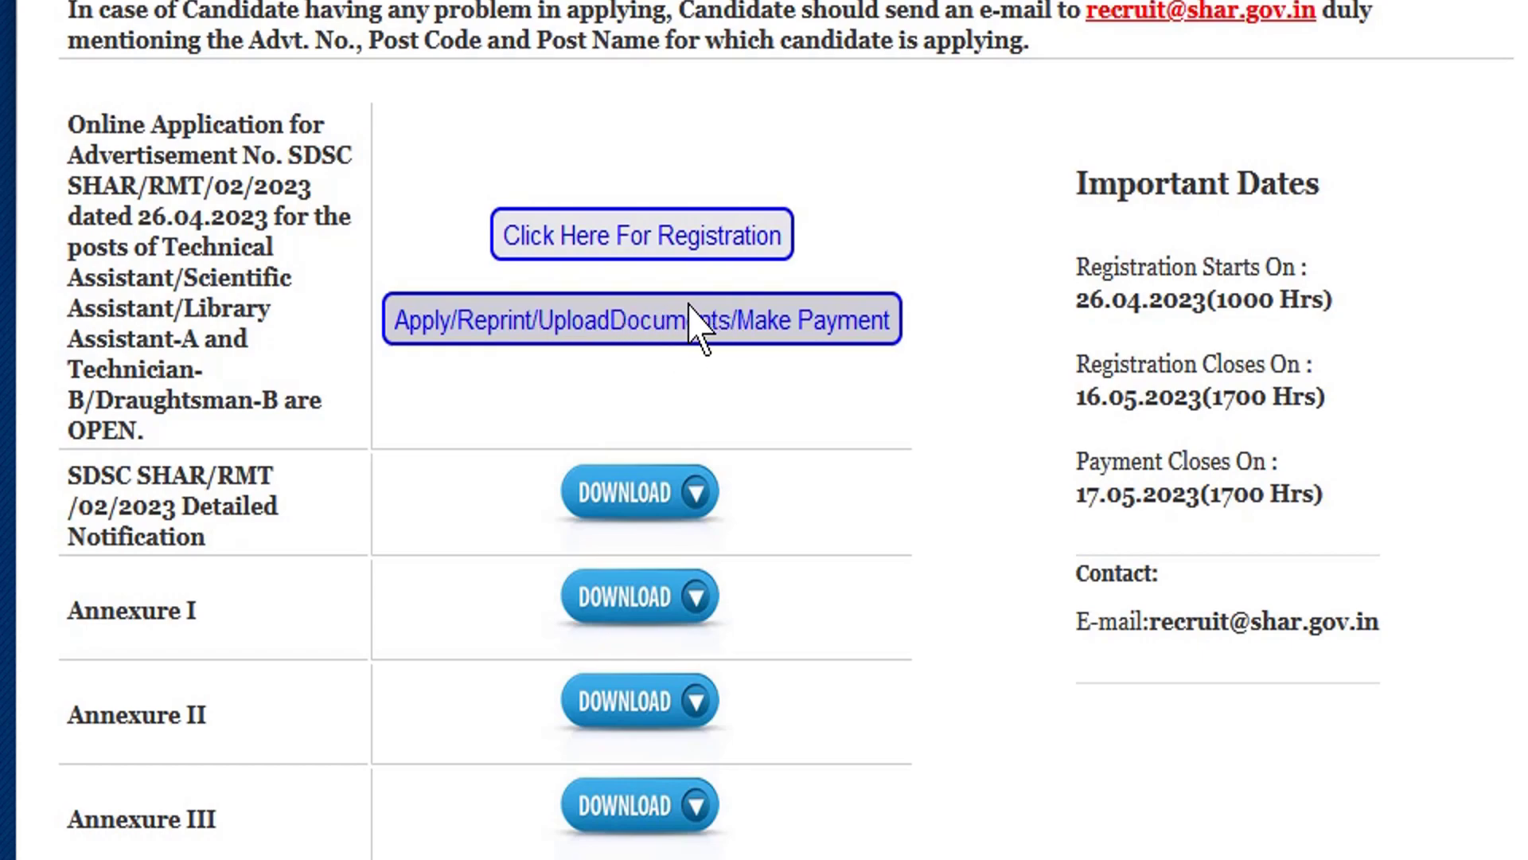
{"action": "left_click_drag", "start_coordinate": [1078, 266], "coordinate": [1187, 430]}
{"action": "left_click", "coordinate": [1180, 474]}
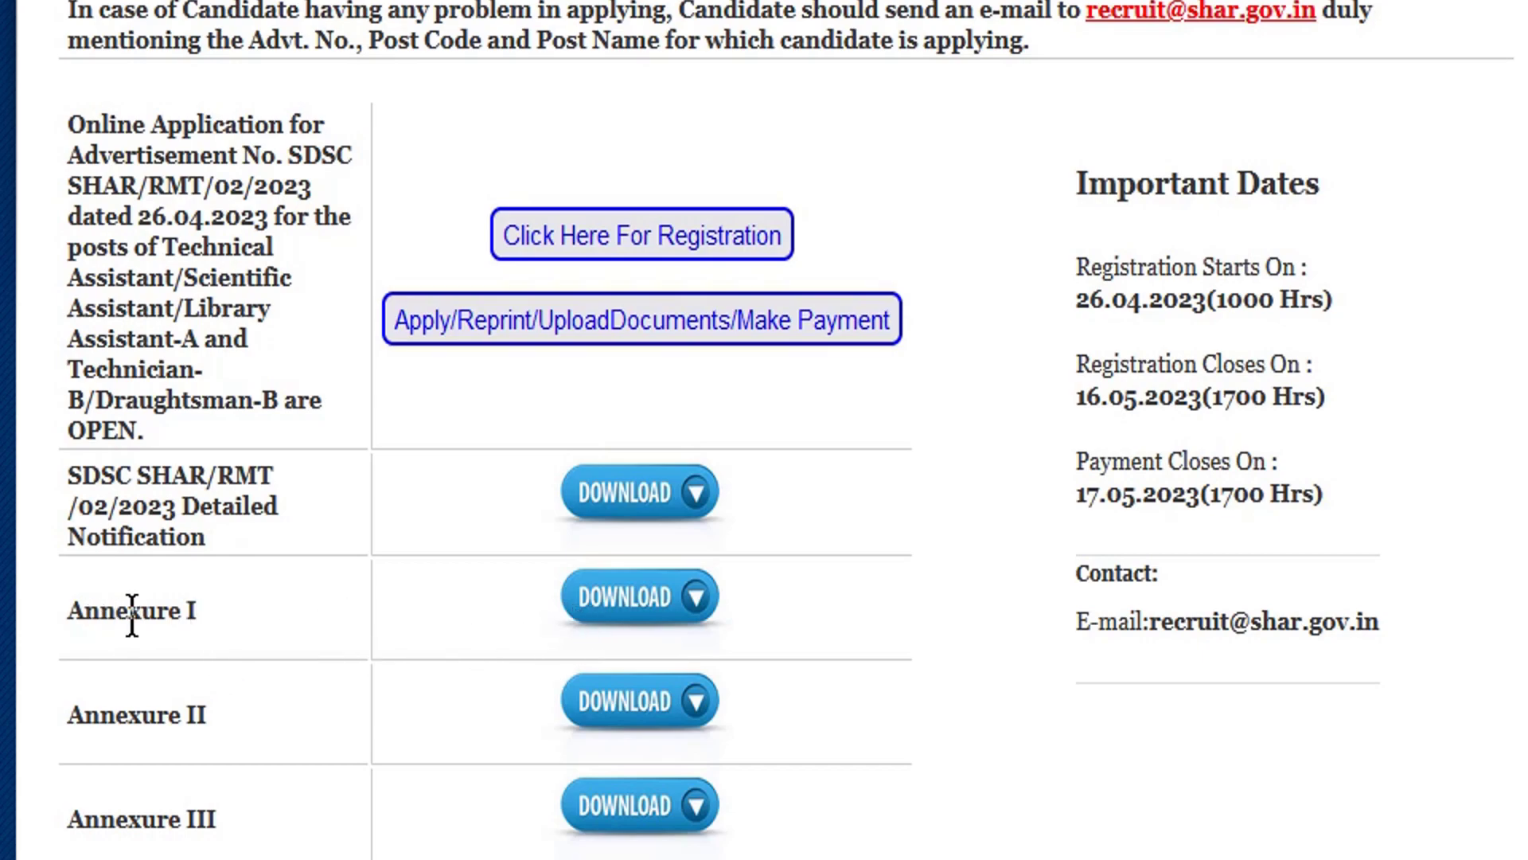
Find the Annexure I and II entries and download the Annexure I document.
{"action": "left_click_drag", "start_coordinate": [132, 614], "coordinate": [204, 615]}
{"action": "left_click", "coordinate": [214, 632]}
{"action": "left_click_drag", "start_coordinate": [116, 744], "coordinate": [121, 832]}
{"action": "left_click", "coordinate": [121, 831]}
{"action": "left_click_drag", "start_coordinate": [100, 611], "coordinate": [625, 617]}
{"action": "left_click", "coordinate": [624, 611]}
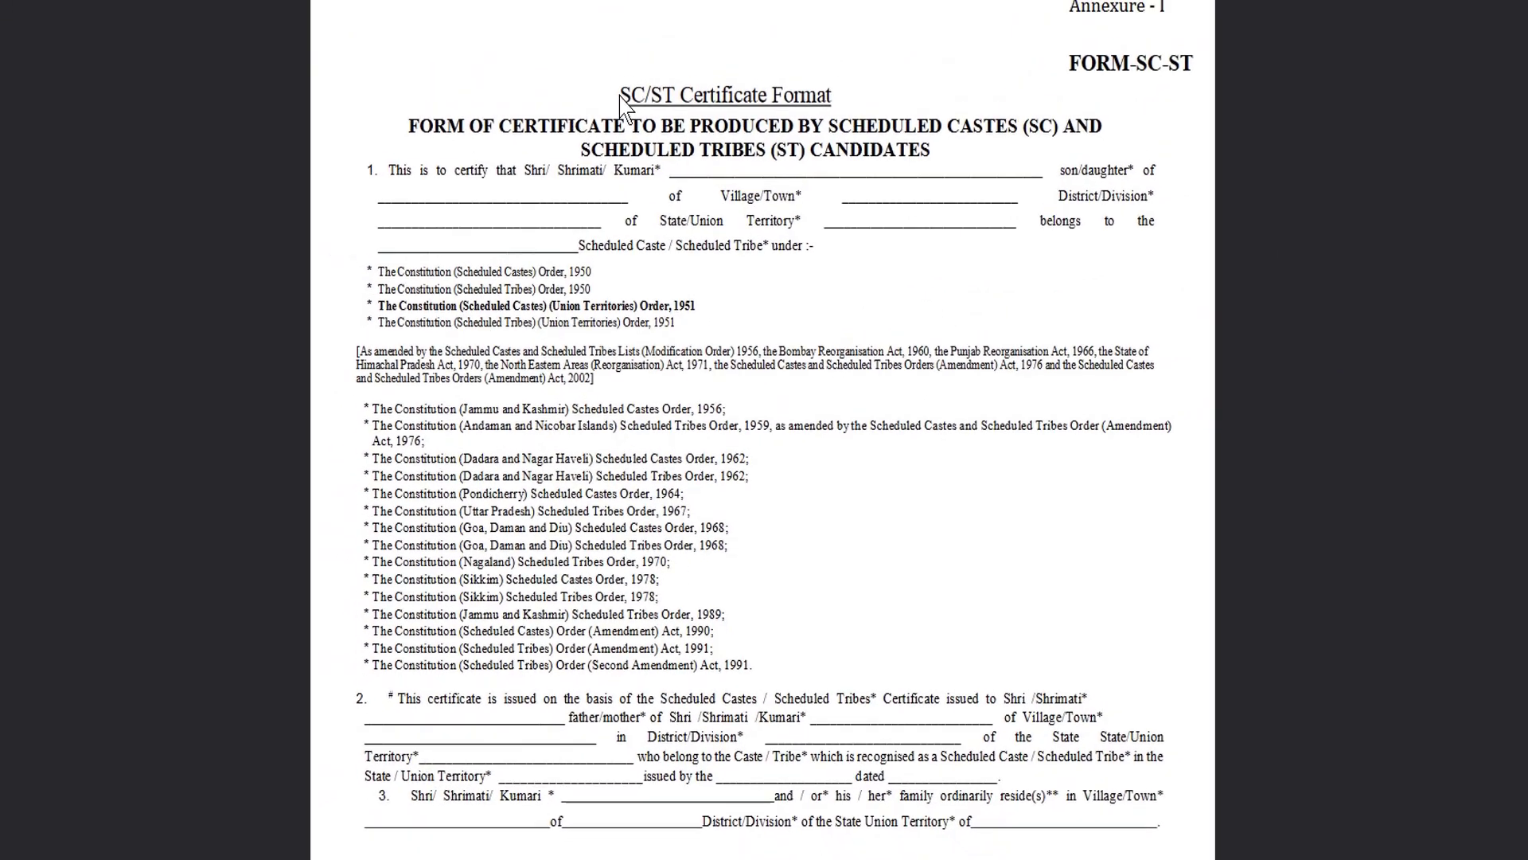
Read through the Annexure-I certificate format PDF.
{"action": "left_click_drag", "start_coordinate": [619, 98], "coordinate": [834, 131]}
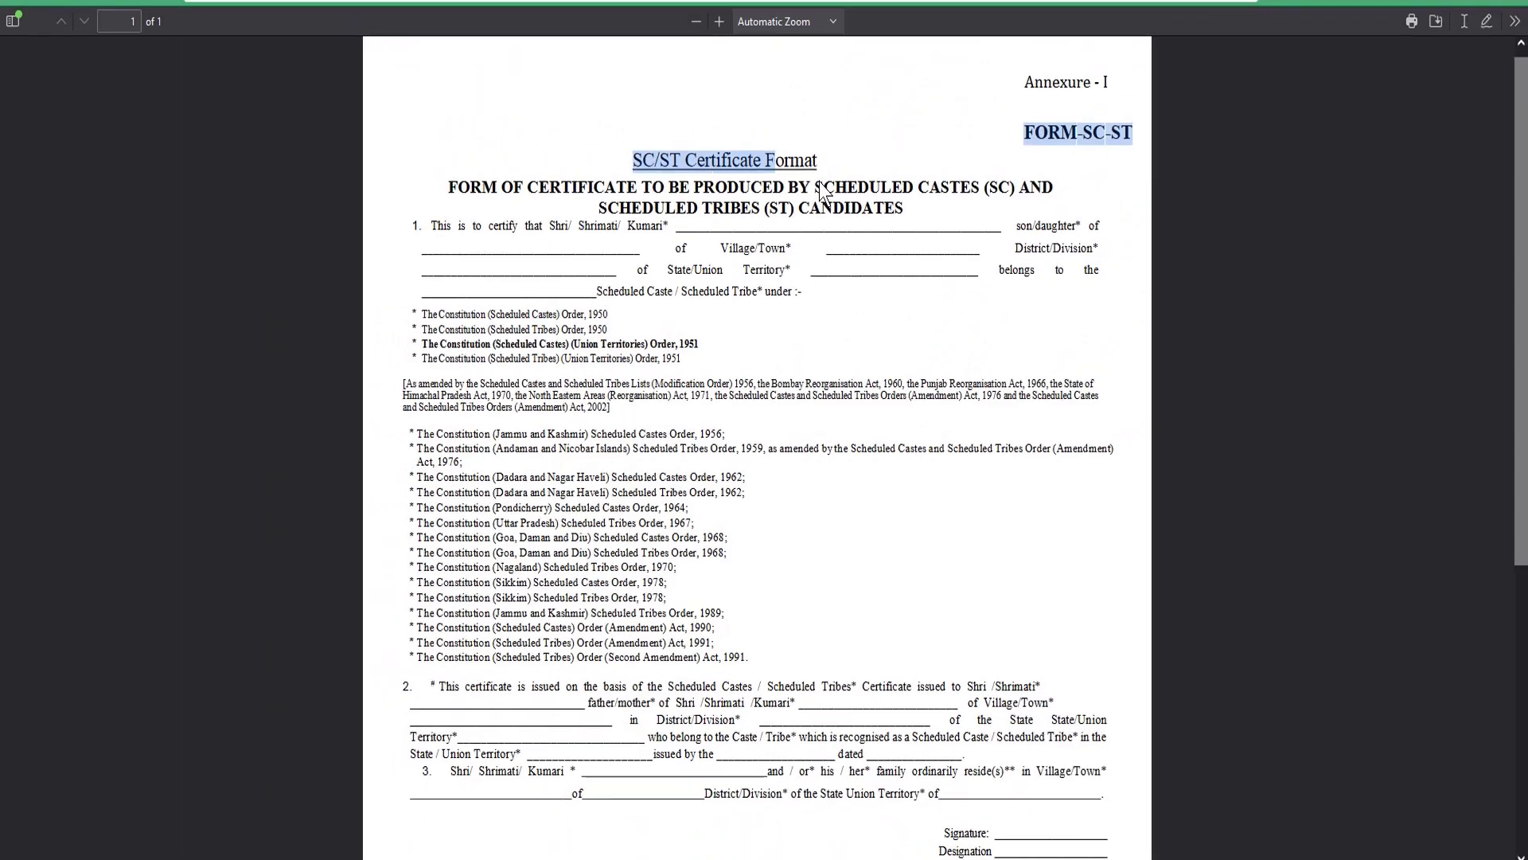
{"action": "left_click", "coordinate": [585, 174]}
{"action": "scroll", "coordinate": [585, 174], "scroll_direction": "up", "scroll_amount": 1}
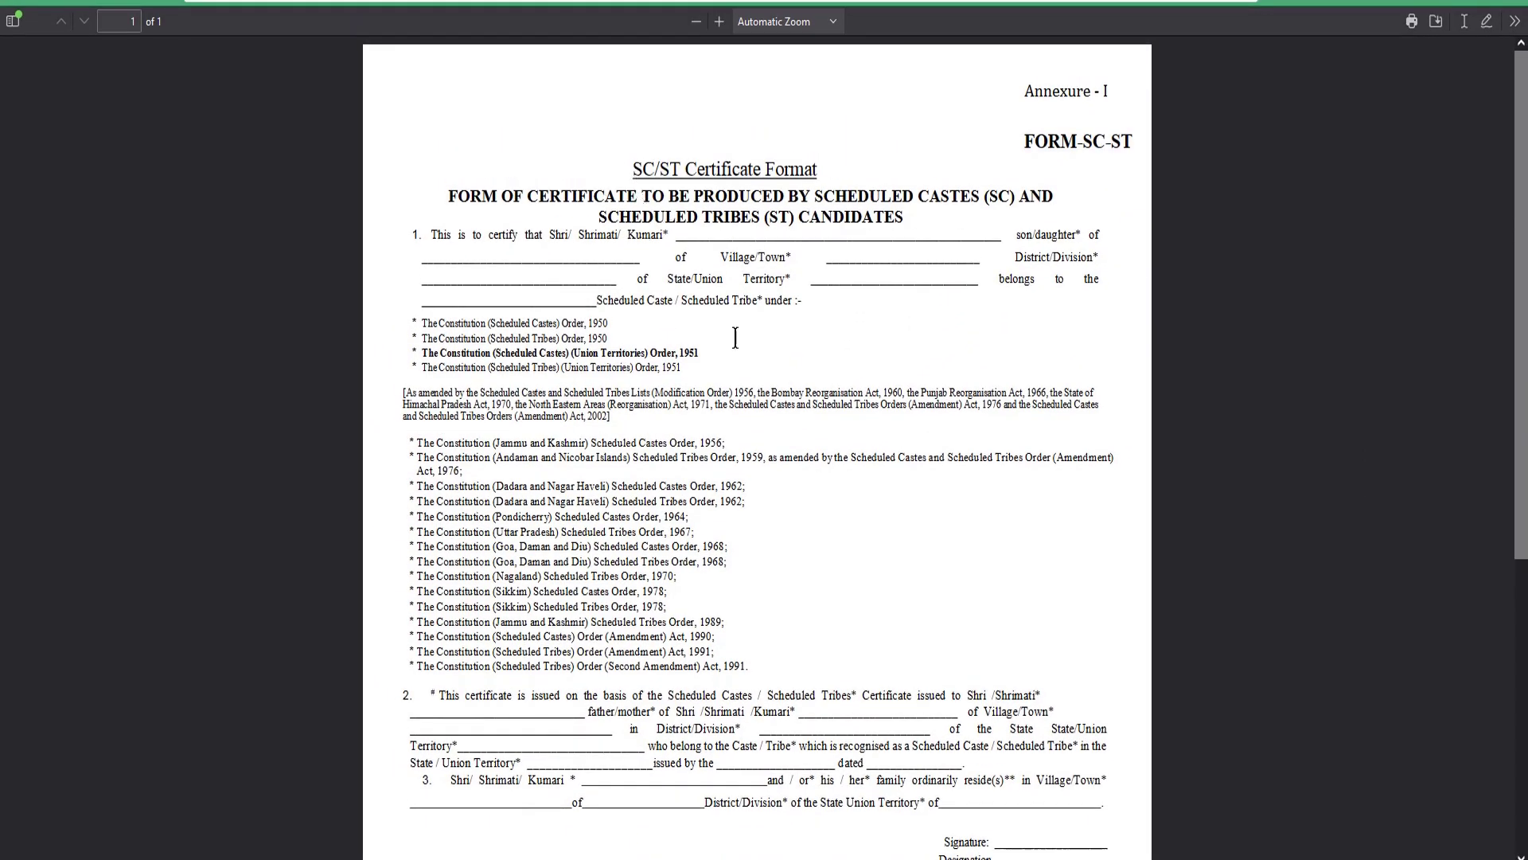
{"action": "scroll", "coordinate": [736, 337], "scroll_direction": "down", "scroll_amount": 6}
{"action": "scroll", "coordinate": [740, 382], "scroll_direction": "up", "scroll_amount": 4}
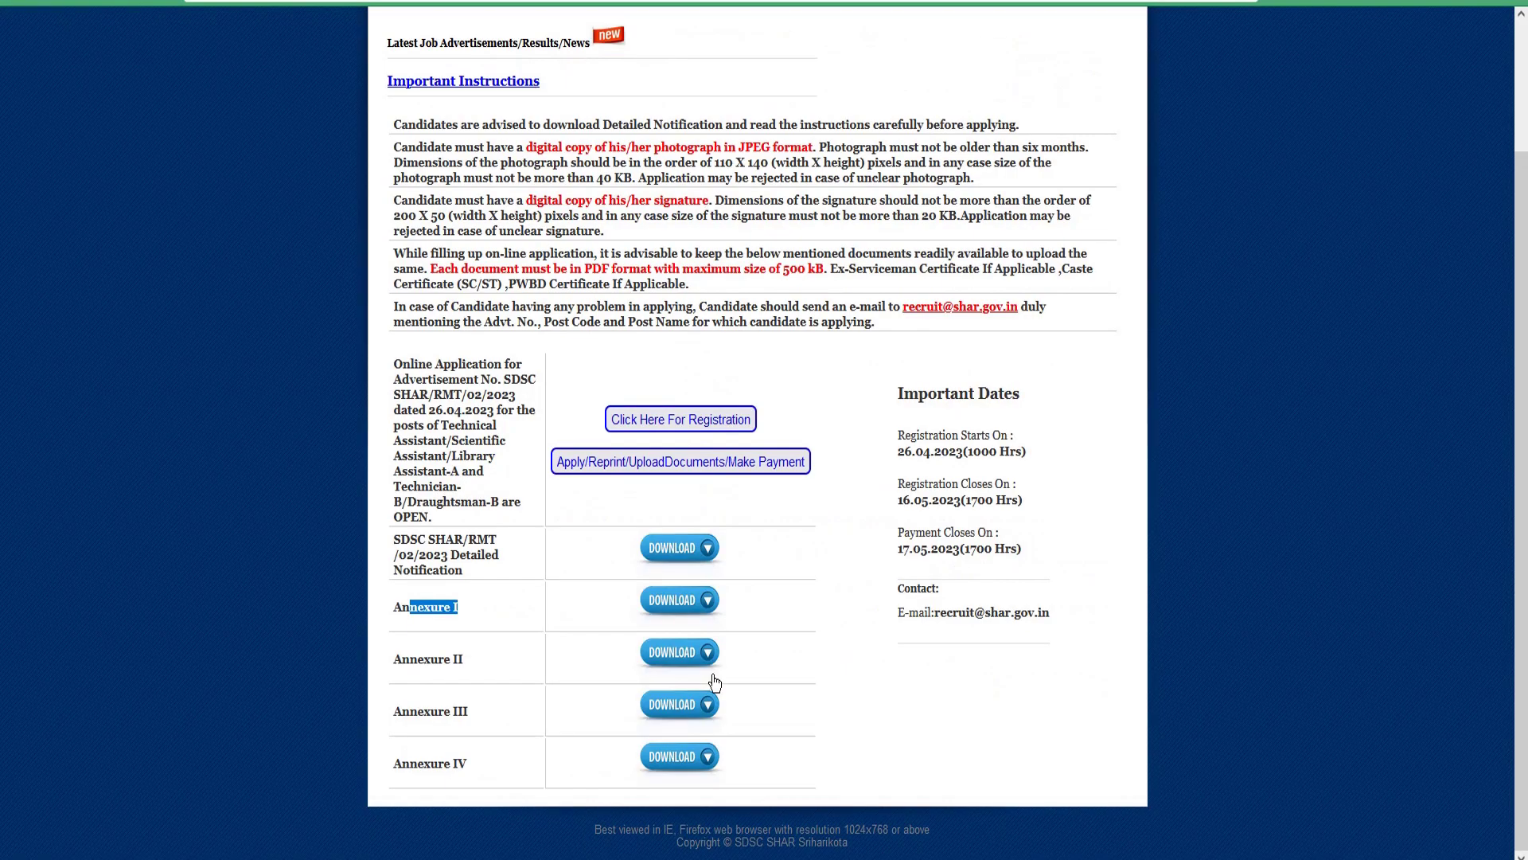
Open and read the Annexure II certificate format.
{"action": "left_click", "coordinate": [679, 667]}
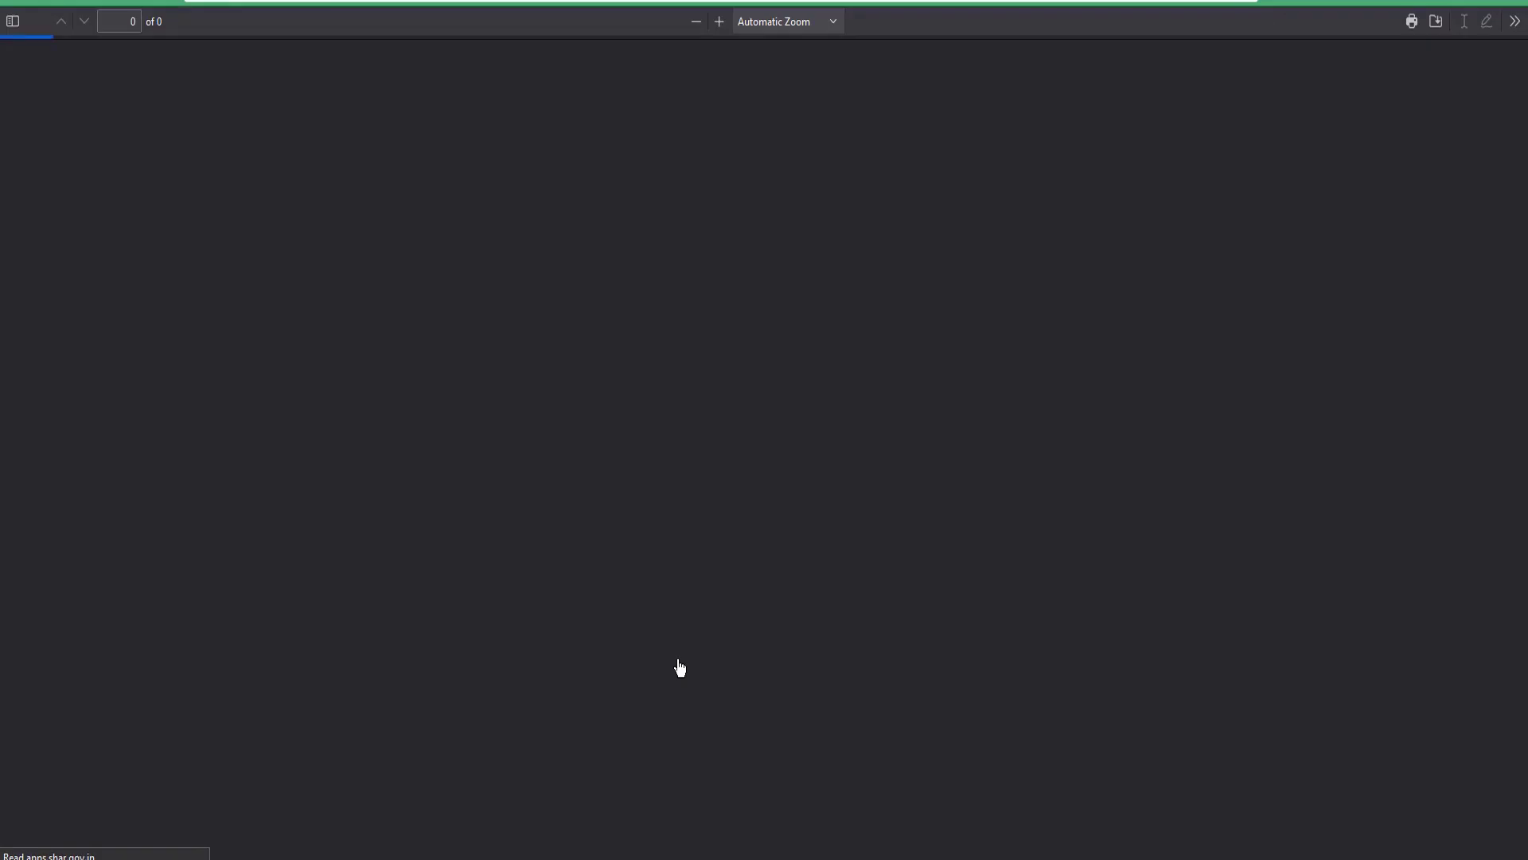
{"action": "left_click_drag", "start_coordinate": [726, 163], "coordinate": [795, 358]}
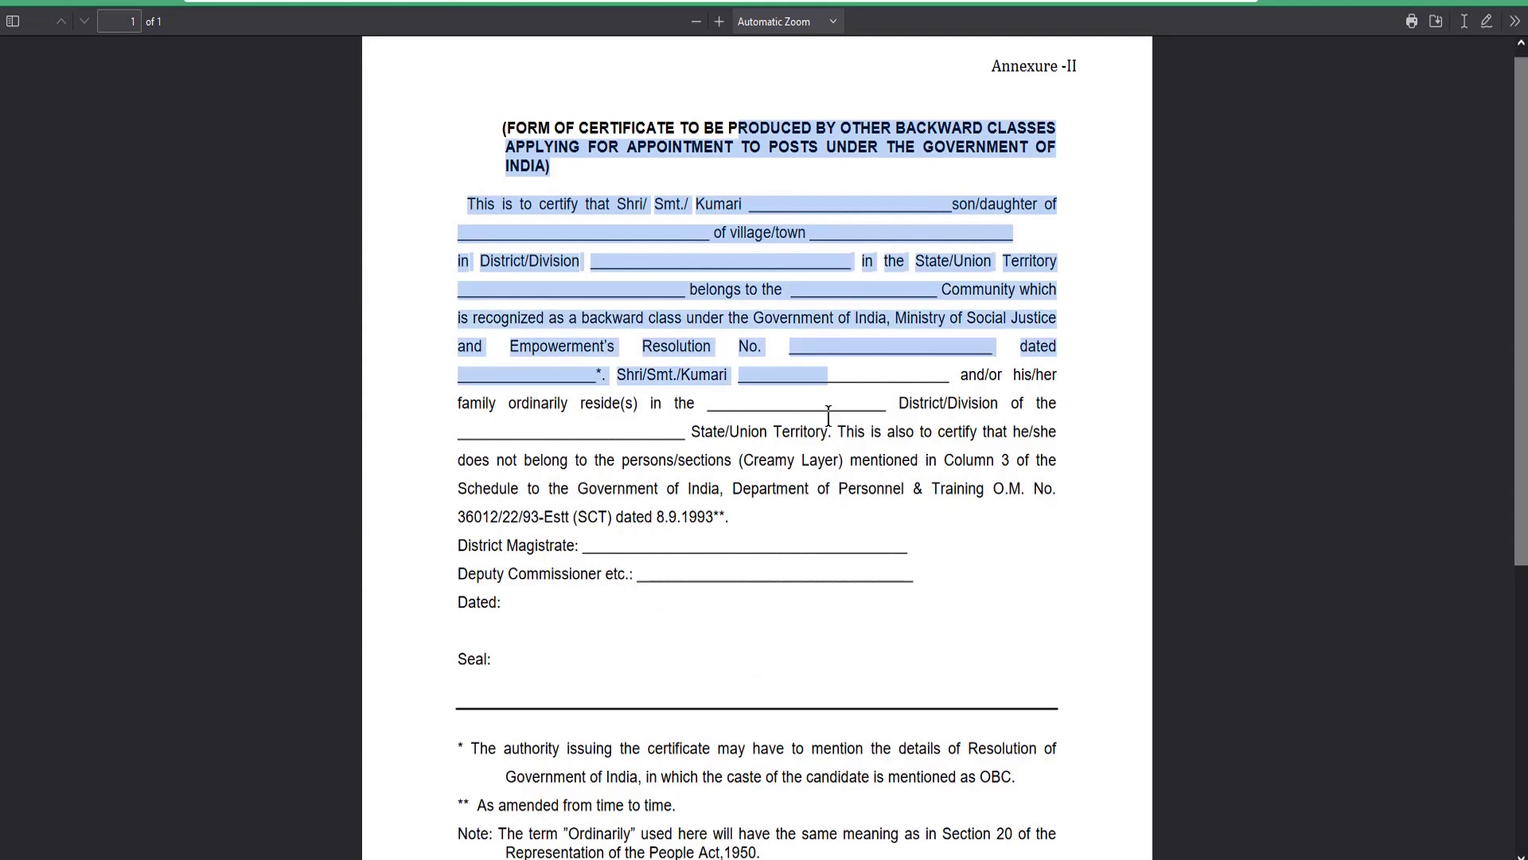
{"action": "left_click", "coordinate": [842, 456]}
{"action": "scroll", "coordinate": [816, 636], "scroll_direction": "down", "scroll_amount": 5}
{"action": "scroll", "coordinate": [798, 611], "scroll_direction": "up", "scroll_amount": 10}
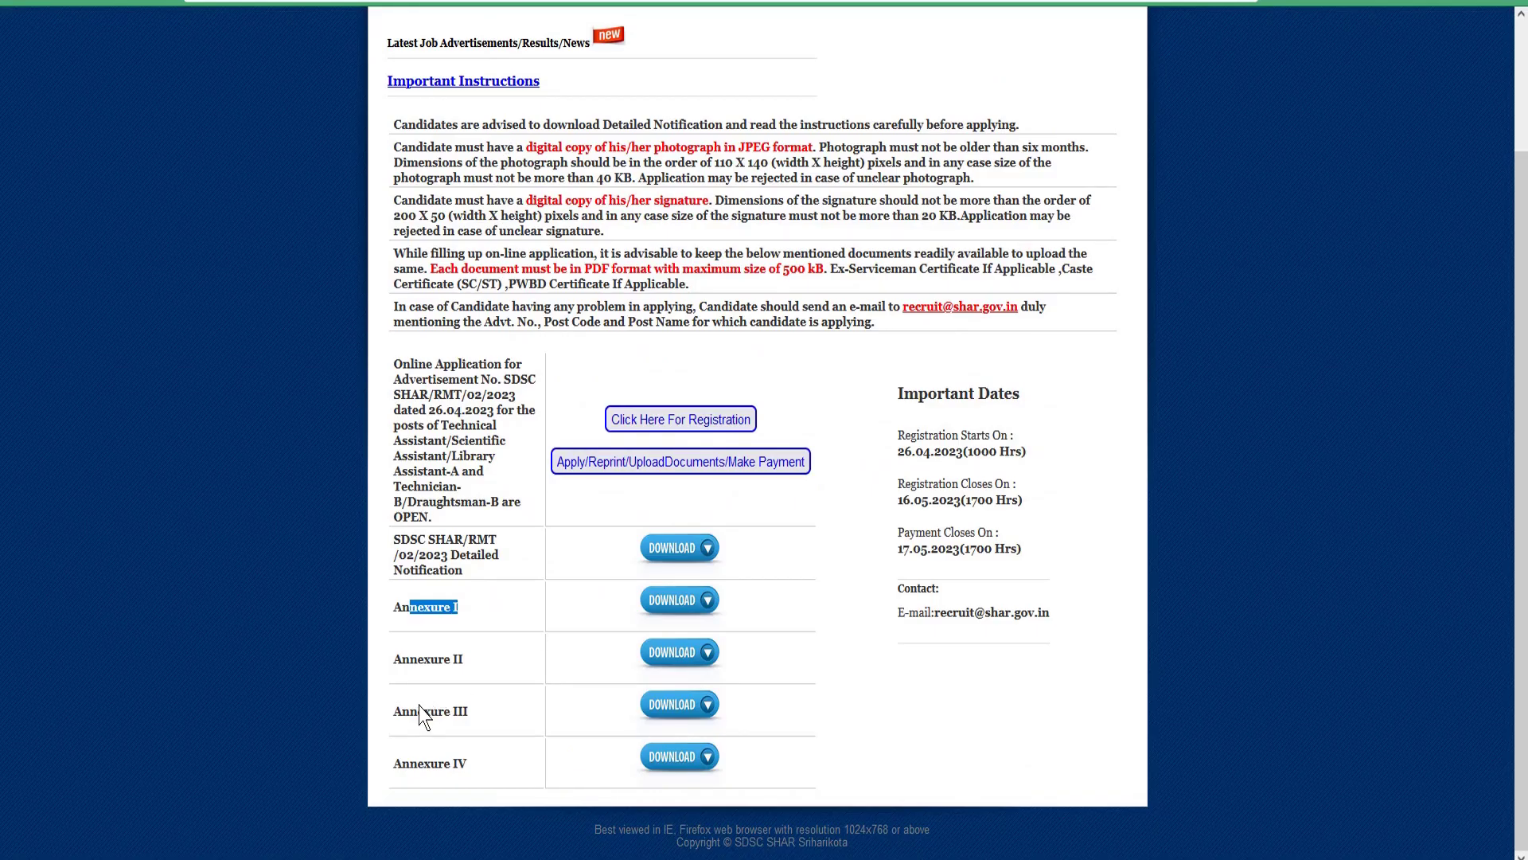
Open and read the Annexure-III EWS income and assets certificate, then close it with Ctrl+W.
{"action": "left_click", "coordinate": [717, 708]}
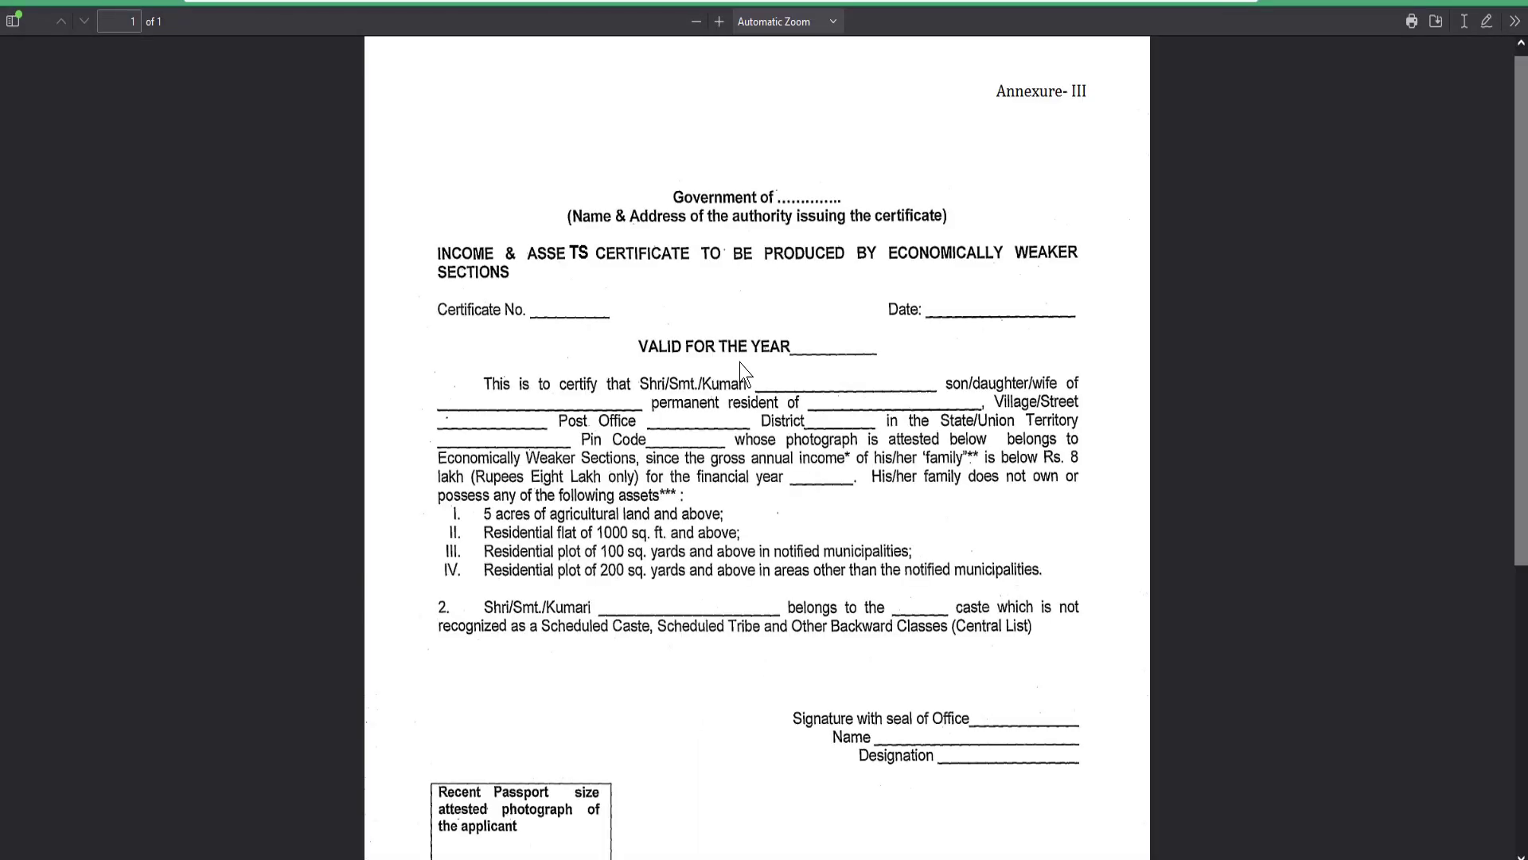
{"action": "left_click_drag", "start_coordinate": [608, 235], "coordinate": [533, 312]}
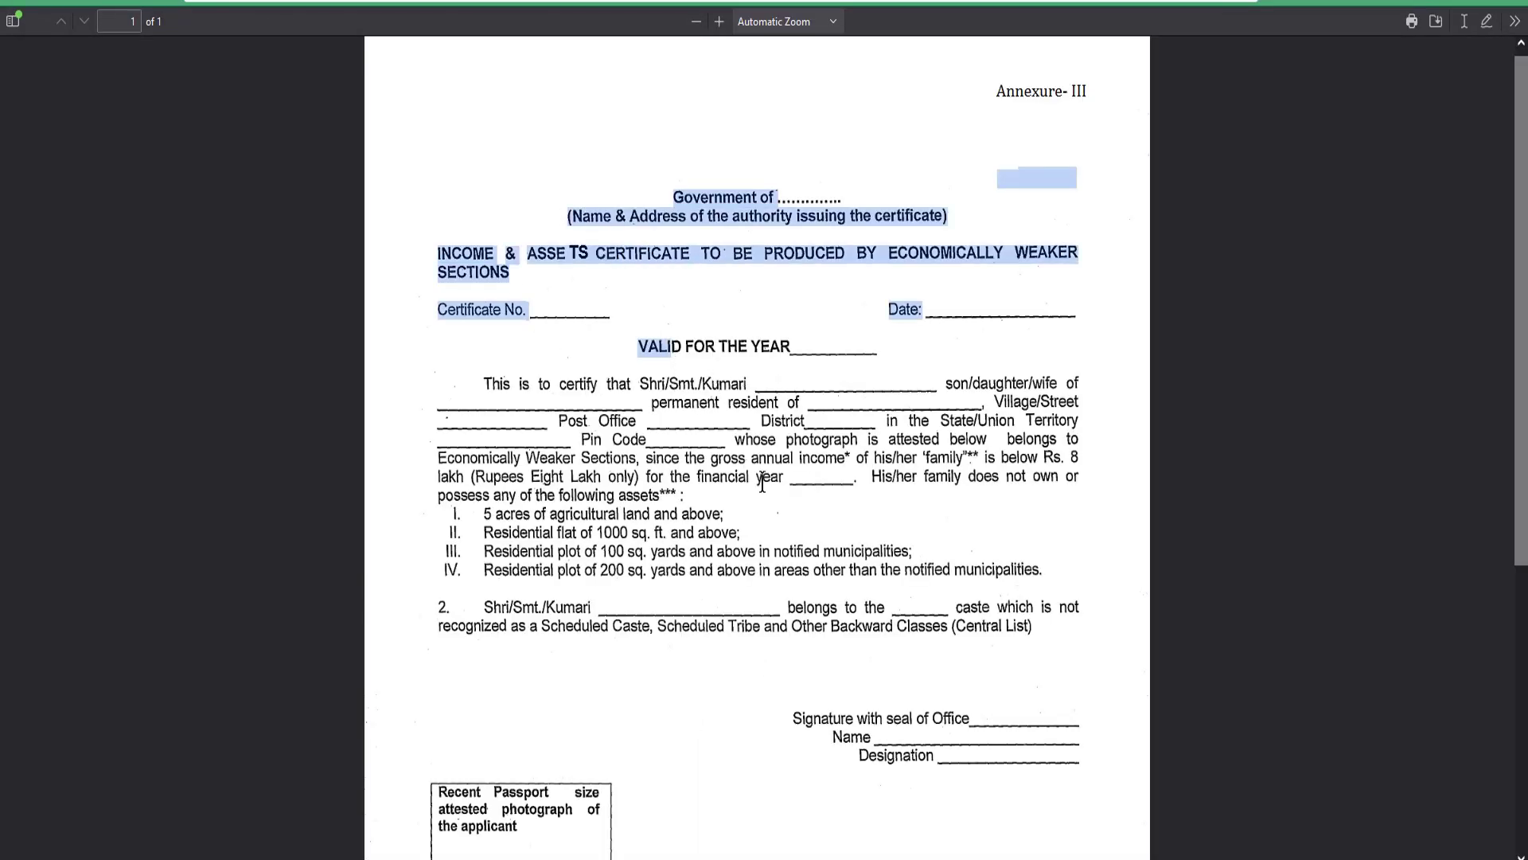
{"action": "left_click_drag", "start_coordinate": [754, 476], "coordinate": [770, 476]}
{"action": "scroll", "coordinate": [833, 541], "scroll_direction": "down", "scroll_amount": 3}
{"action": "scroll", "coordinate": [835, 528], "scroll_direction": "down", "scroll_amount": 3}
{"action": "scroll", "coordinate": [836, 529], "scroll_direction": "up", "scroll_amount": 6}
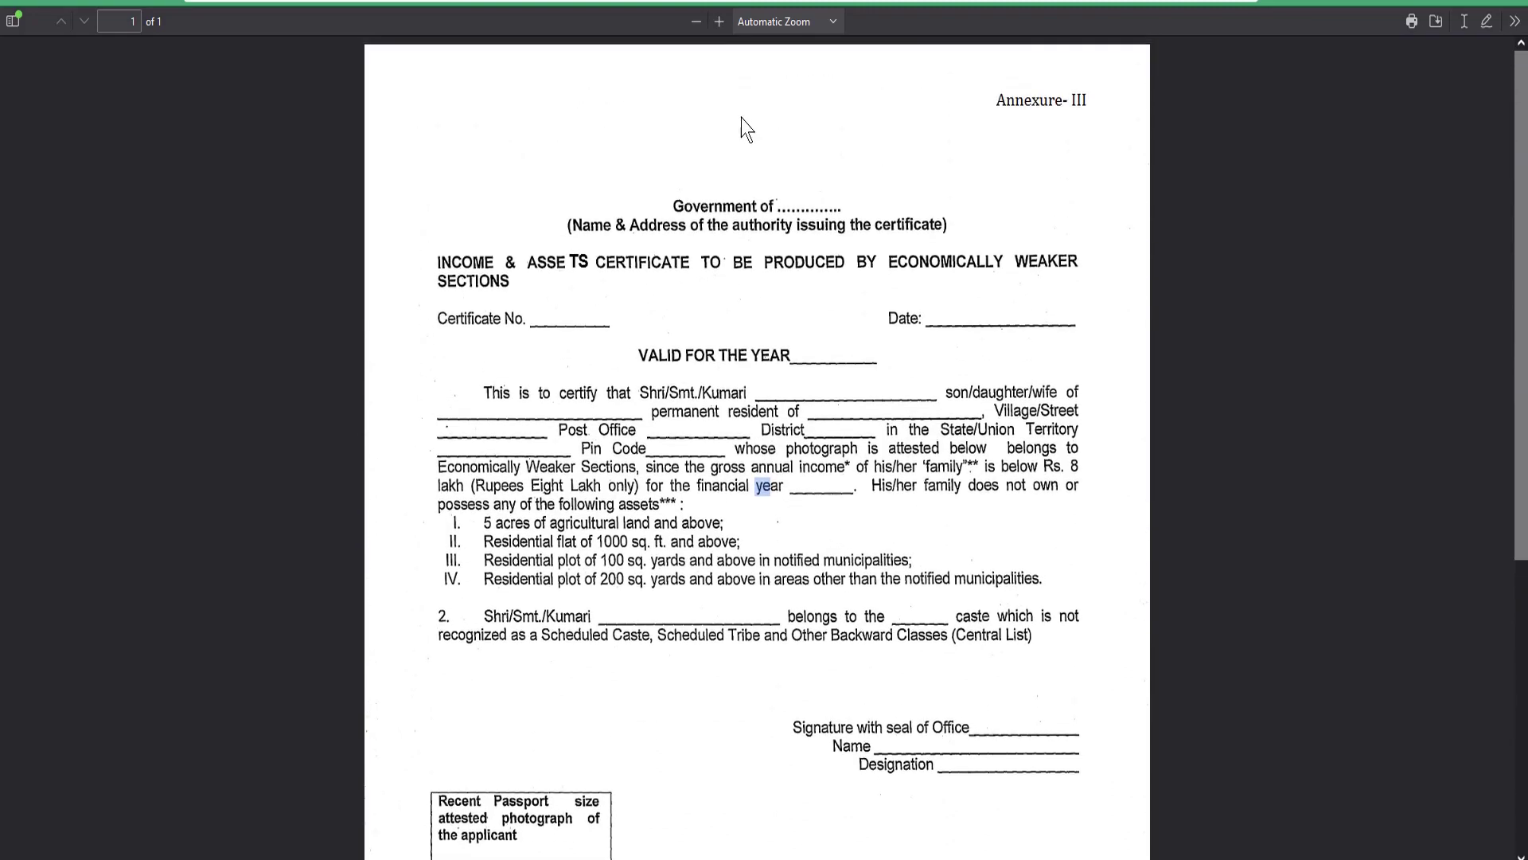
{"action": "left_click_drag", "start_coordinate": [605, 205], "coordinate": [714, 267]}
{"action": "left_click", "coordinate": [734, 303]}
{"action": "left_click_drag", "start_coordinate": [662, 213], "coordinate": [848, 536]}
{"action": "left_click", "coordinate": [848, 536]}
{"action": "key", "text": "ctrl+w"}
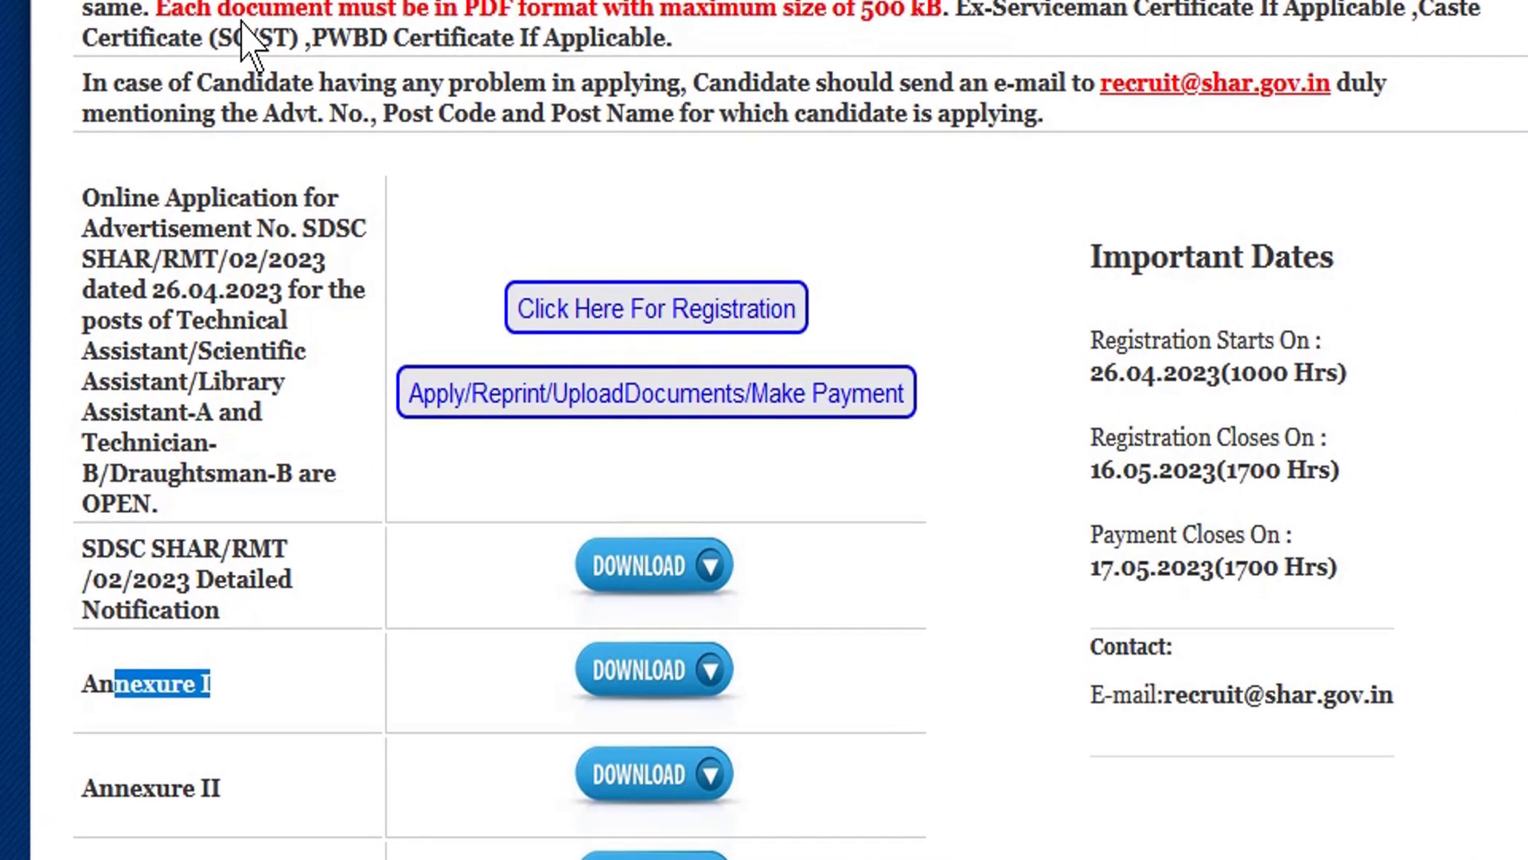
Register with the applicant's e-mail entered twice, mobile number entered twice, and the captcha.
{"action": "left_click", "coordinate": [719, 304]}
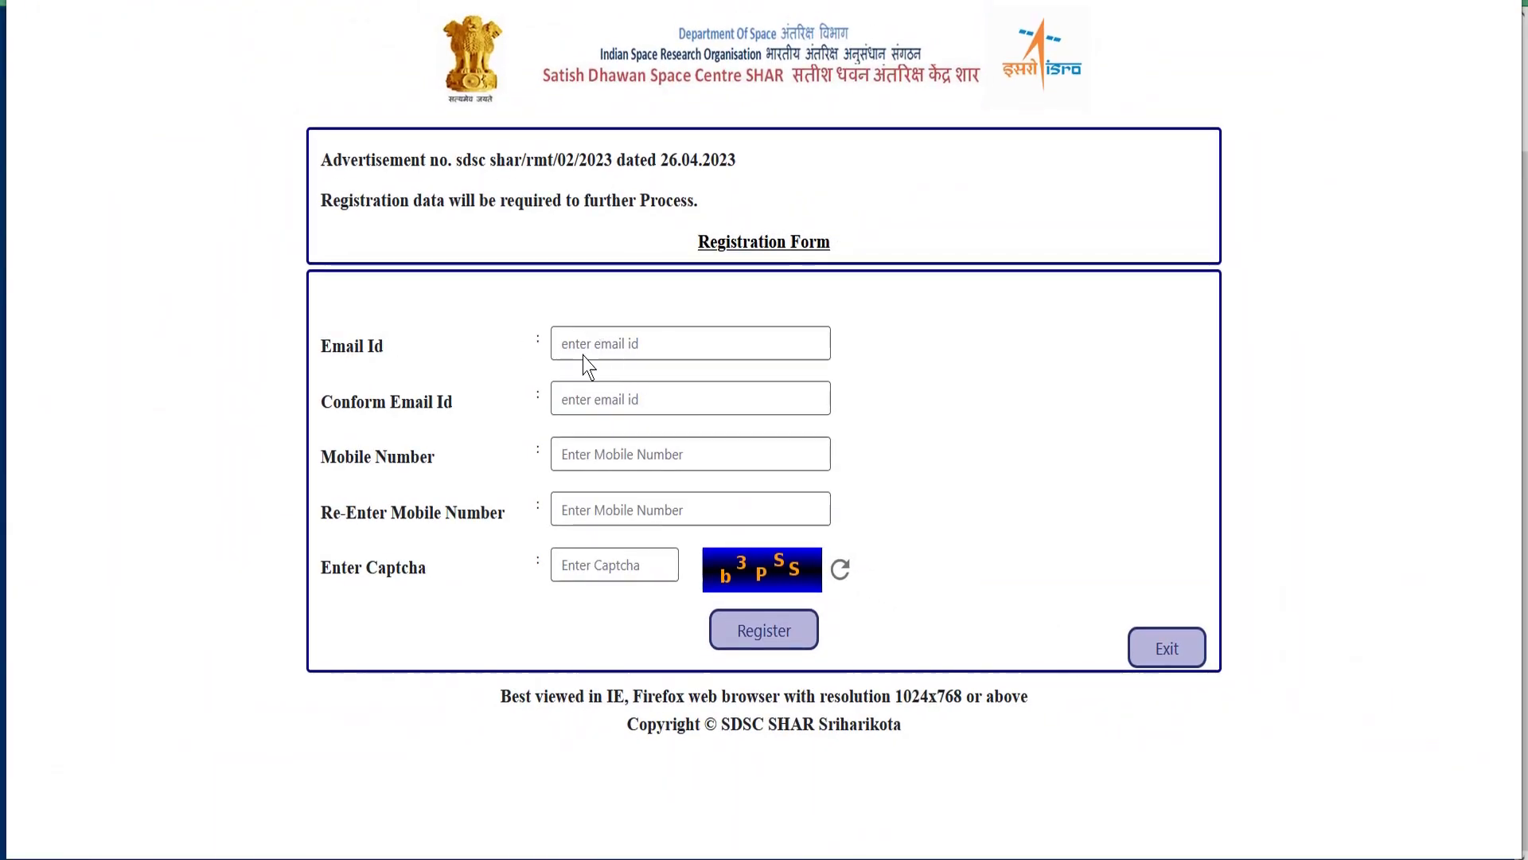
{"action": "left_click", "coordinate": [585, 351]}
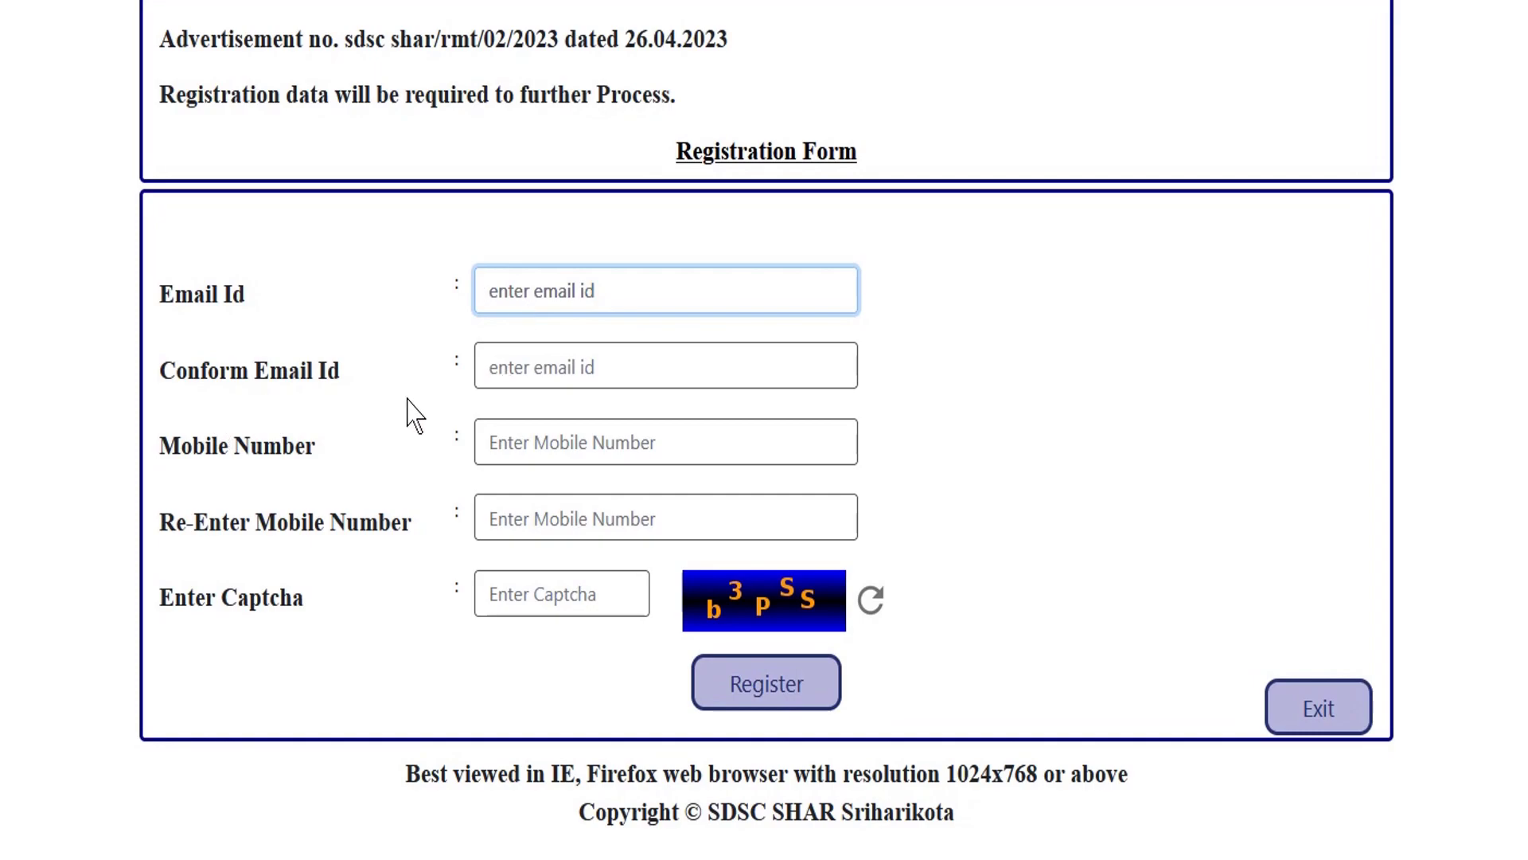
{"action": "left_click", "coordinate": [537, 368]}
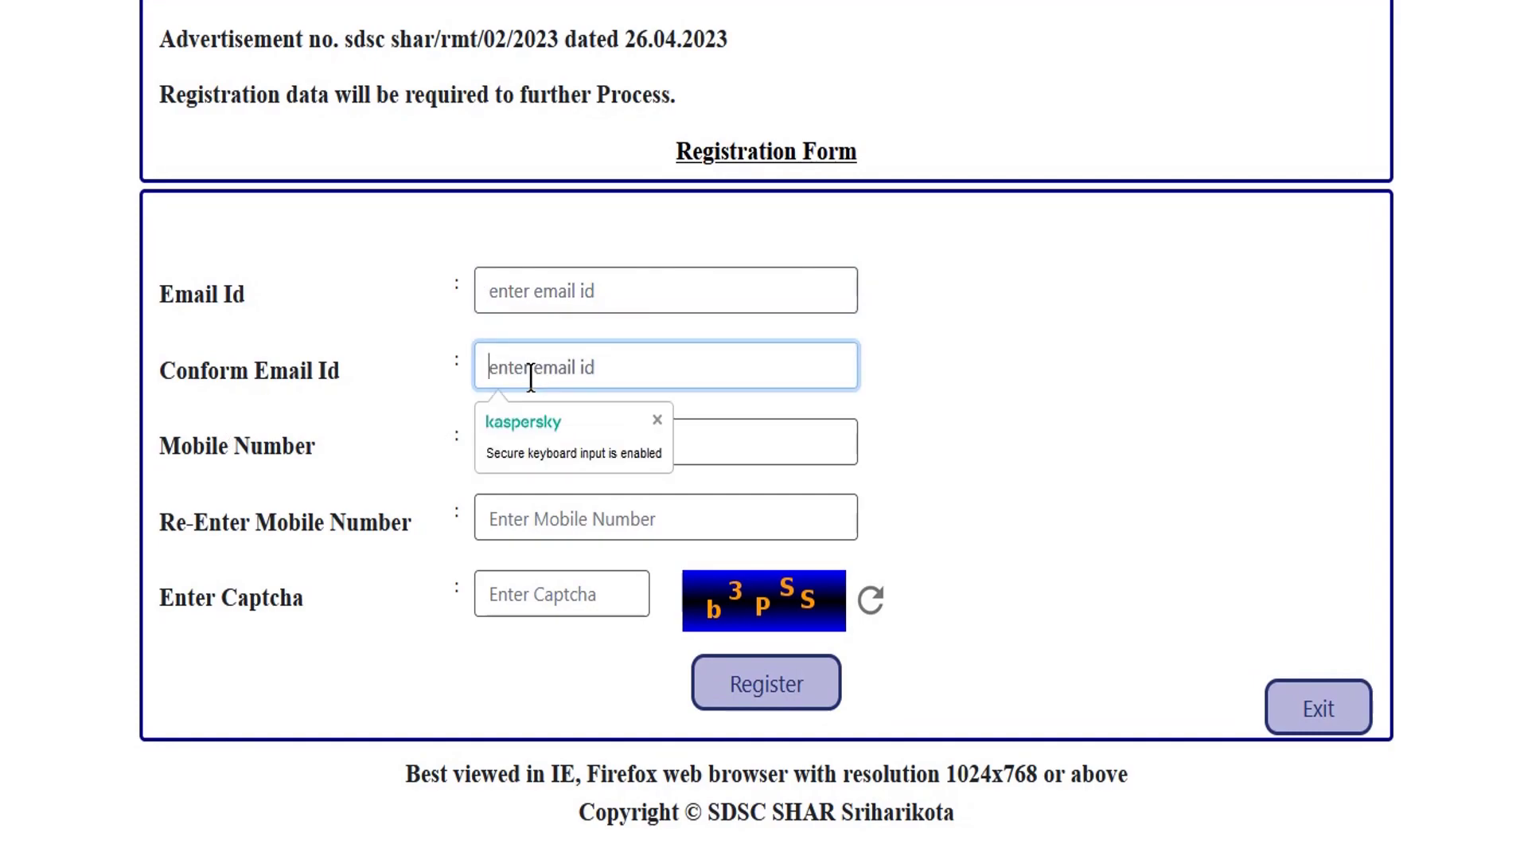
{"action": "left_click", "coordinate": [765, 439]}
{"action": "left_click", "coordinate": [555, 518]}
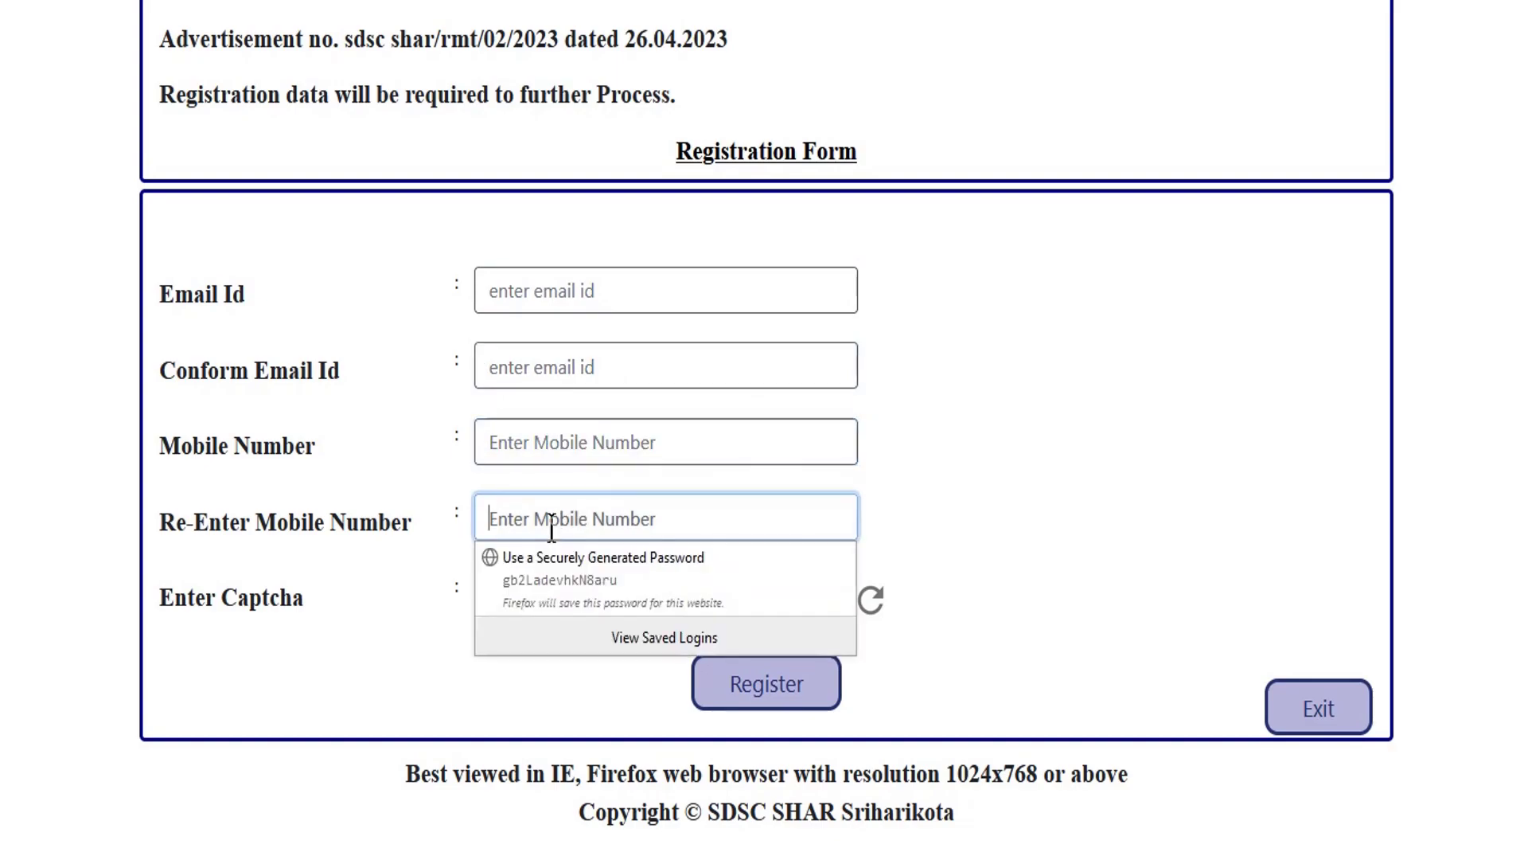
{"action": "left_click", "coordinate": [333, 515]}
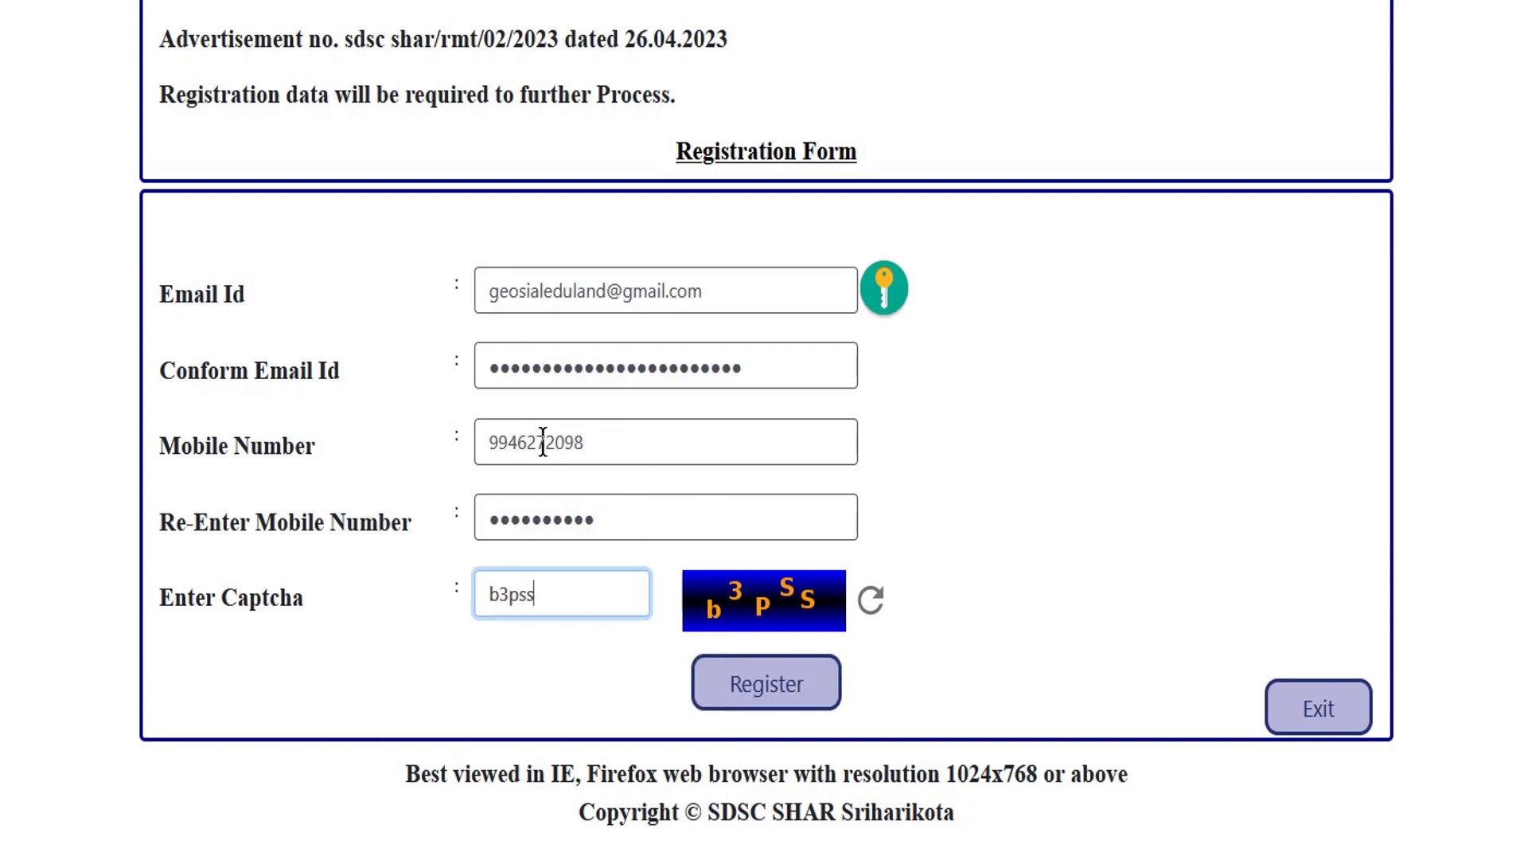
{"action": "left_click_drag", "start_coordinate": [543, 442], "coordinate": [586, 442]}
{"action": "left_click", "coordinate": [592, 442]}
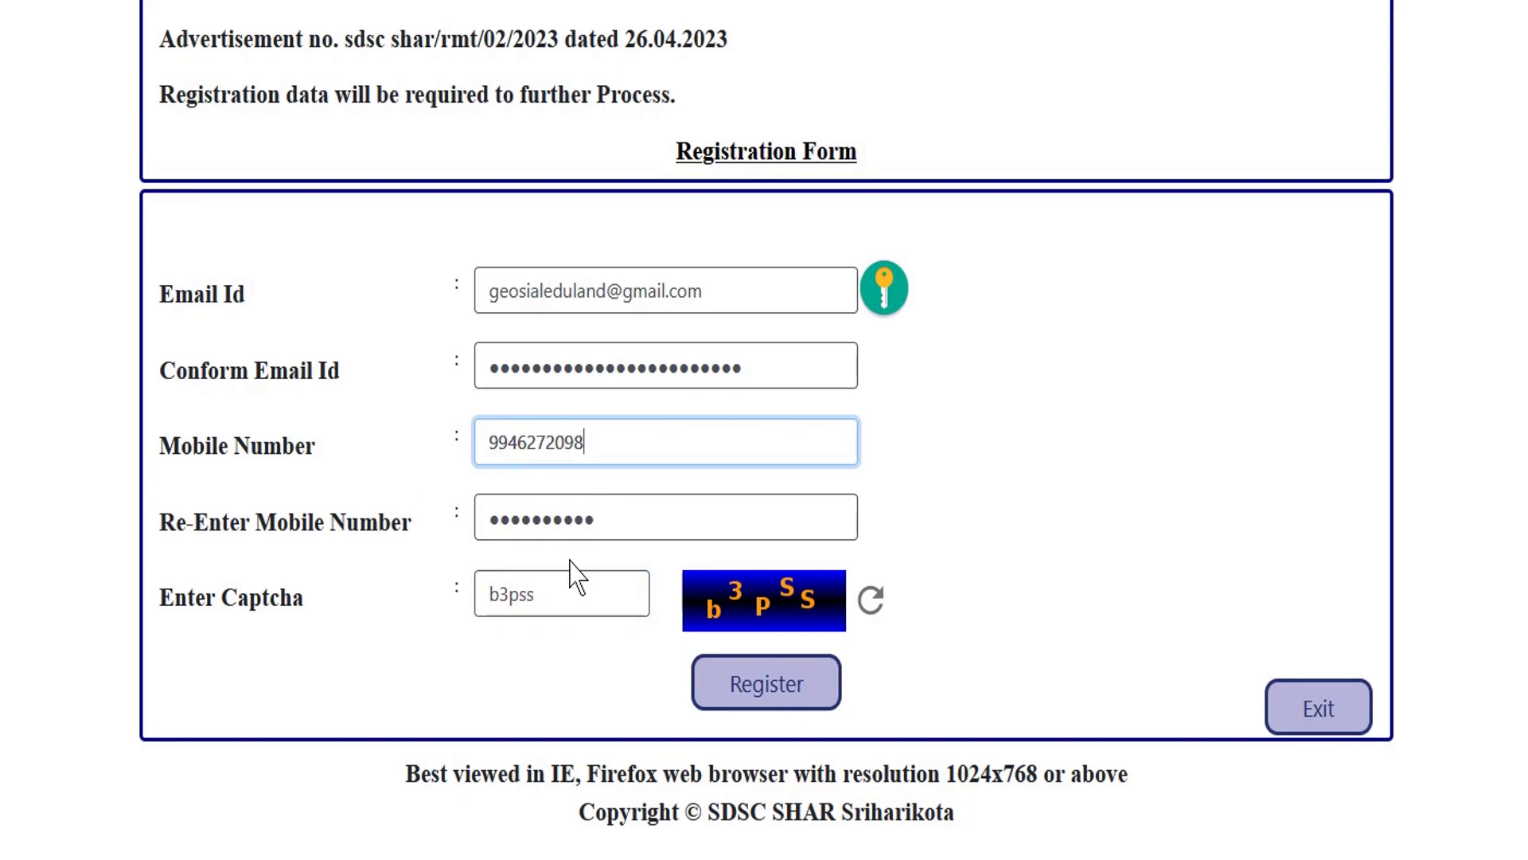
{"action": "left_click", "coordinate": [762, 700]}
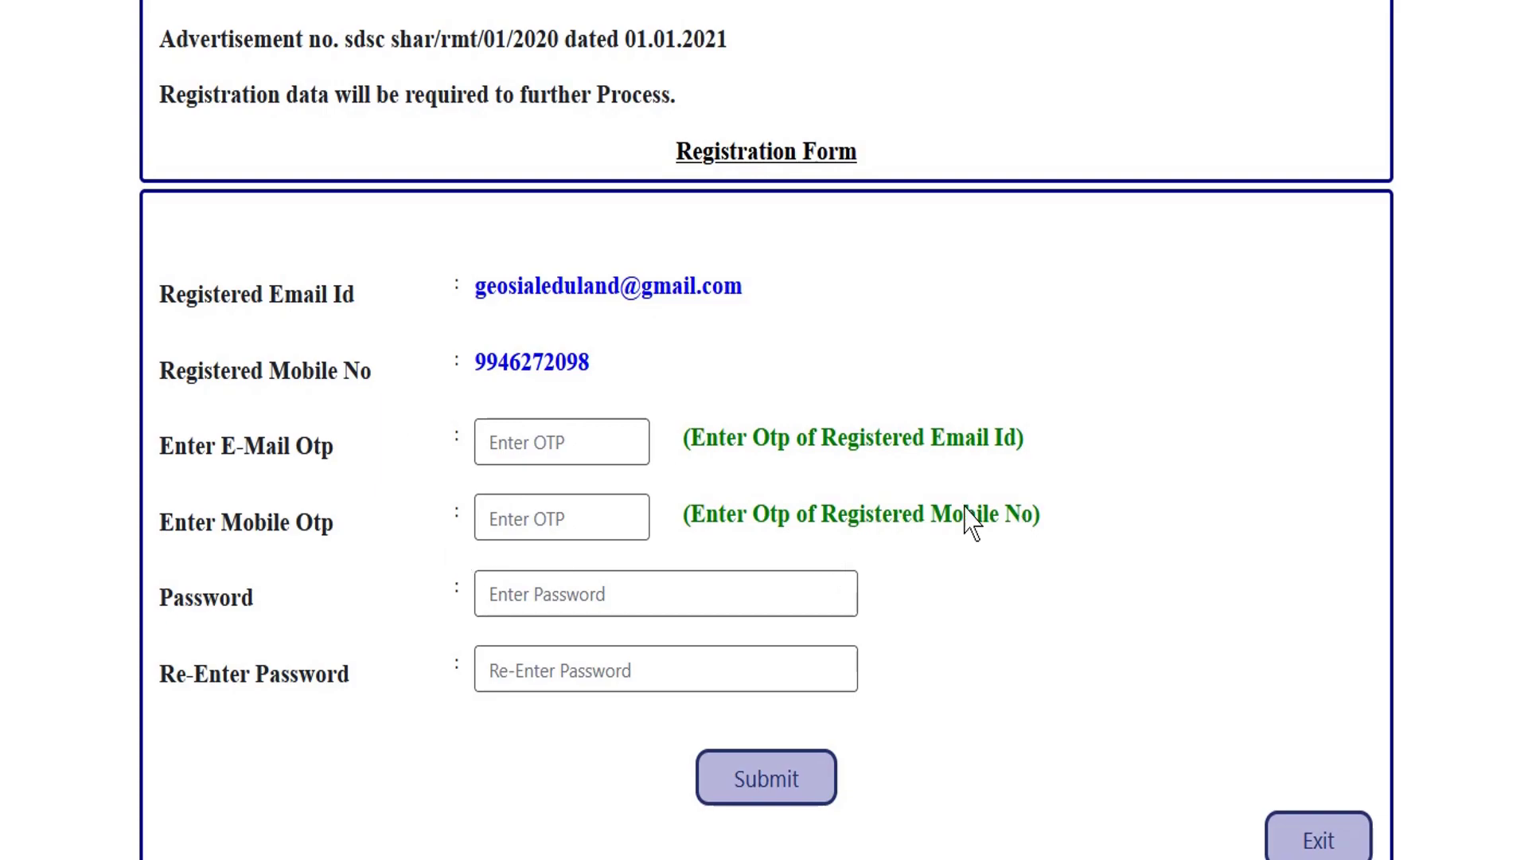
Enter the e-mail and mobile OTPs, set and confirm the account password, and submit.
{"action": "left_click", "coordinate": [554, 443]}
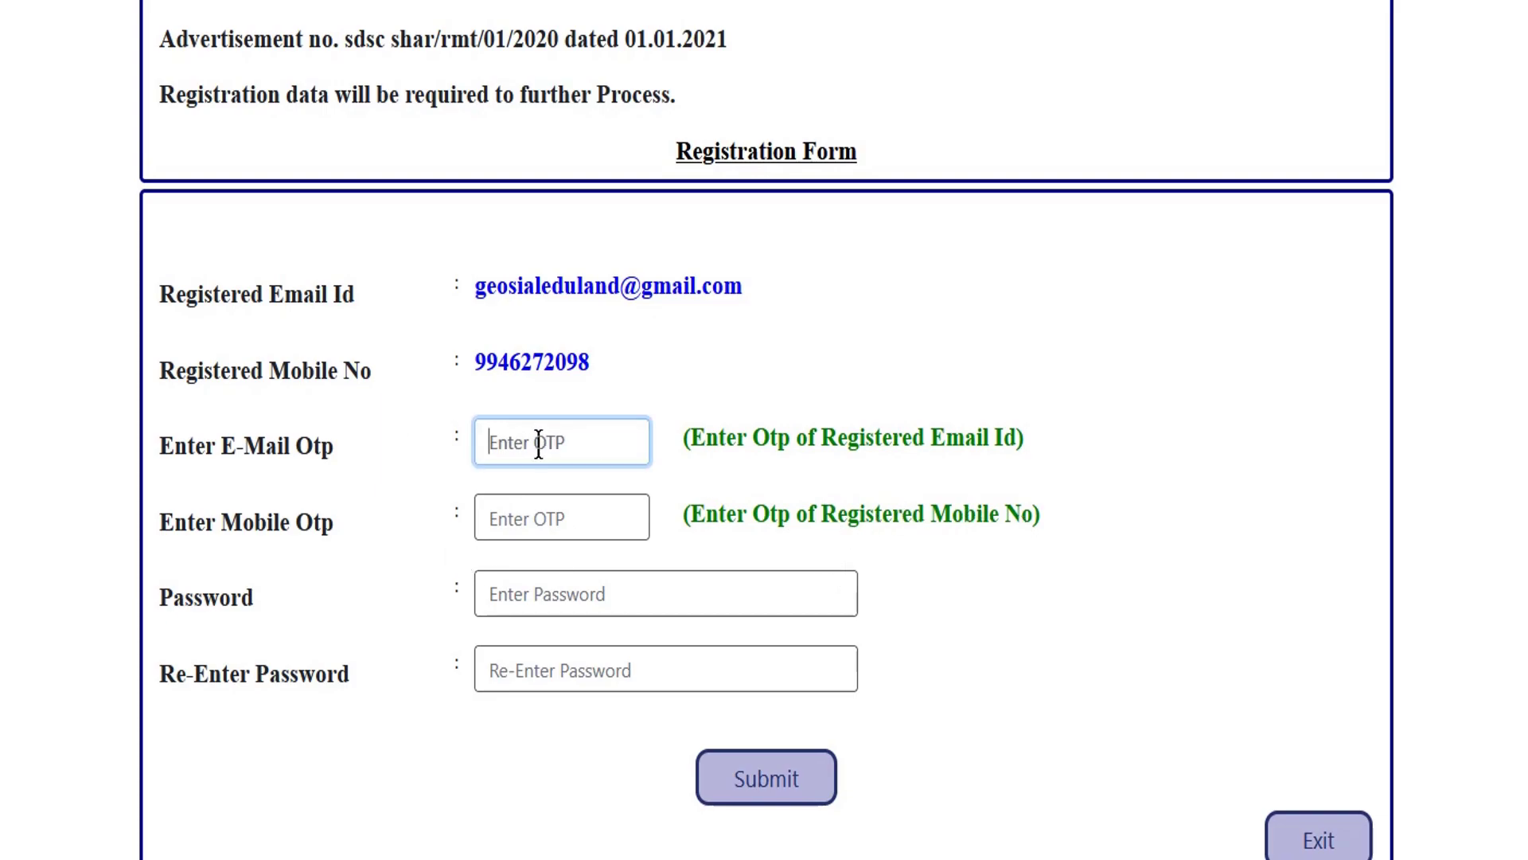
{"action": "double_click", "coordinate": [263, 444]}
{"action": "left_click", "coordinate": [586, 481]}
{"action": "left_click", "coordinate": [566, 440]}
{"action": "left_click", "coordinate": [555, 525]}
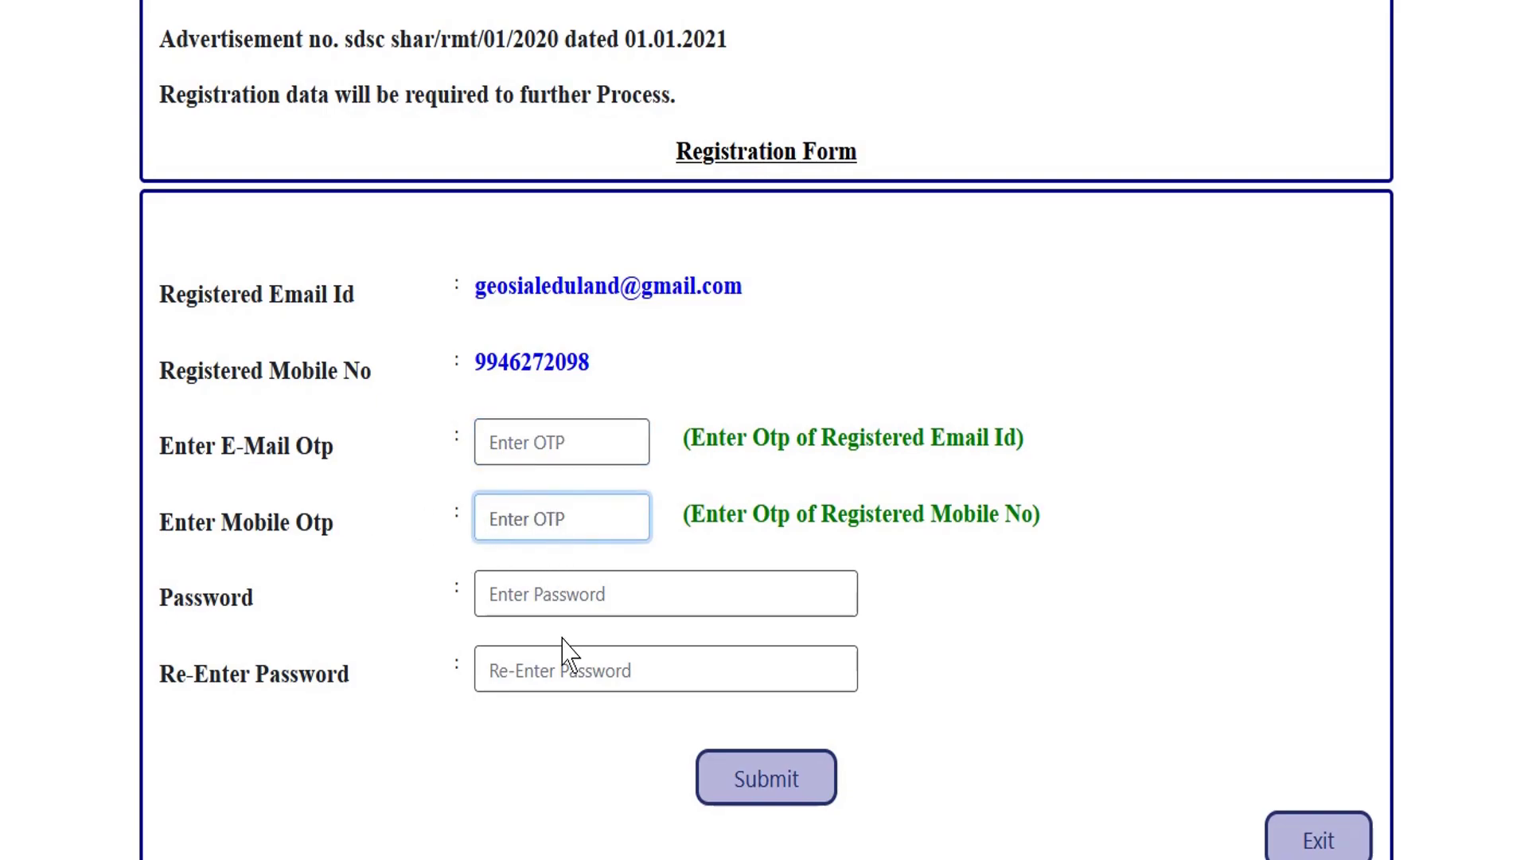
{"action": "left_click", "coordinate": [566, 595]}
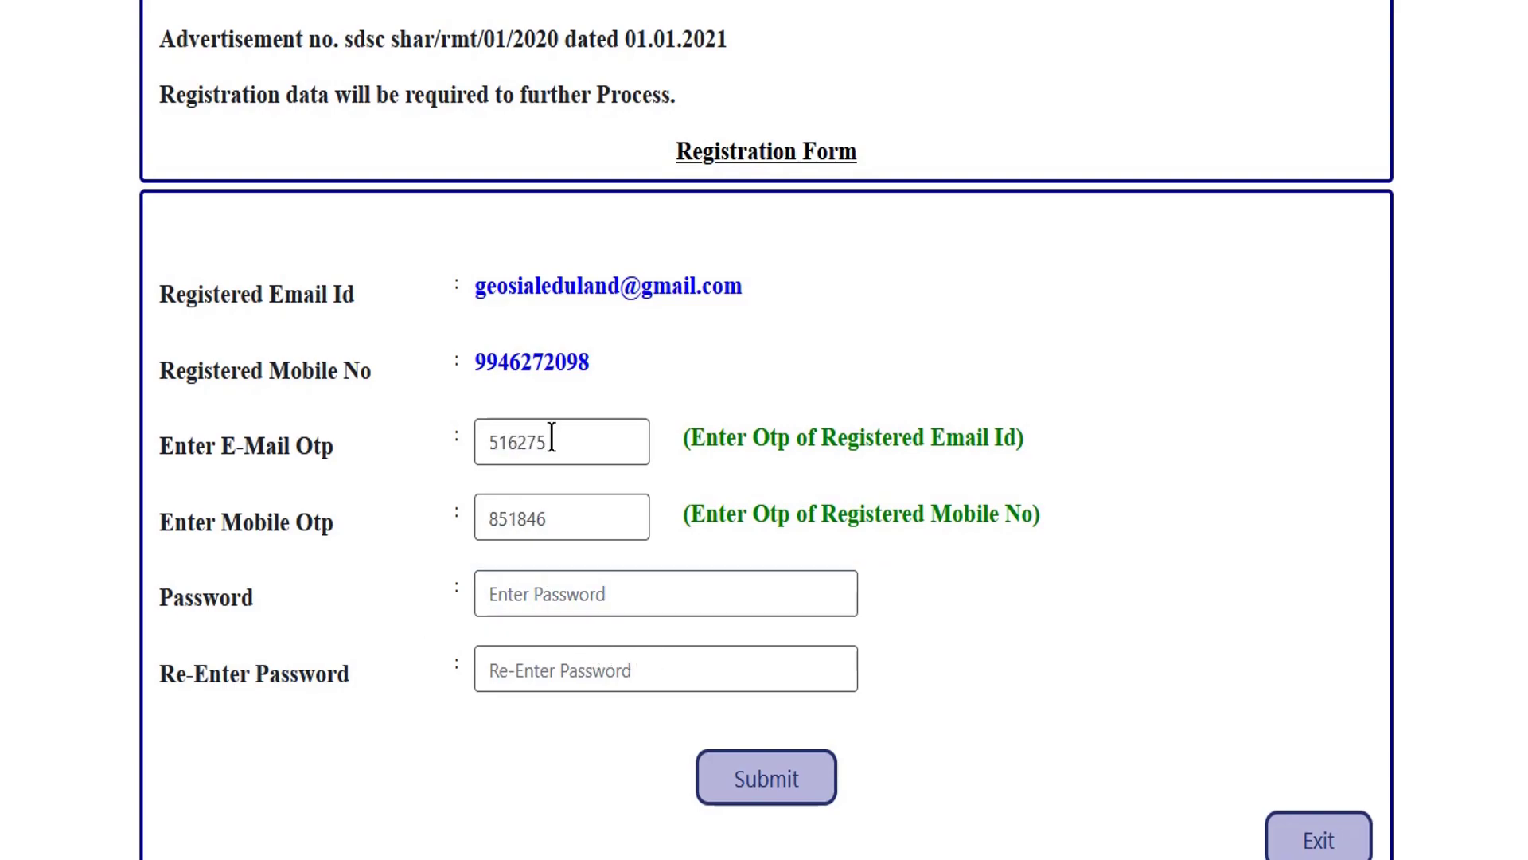
{"action": "left_click", "coordinate": [557, 597]}
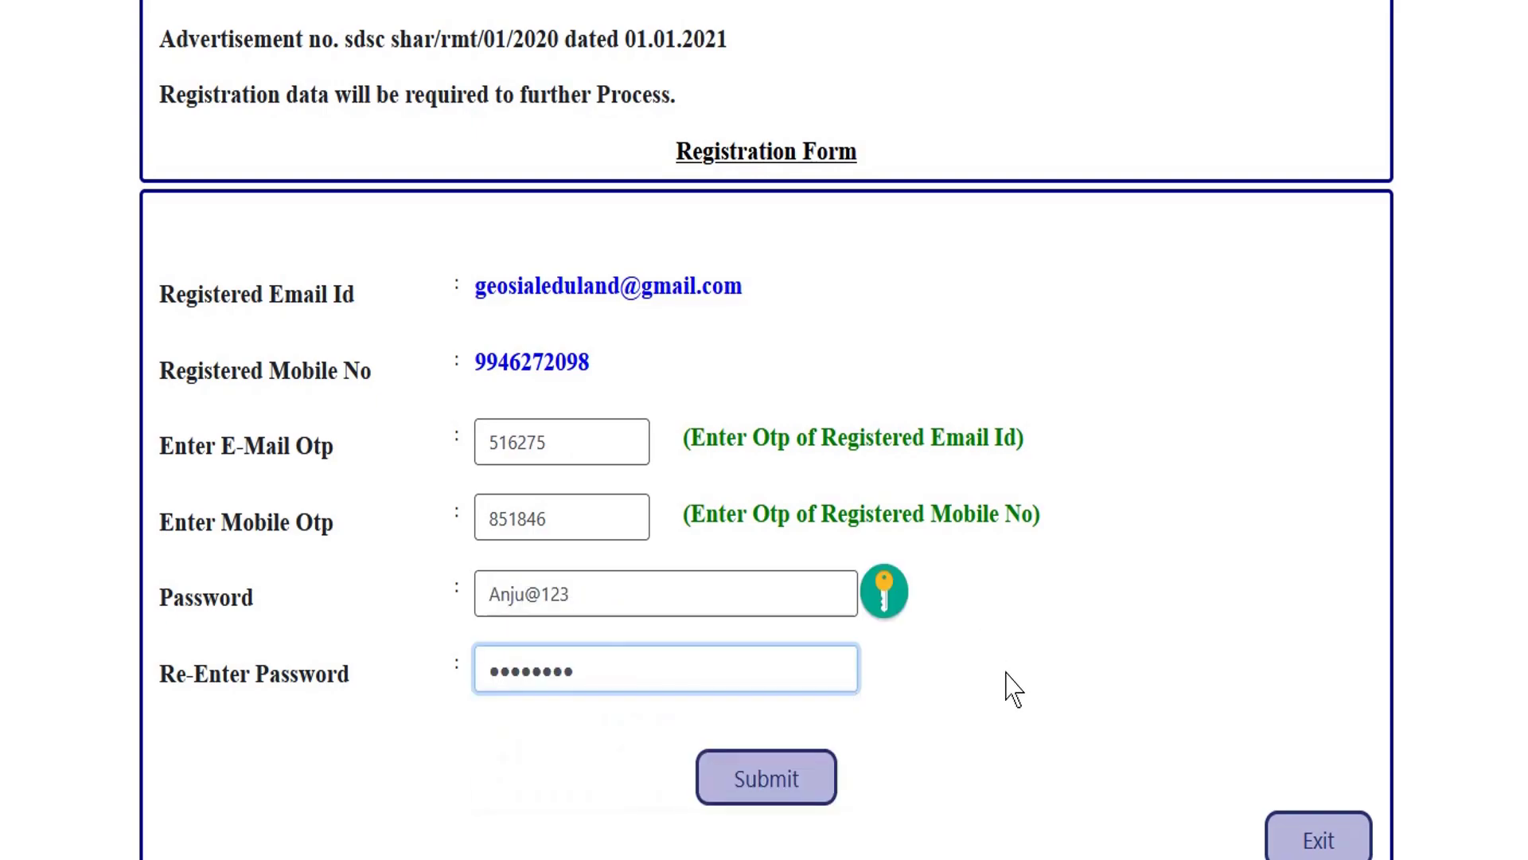
{"action": "left_click", "coordinate": [935, 685]}
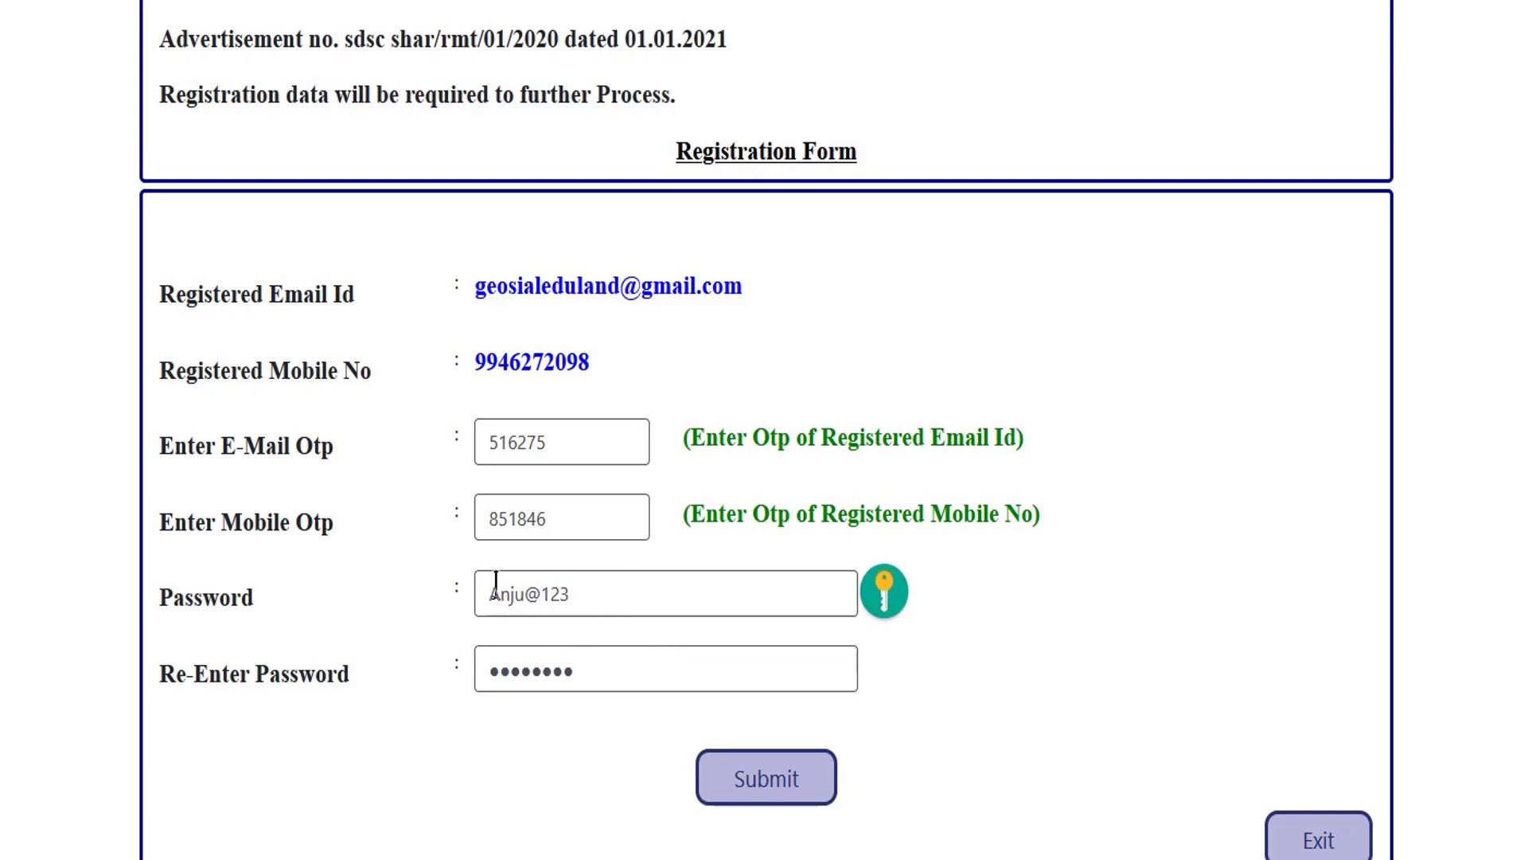
{"action": "left_click", "coordinate": [770, 782]}
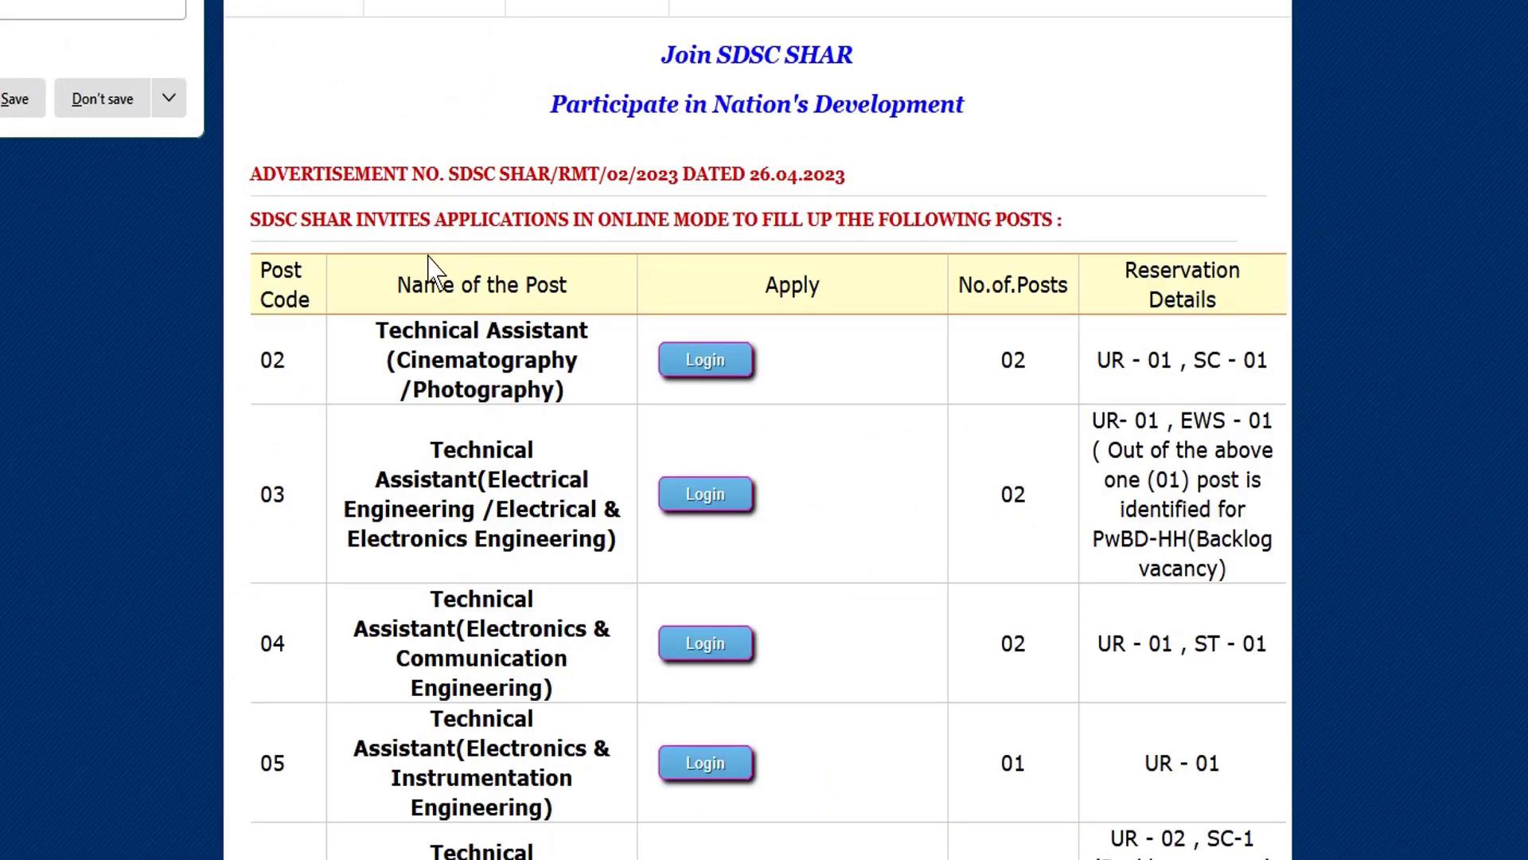
Decline saving the password and scroll through the table of posts open for application.
{"action": "left_click", "coordinate": [151, 157]}
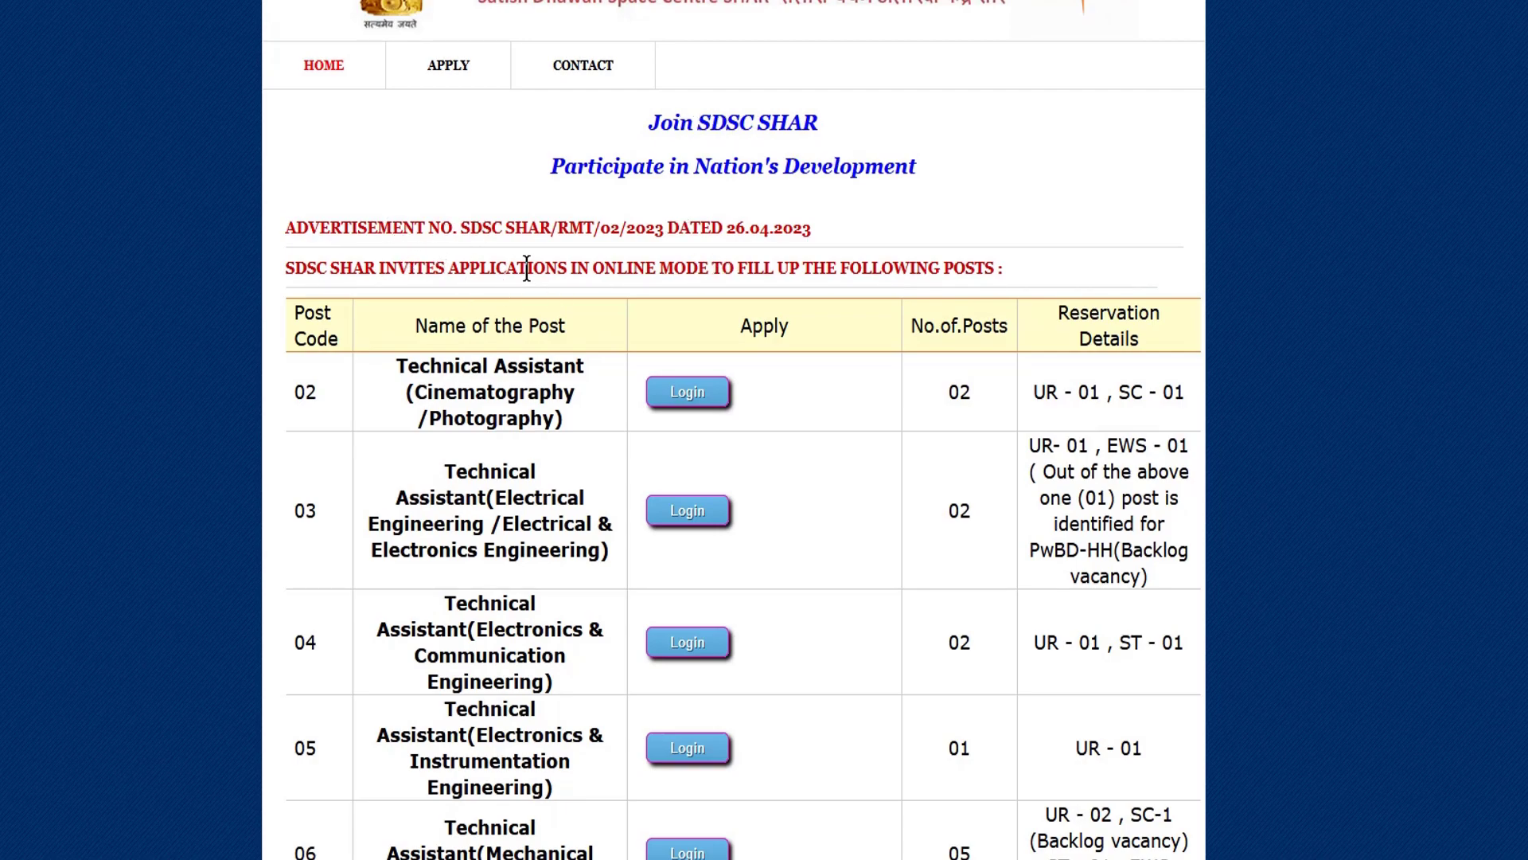
{"action": "scroll", "coordinate": [526, 268], "scroll_direction": "down", "scroll_amount": 1}
{"action": "scroll", "coordinate": [708, 227], "scroll_direction": "down", "scroll_amount": 3}
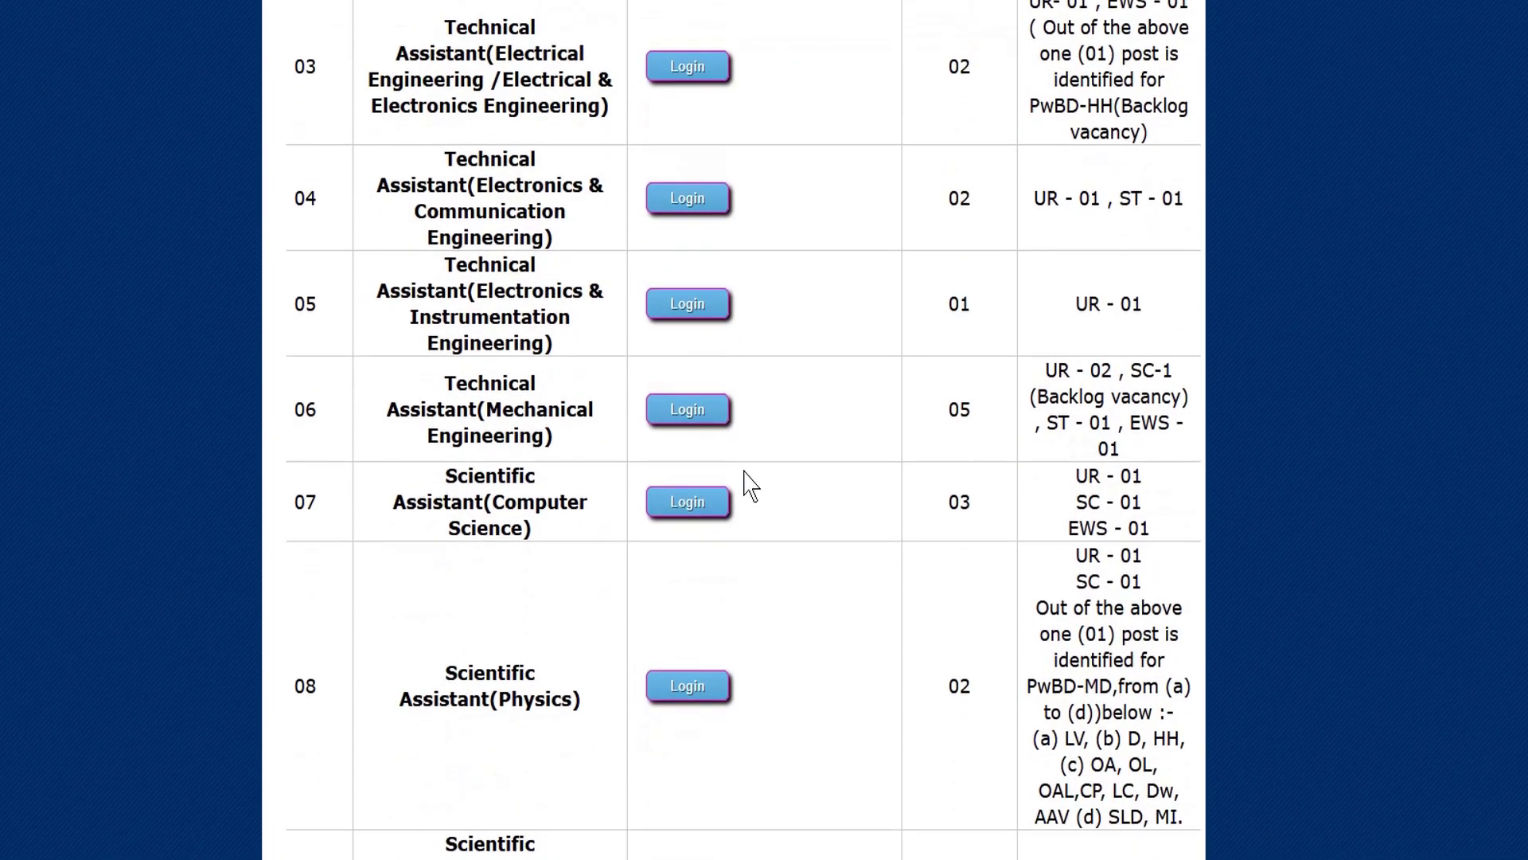
{"action": "scroll", "coordinate": [772, 471], "scroll_direction": "up", "scroll_amount": 4}
{"action": "scroll", "coordinate": [772, 463], "scroll_direction": "down", "scroll_amount": 20}
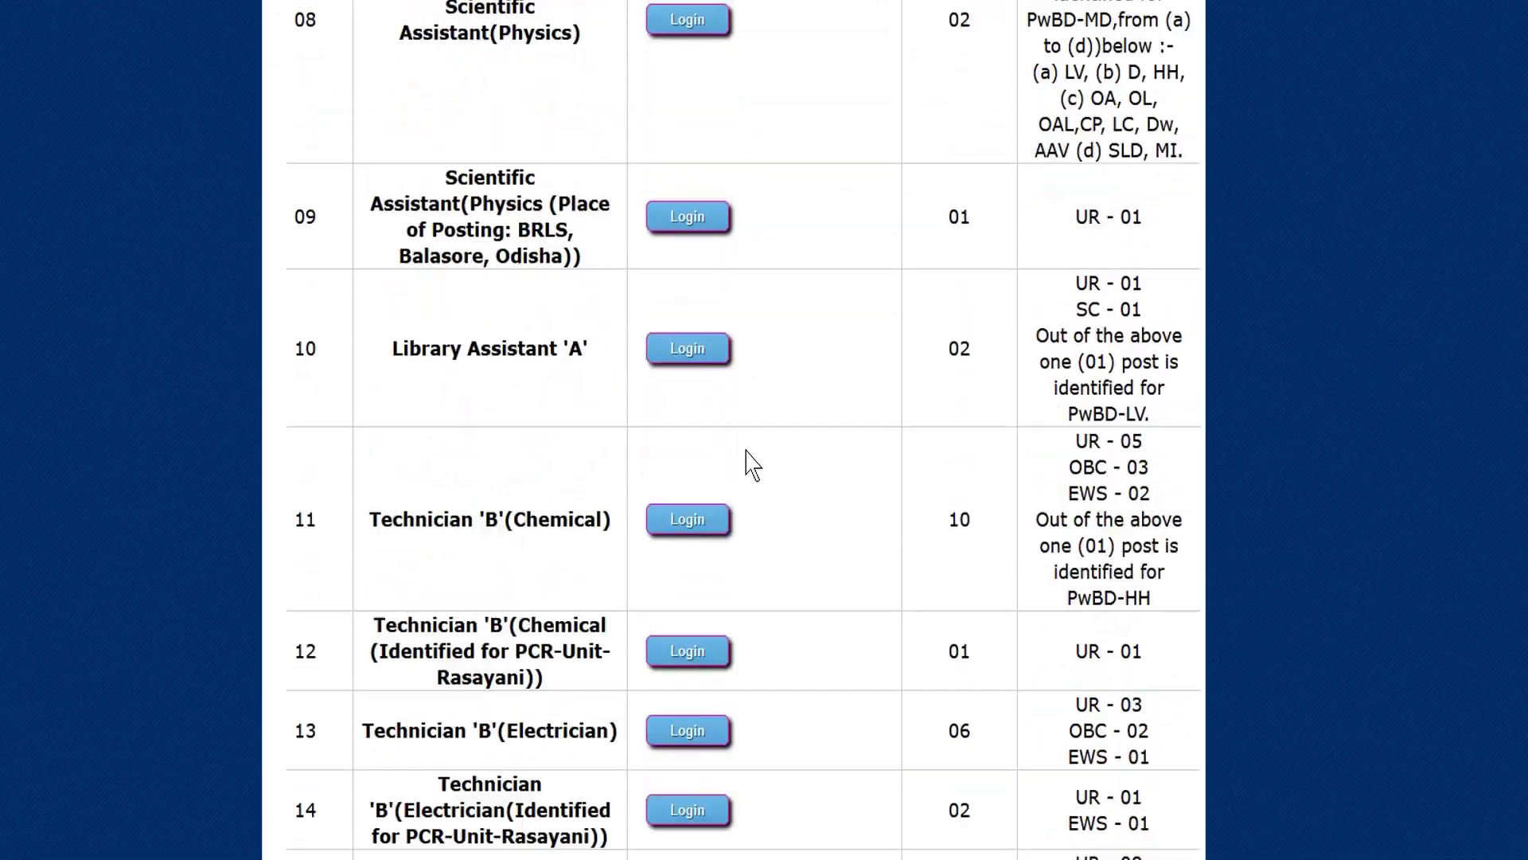
{"action": "scroll", "coordinate": [752, 458], "scroll_direction": "down", "scroll_amount": 4}
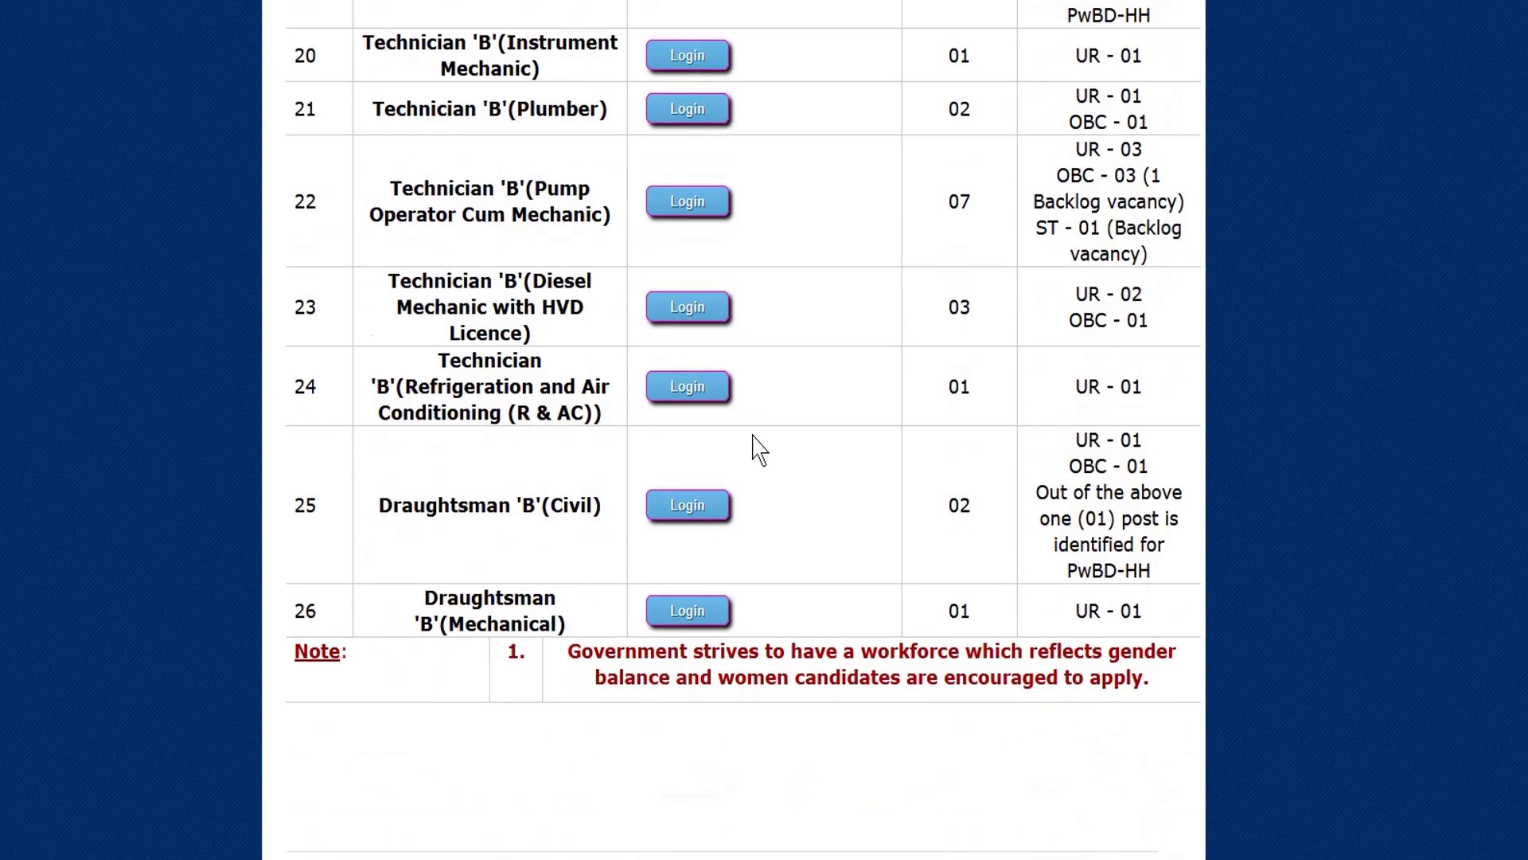
{"action": "scroll", "coordinate": [754, 451], "scroll_direction": "up", "scroll_amount": 12}
{"action": "scroll", "coordinate": [776, 418], "scroll_direction": "up", "scroll_amount": 15}
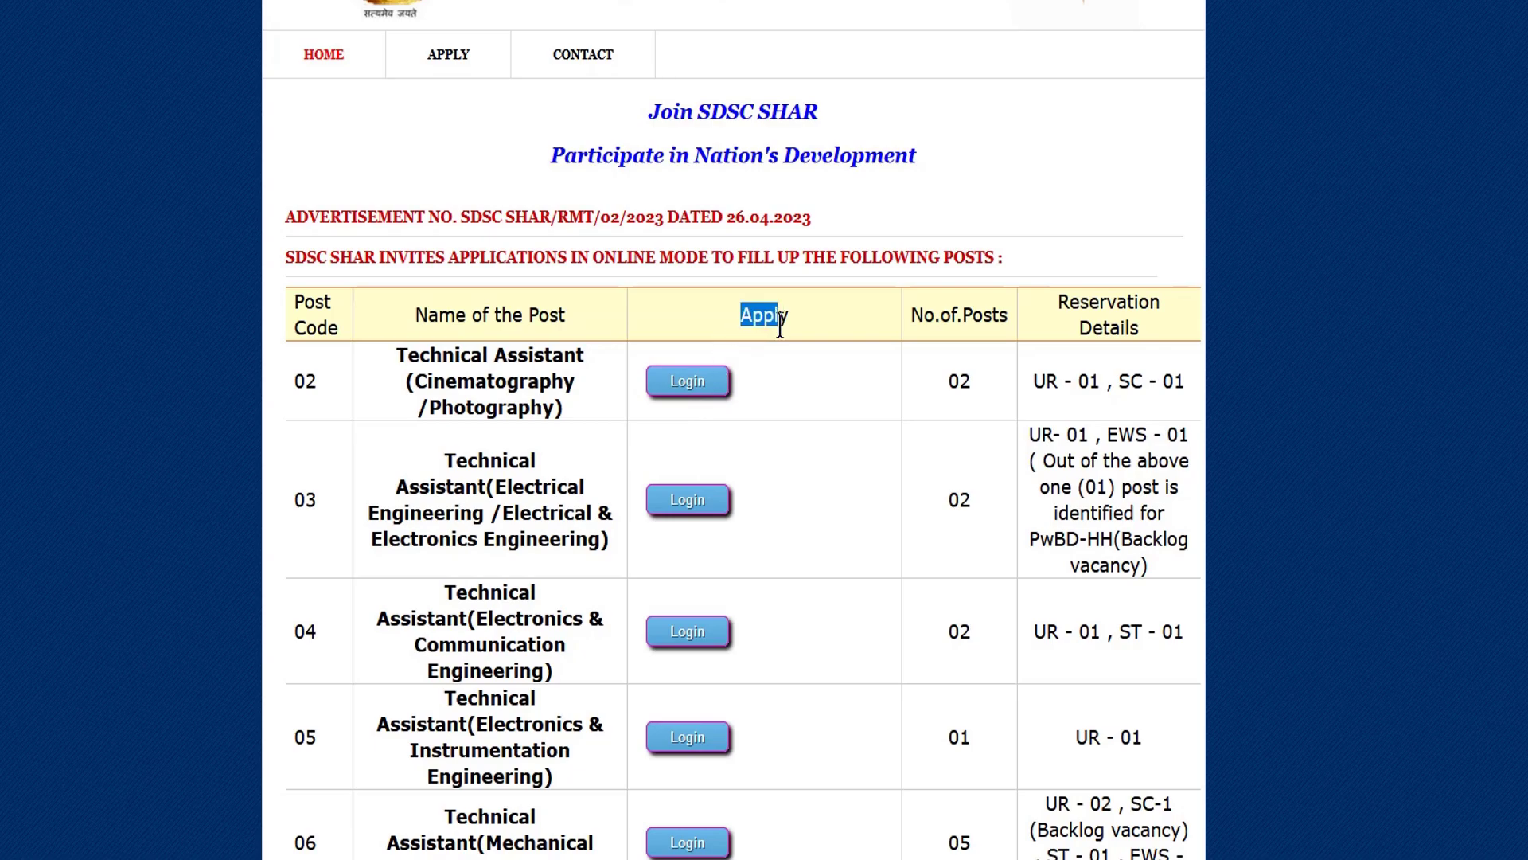
{"action": "scroll", "coordinate": [690, 501], "scroll_direction": "down", "scroll_amount": 10}
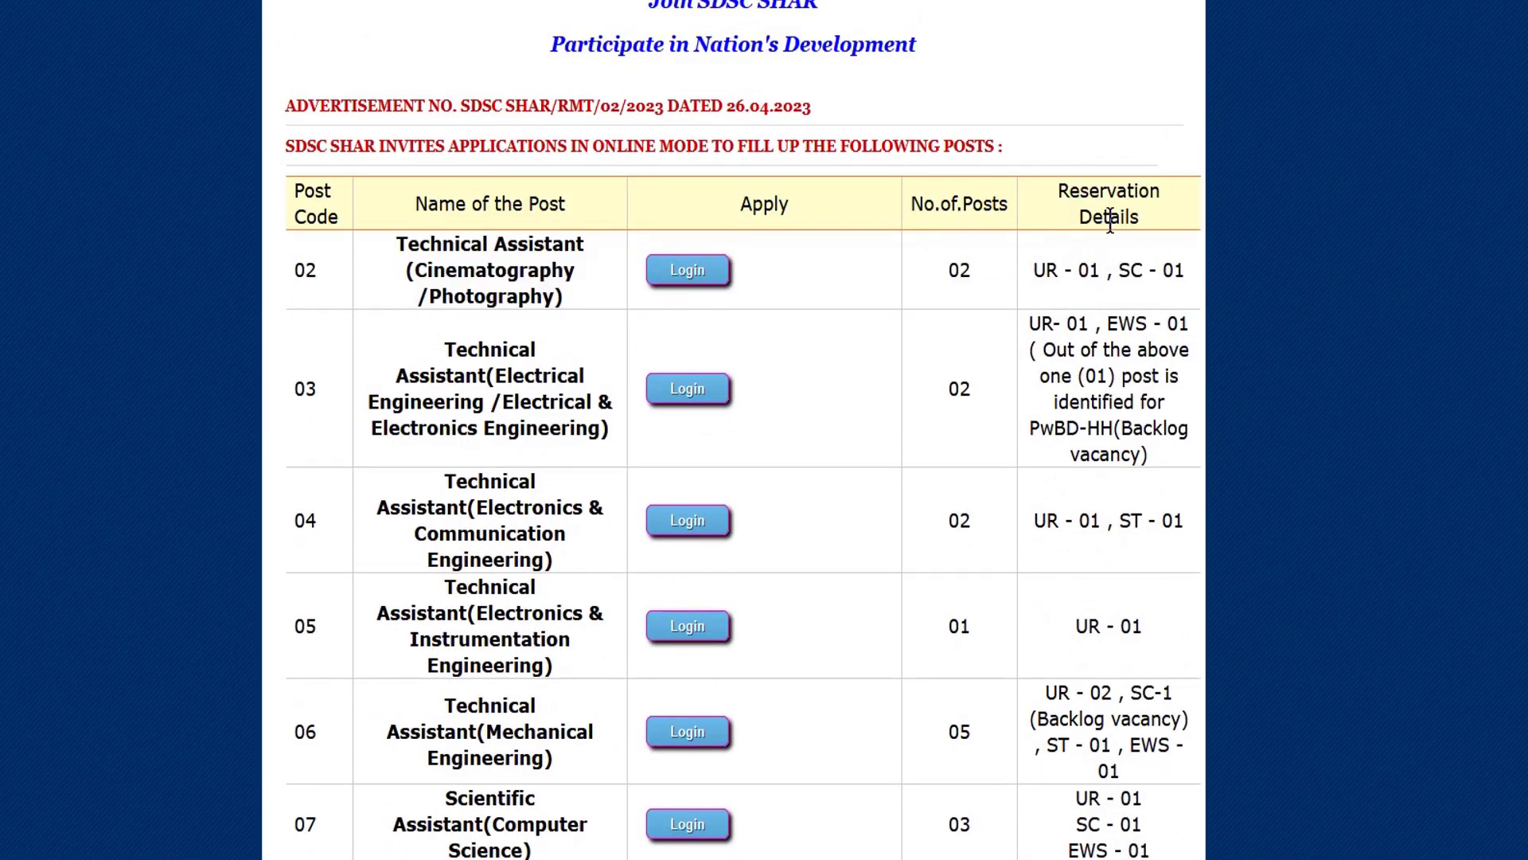
{"action": "scroll", "coordinate": [1109, 302], "scroll_direction": "down", "scroll_amount": 20}
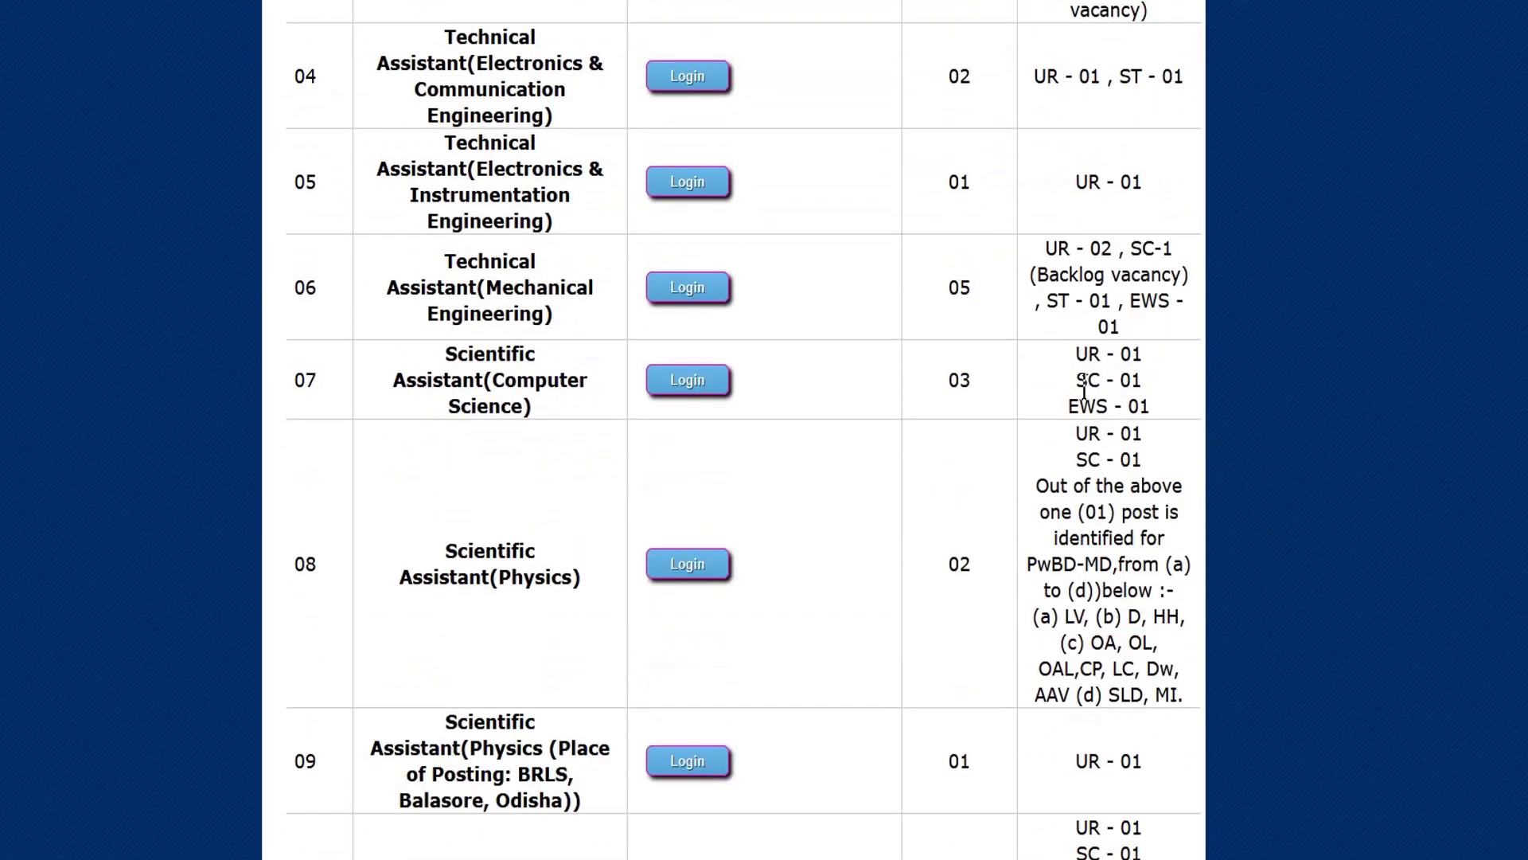
{"action": "scroll", "coordinate": [1091, 410], "scroll_direction": "down", "scroll_amount": 10}
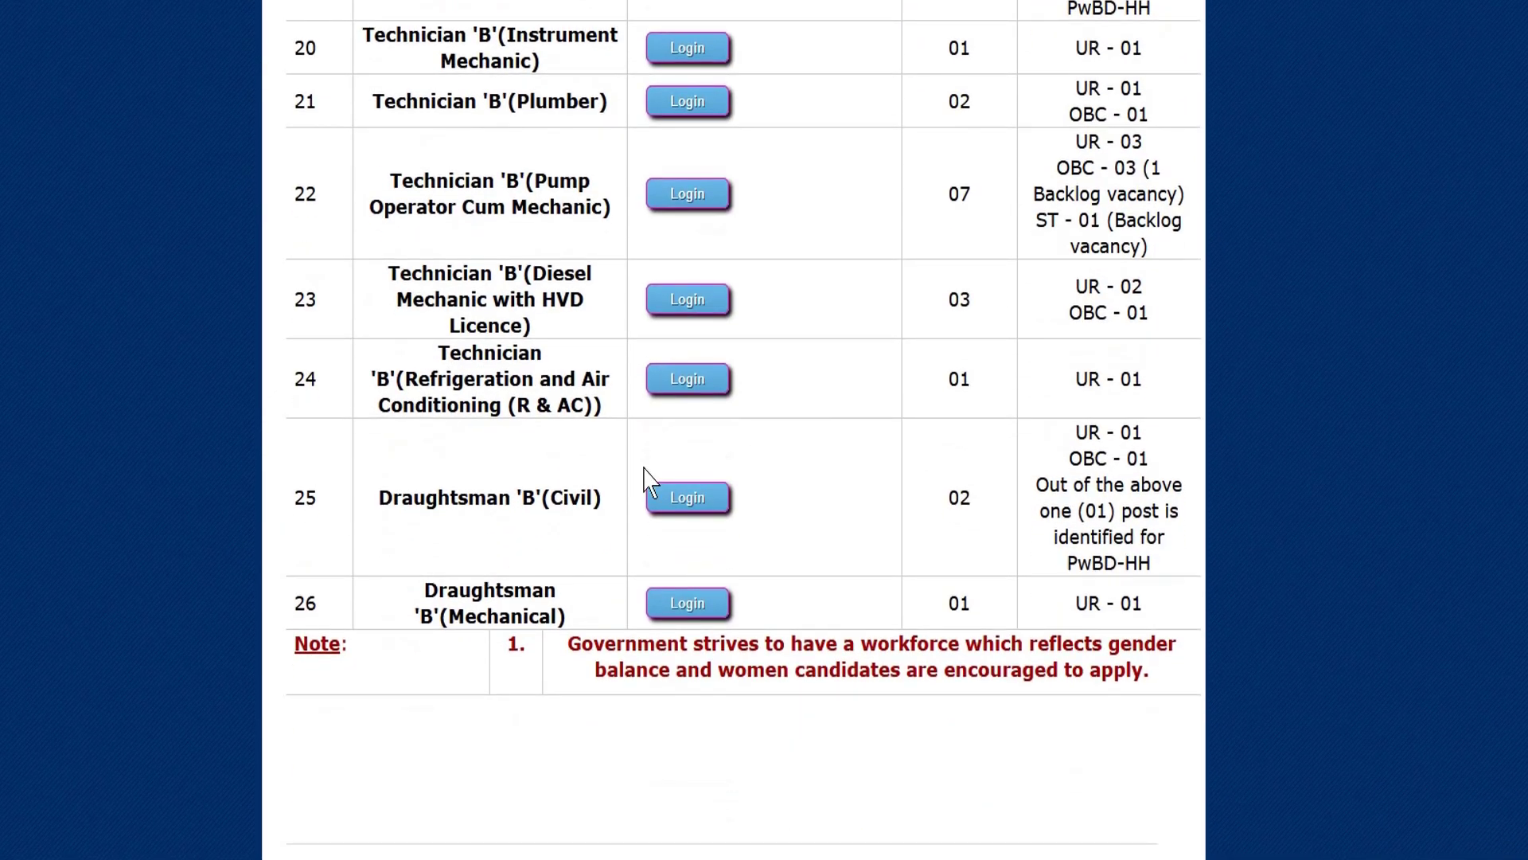
{"action": "scroll", "coordinate": [496, 410], "scroll_direction": "up", "scroll_amount": 20}
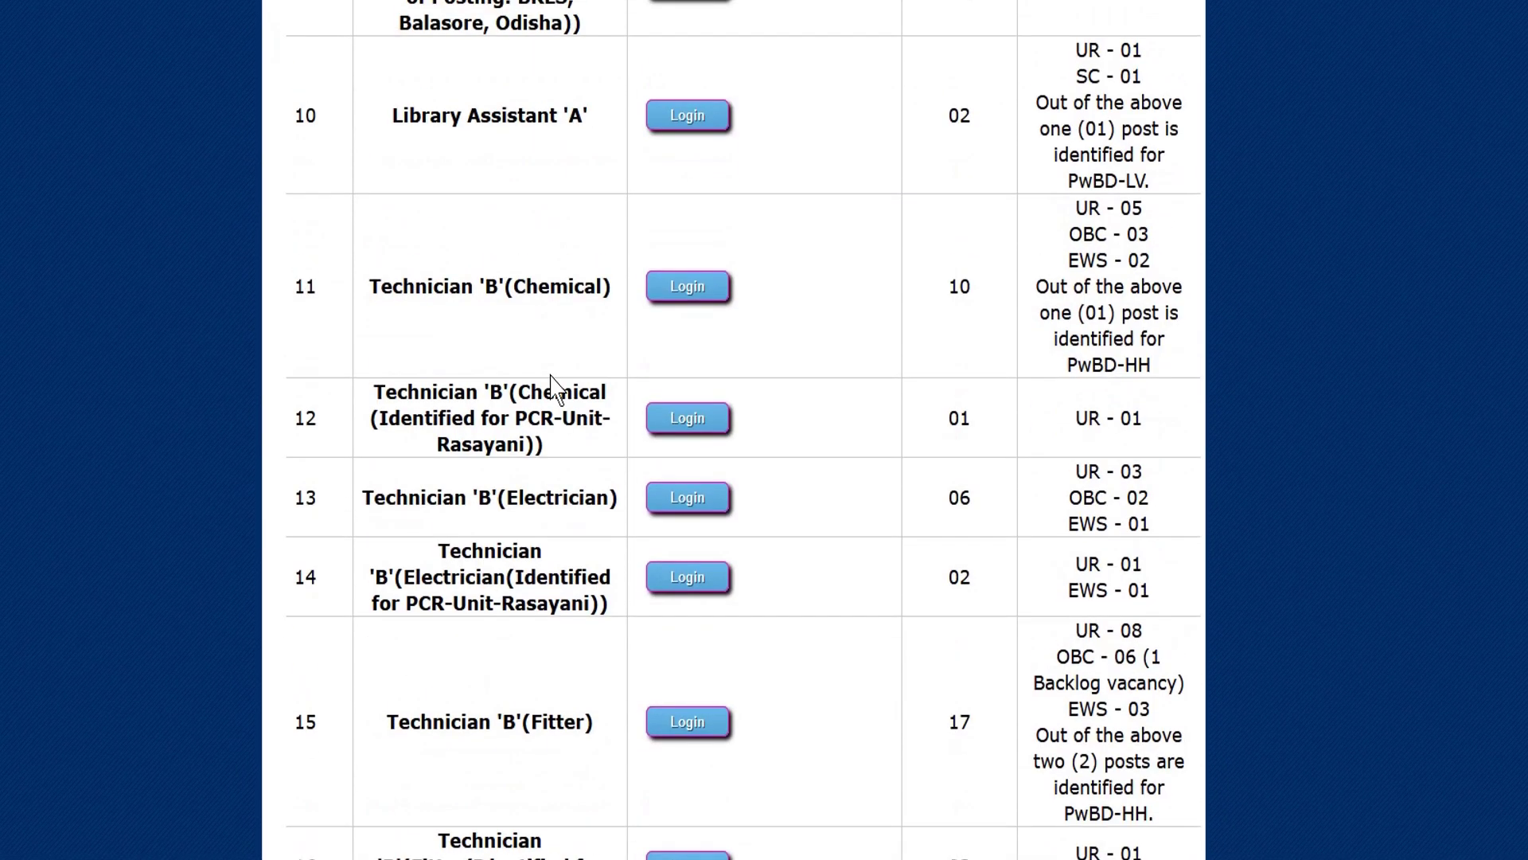
{"action": "scroll", "coordinate": [517, 358], "scroll_direction": "up", "scroll_amount": 5}
Locate post 18, Technician 'B'(Electronic Mechanic), and open its Login form.
{"action": "triple_click", "coordinate": [305, 80]}
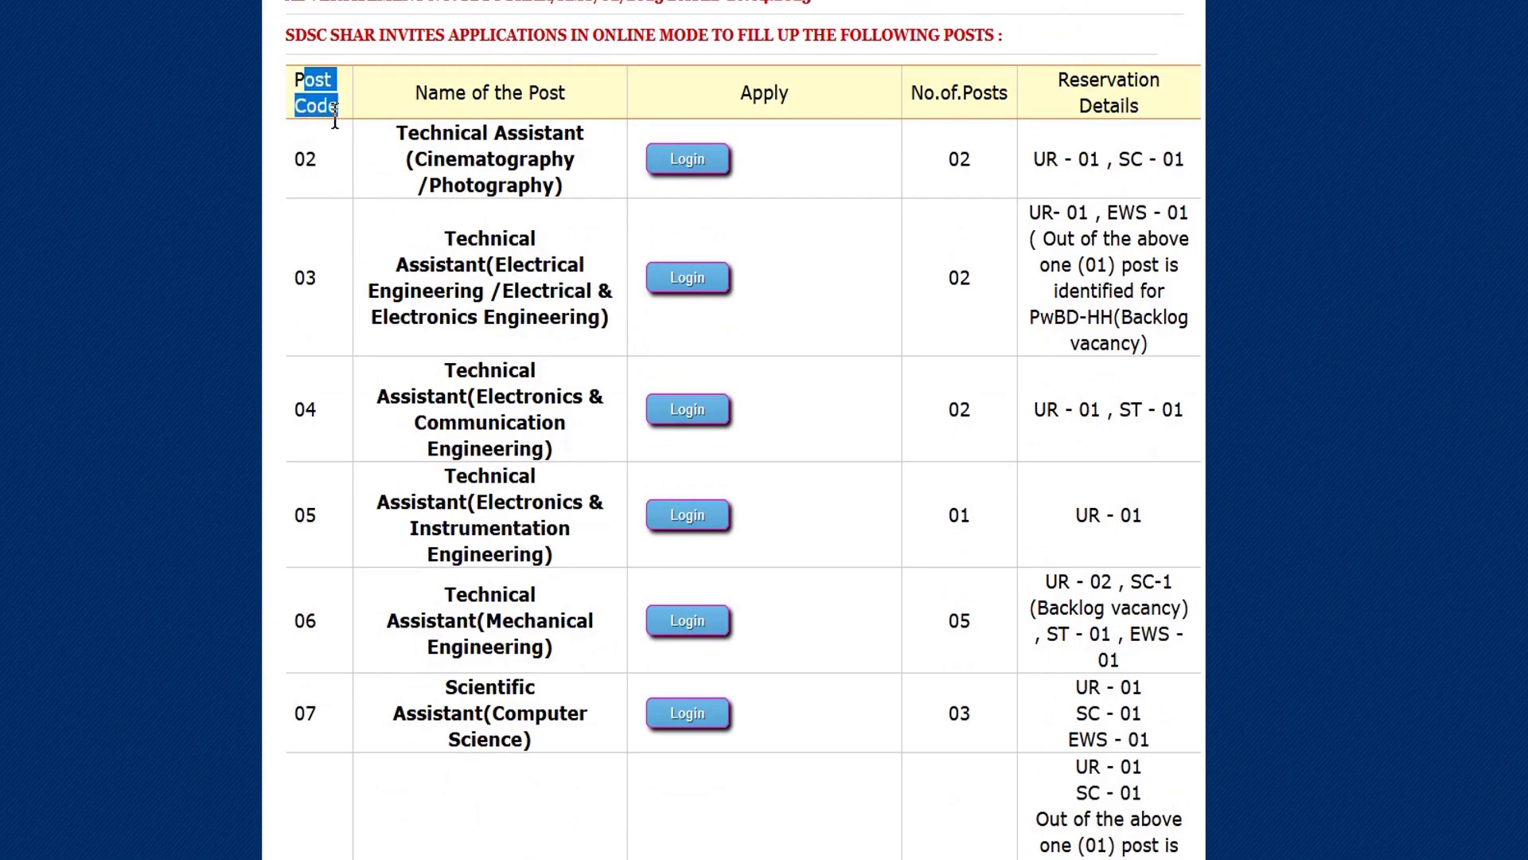
{"action": "left_click", "coordinate": [437, 351]}
{"action": "scroll", "coordinate": [491, 341], "scroll_direction": "down", "scroll_amount": 10}
{"action": "scroll", "coordinate": [495, 342], "scroll_direction": "down", "scroll_amount": 20}
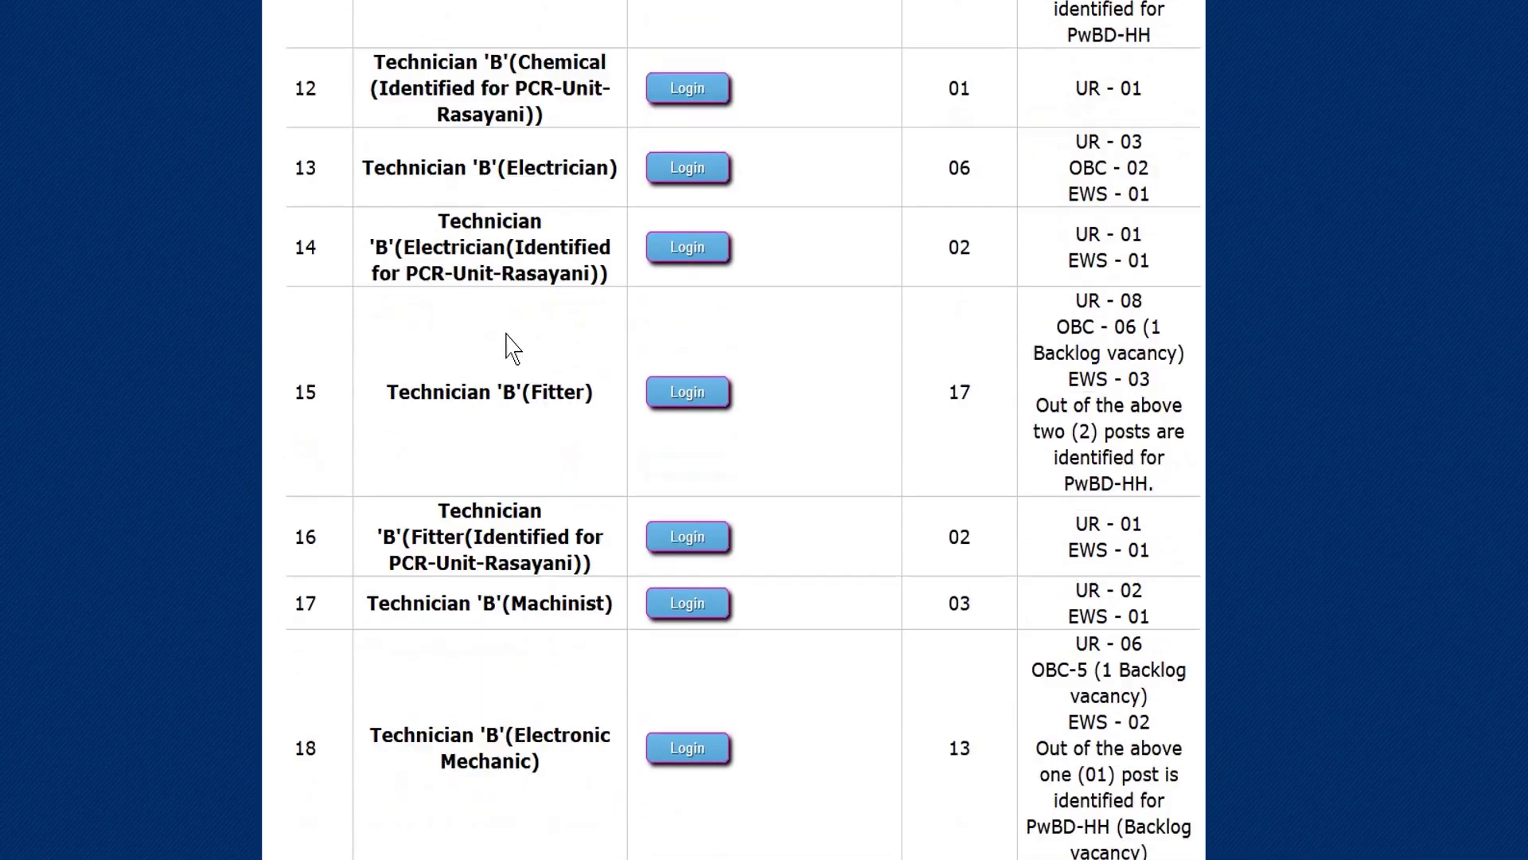
{"action": "scroll", "coordinate": [505, 324], "scroll_direction": "up", "scroll_amount": 1}
{"action": "scroll", "coordinate": [505, 325], "scroll_direction": "up", "scroll_amount": 7}
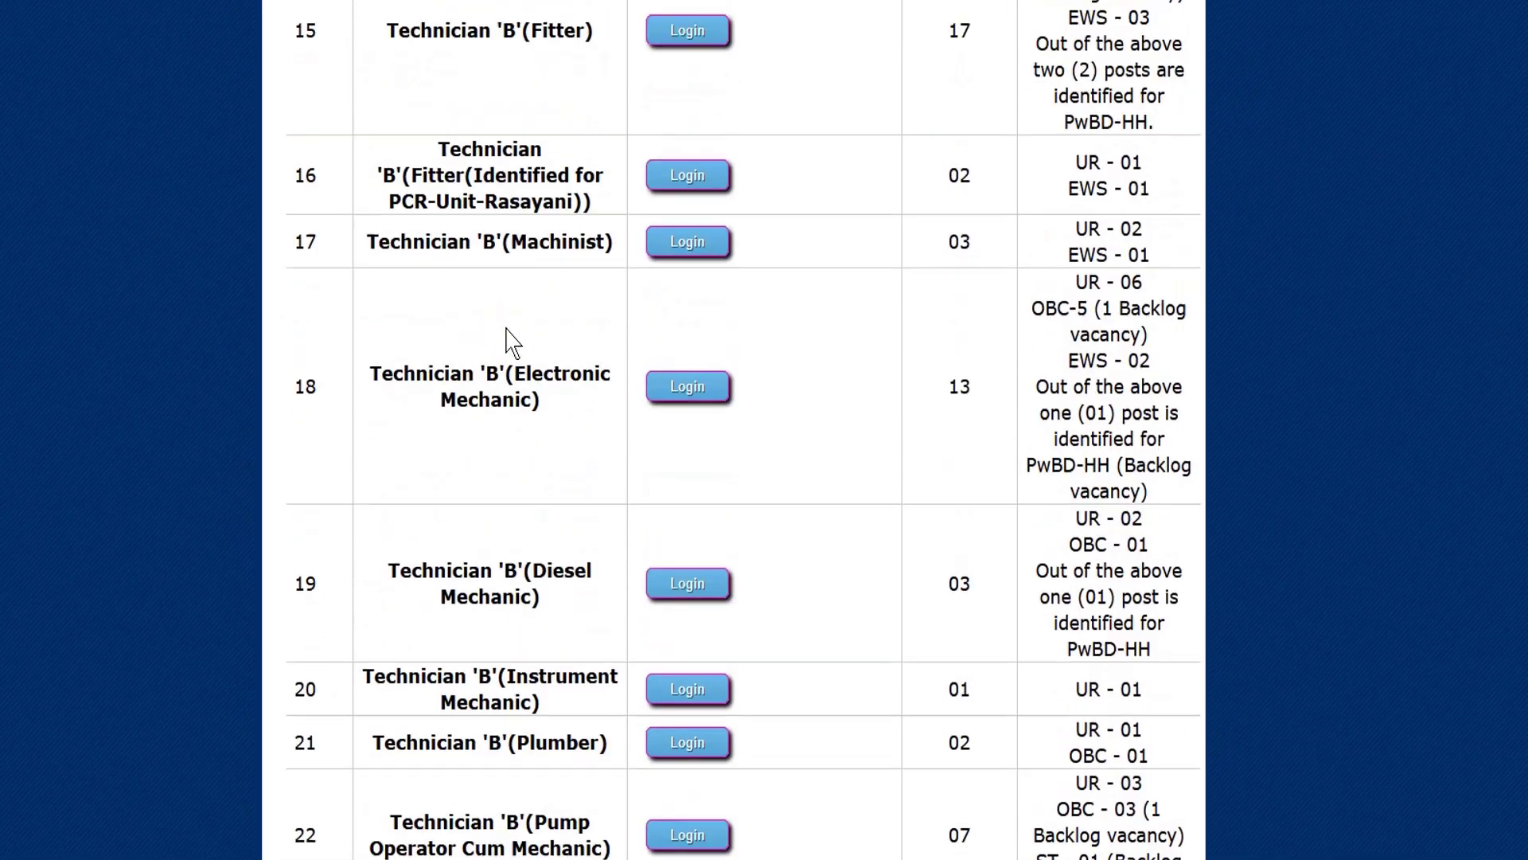
{"action": "scroll", "coordinate": [528, 331], "scroll_direction": "down", "scroll_amount": 4}
{"action": "scroll", "coordinate": [532, 331], "scroll_direction": "up", "scroll_amount": 3}
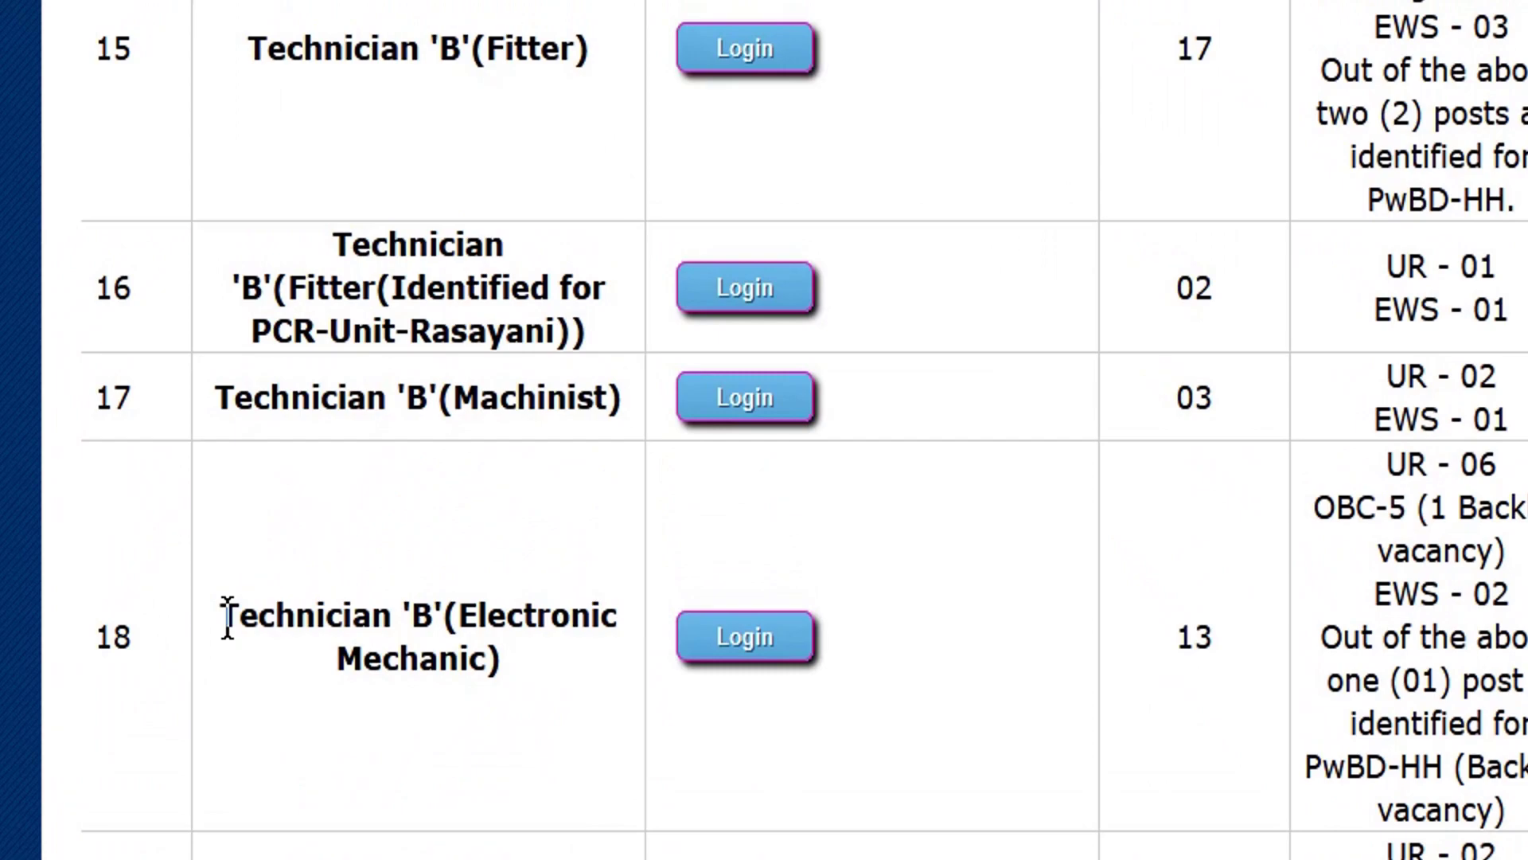
{"action": "left_click_drag", "start_coordinate": [227, 617], "coordinate": [424, 659]}
{"action": "left_click", "coordinate": [487, 664]}
{"action": "left_click", "coordinate": [734, 642]}
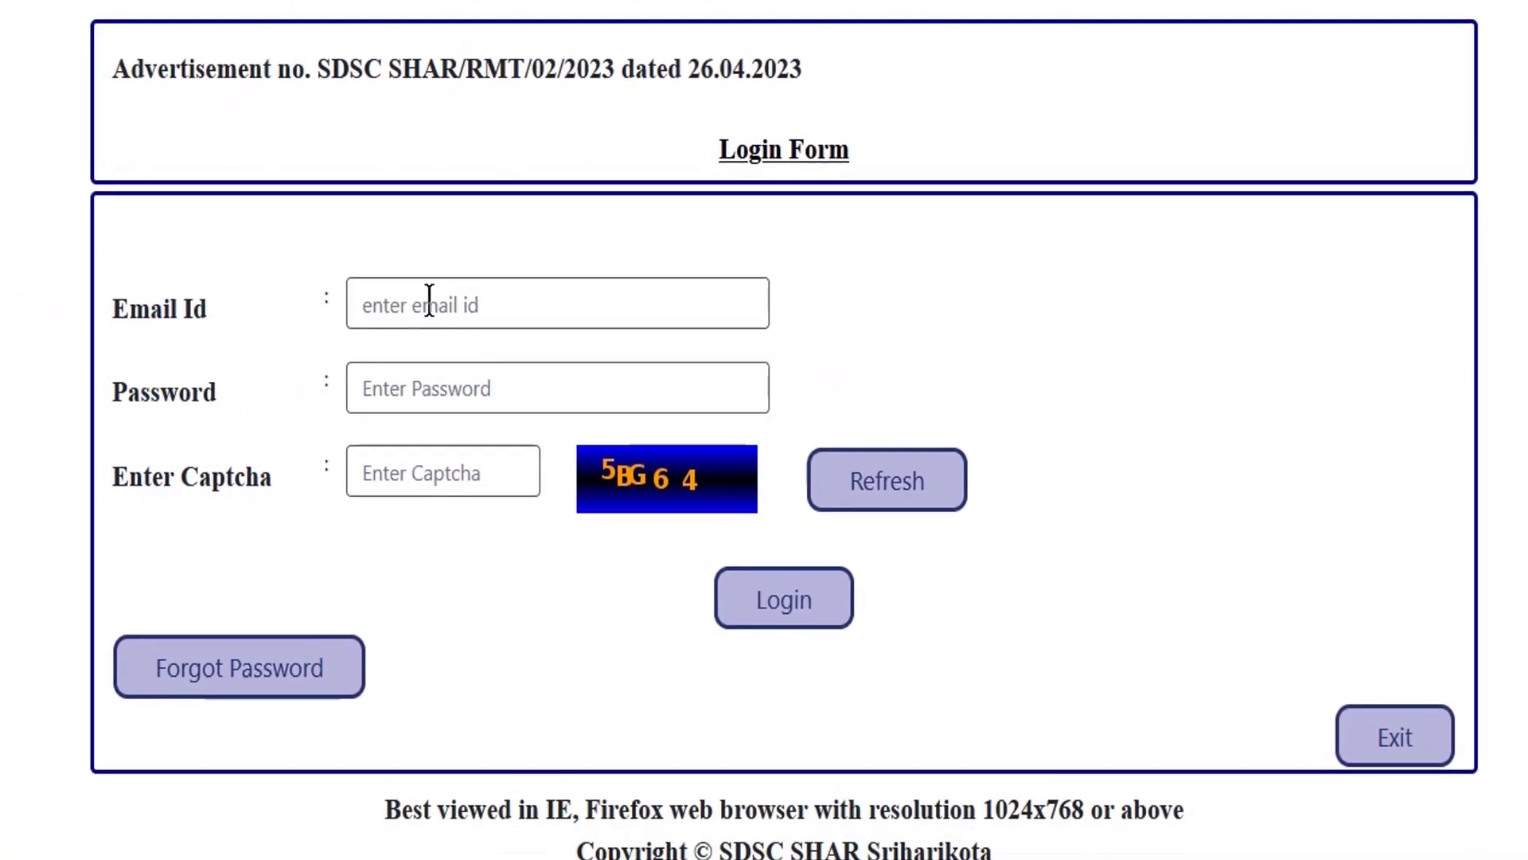
Log in with the applicant's e-mail, account password and captcha, declining to save the password.
{"action": "left_click", "coordinate": [459, 306]}
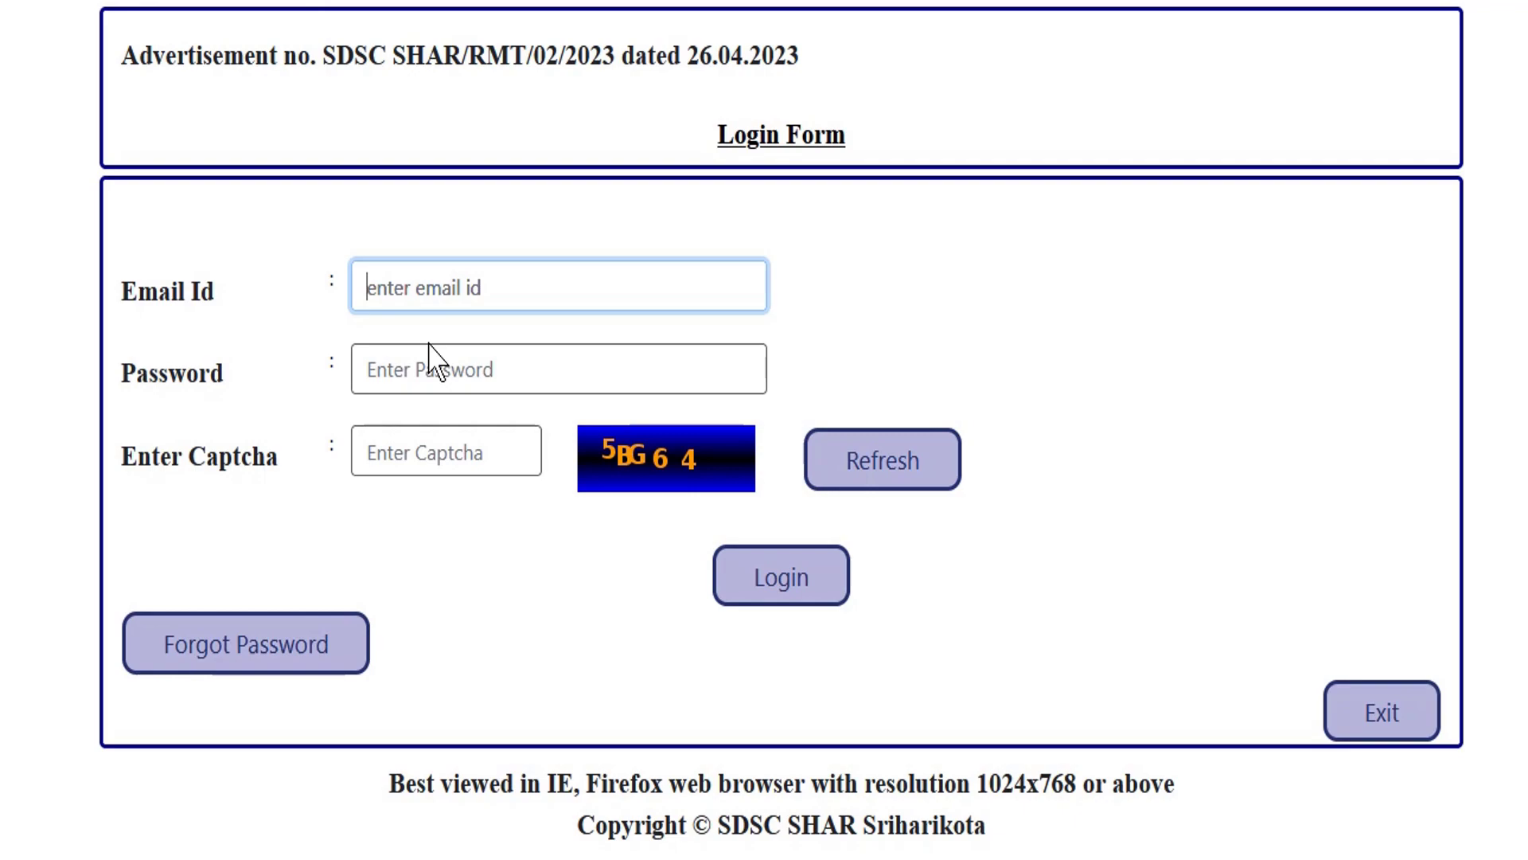
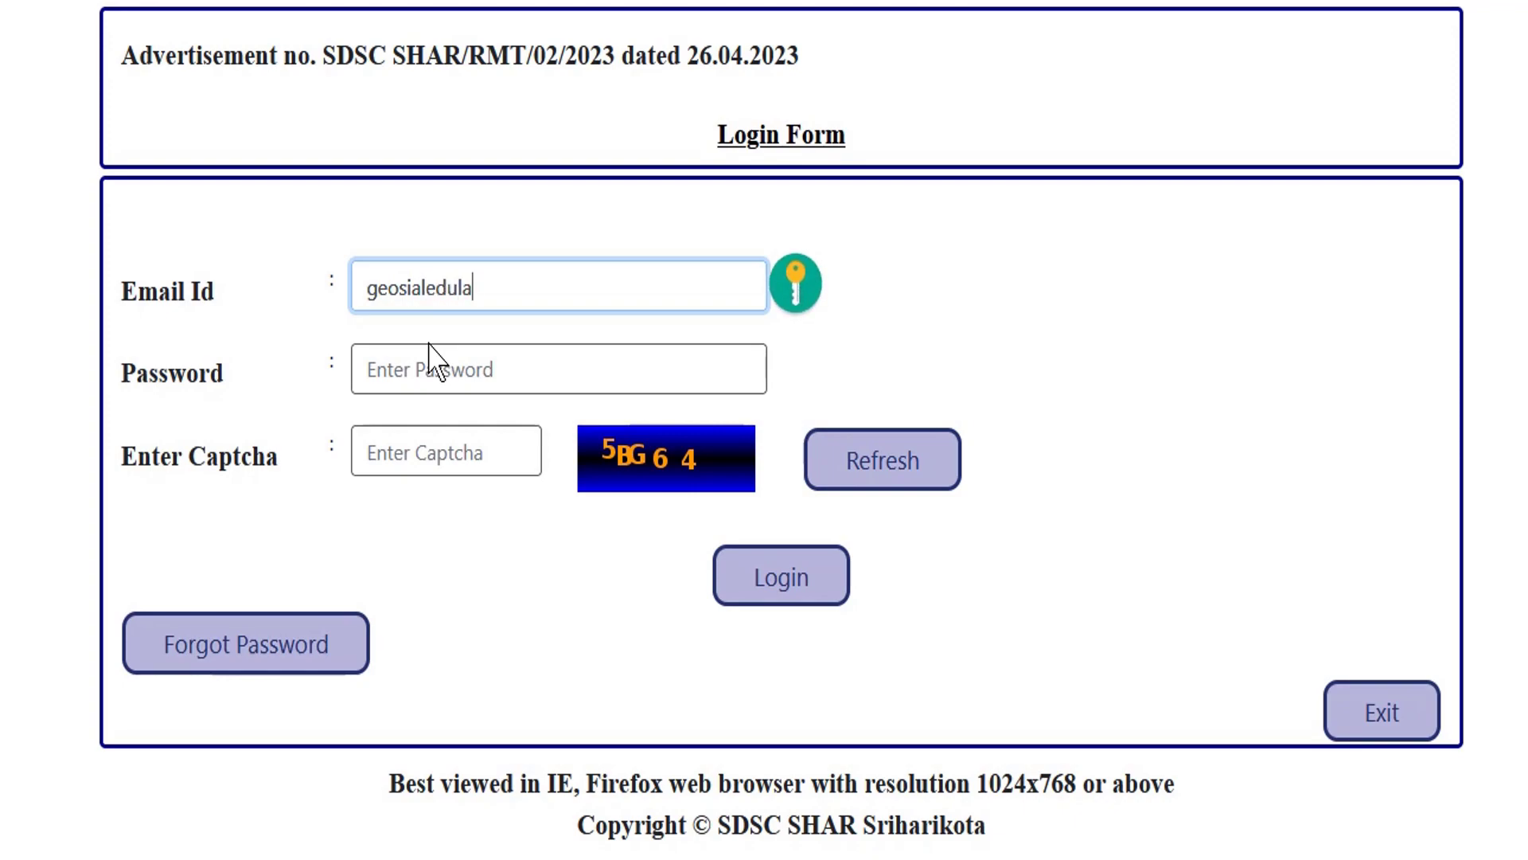
{"action": "left_click", "coordinate": [430, 359]}
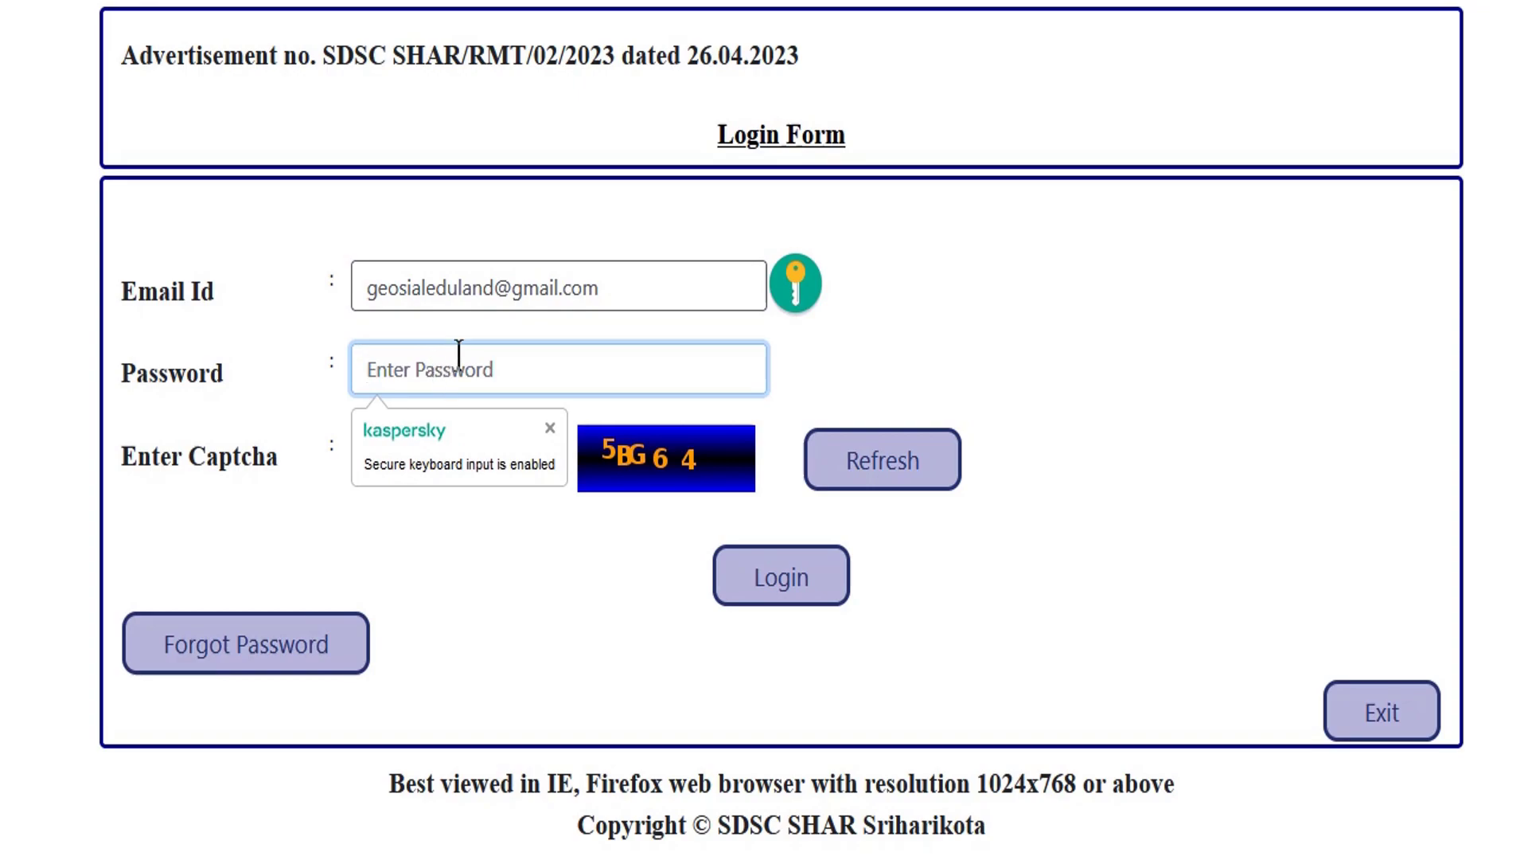
{"action": "type", "text": "•"}
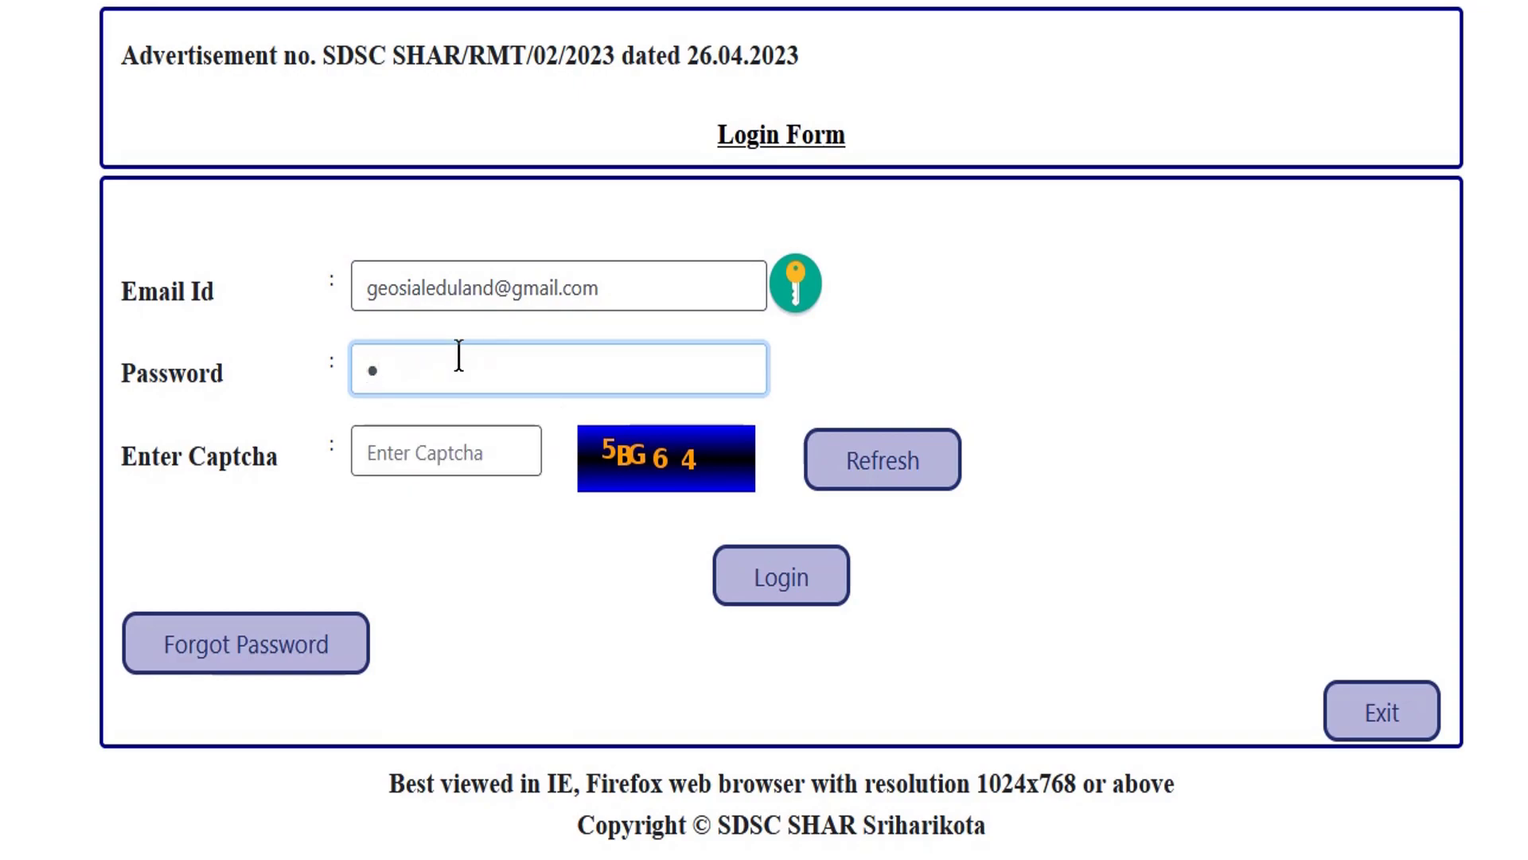
{"action": "type", "text": "•••••••"}
{"action": "left_click", "coordinate": [438, 448]}
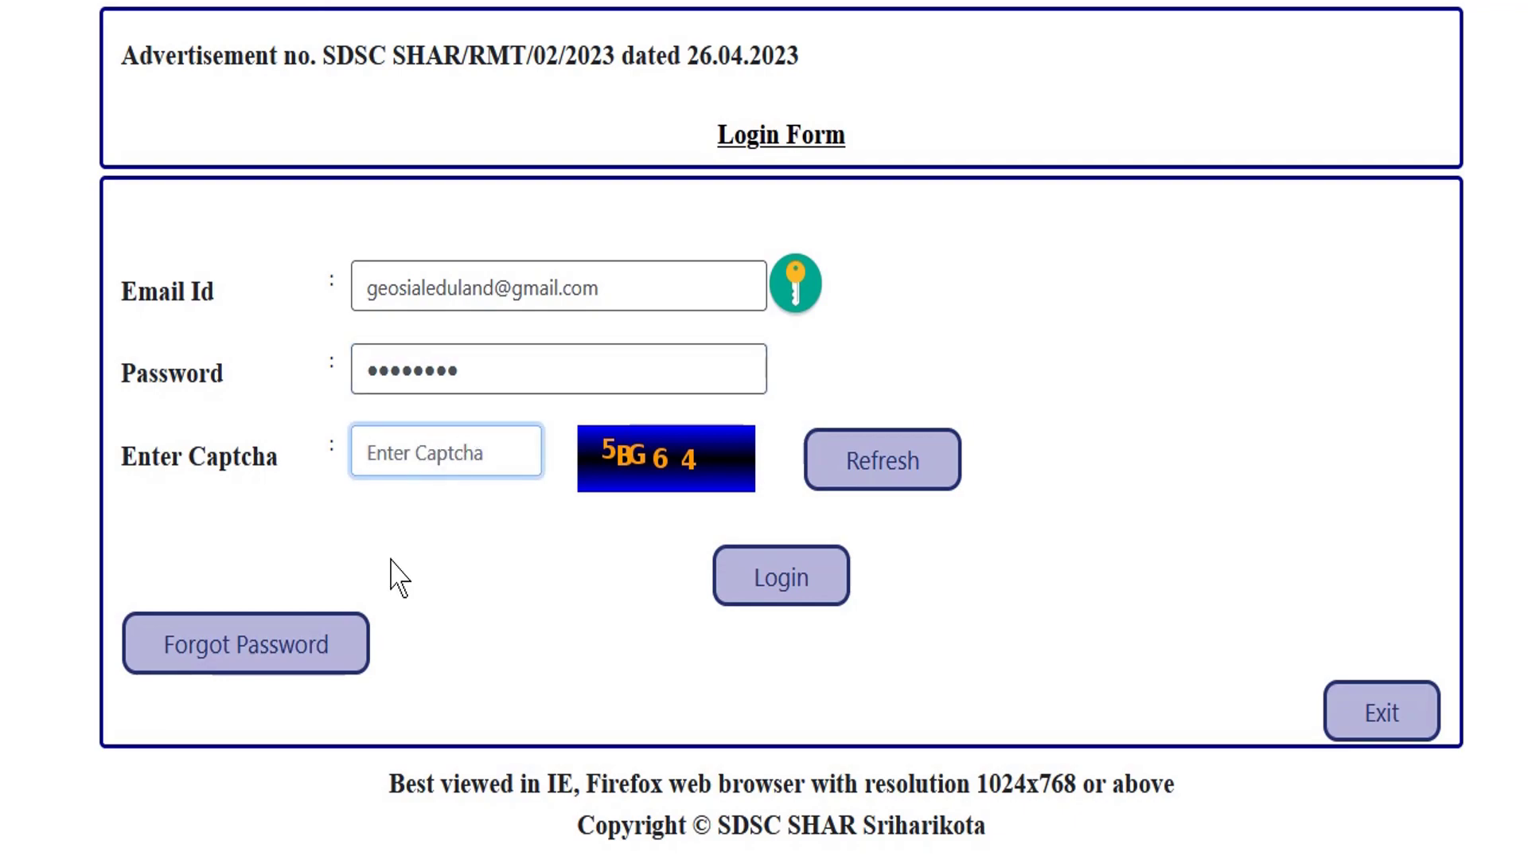
{"action": "type", "text": "5BG64"}
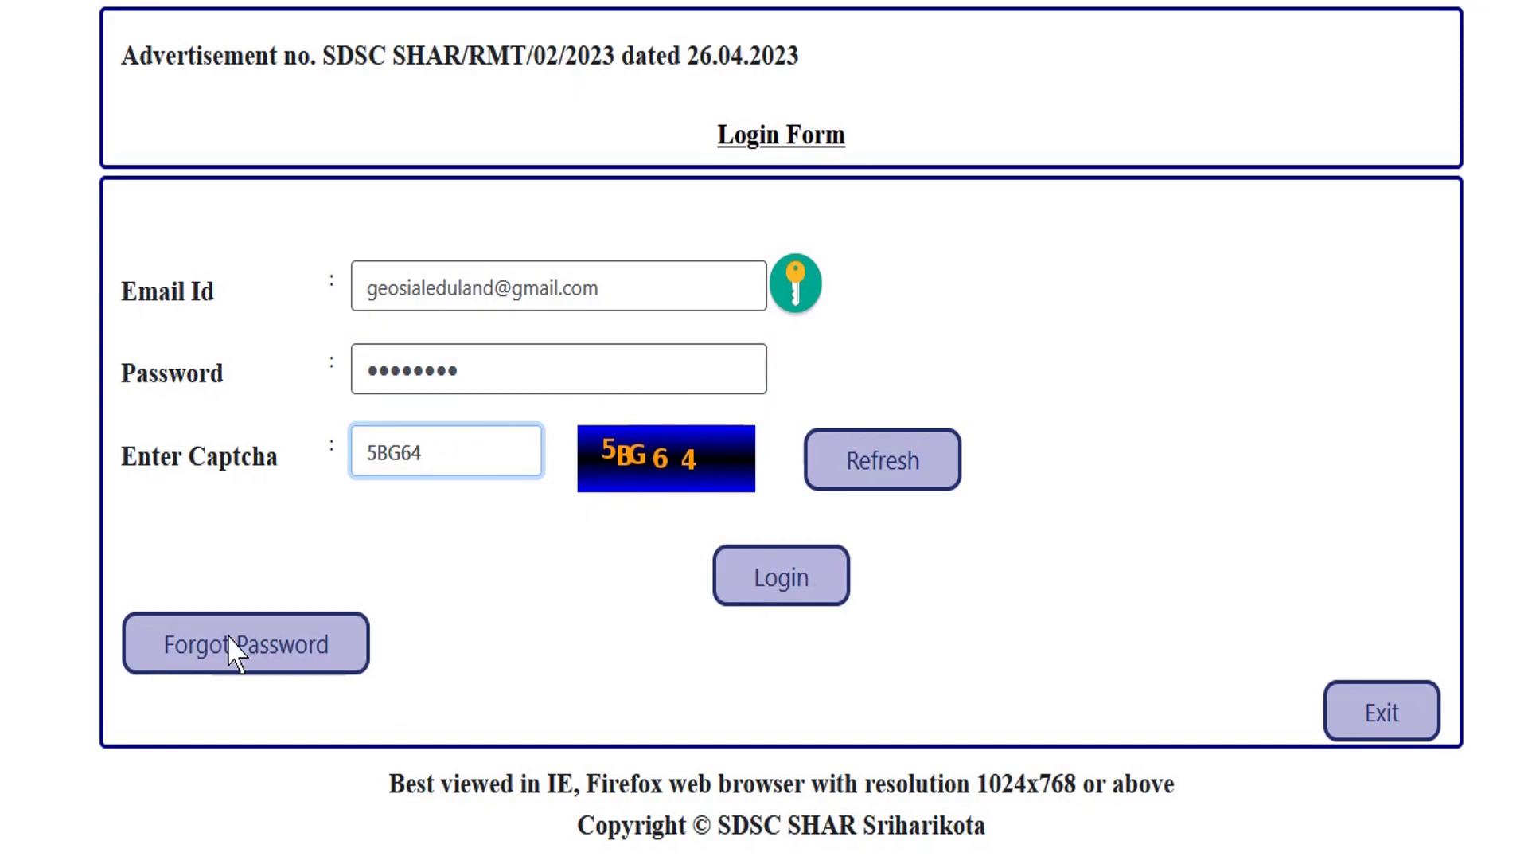
{"action": "left_click", "coordinate": [778, 581]}
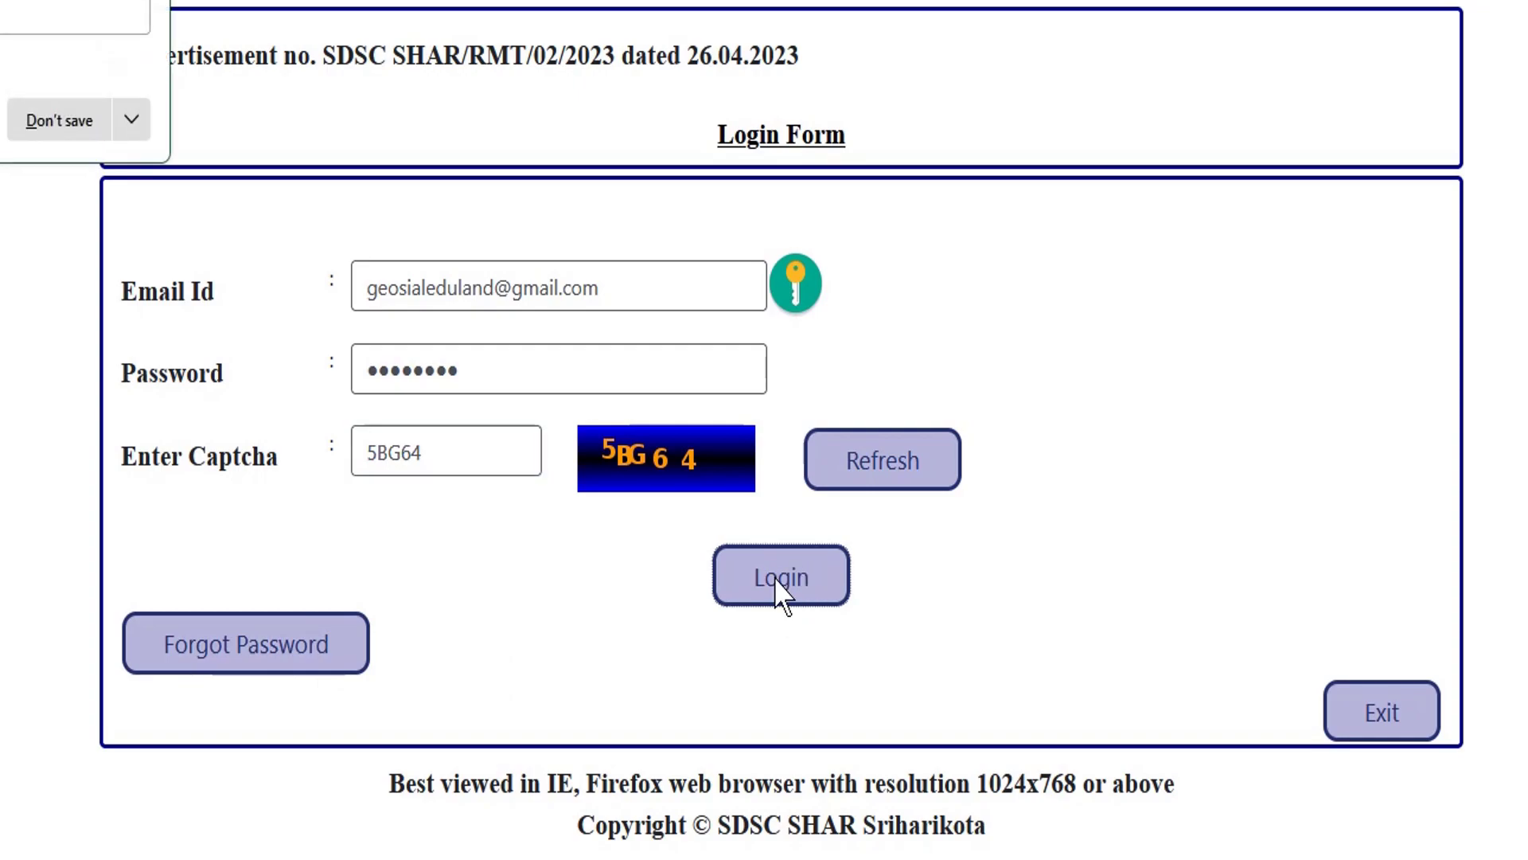
{"action": "left_click", "coordinate": [60, 120]}
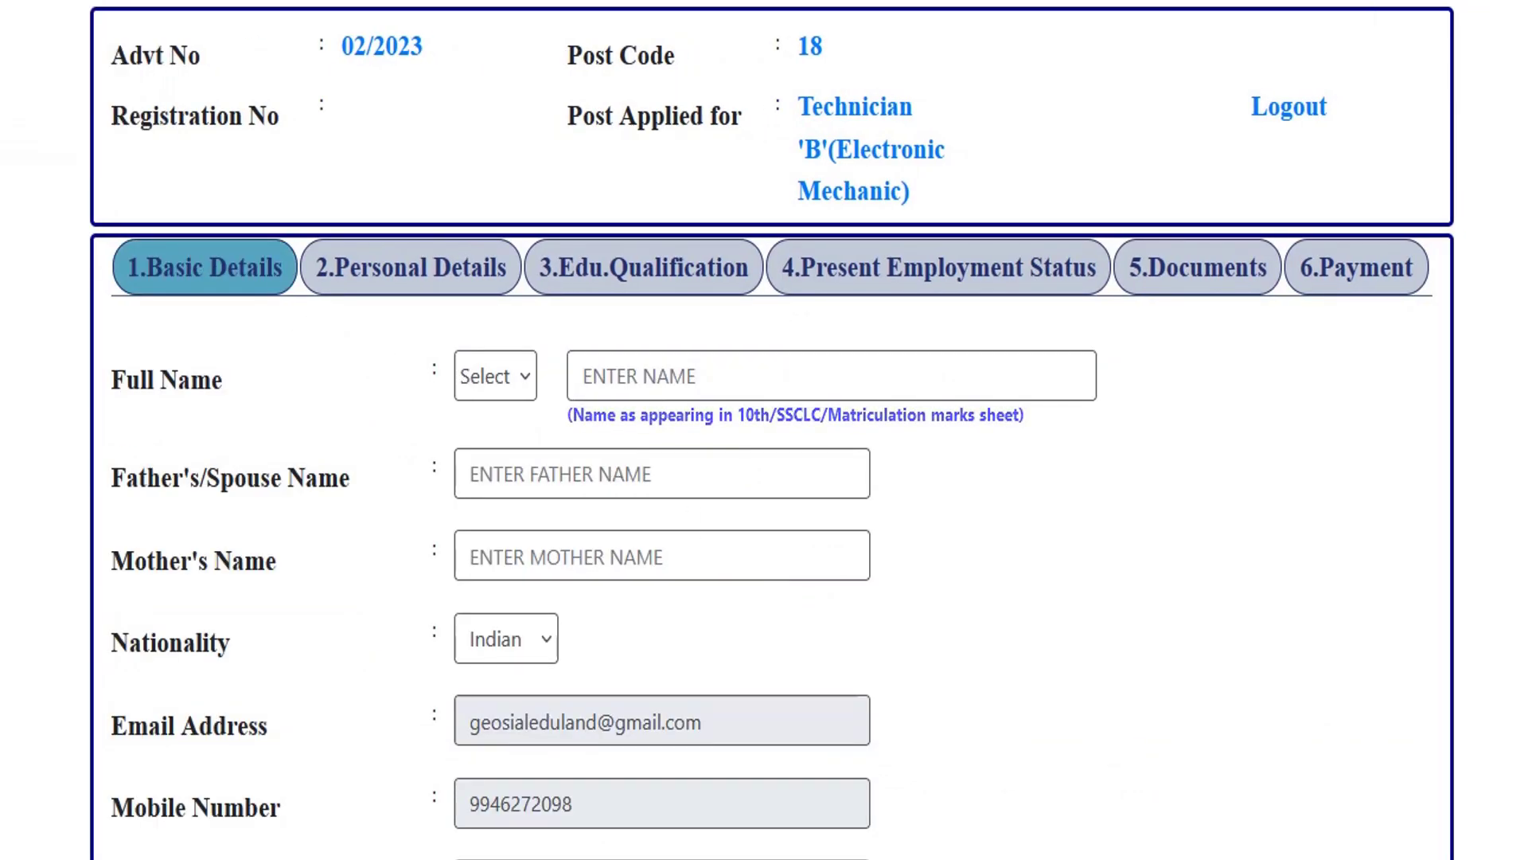
Set the full-name title to Mr and move through the applicant, father and mother name fields.
{"action": "scroll", "coordinate": [505, 246], "scroll_direction": "down", "scroll_amount": 2}
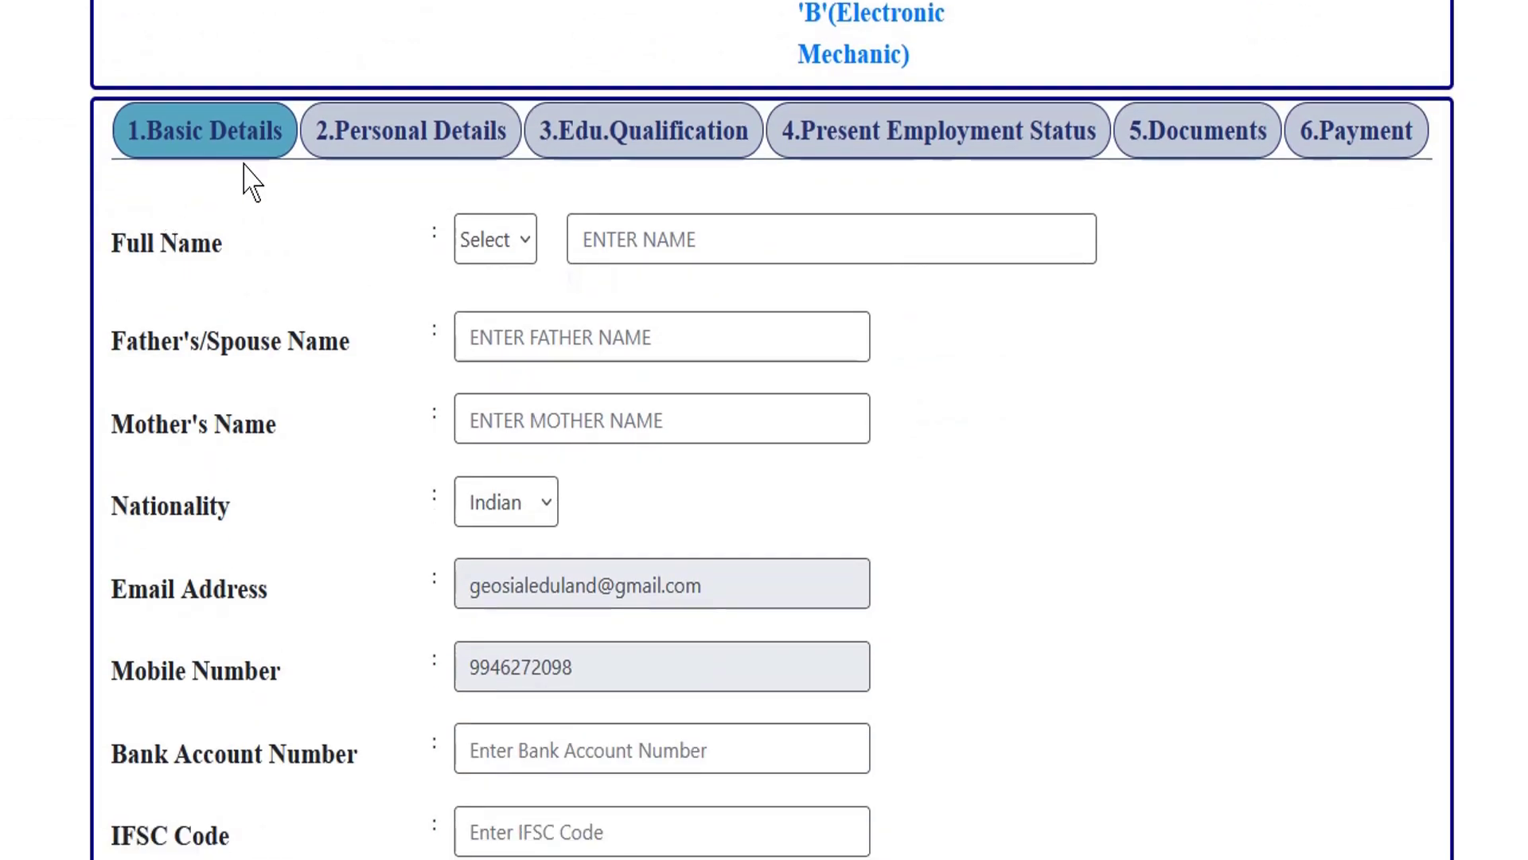
{"action": "left_click", "coordinate": [494, 243]}
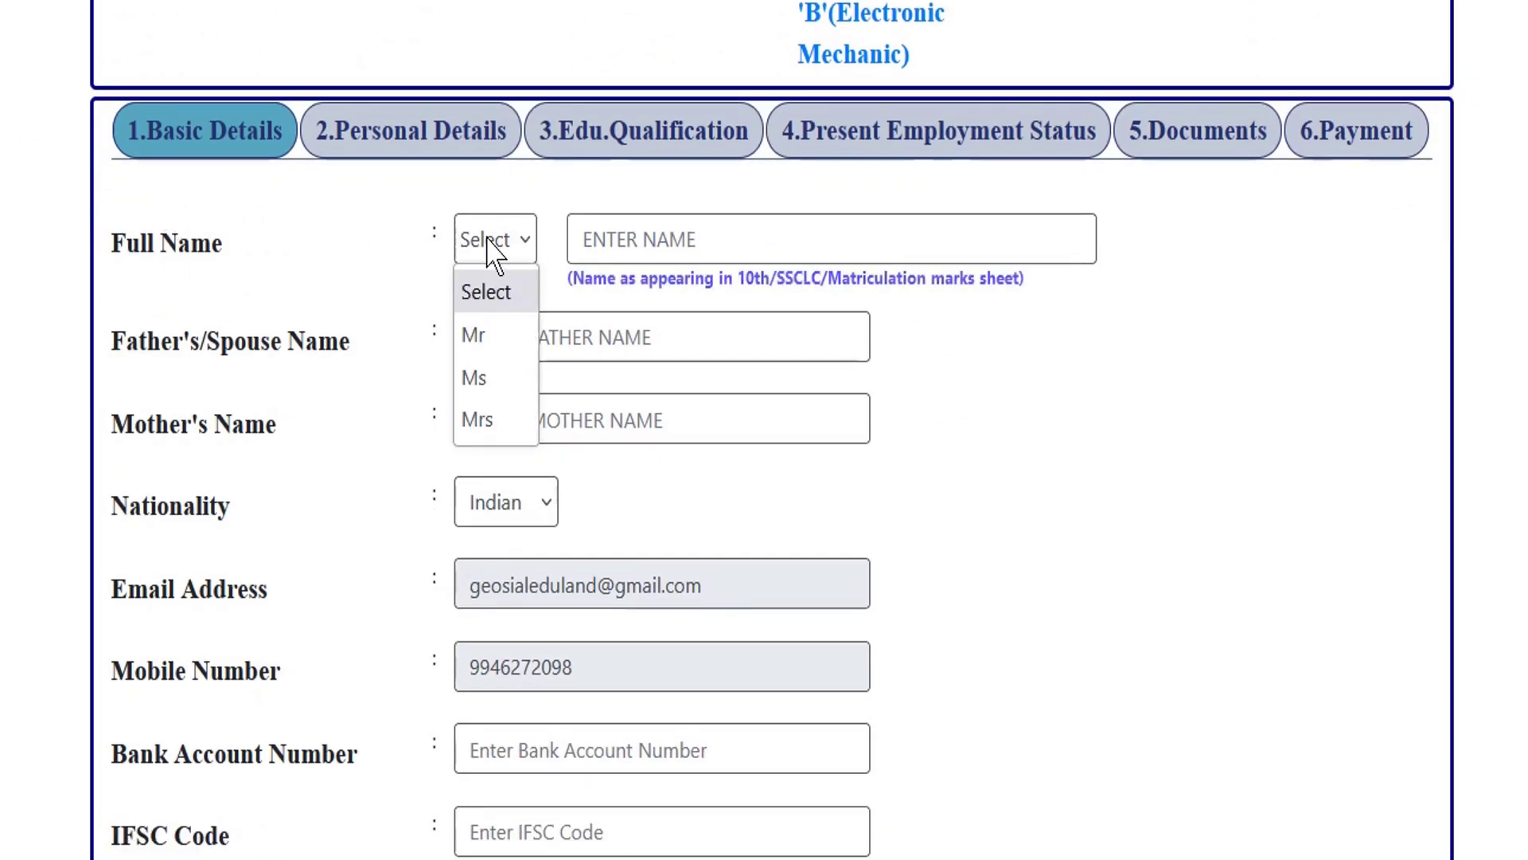
{"action": "left_click", "coordinate": [483, 336]}
{"action": "left_click", "coordinate": [641, 253]}
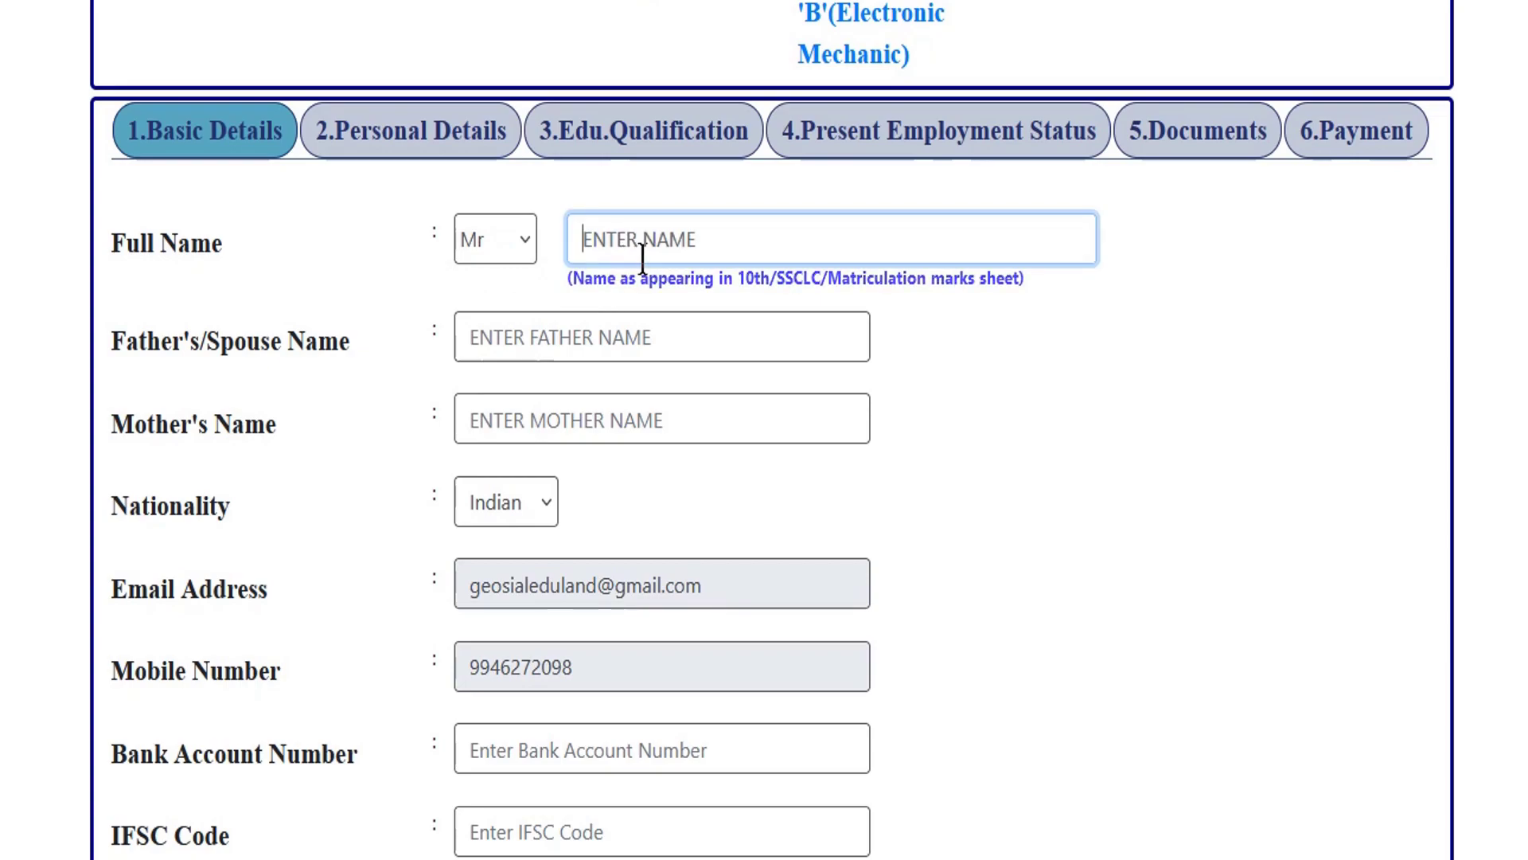
{"action": "scroll", "coordinate": [846, 215], "scroll_direction": "down", "scroll_amount": 2}
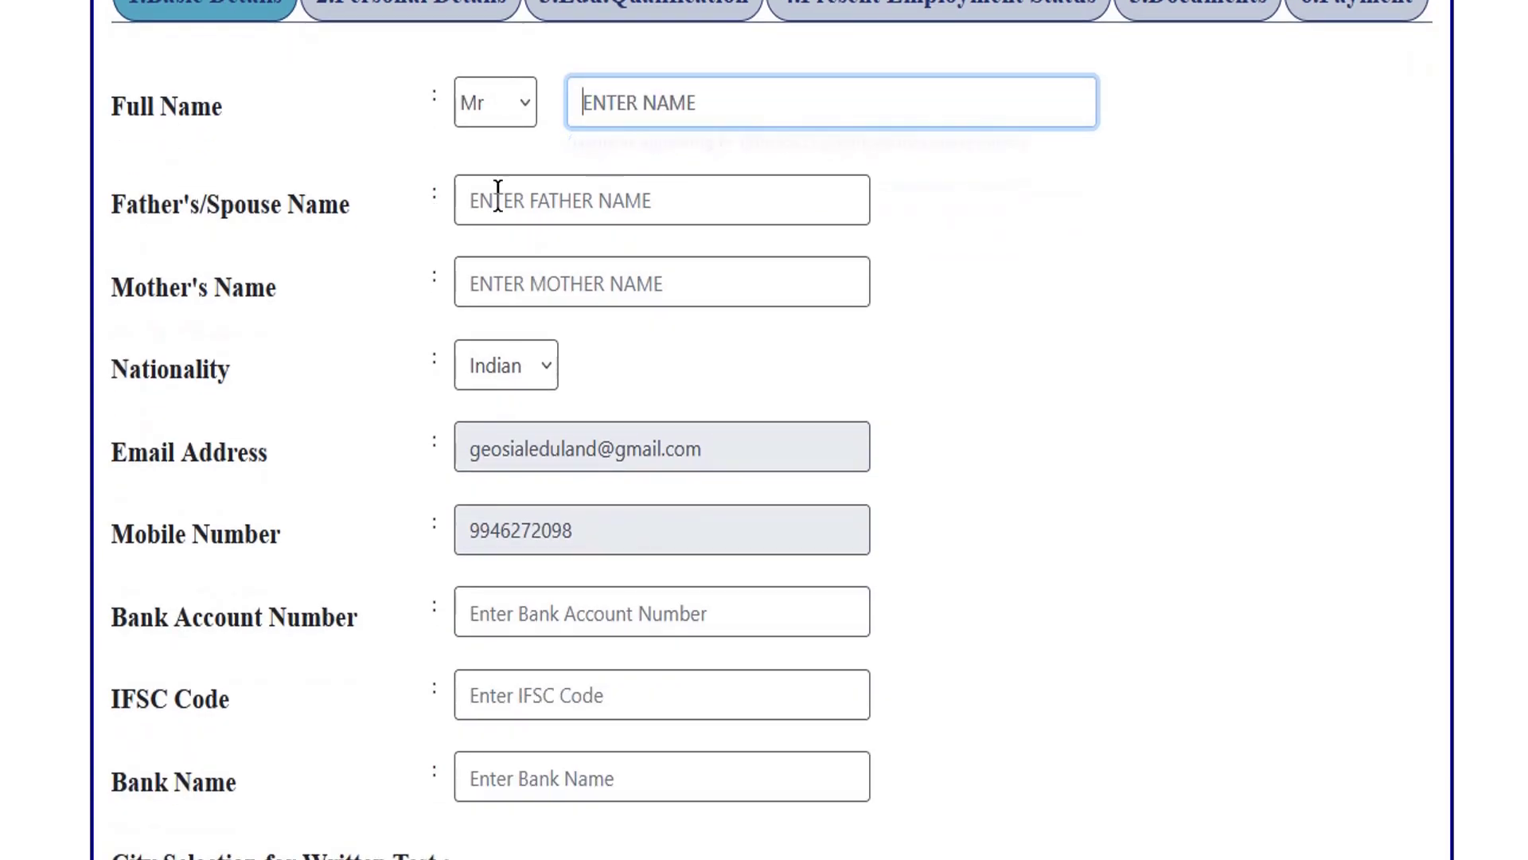
{"action": "left_click", "coordinate": [502, 199]}
{"action": "left_click", "coordinate": [506, 294]}
Keep nationality as Indian and move through the e-mail, bank account, IFSC and bank name fields.
{"action": "scroll", "coordinate": [784, 367], "scroll_direction": "down", "scroll_amount": 2}
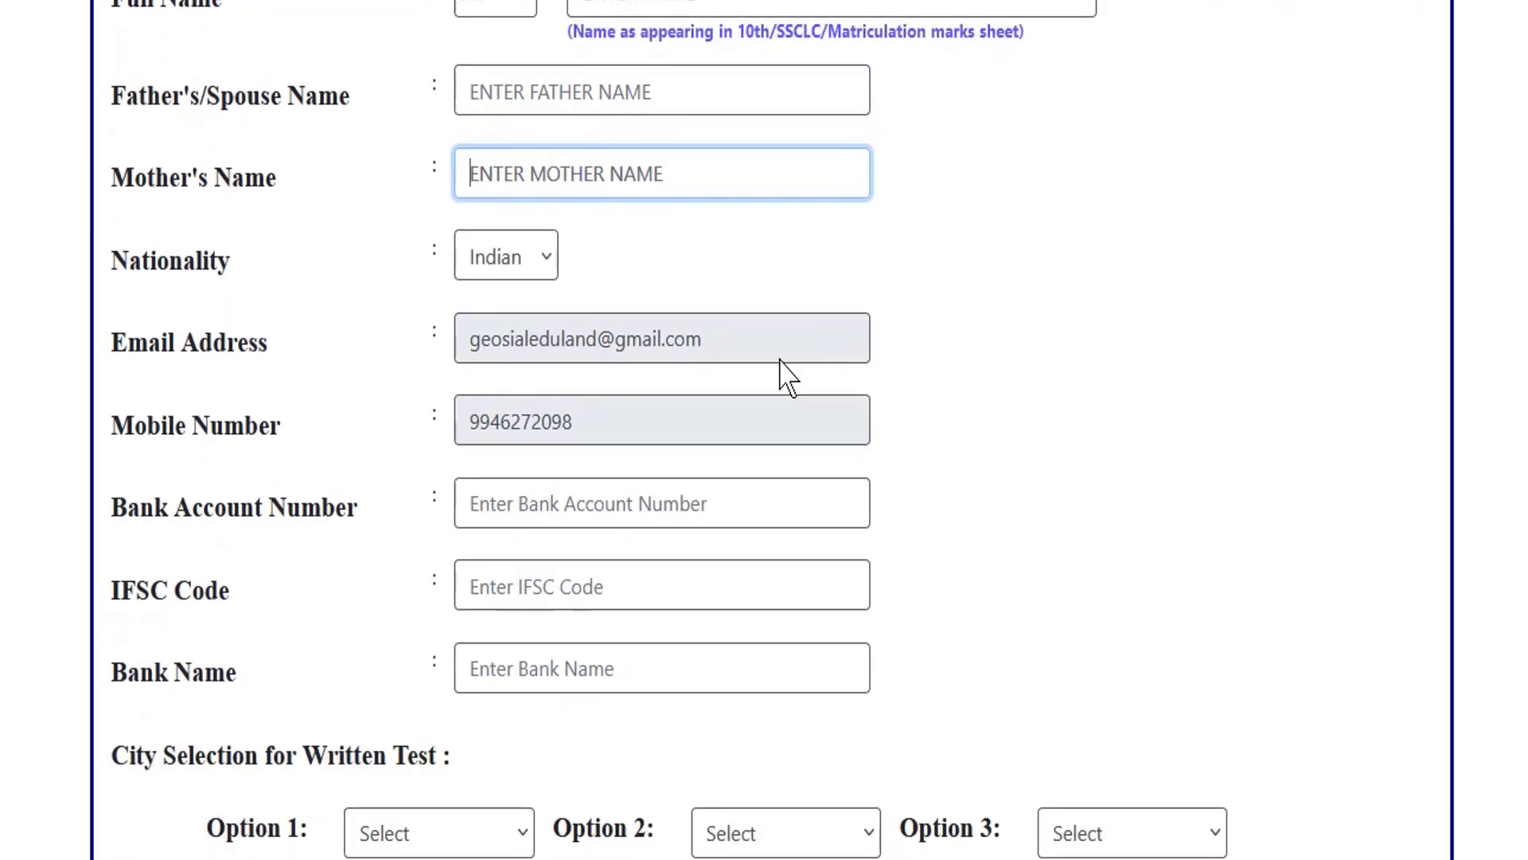
{"action": "left_click", "coordinate": [525, 268]}
{"action": "left_click", "coordinate": [531, 317]}
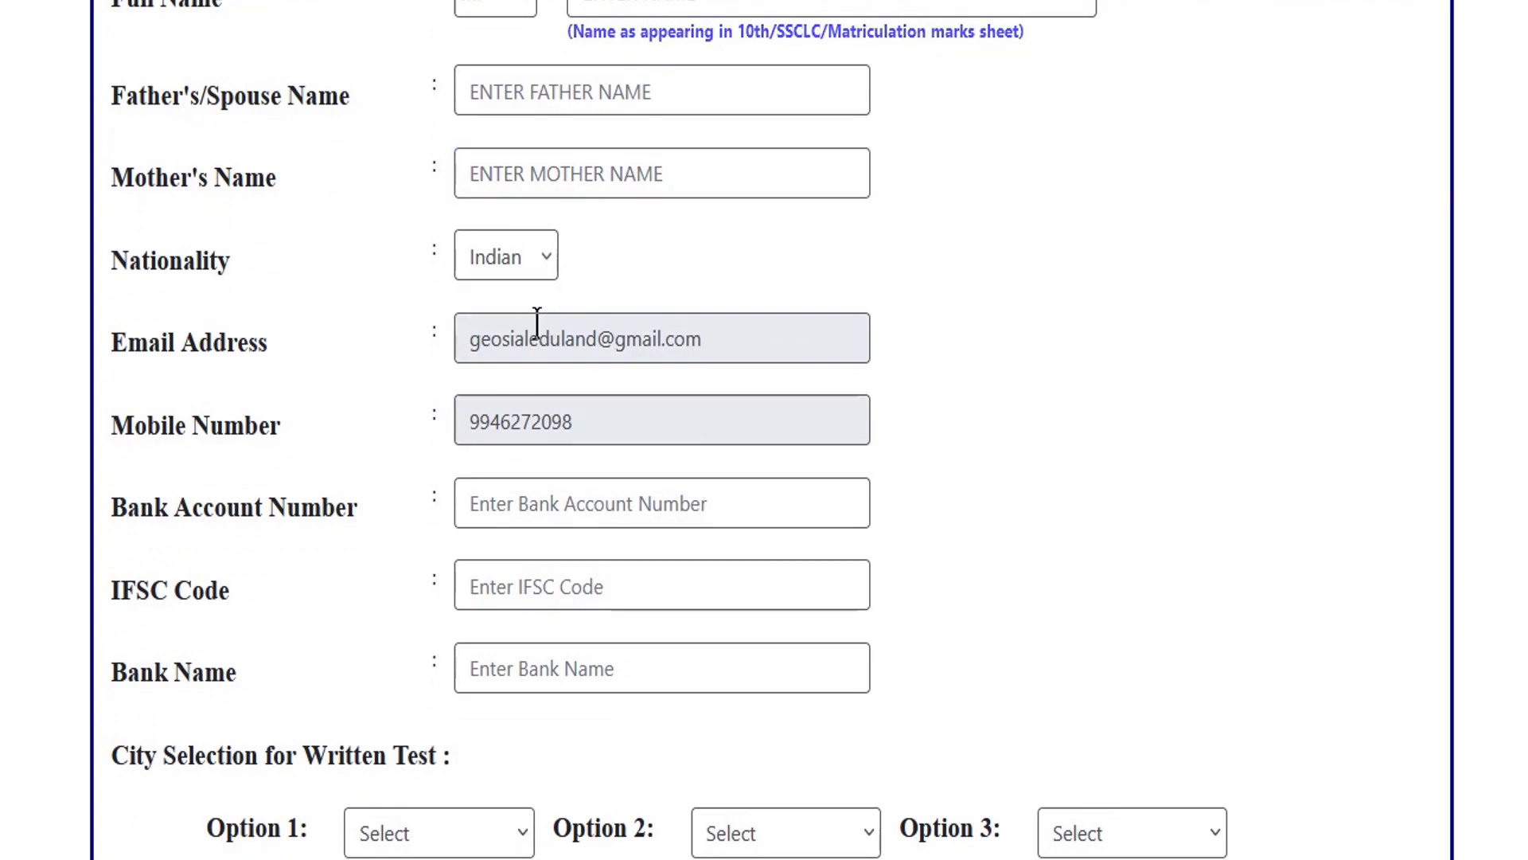
{"action": "left_click", "coordinate": [530, 343]}
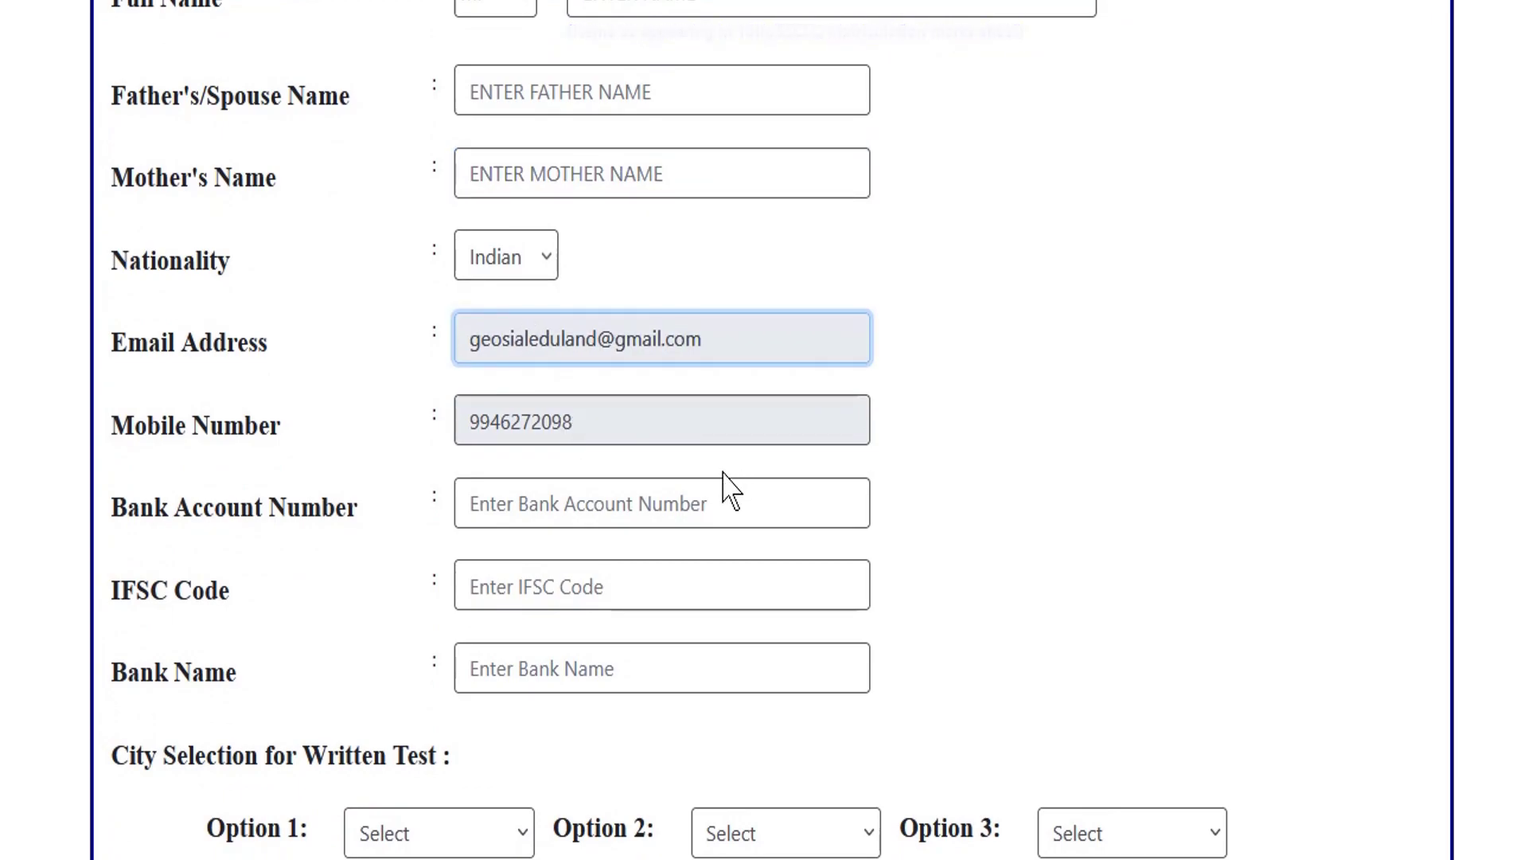
{"action": "left_click", "coordinate": [563, 507]}
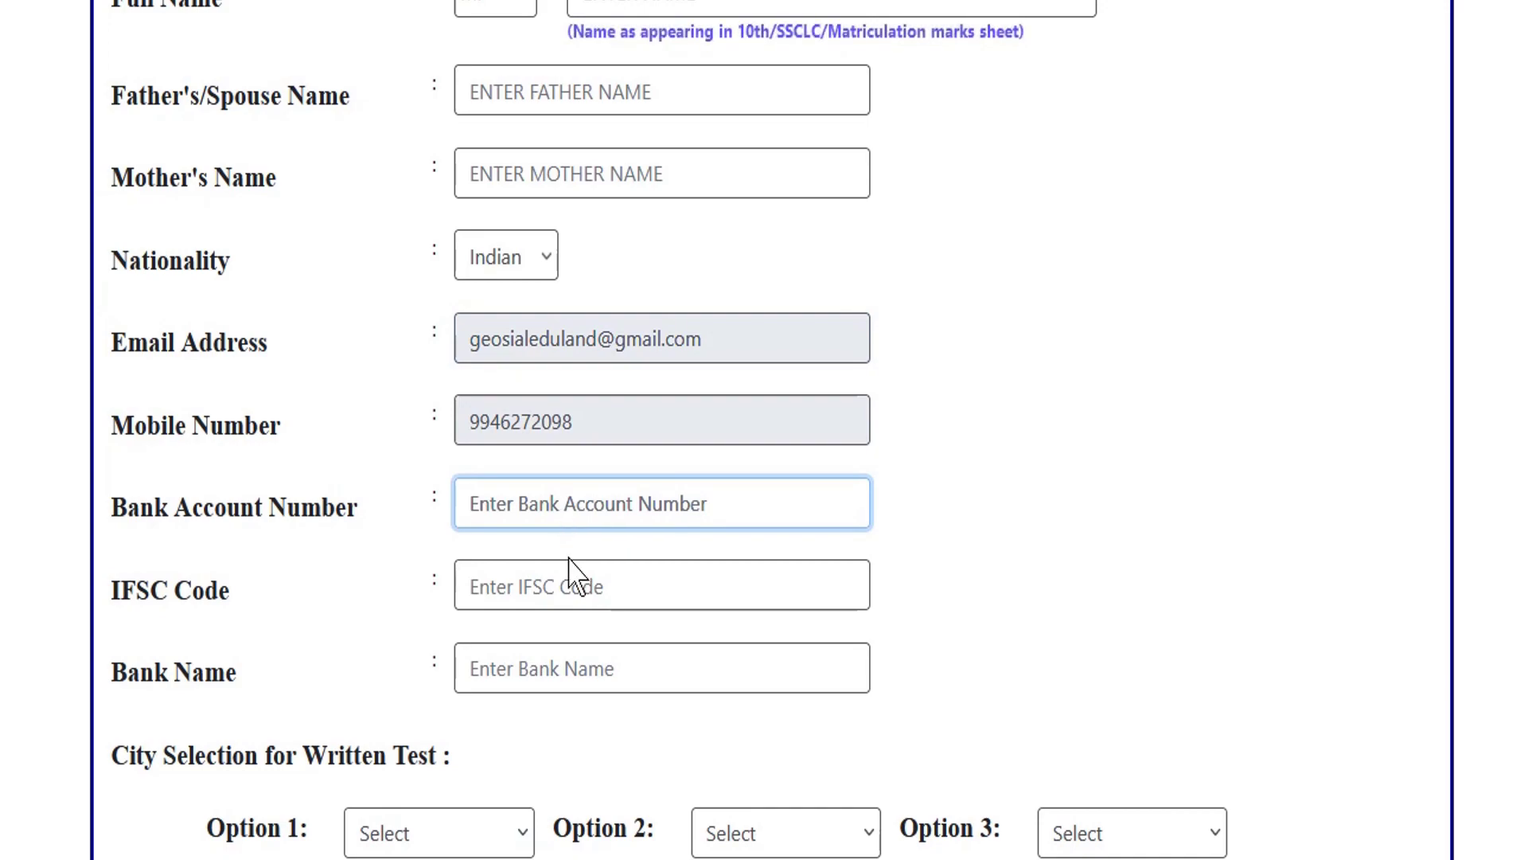
{"action": "left_click", "coordinate": [562, 586]}
{"action": "left_click", "coordinate": [549, 665]}
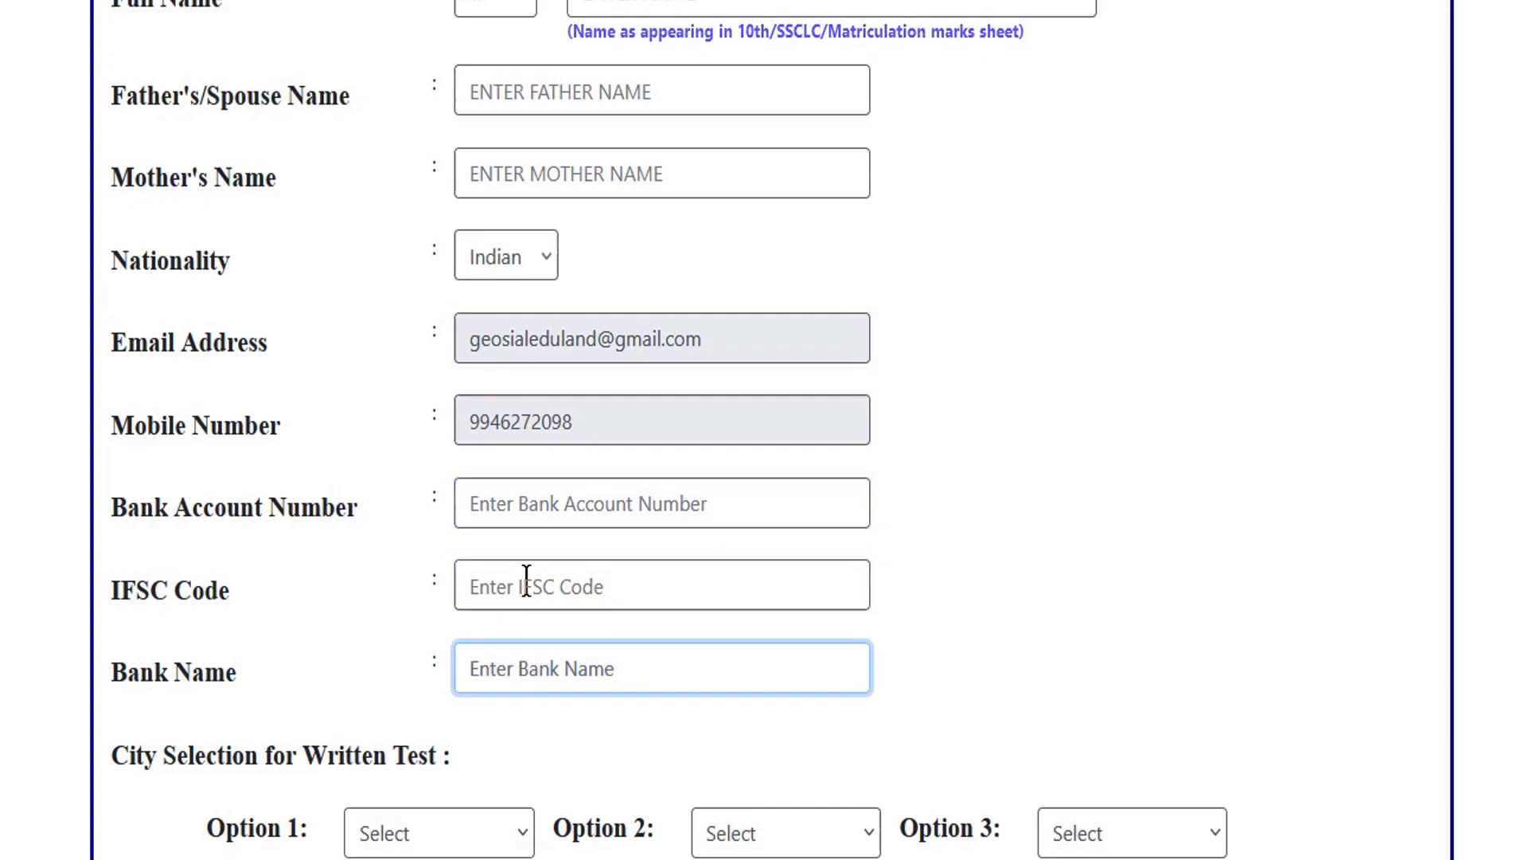
{"action": "left_click", "coordinate": [566, 593]}
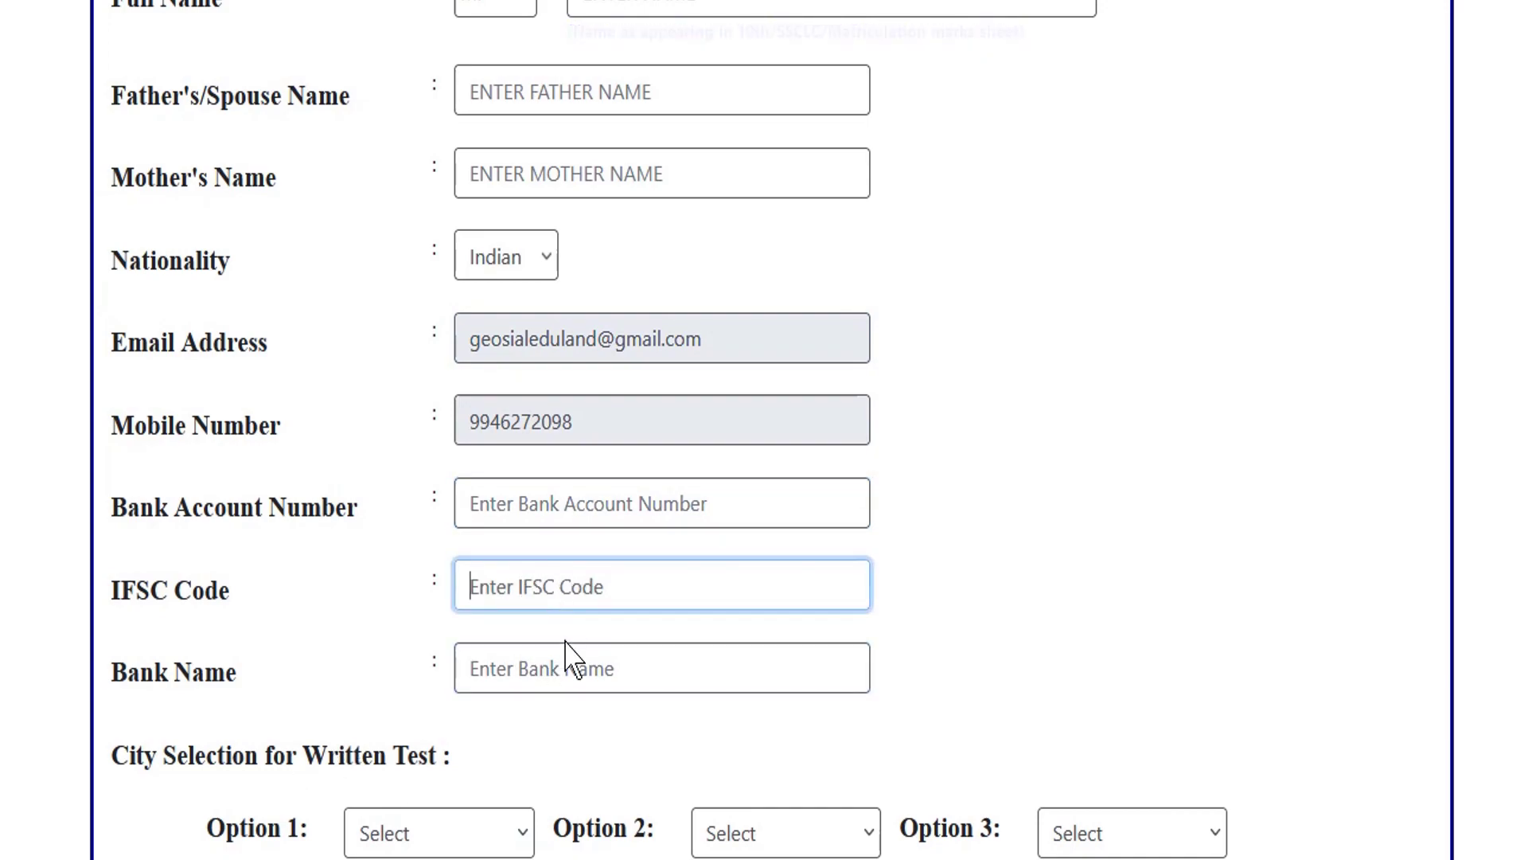
{"action": "left_click", "coordinate": [562, 661]}
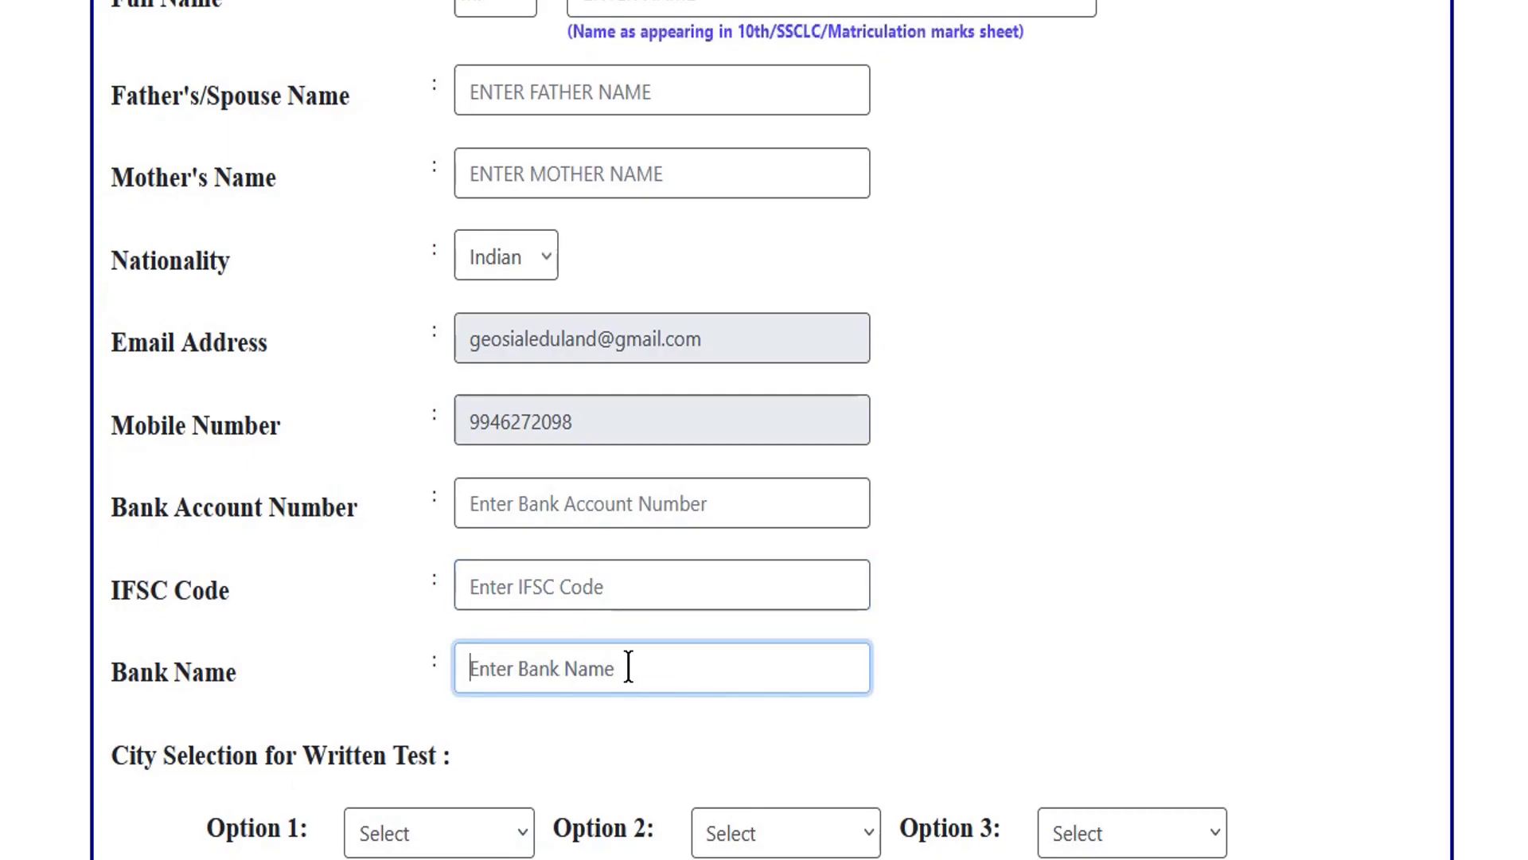
{"action": "left_click_drag", "start_coordinate": [205, 760], "coordinate": [326, 762]}
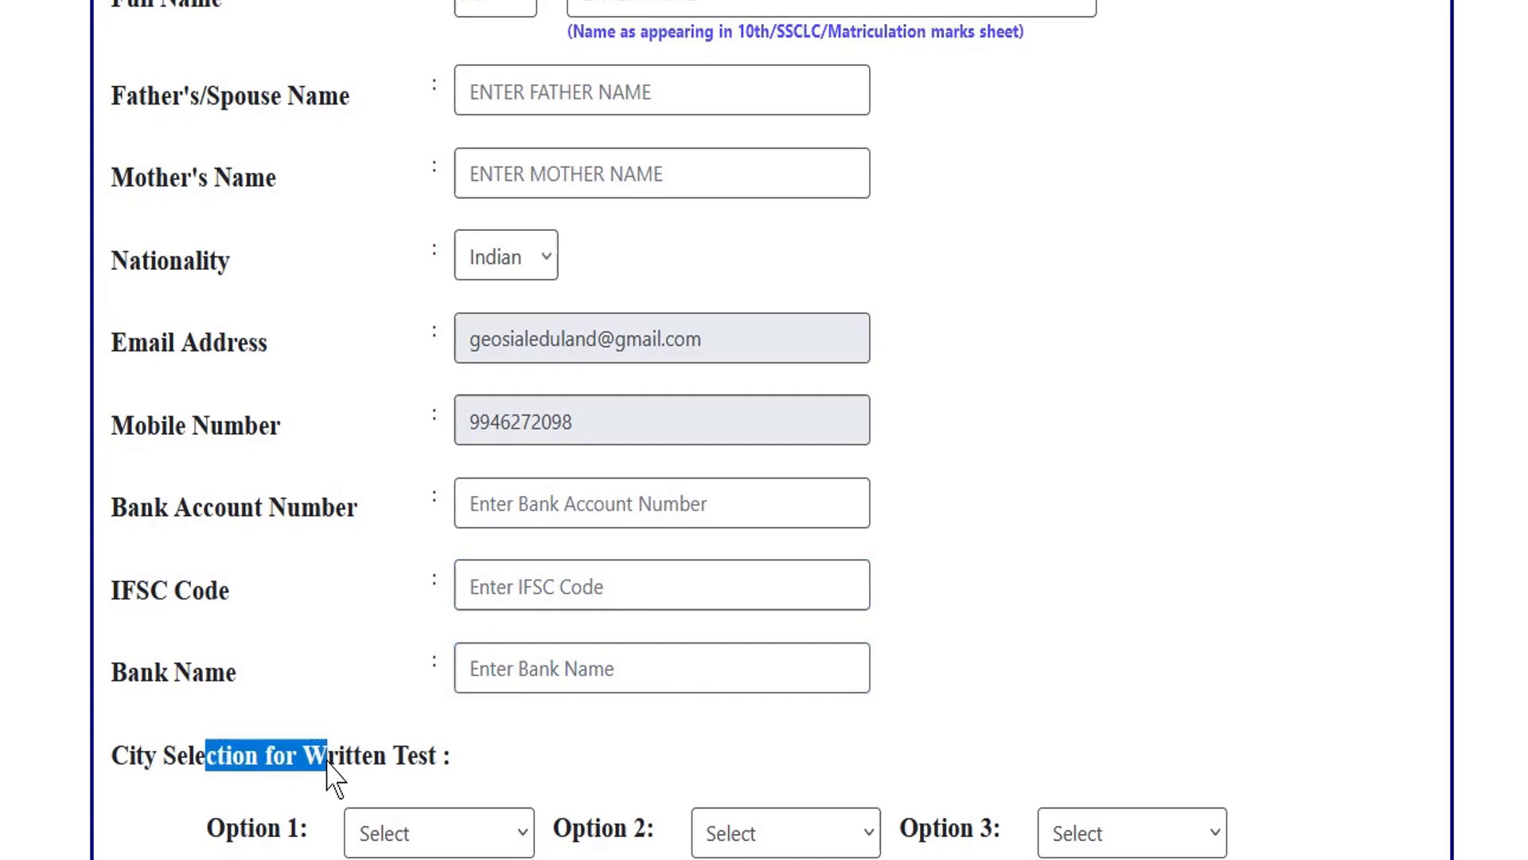
Choose KOZHIKODE, THIRUVANANTHAPURAM and BANGALORE as written-test city options 1, 2 and 3.
{"action": "left_click", "coordinate": [509, 843]}
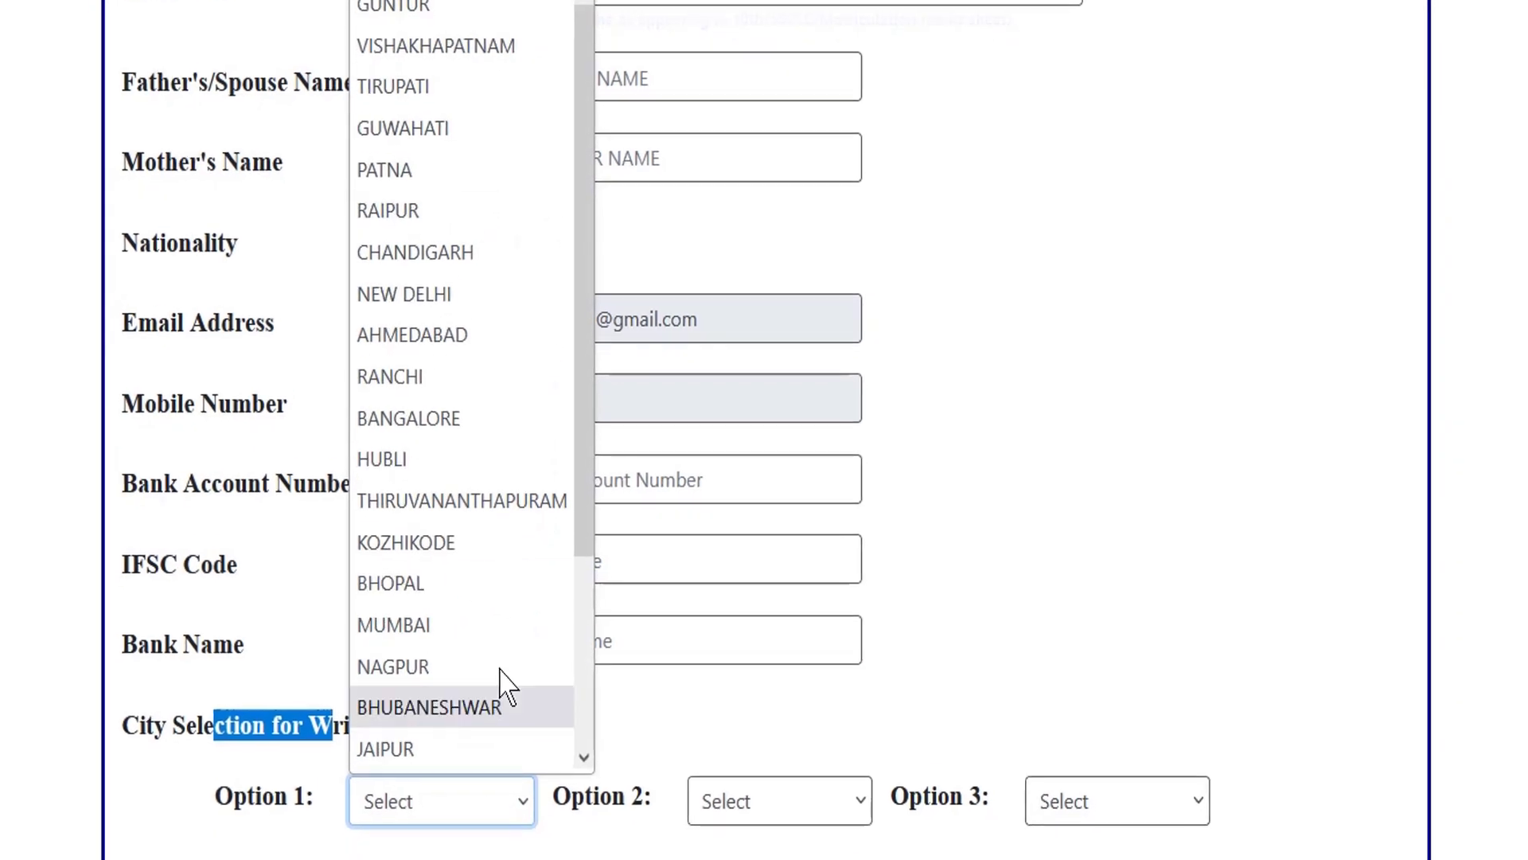
{"action": "scroll", "coordinate": [493, 557], "scroll_direction": "down", "scroll_amount": 3}
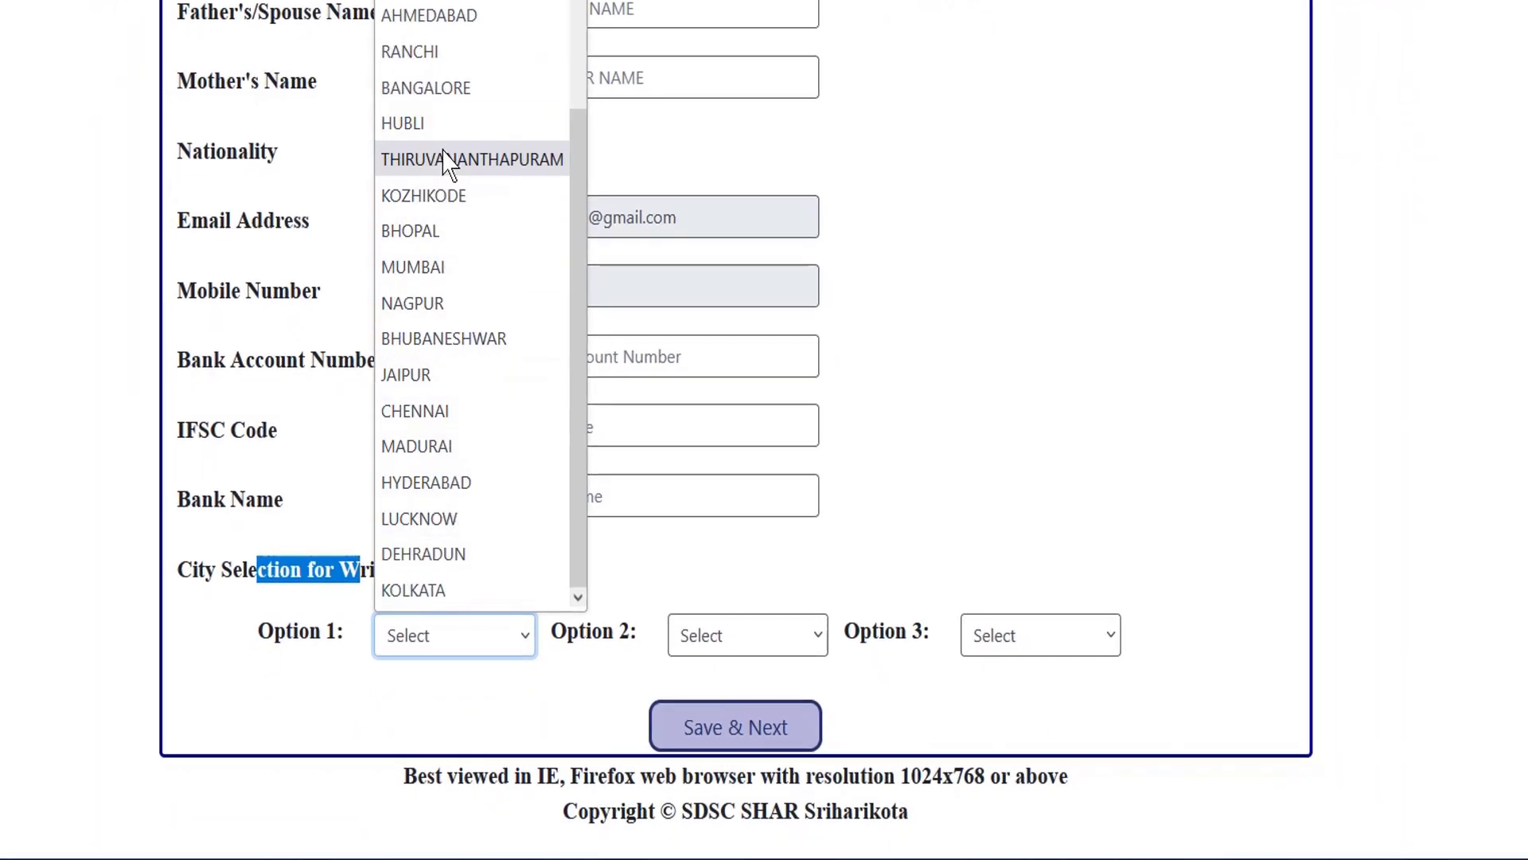
{"action": "scroll", "coordinate": [478, 171], "scroll_direction": "up", "scroll_amount": 3}
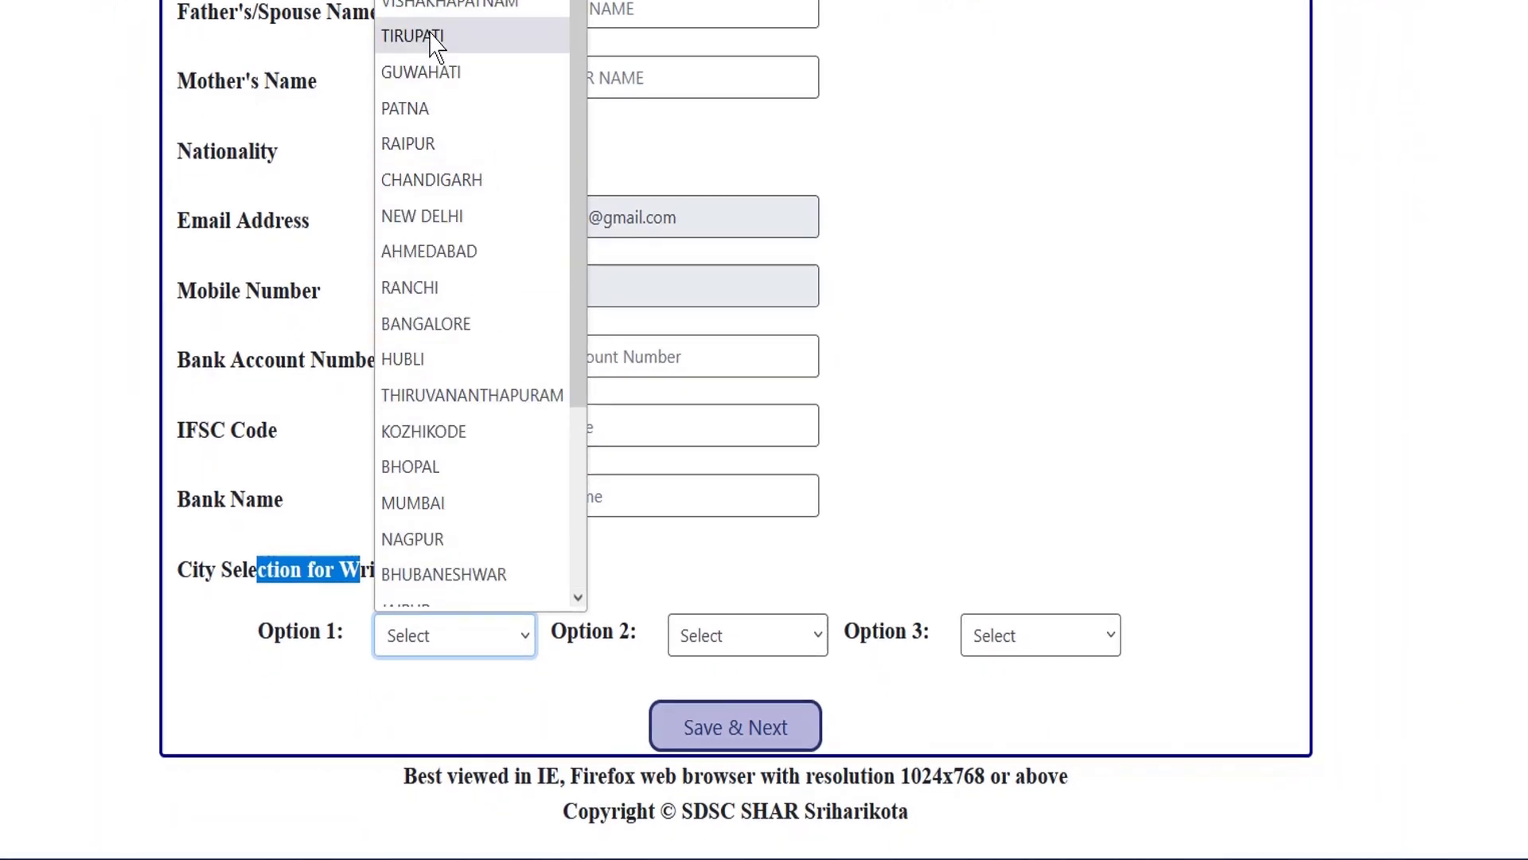
{"action": "scroll", "coordinate": [446, 279], "scroll_direction": "down", "scroll_amount": 3}
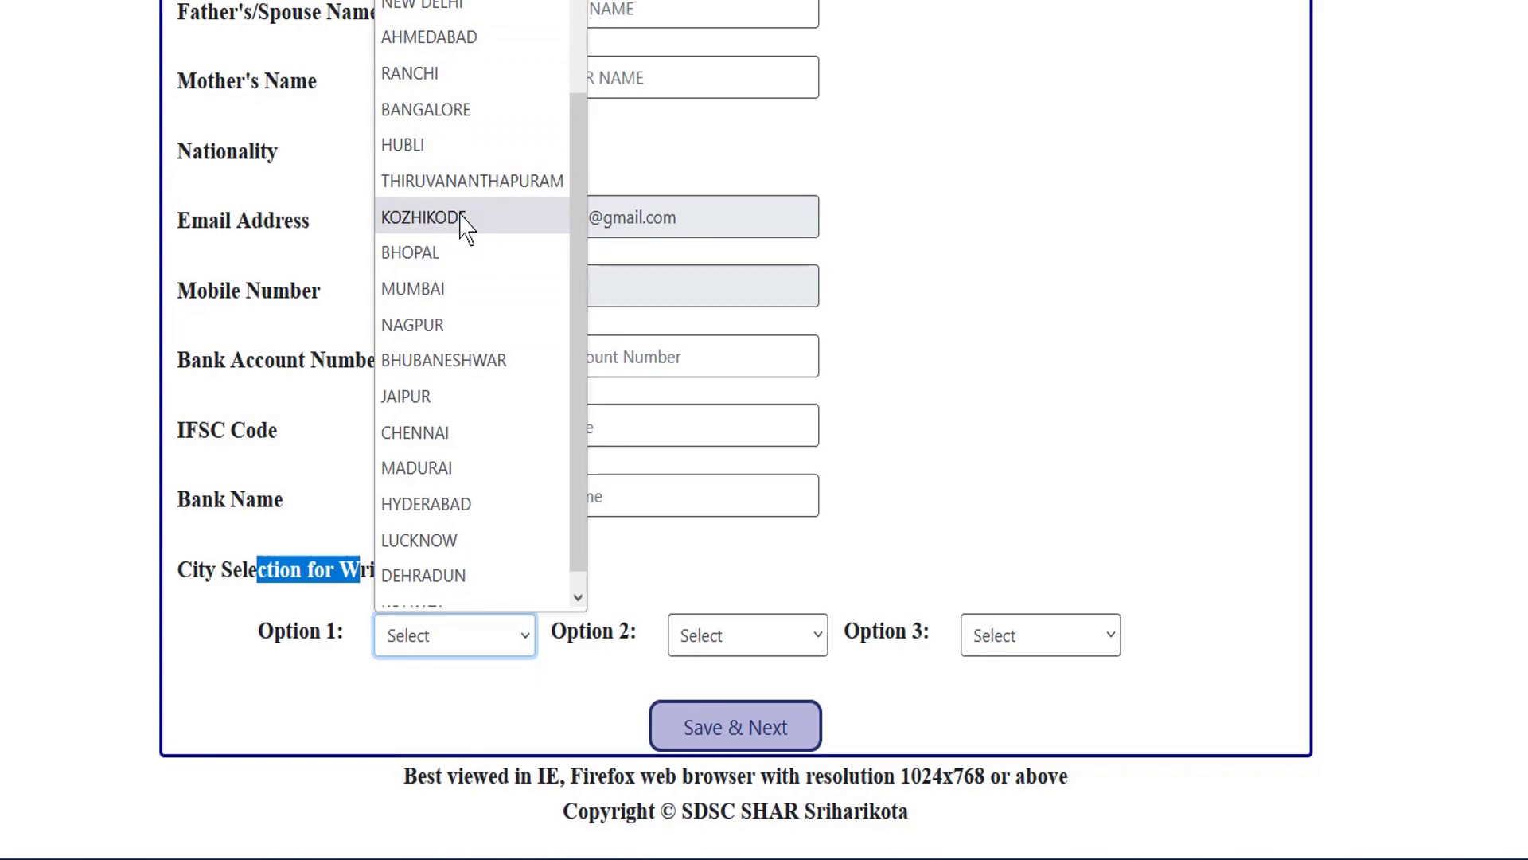
{"action": "left_click", "coordinate": [464, 231]}
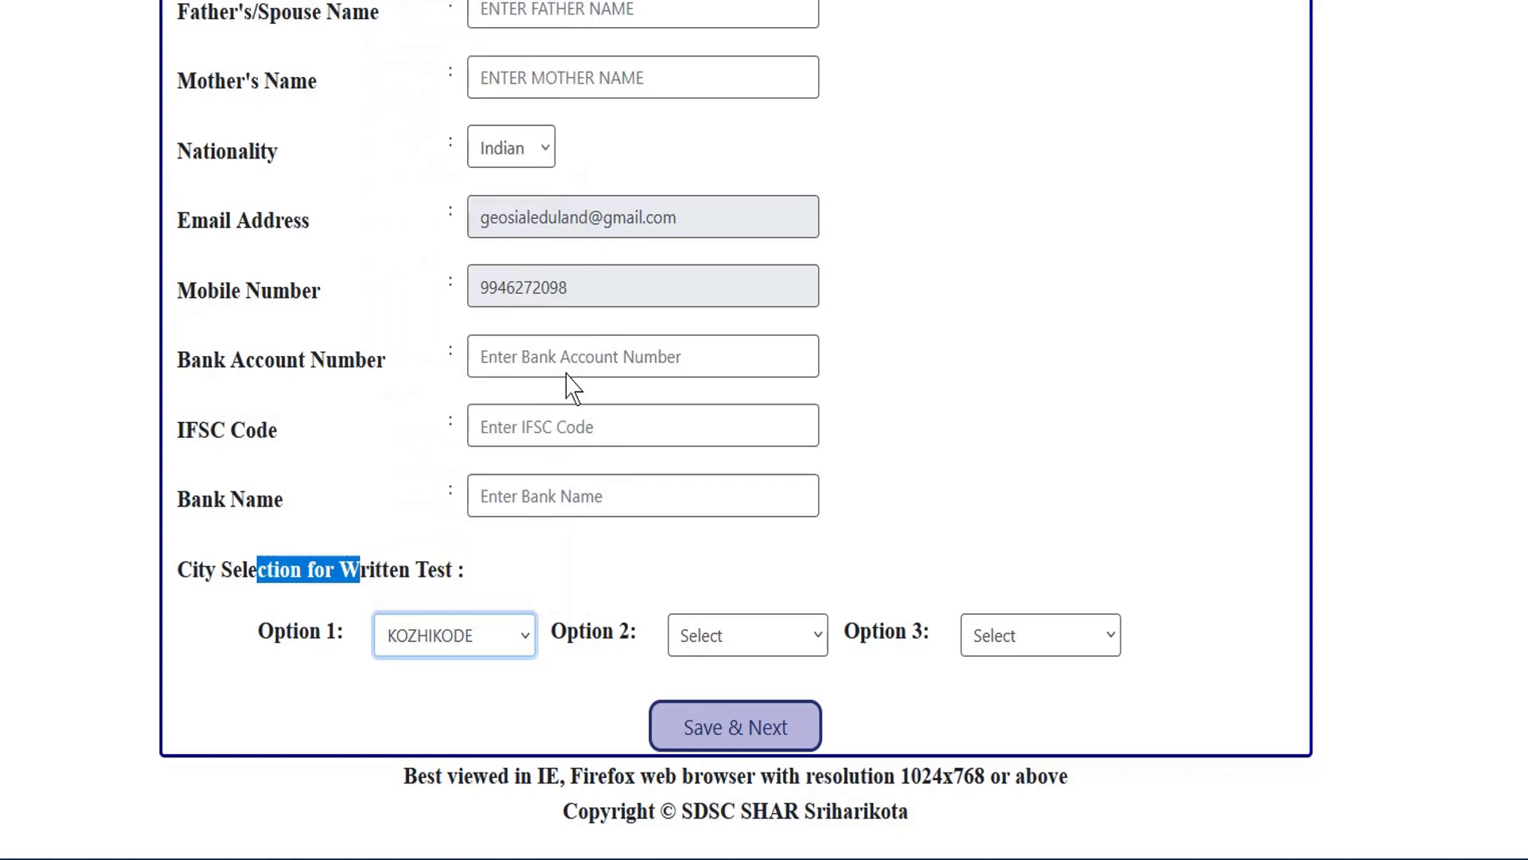
{"action": "left_click", "coordinate": [763, 649]}
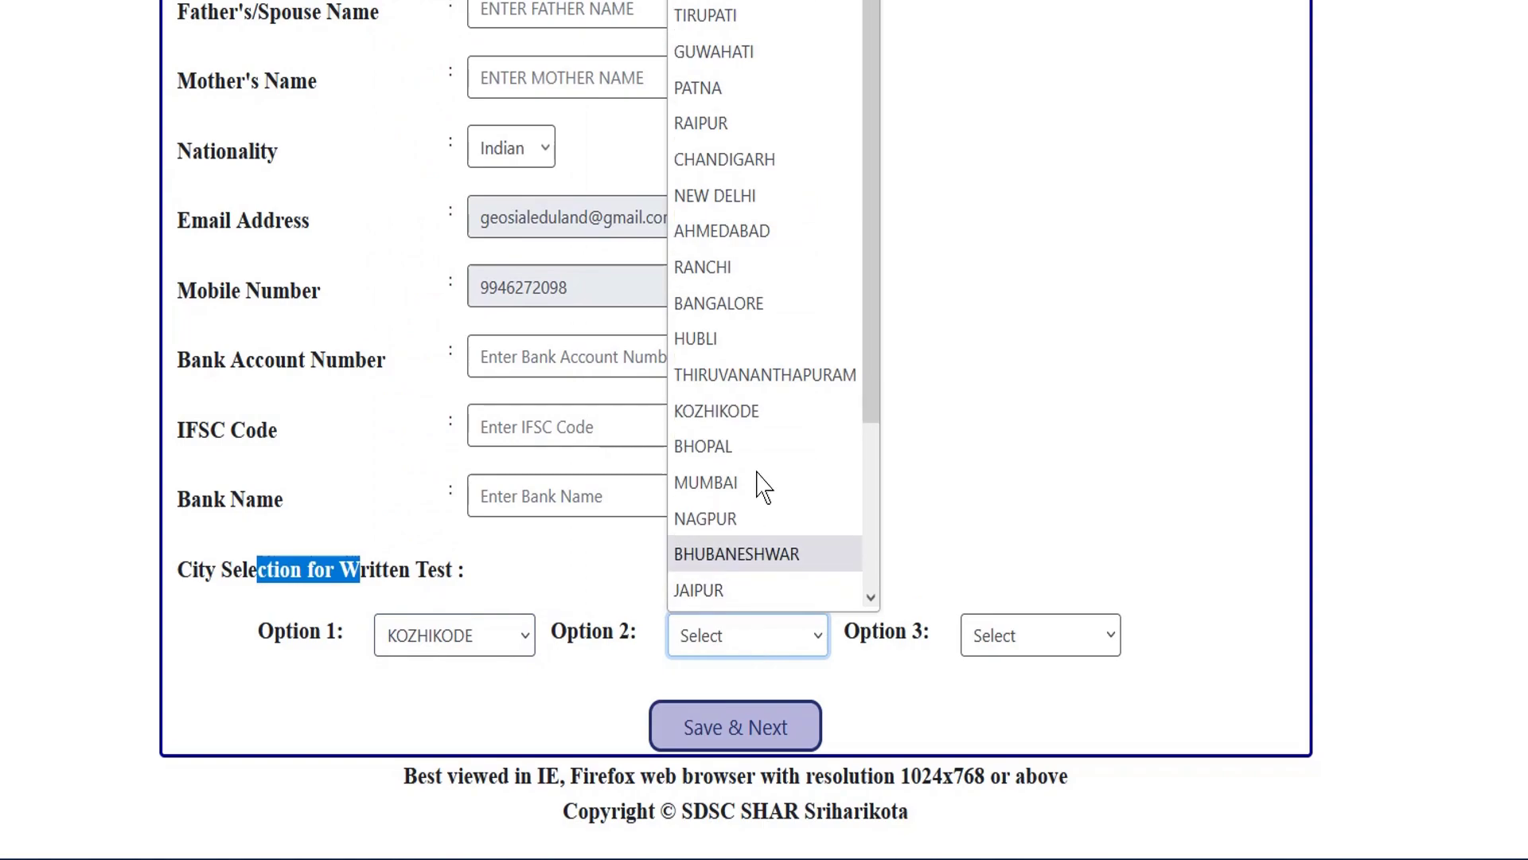
{"action": "left_click", "coordinate": [770, 390]}
{"action": "left_click", "coordinate": [1048, 634]}
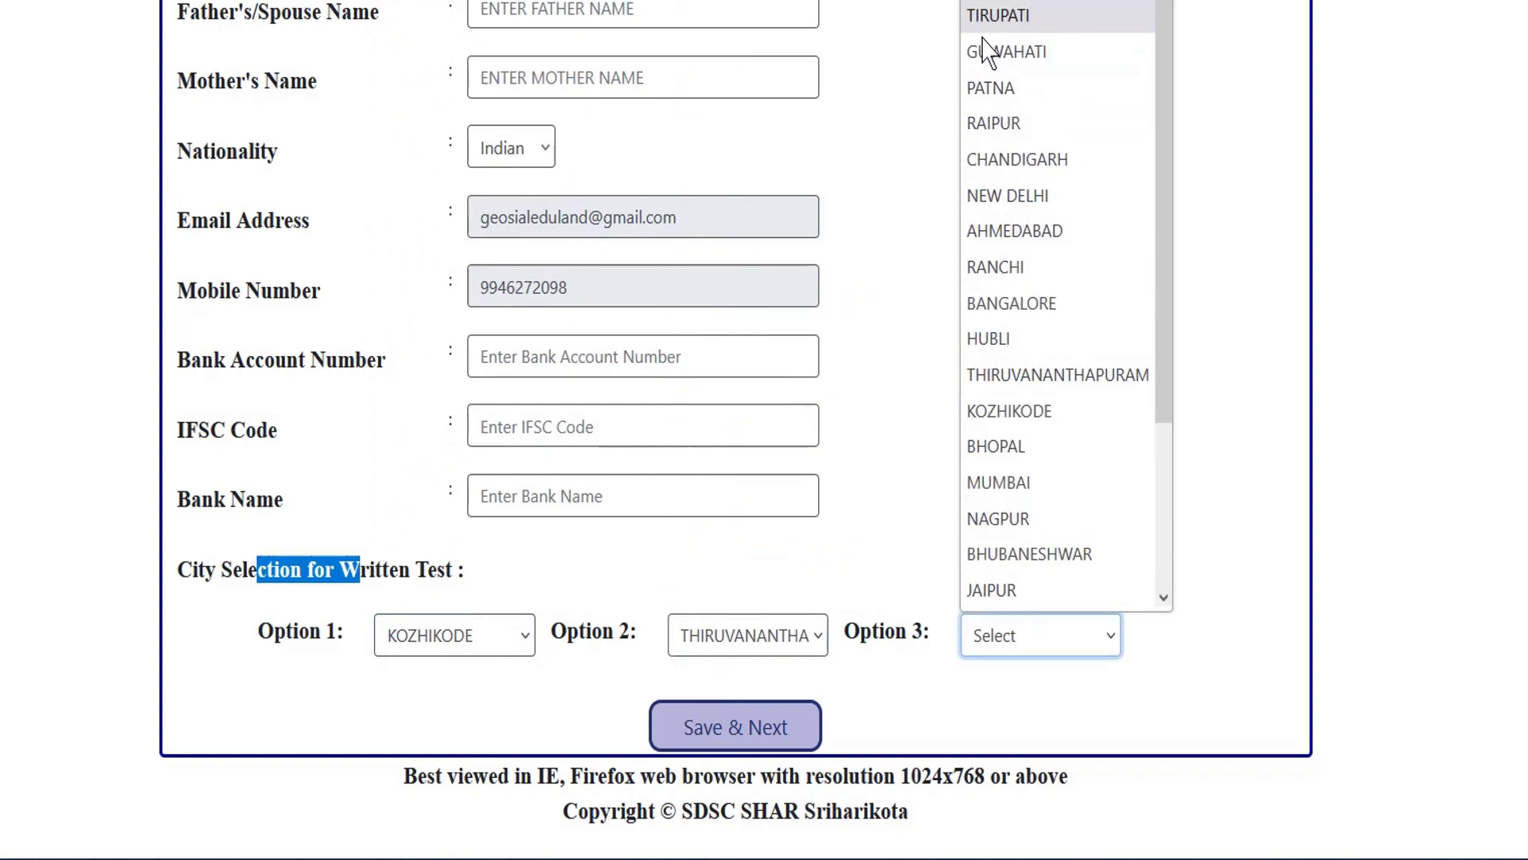
{"action": "scroll", "coordinate": [1019, 19], "scroll_direction": "up", "scroll_amount": 1}
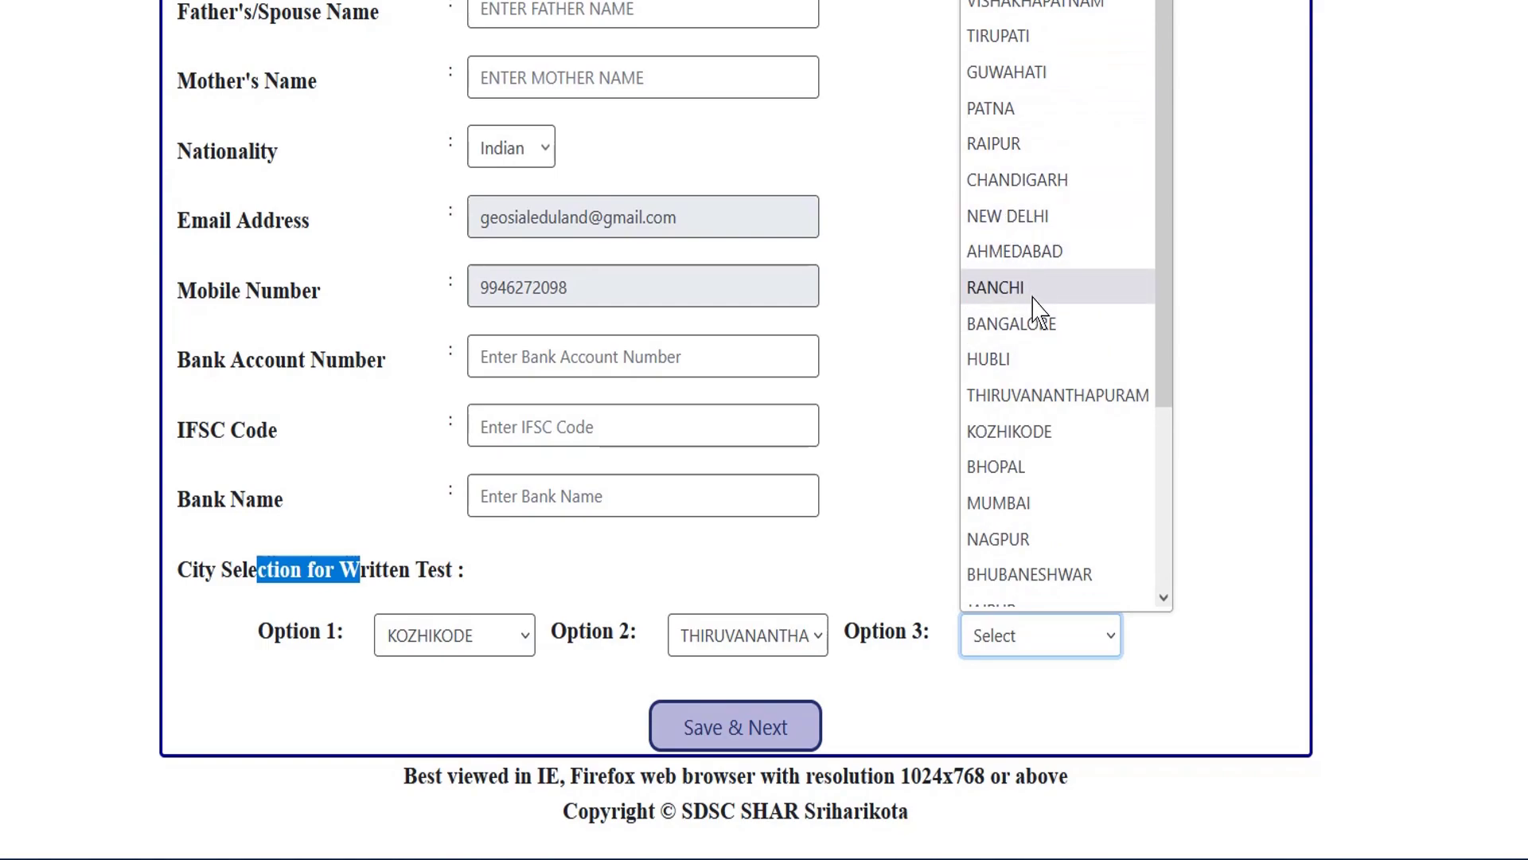
{"action": "left_click", "coordinate": [1034, 324]}
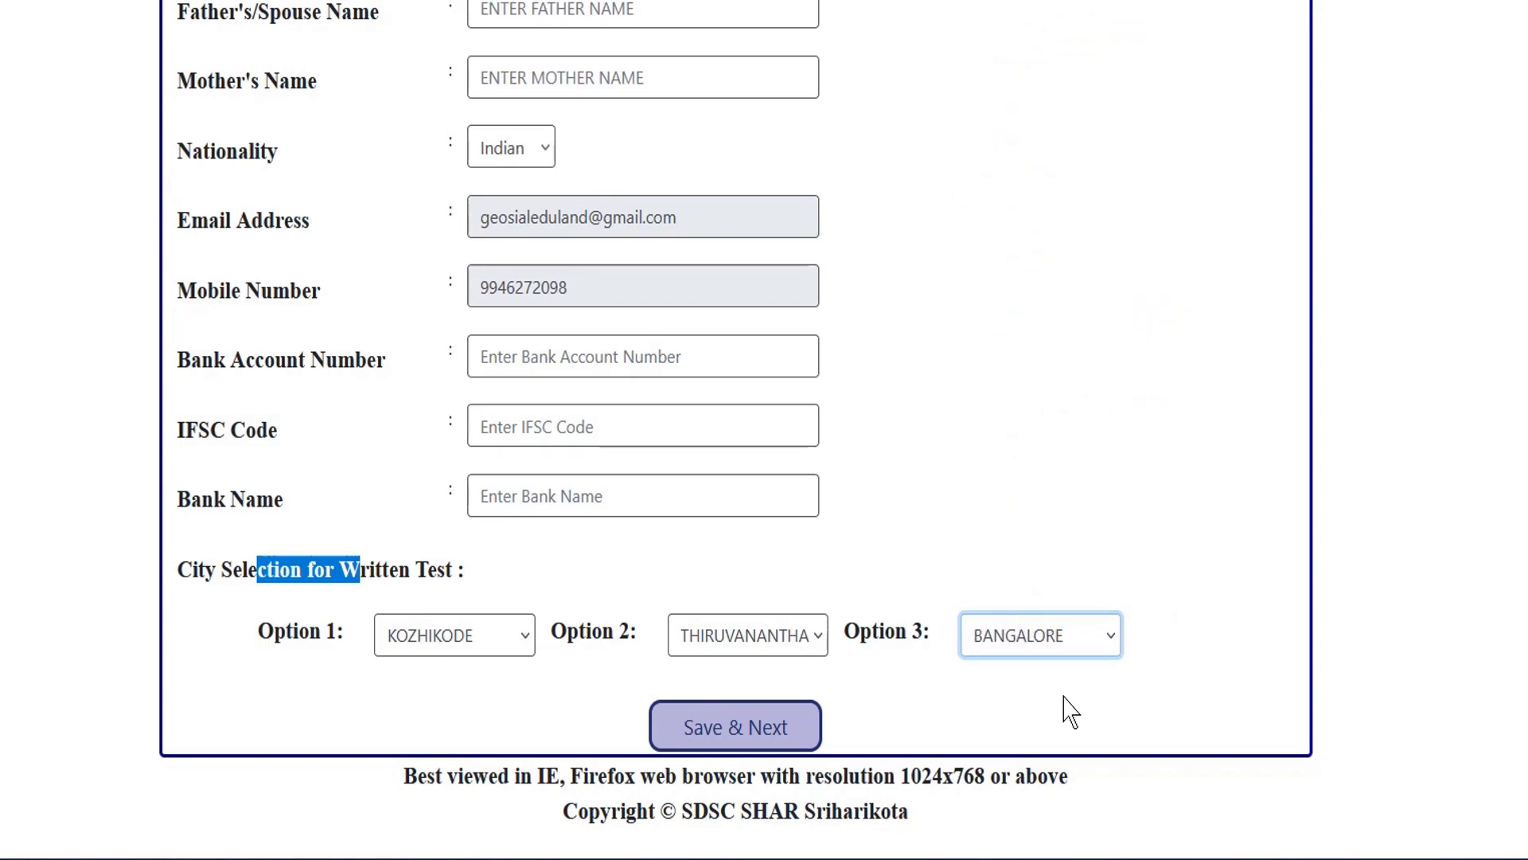
{"action": "left_click", "coordinate": [603, 8]}
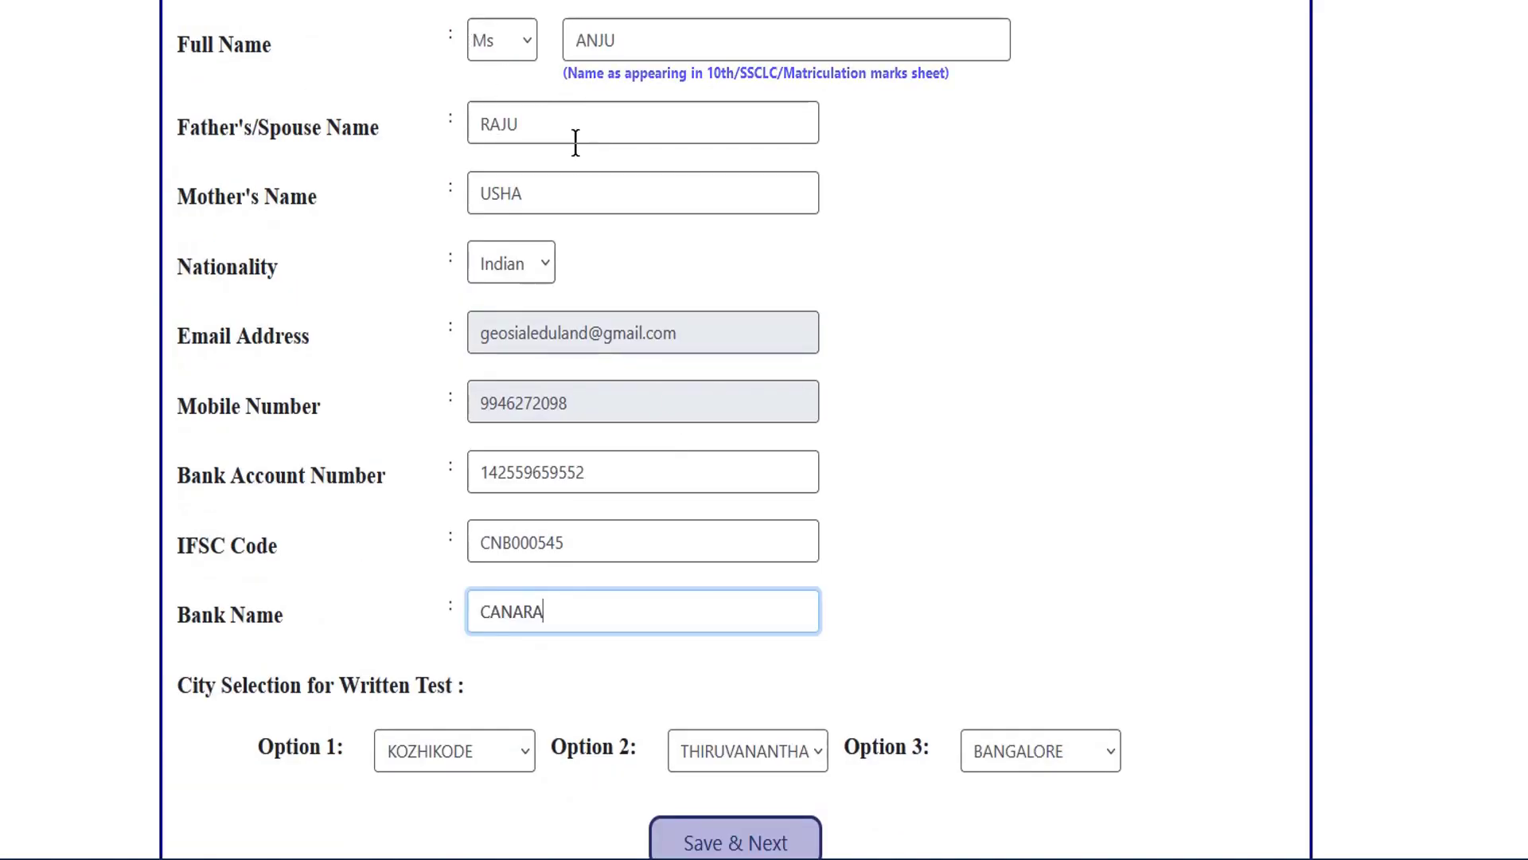
Check the entered bank account number, IFSC code and CANARA bank name.
{"action": "scroll", "coordinate": [624, 273], "scroll_direction": "down", "scroll_amount": 3}
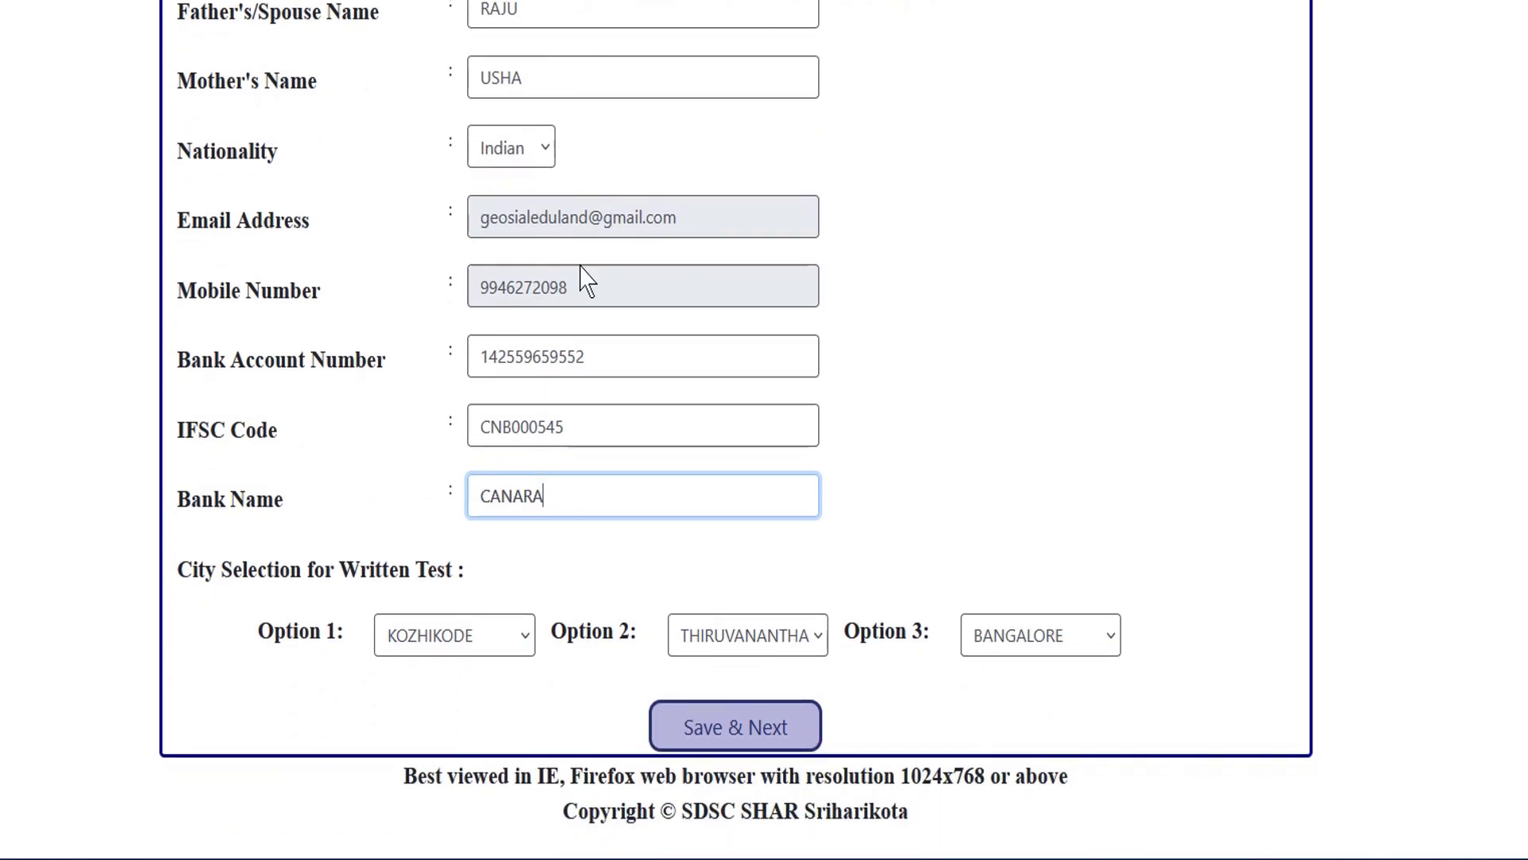
{"action": "left_click_drag", "start_coordinate": [484, 356], "coordinate": [627, 356]}
{"action": "left_click", "coordinate": [629, 359]}
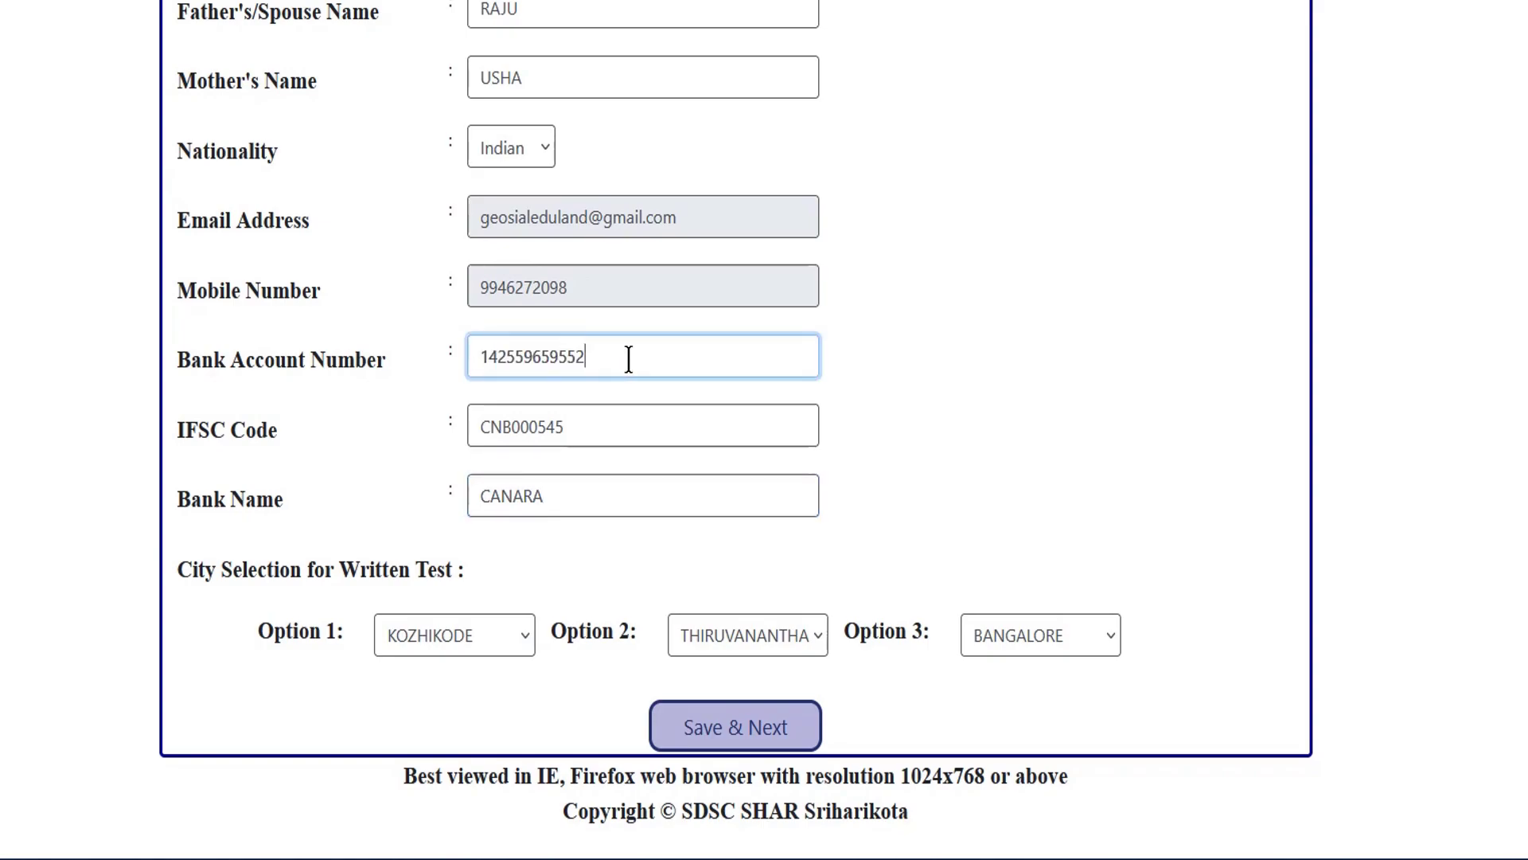
{"action": "left_click_drag", "start_coordinate": [471, 437], "coordinate": [604, 430]}
{"action": "left_click", "coordinate": [604, 430]}
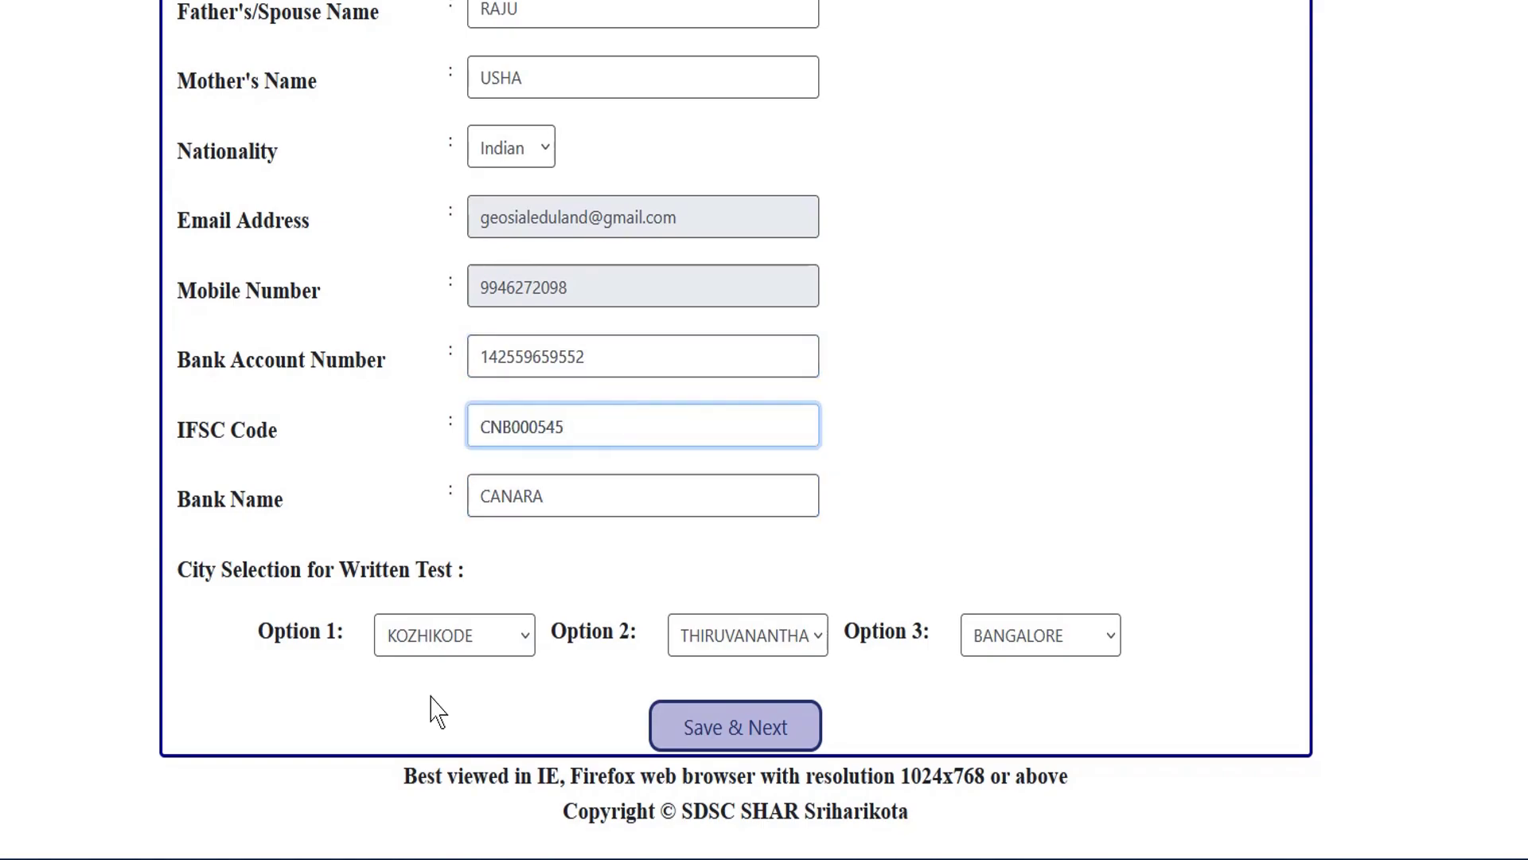
{"action": "left_click_drag", "start_coordinate": [484, 513], "coordinate": [607, 499]}
{"action": "left_click", "coordinate": [607, 499]}
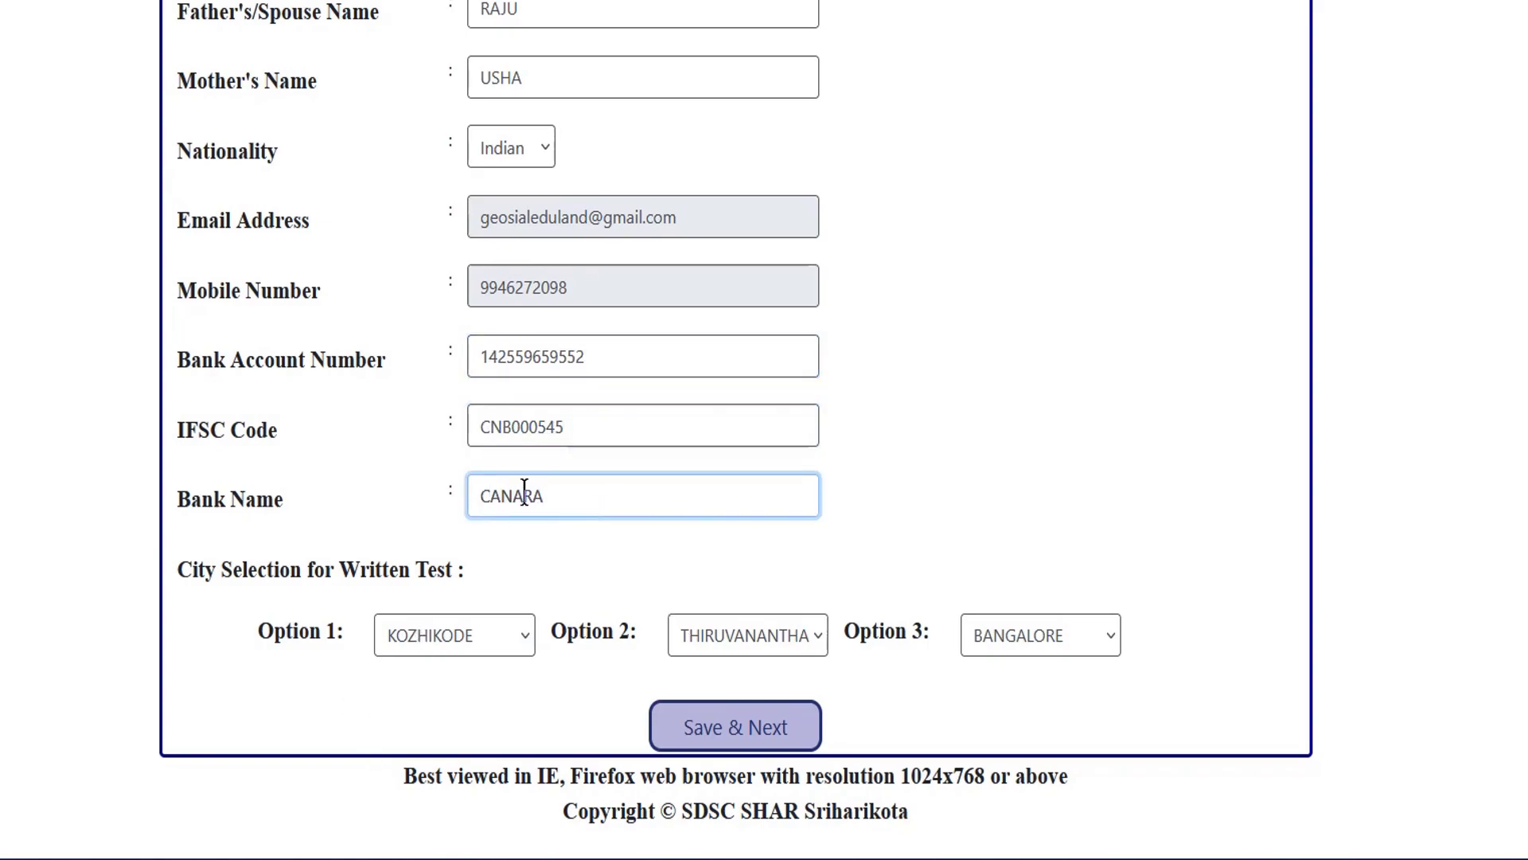
Recheck the IFSC code and account number, then save the Basic Details with Save & Next.
{"action": "left_click_drag", "start_coordinate": [527, 431], "coordinate": [621, 426]}
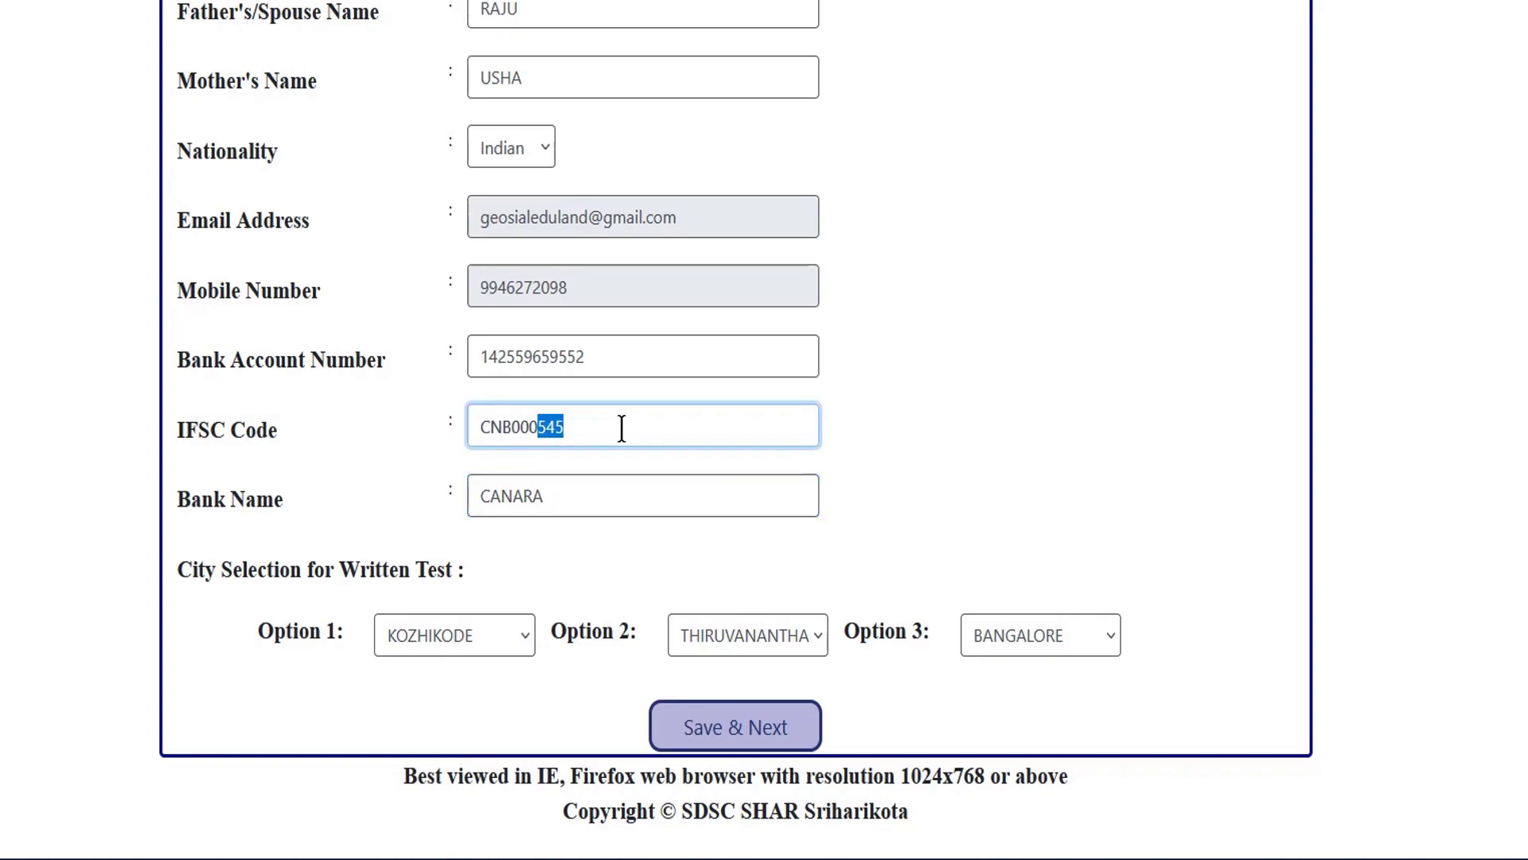
{"action": "left_click", "coordinate": [621, 427]}
{"action": "left_click_drag", "start_coordinate": [487, 350], "coordinate": [596, 358]}
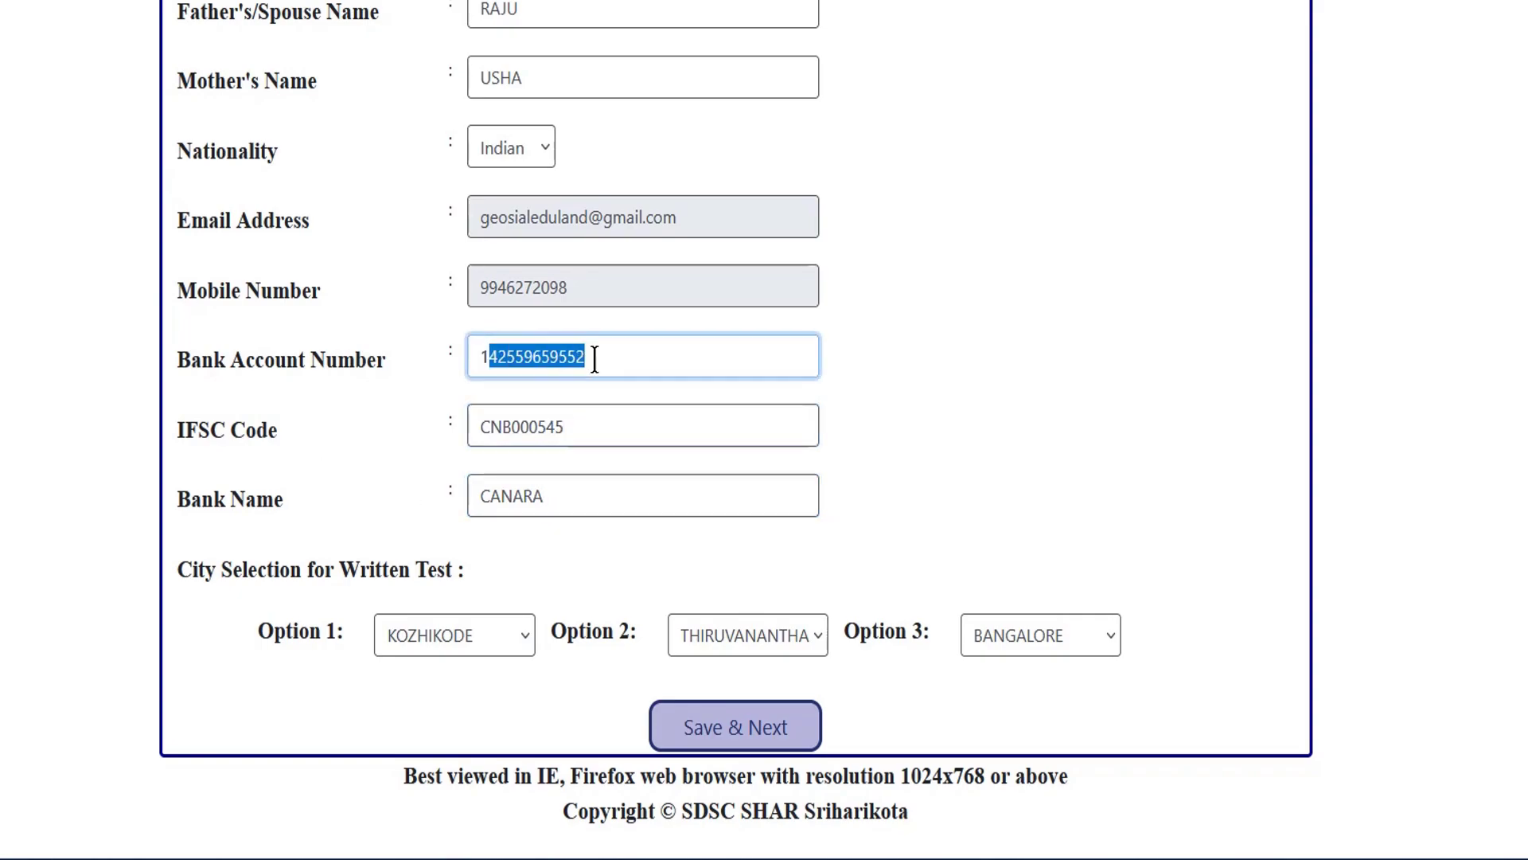
{"action": "left_click", "coordinate": [595, 358]}
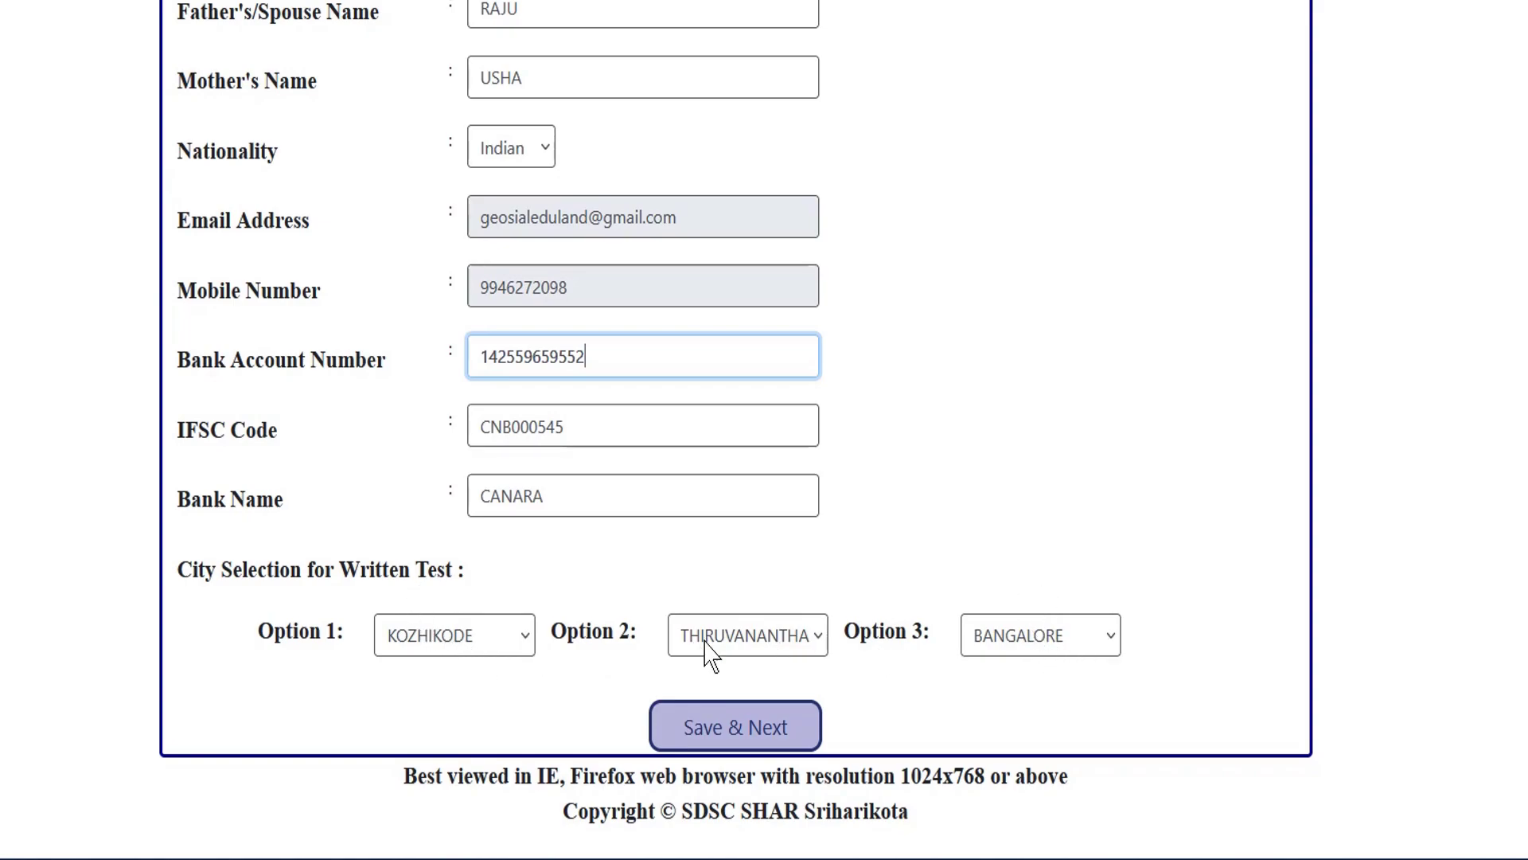
{"action": "left_click", "coordinate": [759, 736]}
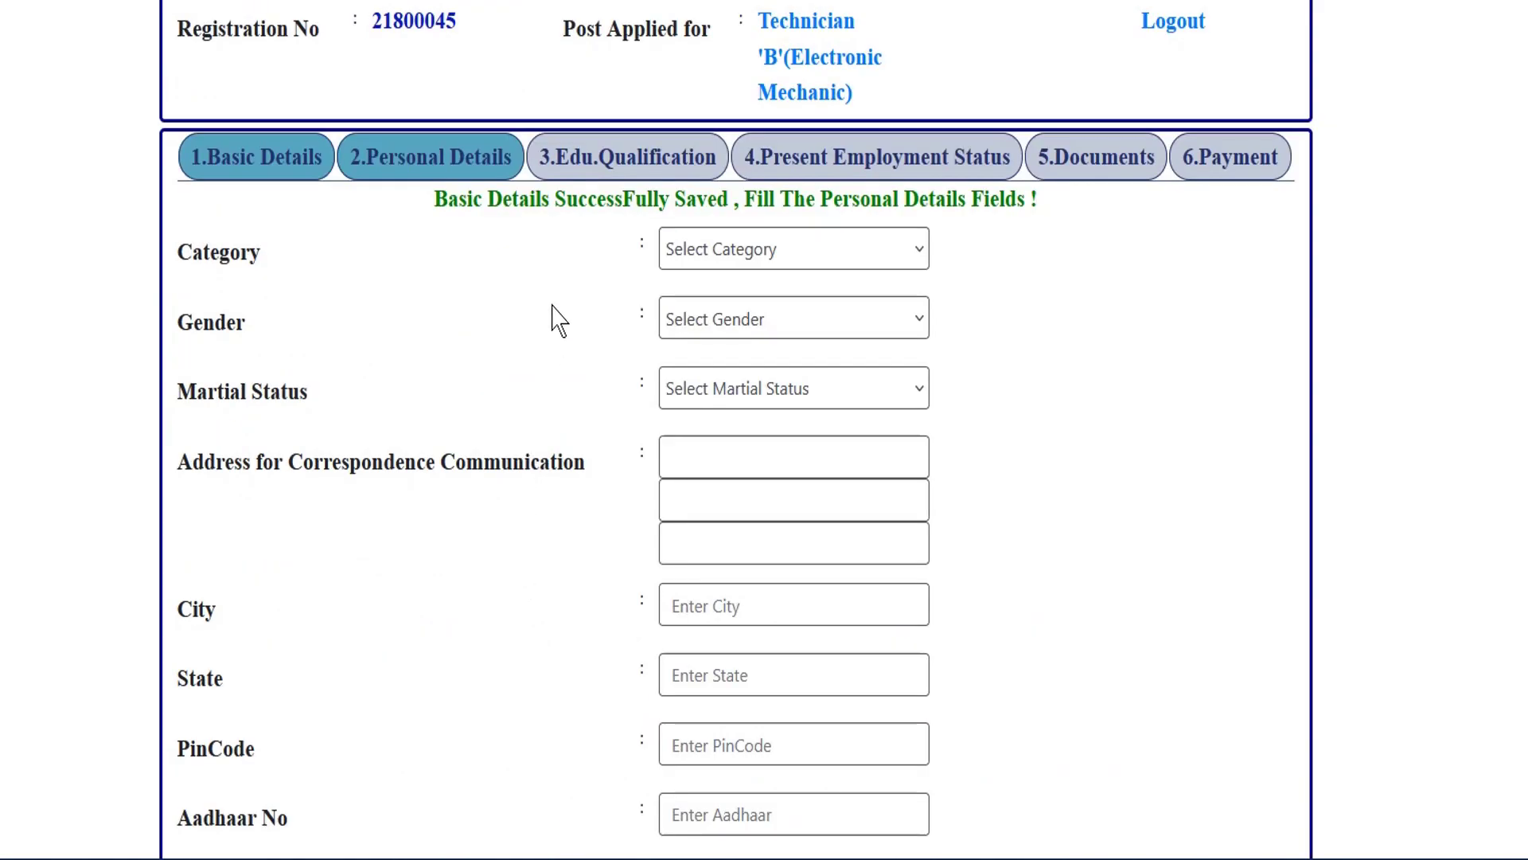
Highlight the details-saved success message on the Personal Details page.
{"action": "scroll", "coordinate": [546, 317], "scroll_direction": "down", "scroll_amount": 1}
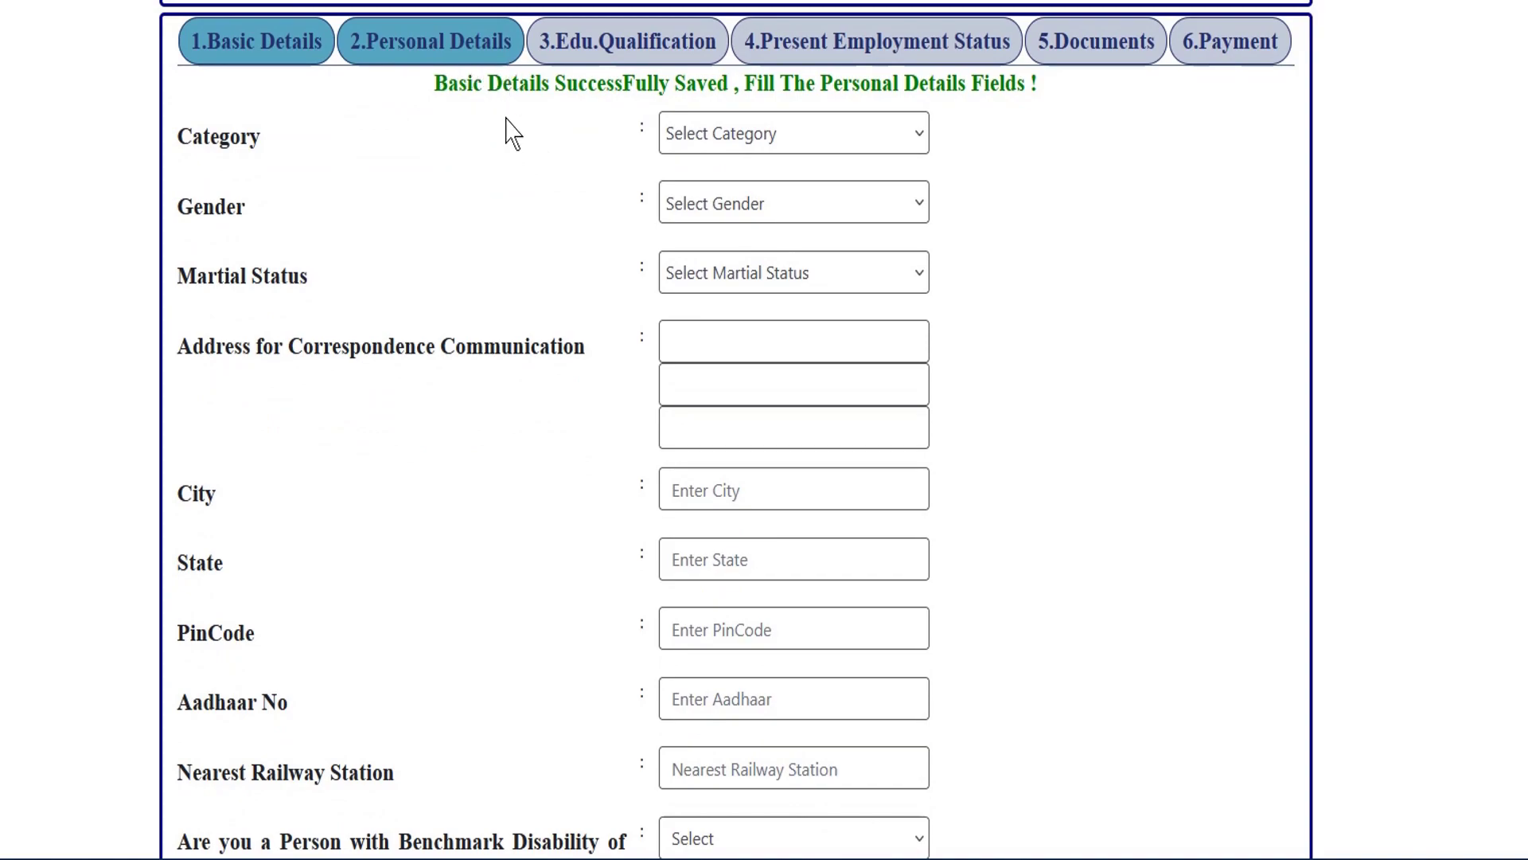
{"action": "left_click_drag", "start_coordinate": [556, 92], "coordinate": [760, 94]}
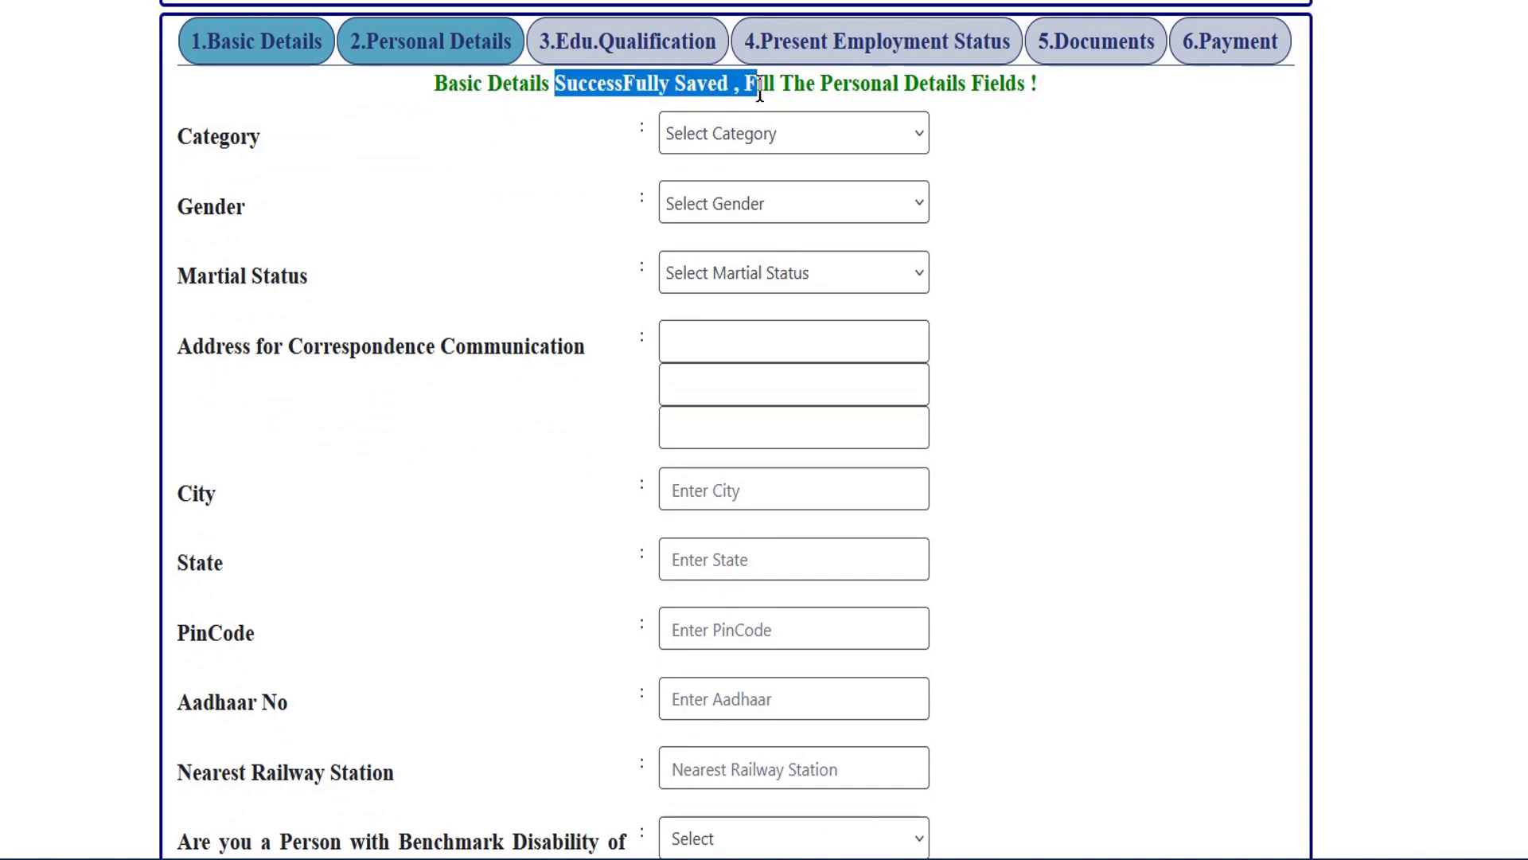
{"action": "left_click", "coordinate": [1055, 189]}
{"action": "scroll", "coordinate": [365, 170], "scroll_direction": "down", "scroll_amount": 1}
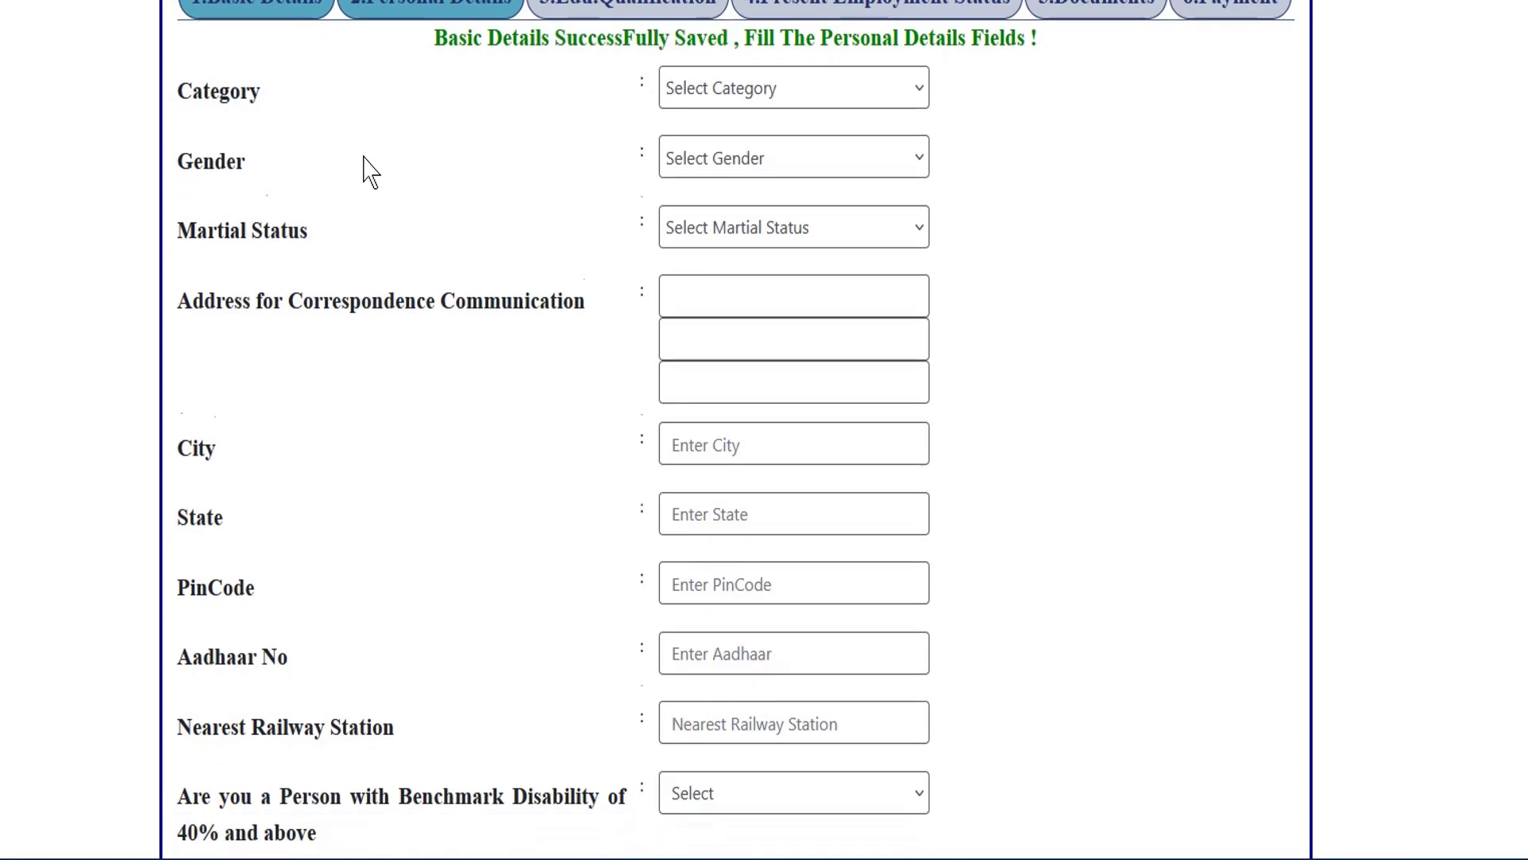
Set category to General, gender to Female and marital status to Unmarried.
{"action": "left_click", "coordinate": [820, 20]}
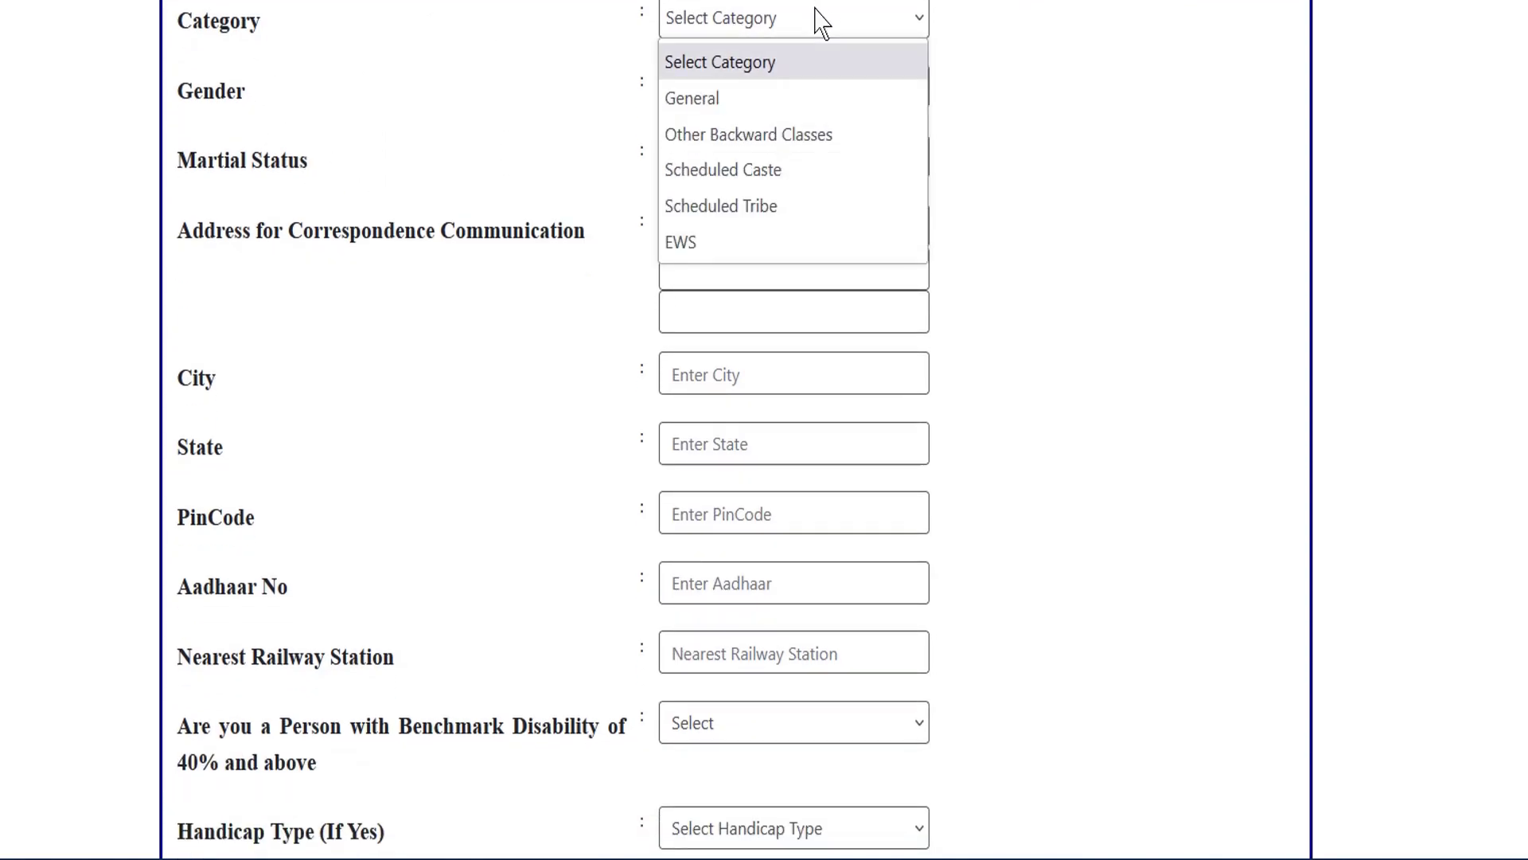
{"action": "left_click", "coordinate": [717, 99]}
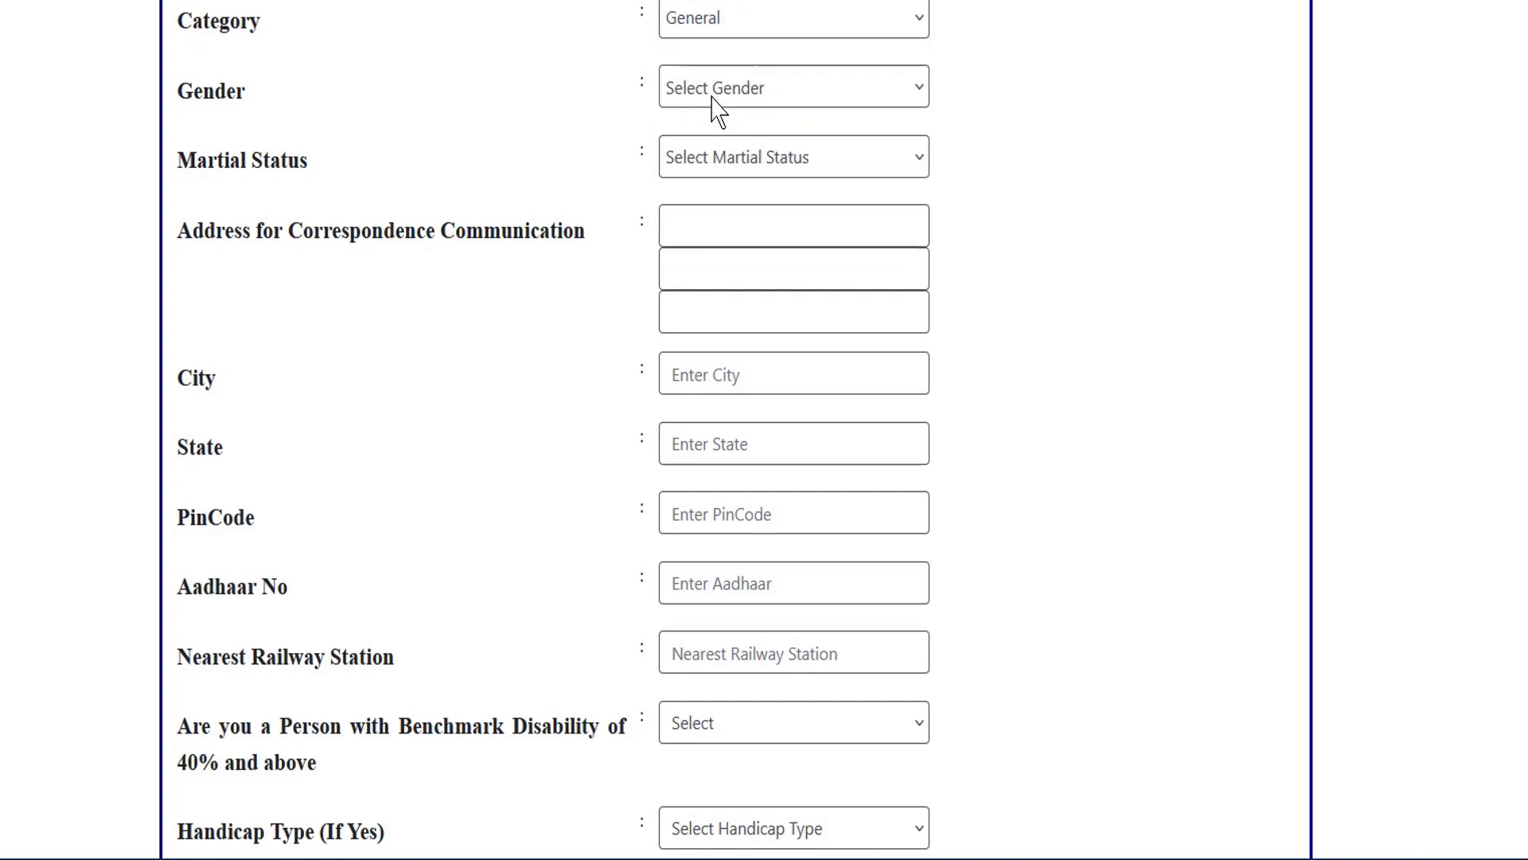
{"action": "left_click", "coordinate": [796, 100]}
{"action": "left_click", "coordinate": [716, 204]}
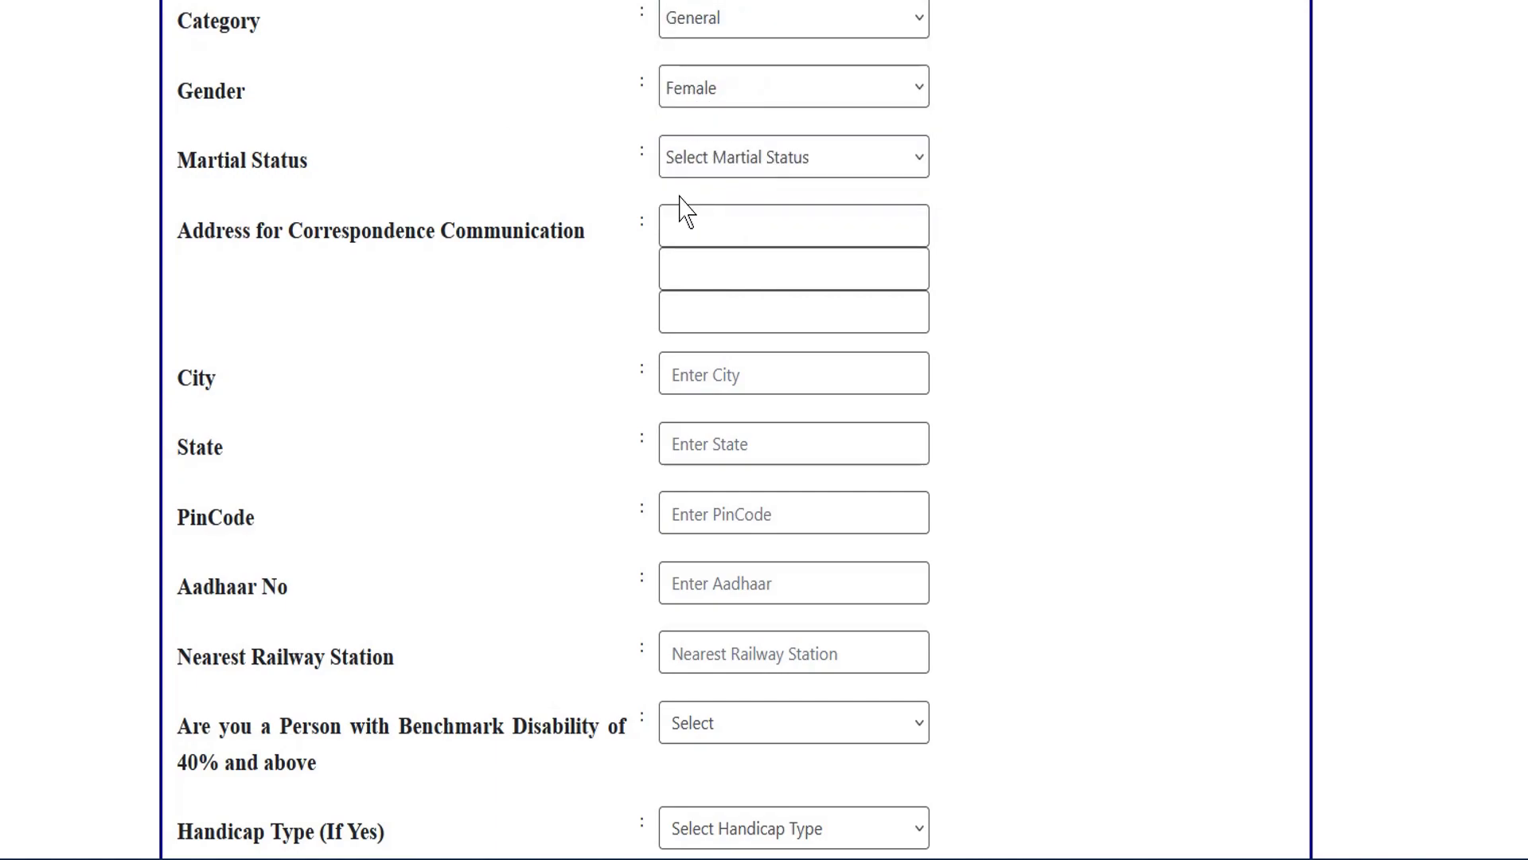
{"action": "left_click", "coordinate": [723, 160]}
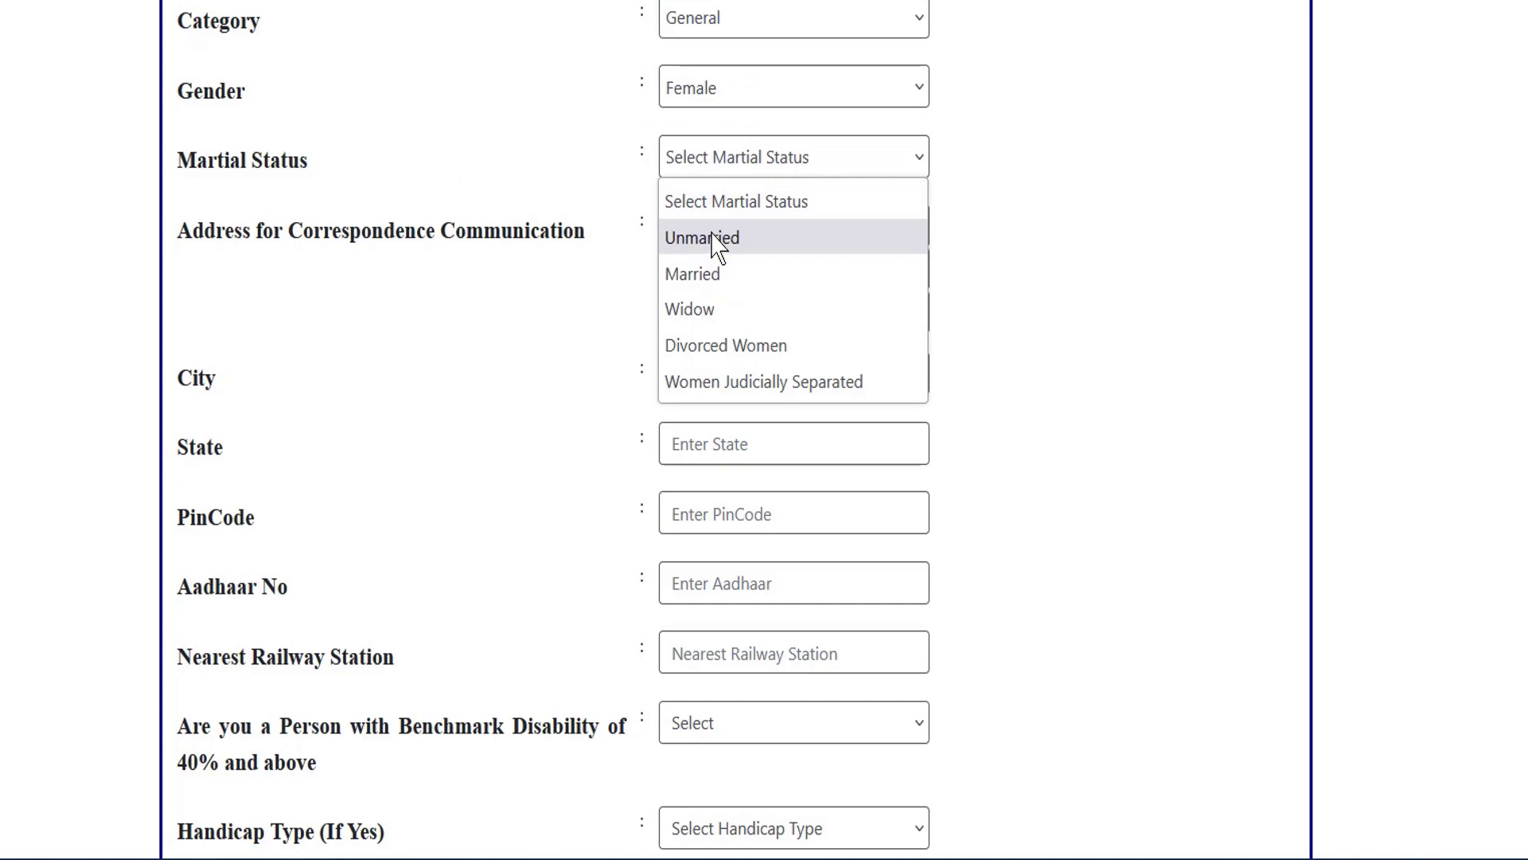
{"action": "left_click", "coordinate": [717, 236]}
Move through the correspondence address, City, State, PinCode, Aadhaar and railway station fields.
{"action": "scroll", "coordinate": [1006, 251], "scroll_direction": "down", "scroll_amount": 2}
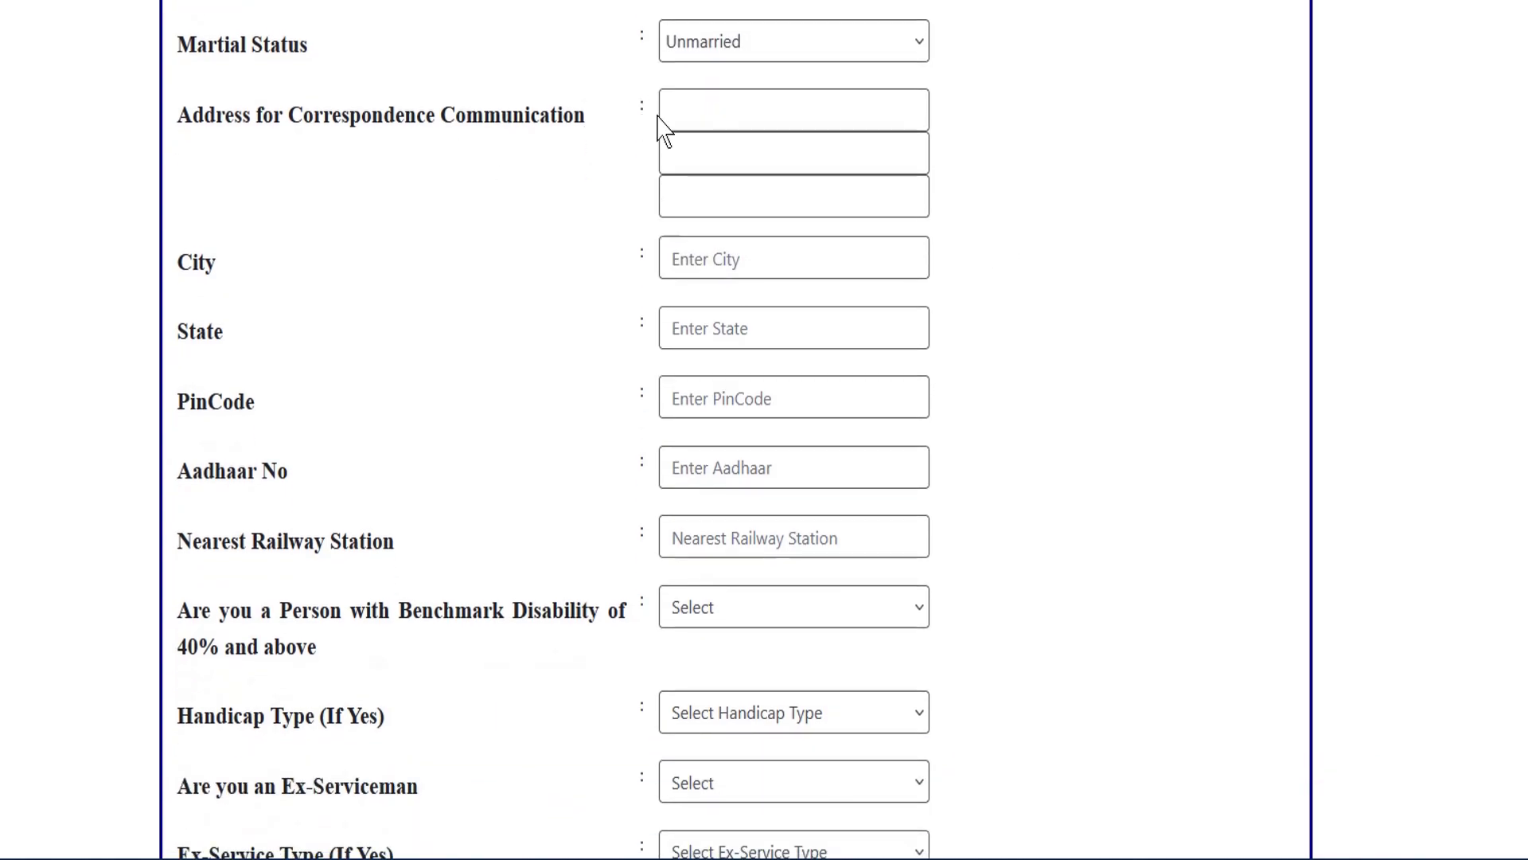
{"action": "left_click", "coordinate": [700, 109]}
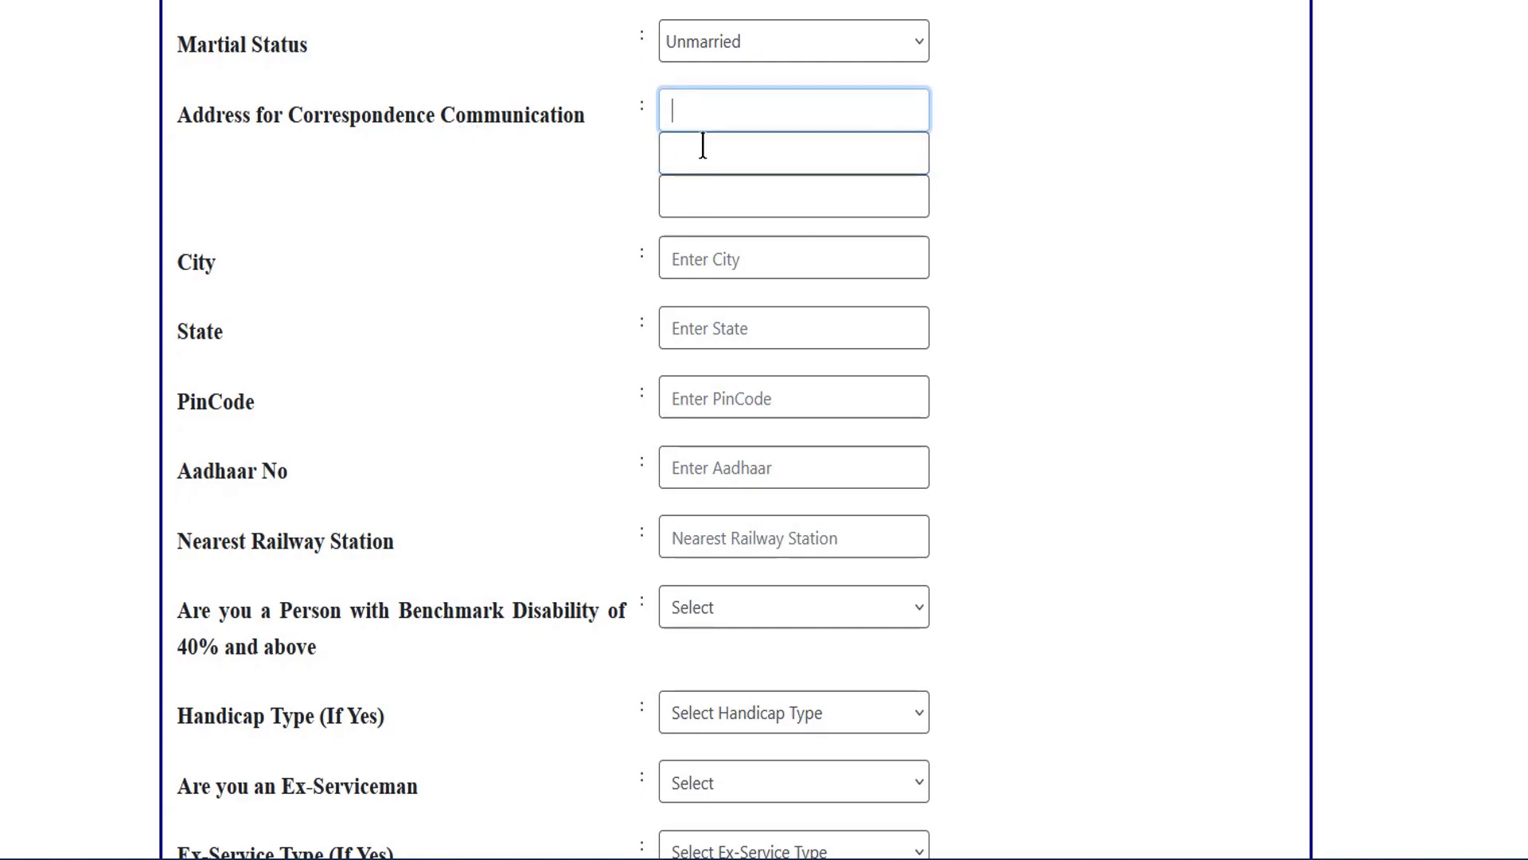
{"action": "left_click", "coordinate": [699, 188]}
{"action": "scroll", "coordinate": [948, 229], "scroll_direction": "down", "scroll_amount": 3}
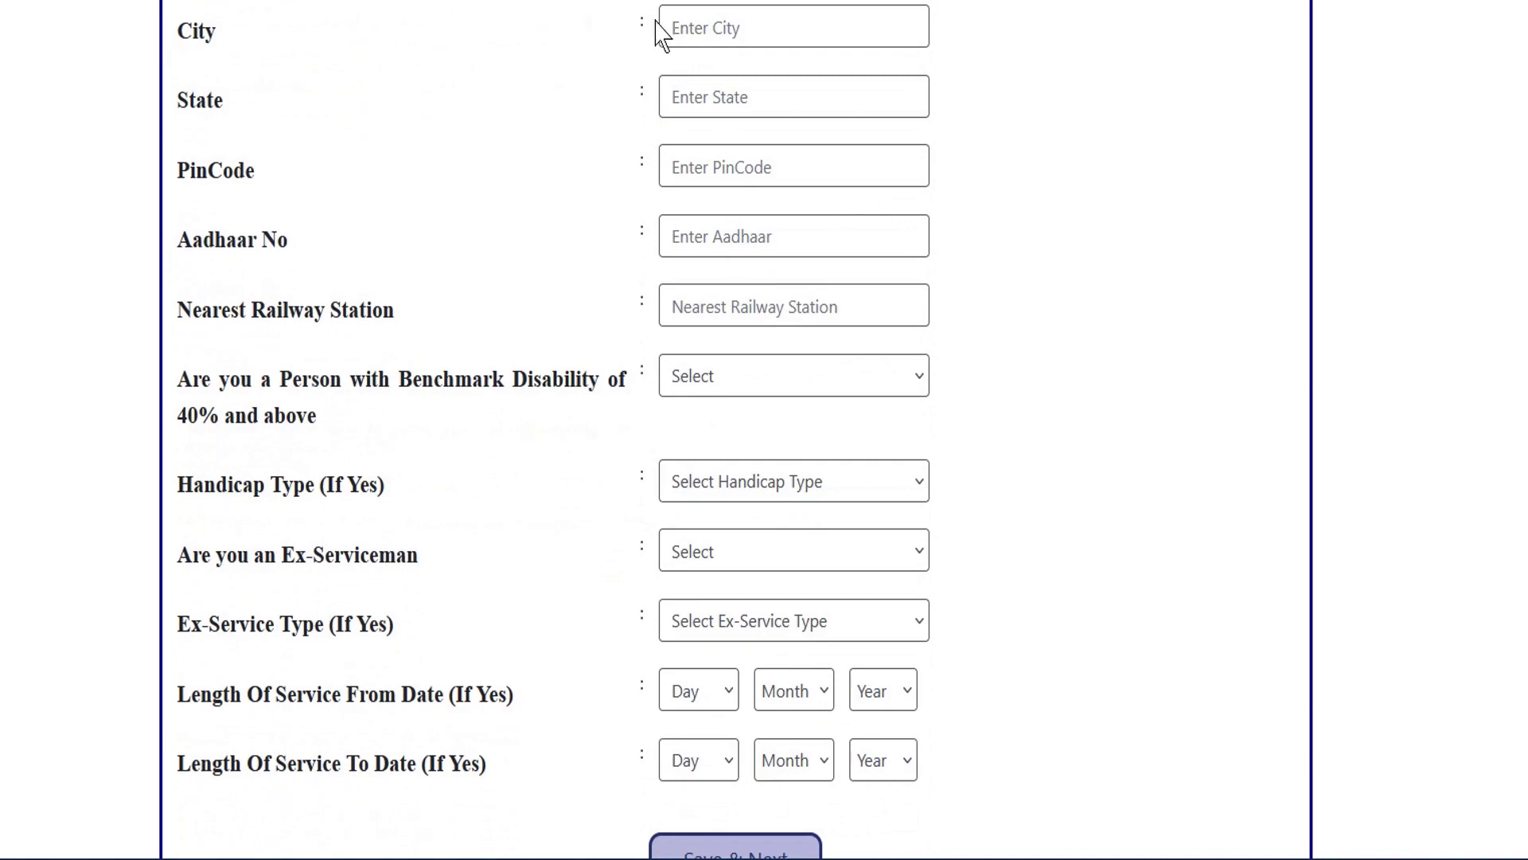
{"action": "left_click", "coordinate": [692, 25]}
{"action": "left_click", "coordinate": [716, 111]}
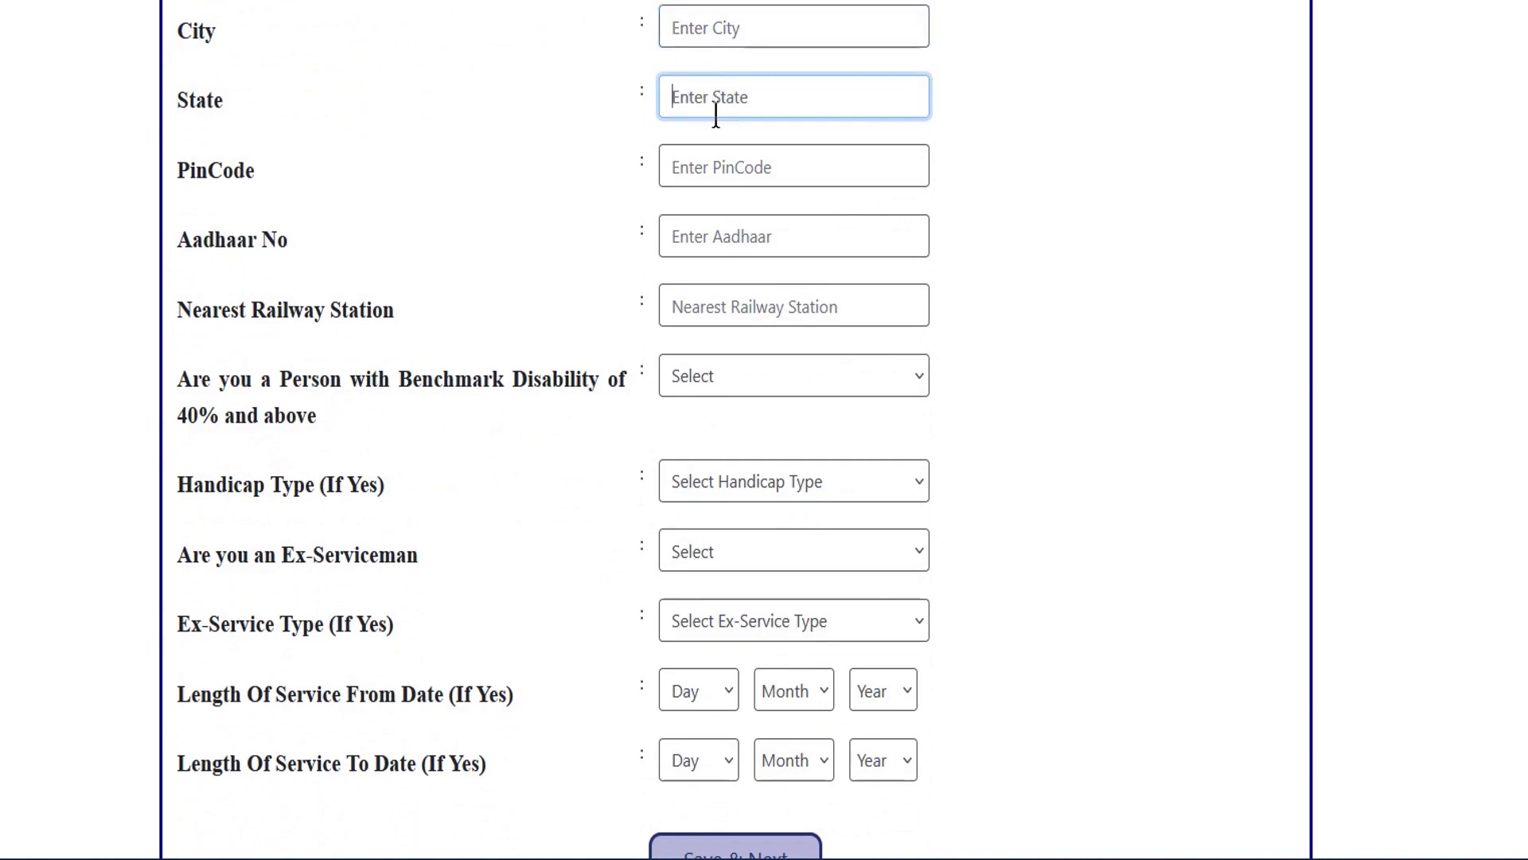
{"action": "left_click", "coordinate": [722, 174]}
{"action": "left_click", "coordinate": [721, 236]}
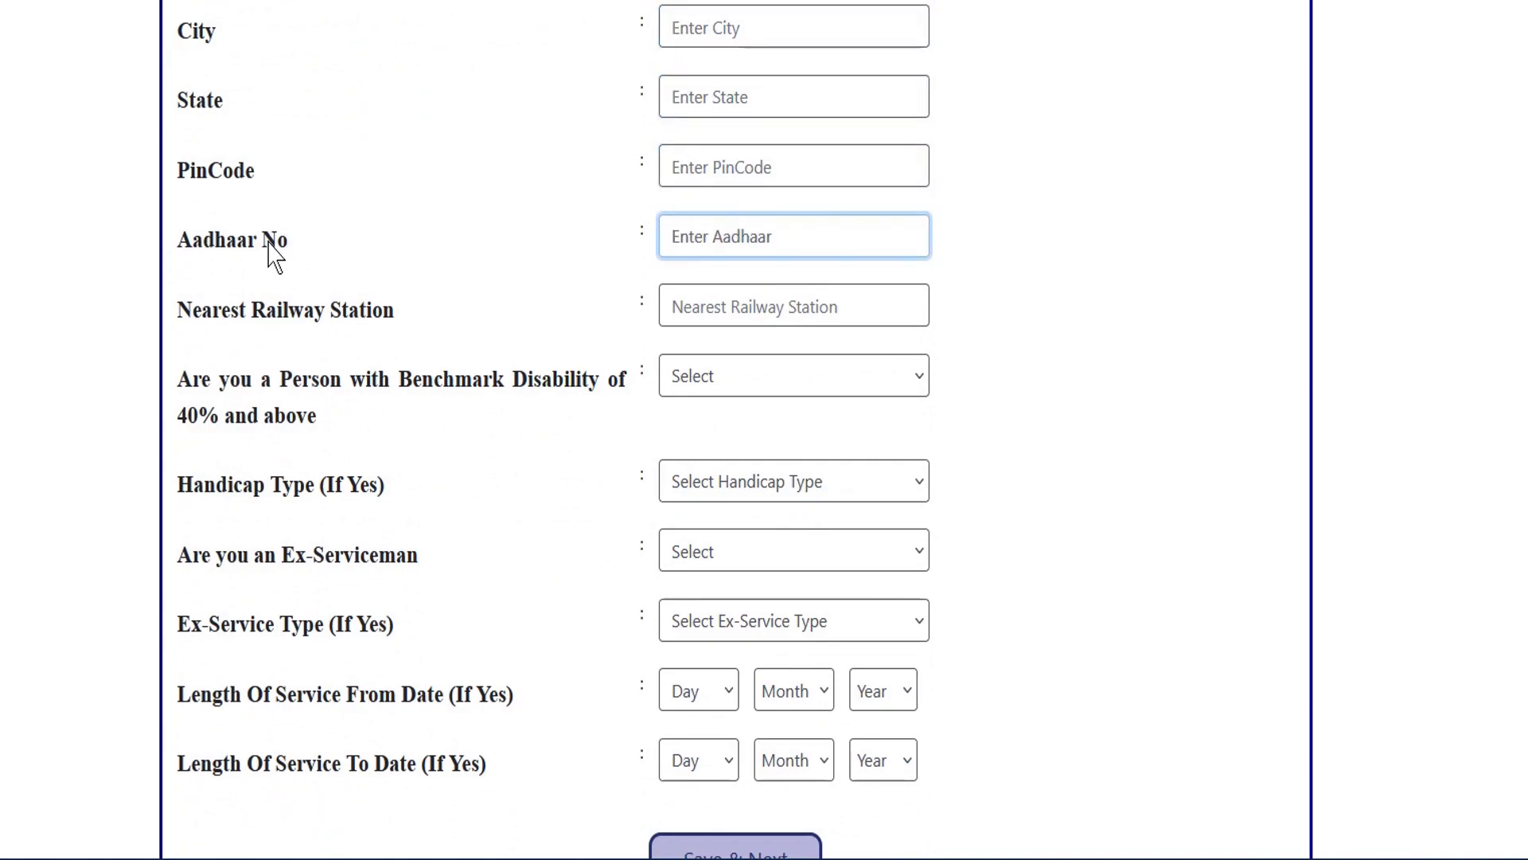
{"action": "scroll", "coordinate": [701, 295], "scroll_direction": "down", "scroll_amount": 3}
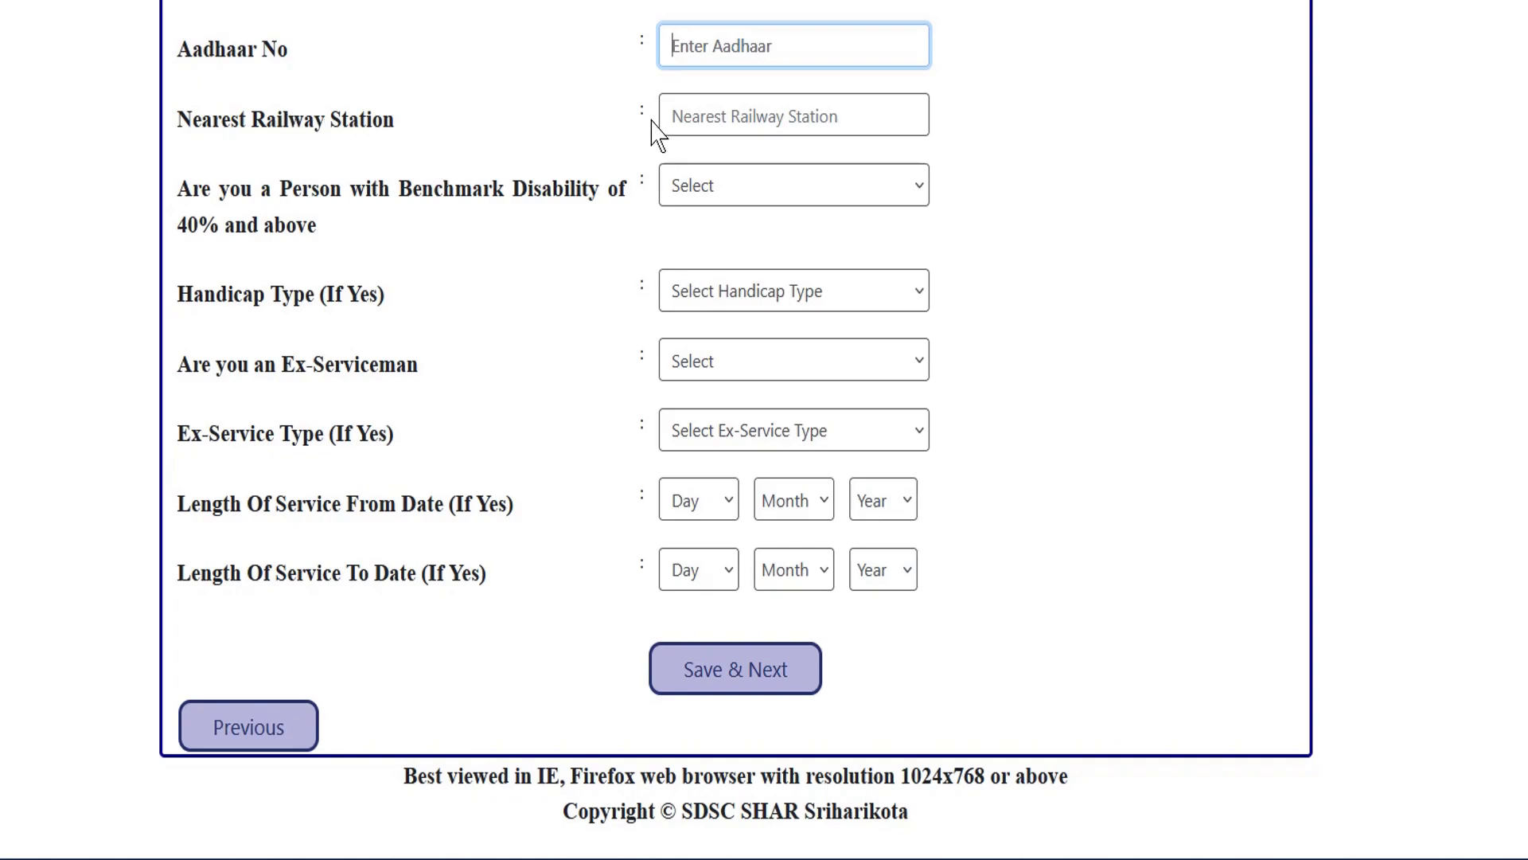
{"action": "left_click", "coordinate": [705, 112]}
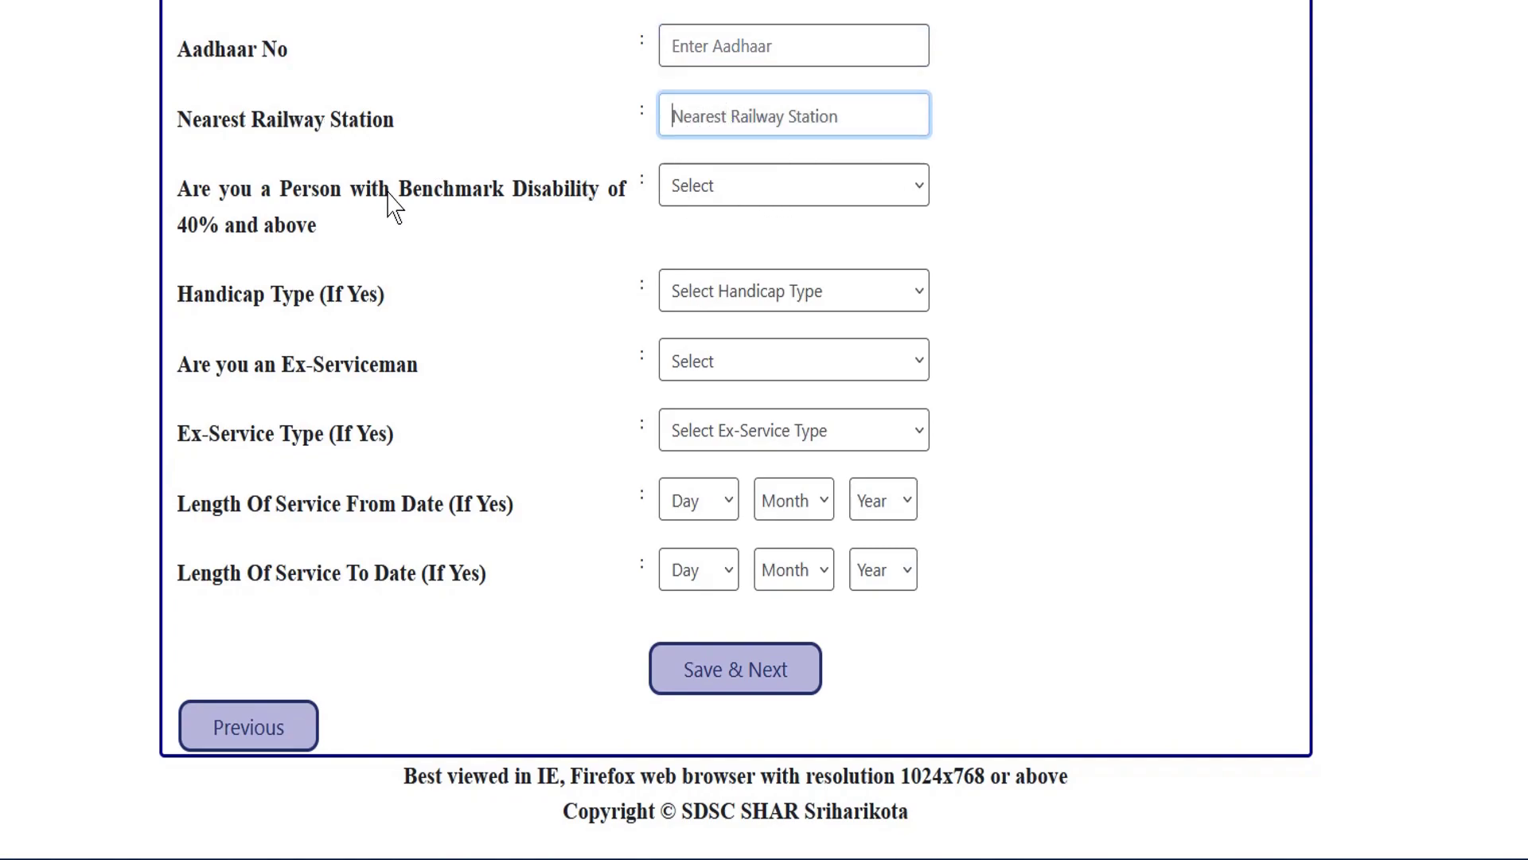
Answer No to the benchmark disability question after briefly trying Yes.
{"action": "left_click", "coordinate": [700, 191]}
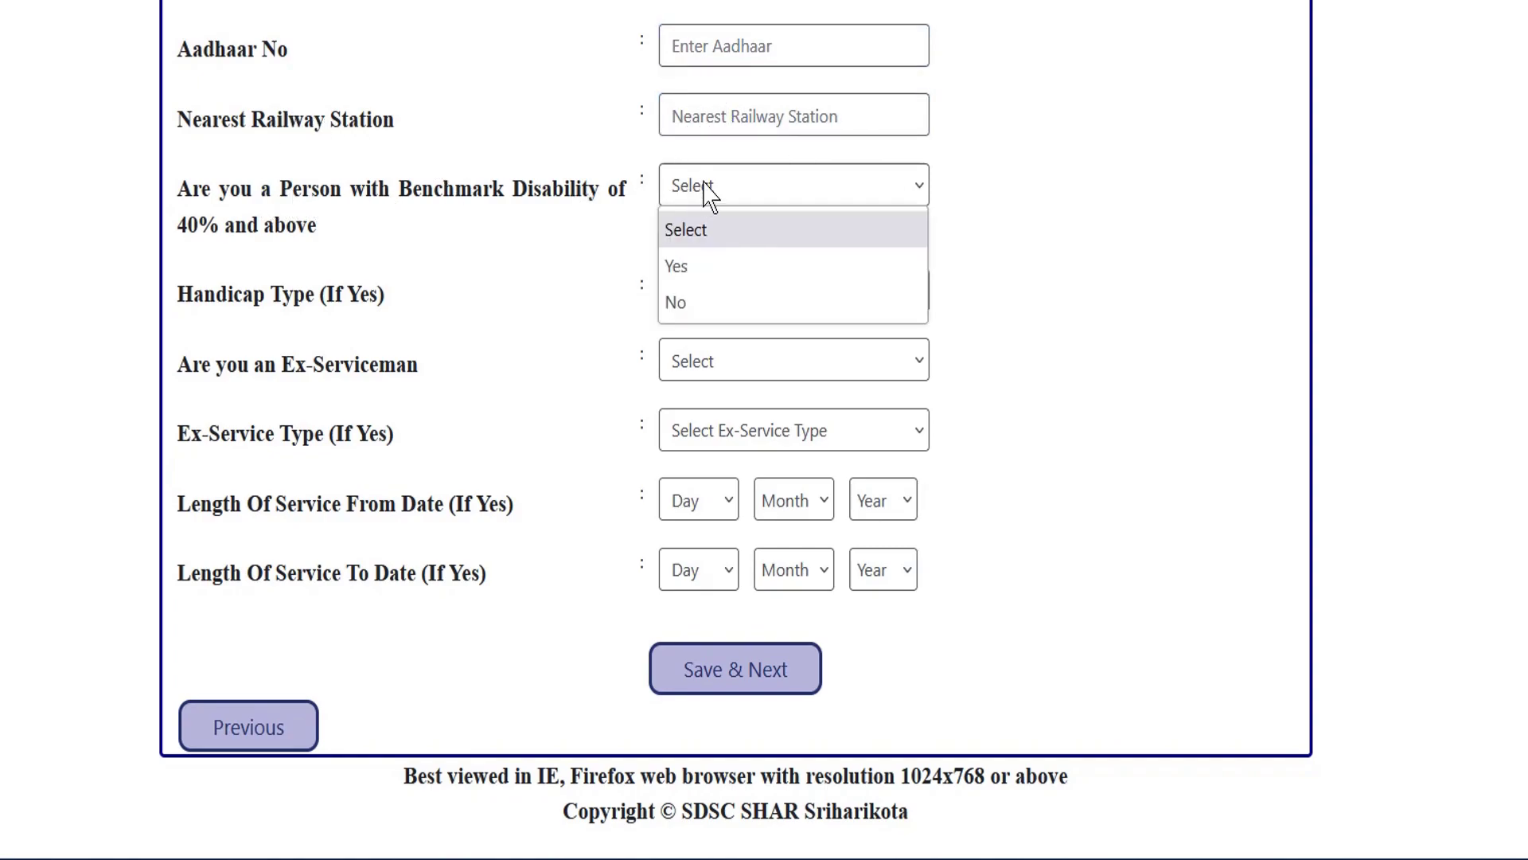
{"action": "left_click", "coordinate": [692, 303]}
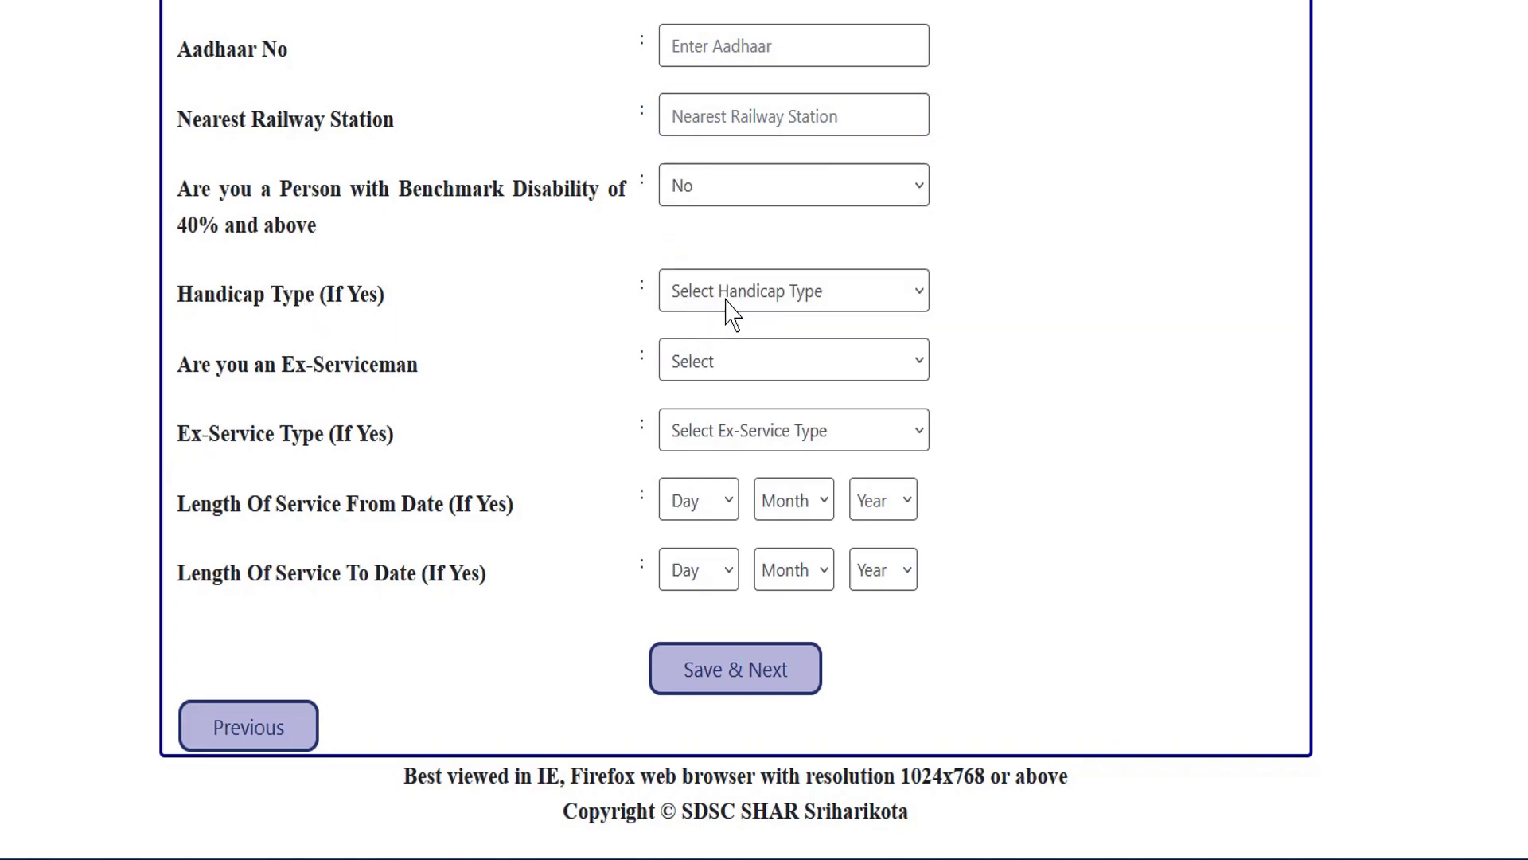
{"action": "left_click", "coordinate": [699, 182]}
{"action": "left_click", "coordinate": [686, 266]}
{"action": "left_click", "coordinate": [703, 301]}
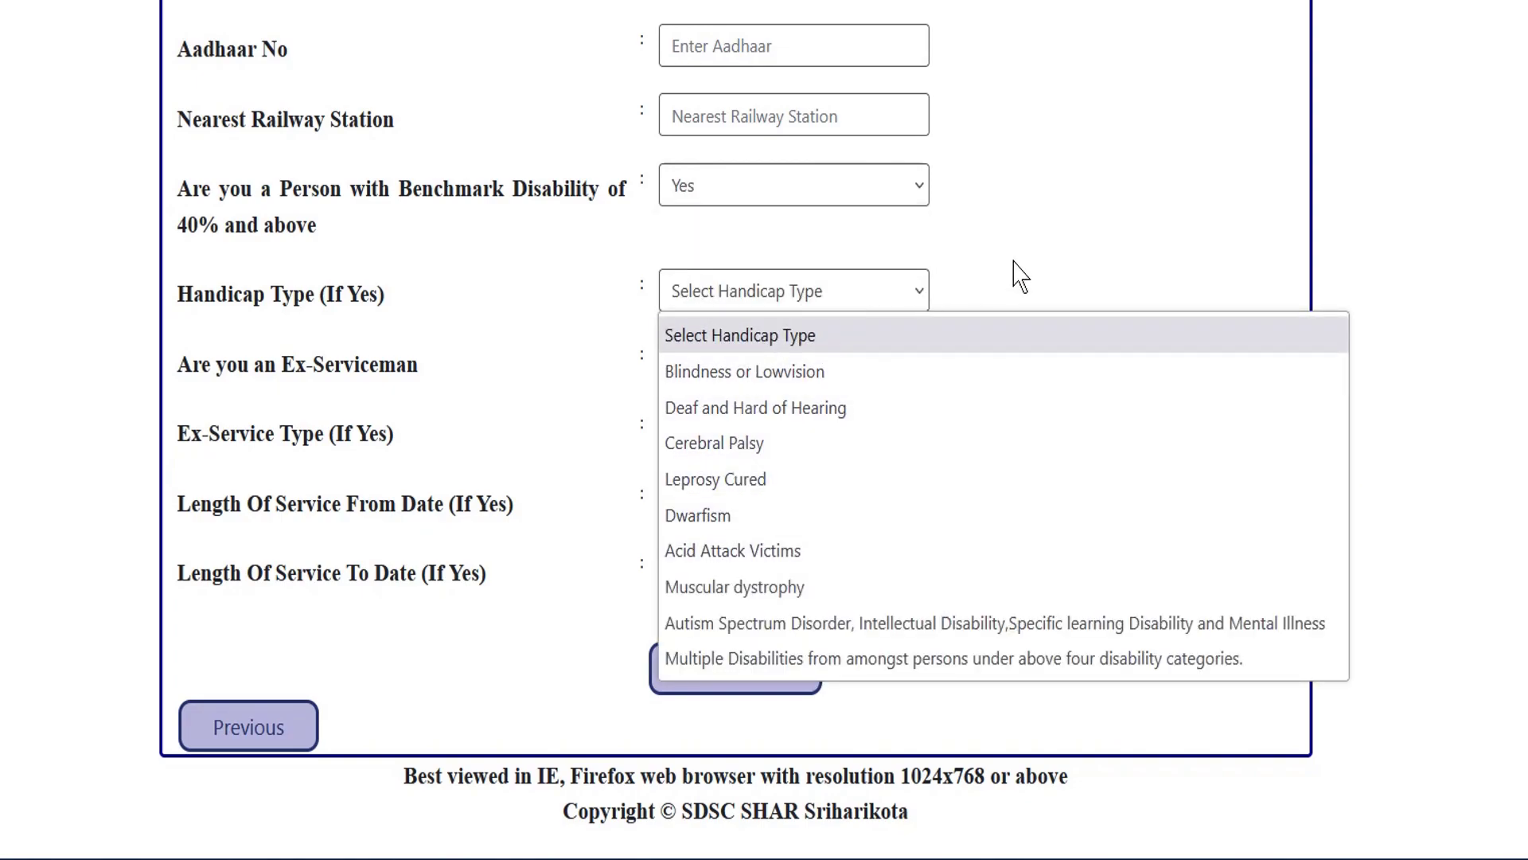
{"action": "left_click", "coordinate": [858, 203]}
{"action": "left_click", "coordinate": [835, 199]}
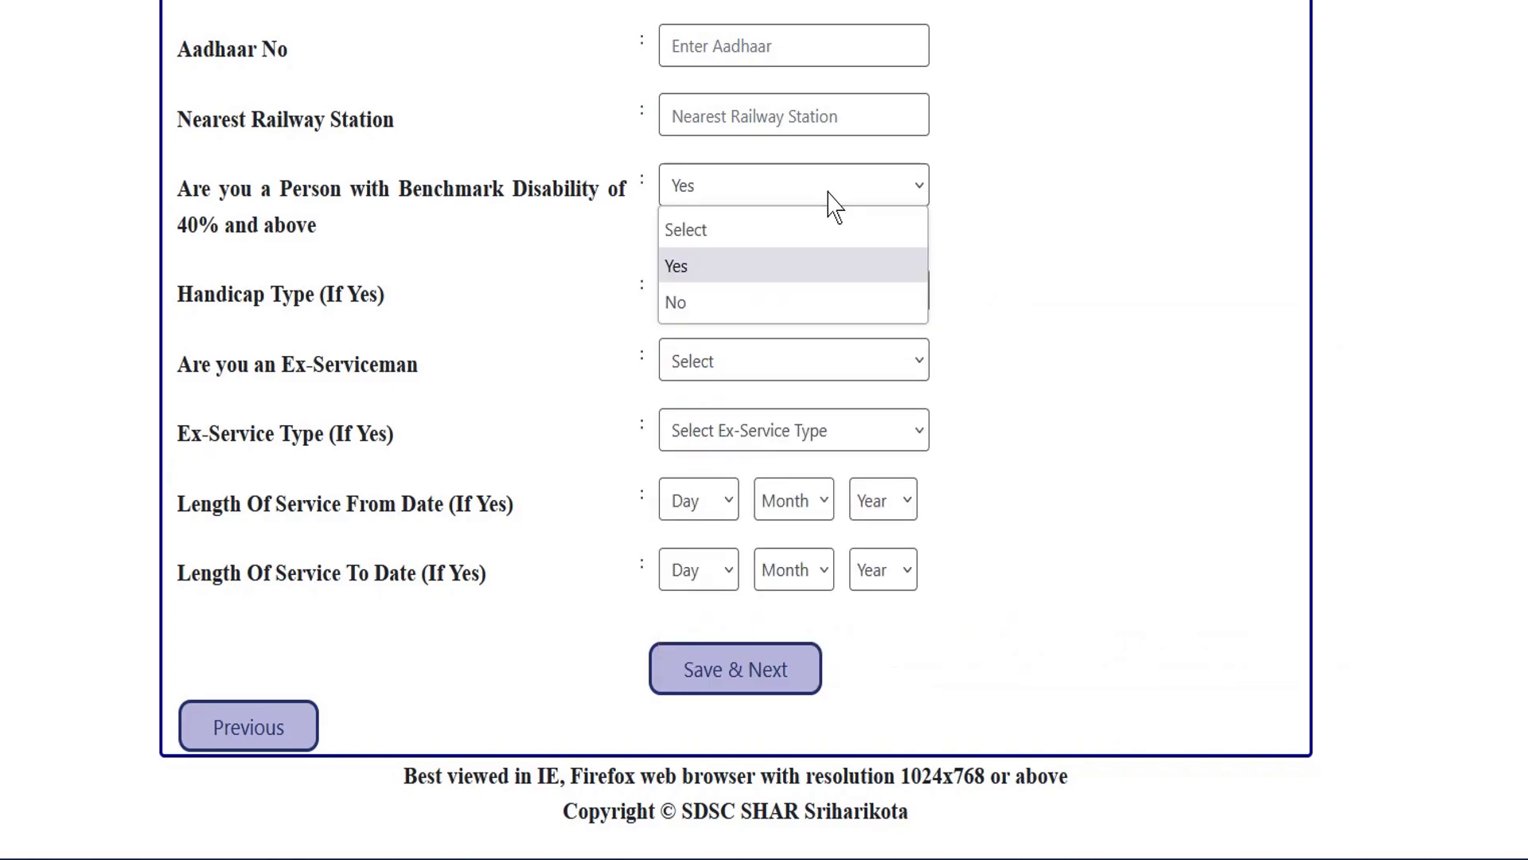
{"action": "left_click", "coordinate": [694, 304]}
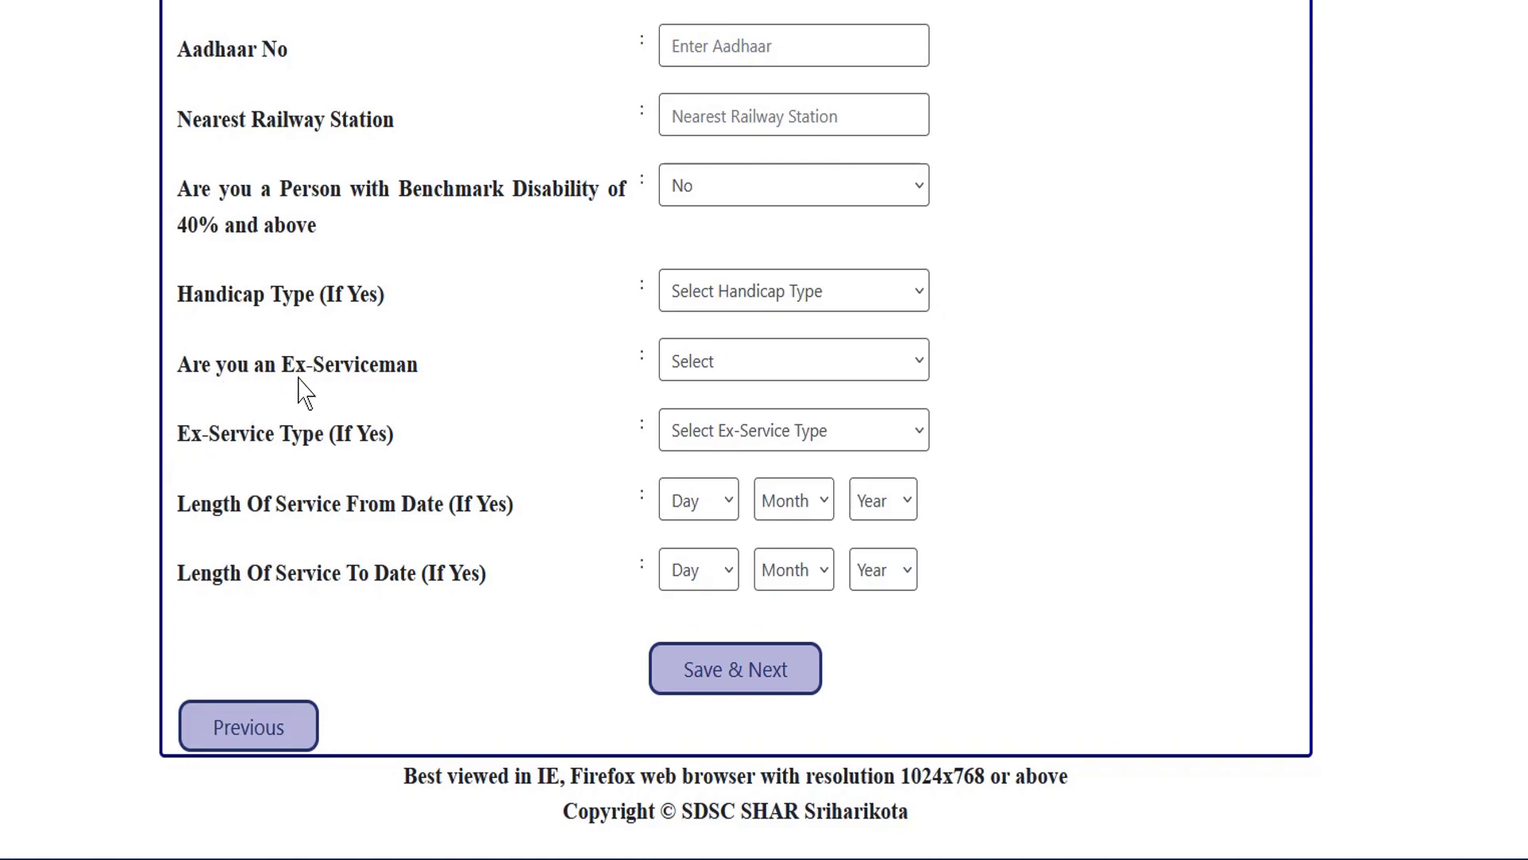
Answer No to the ex-serviceman question.
{"action": "left_click", "coordinate": [728, 362]}
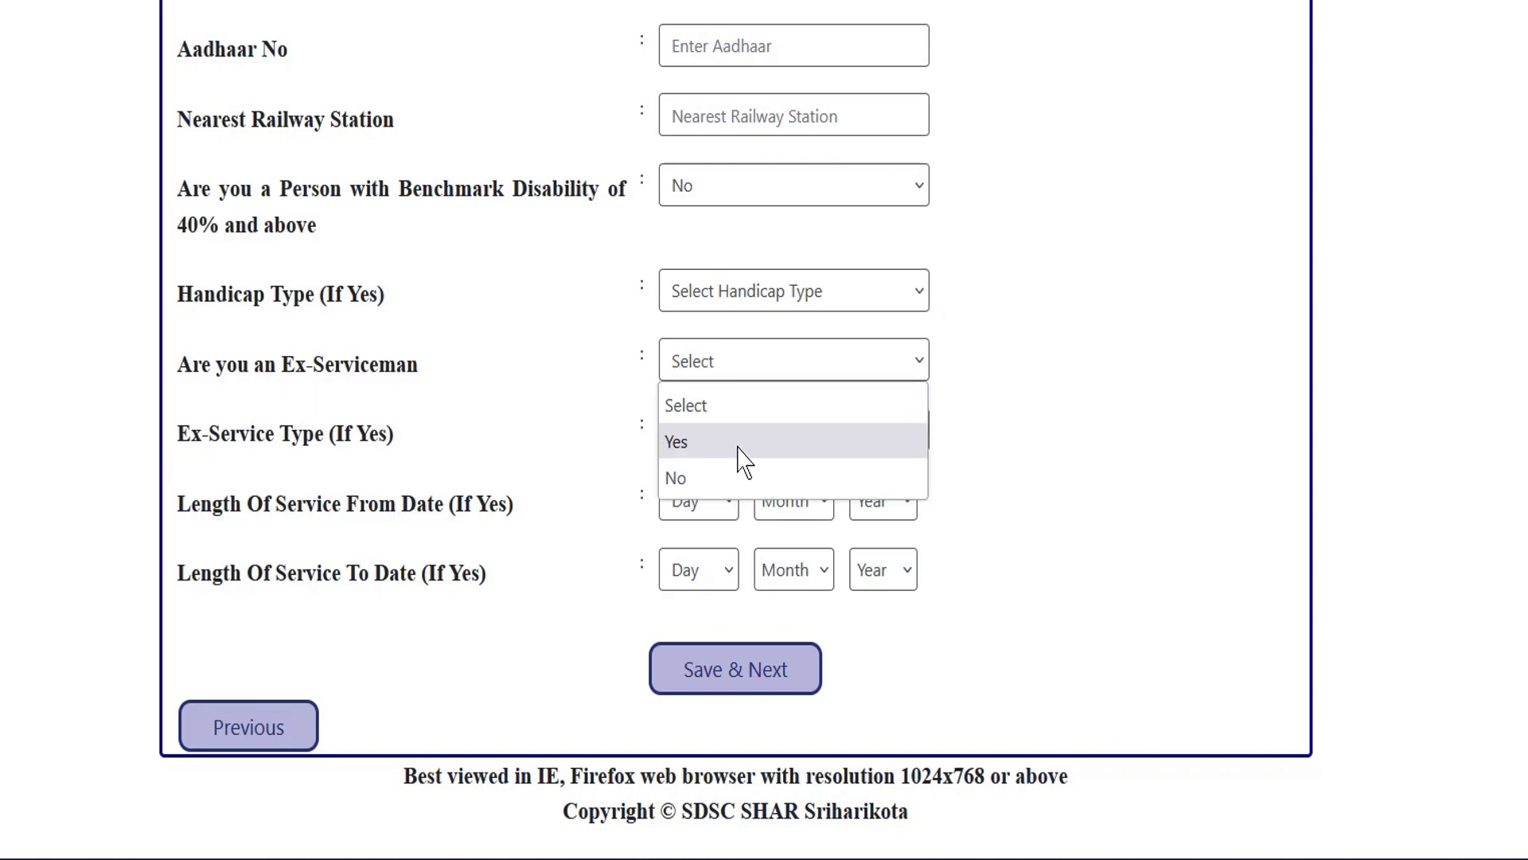
{"action": "left_click", "coordinate": [692, 478]}
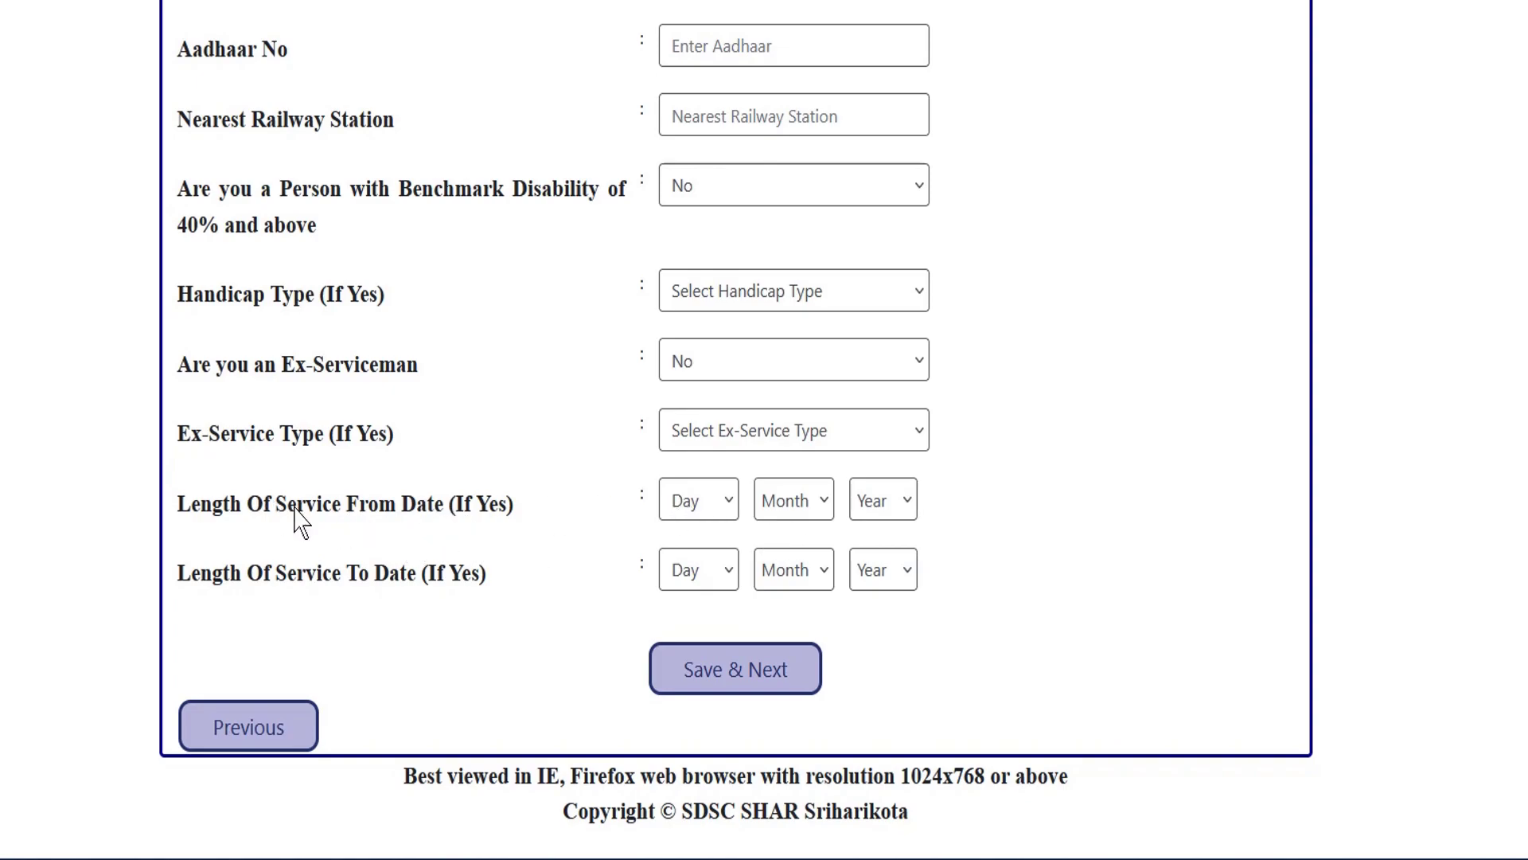
{"action": "left_click_drag", "start_coordinate": [265, 573], "coordinate": [474, 583]}
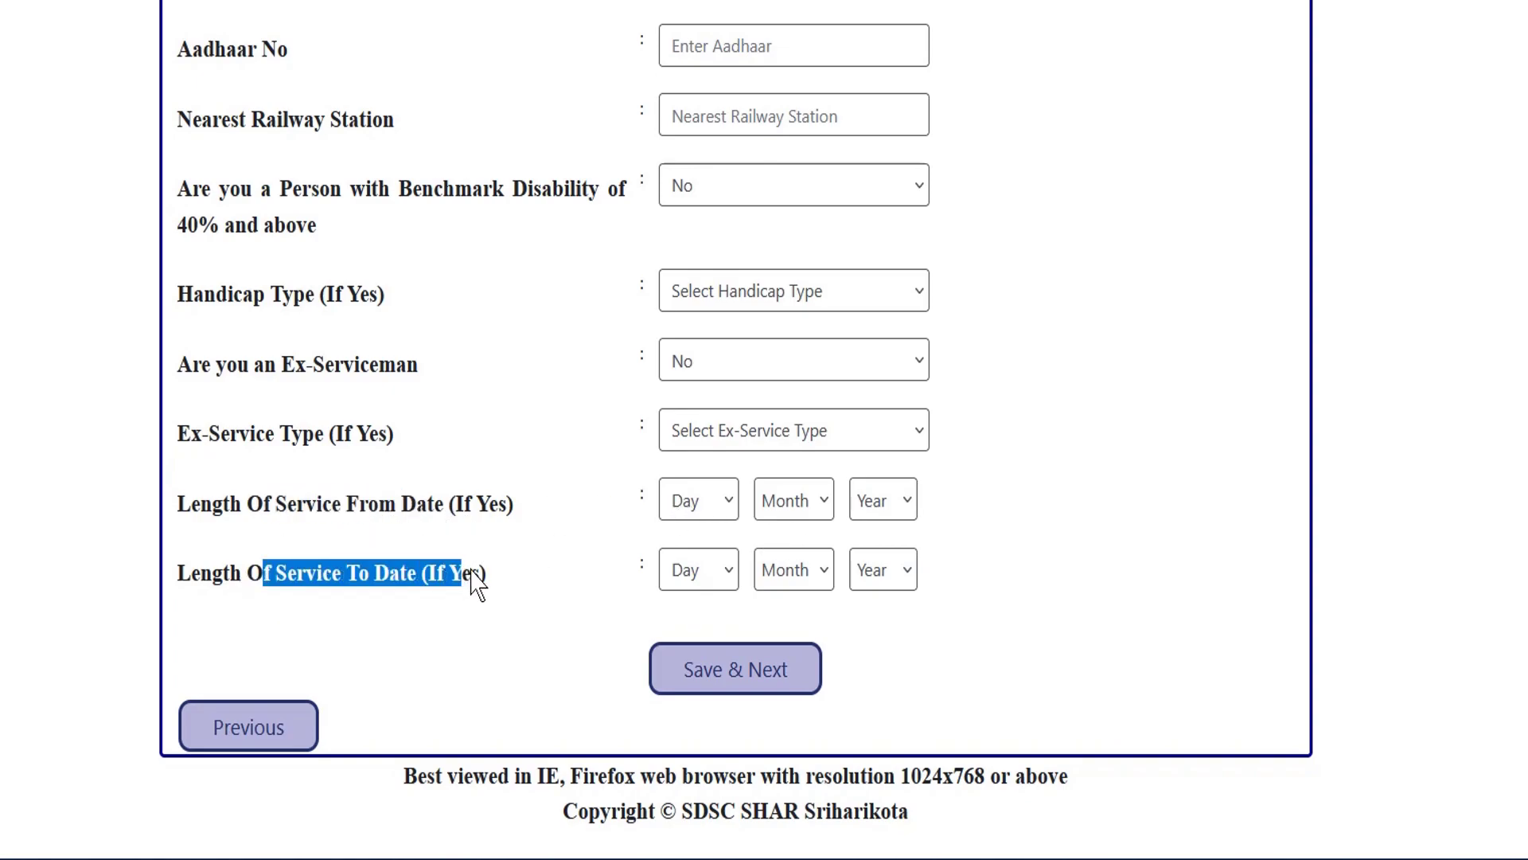
{"action": "left_click", "coordinate": [475, 584]}
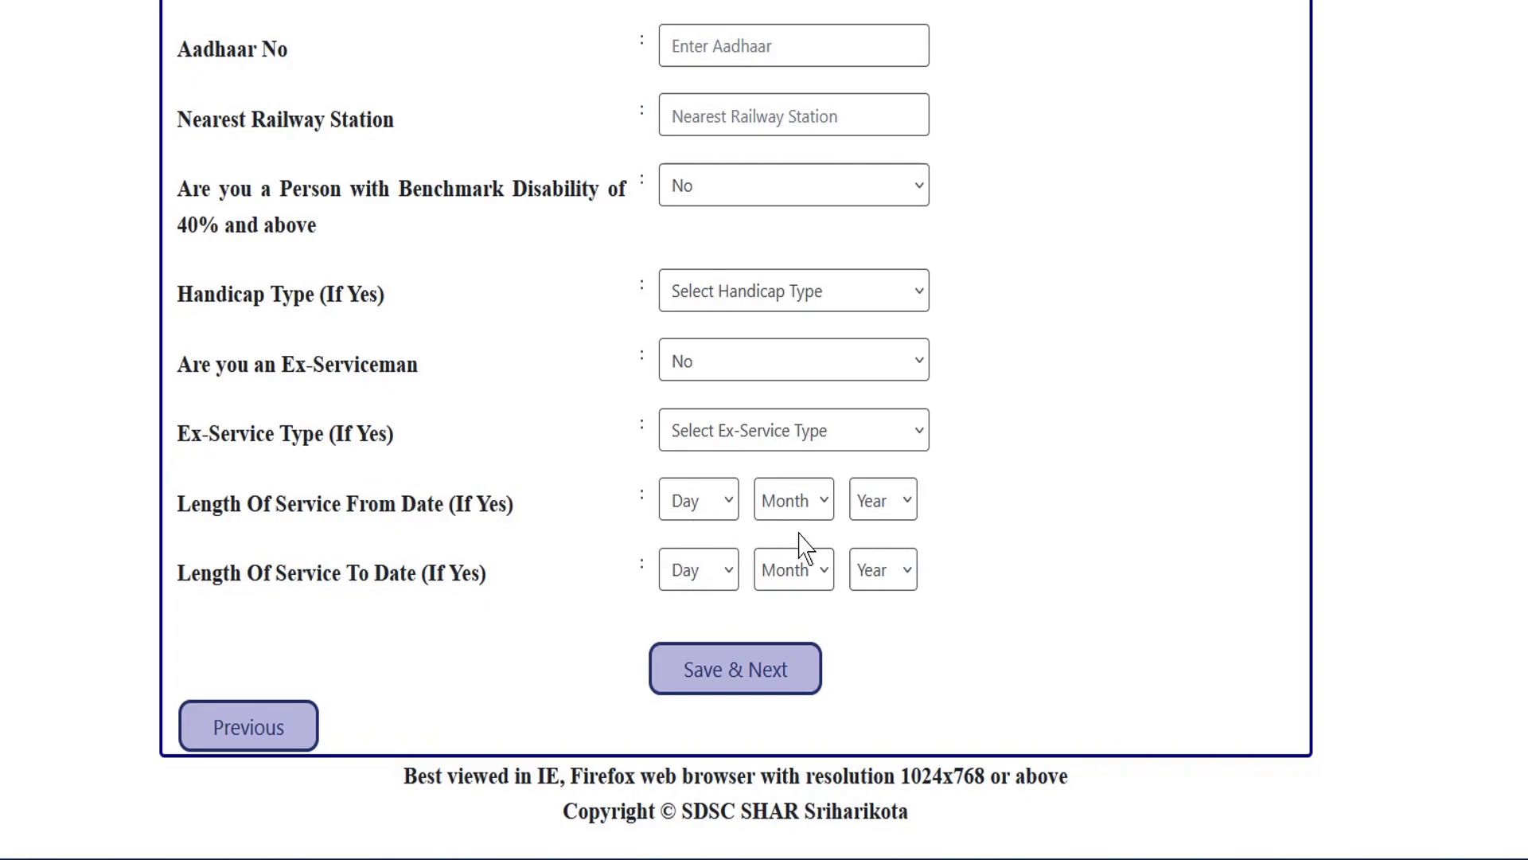
Clear the stray 'fvd' text from the second correspondence address line.
{"action": "scroll", "coordinate": [847, 509], "scroll_direction": "up", "scroll_amount": 8}
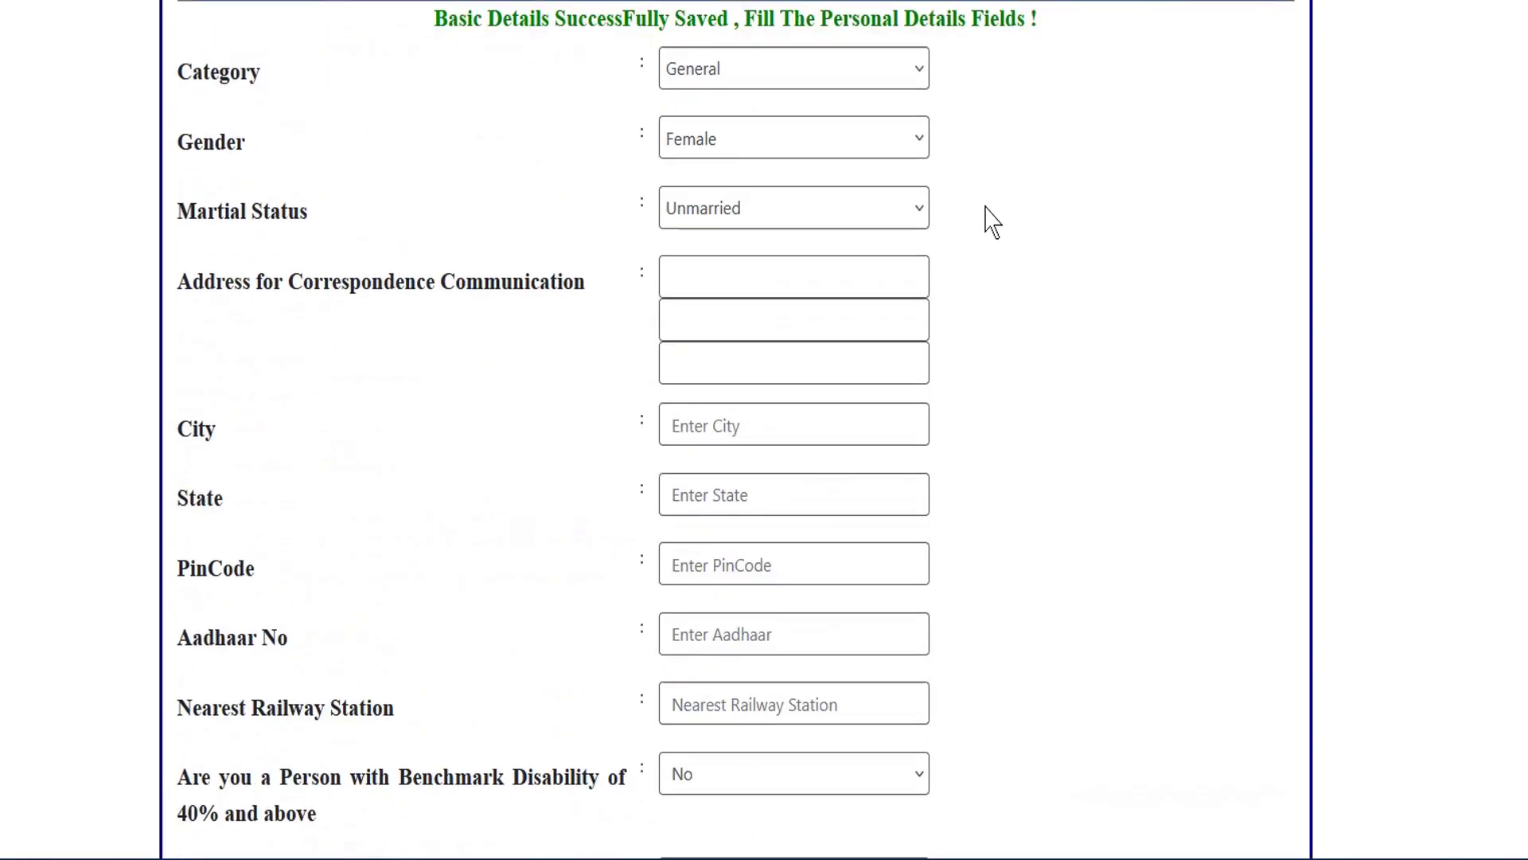
{"action": "scroll", "coordinate": [948, 215], "scroll_direction": "down", "scroll_amount": 1}
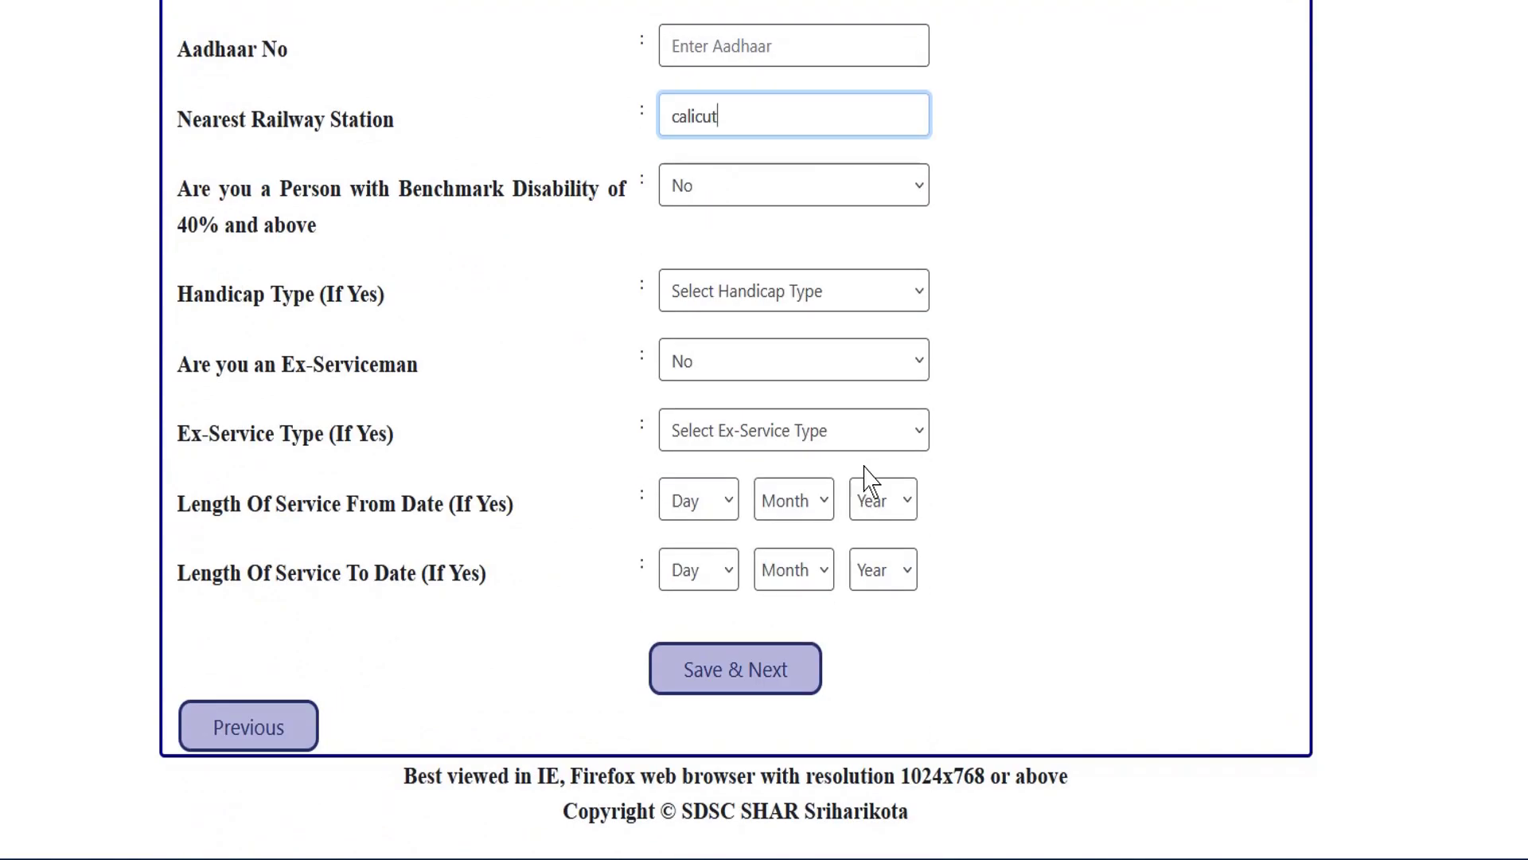
{"action": "scroll", "coordinate": [870, 478], "scroll_direction": "up", "scroll_amount": 7}
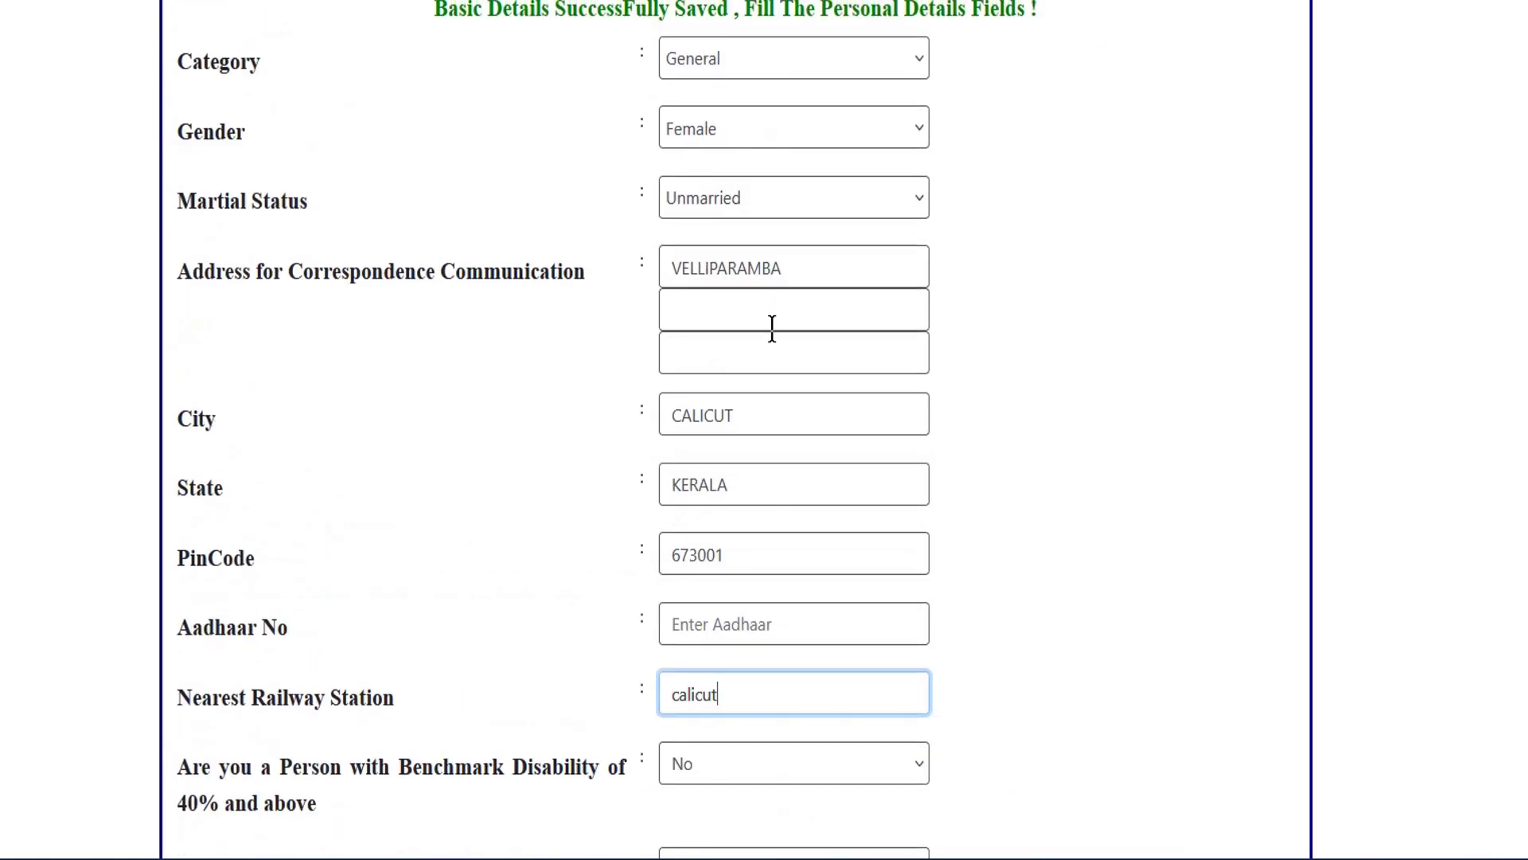
{"action": "scroll", "coordinate": [772, 326], "scroll_direction": "down", "scroll_amount": 1}
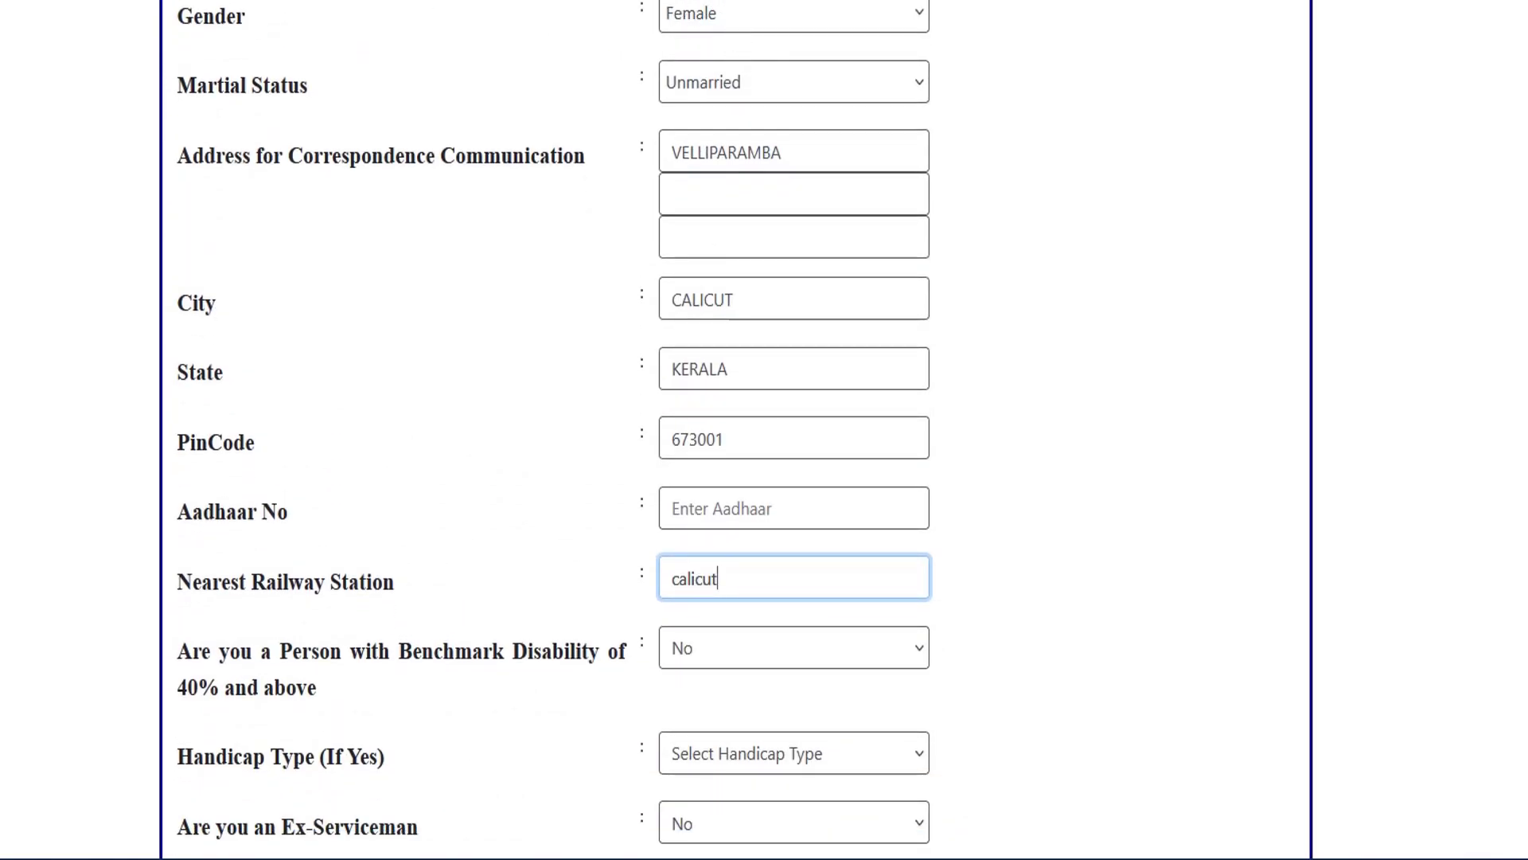
{"action": "scroll", "coordinate": [776, 127], "scroll_direction": "down", "scroll_amount": 1}
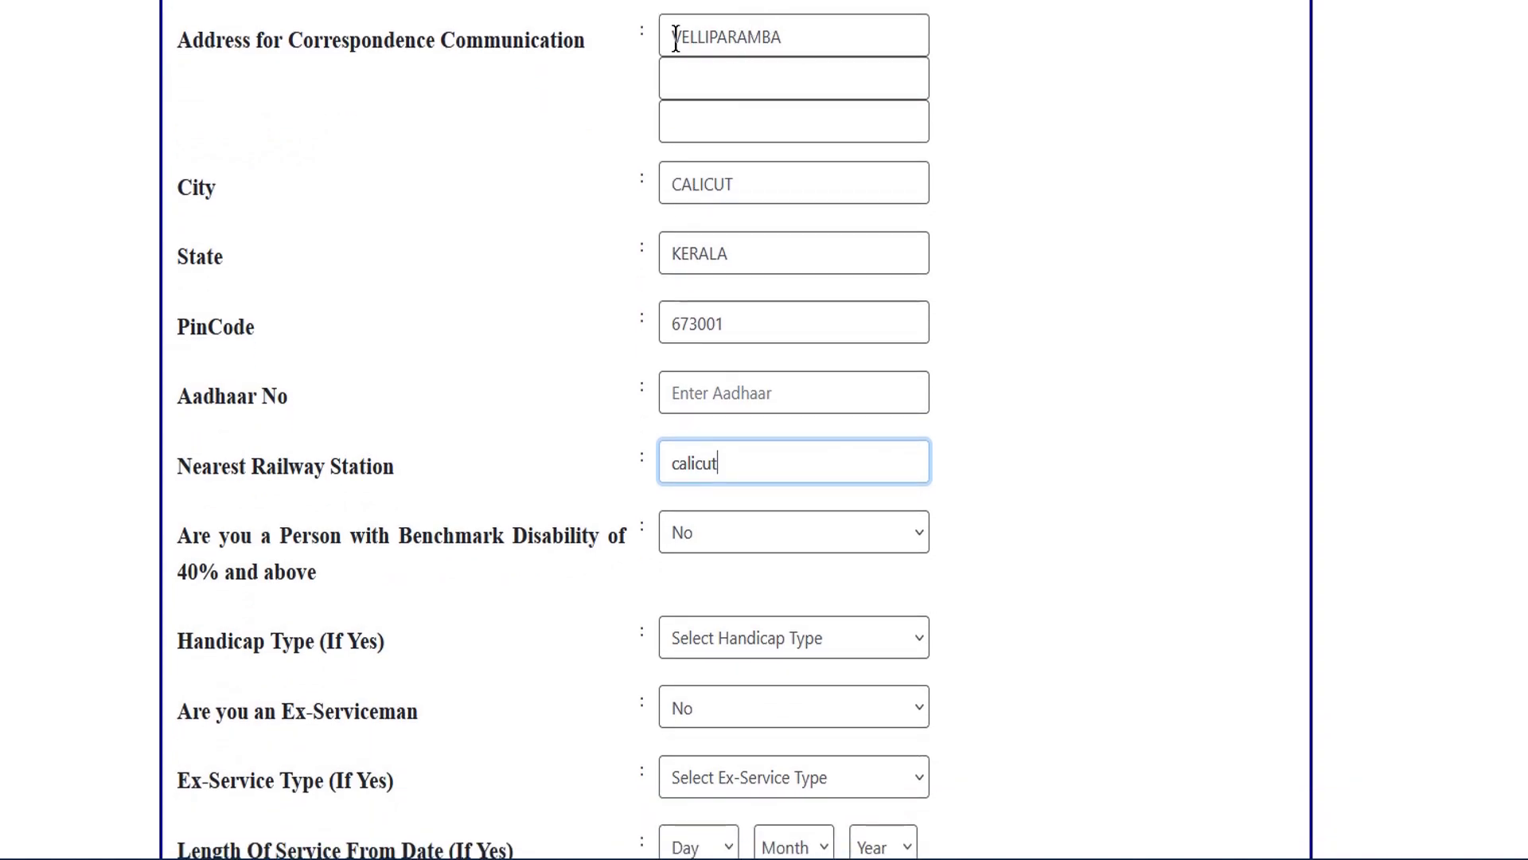
{"action": "left_click", "coordinate": [744, 78]}
{"action": "type", "text": "fvd"}
{"action": "key", "text": "ctrl+a"}
{"action": "type", "text": "fvd"}
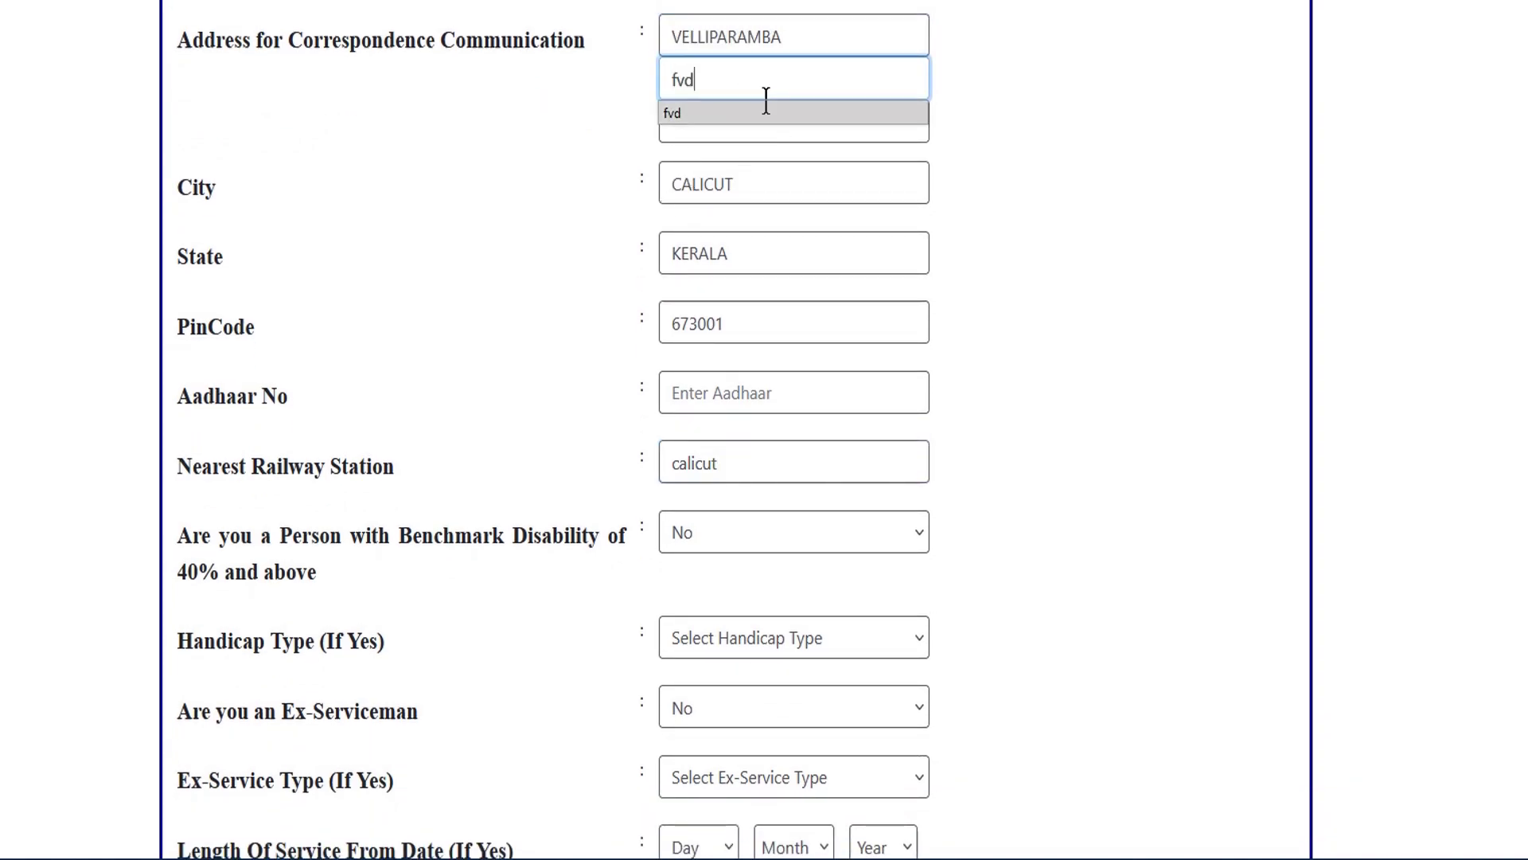
{"action": "key", "text": "BackSpace"}
{"action": "key", "text": "BackSpace"}
{"action": "key", "text": "BackSpace"}
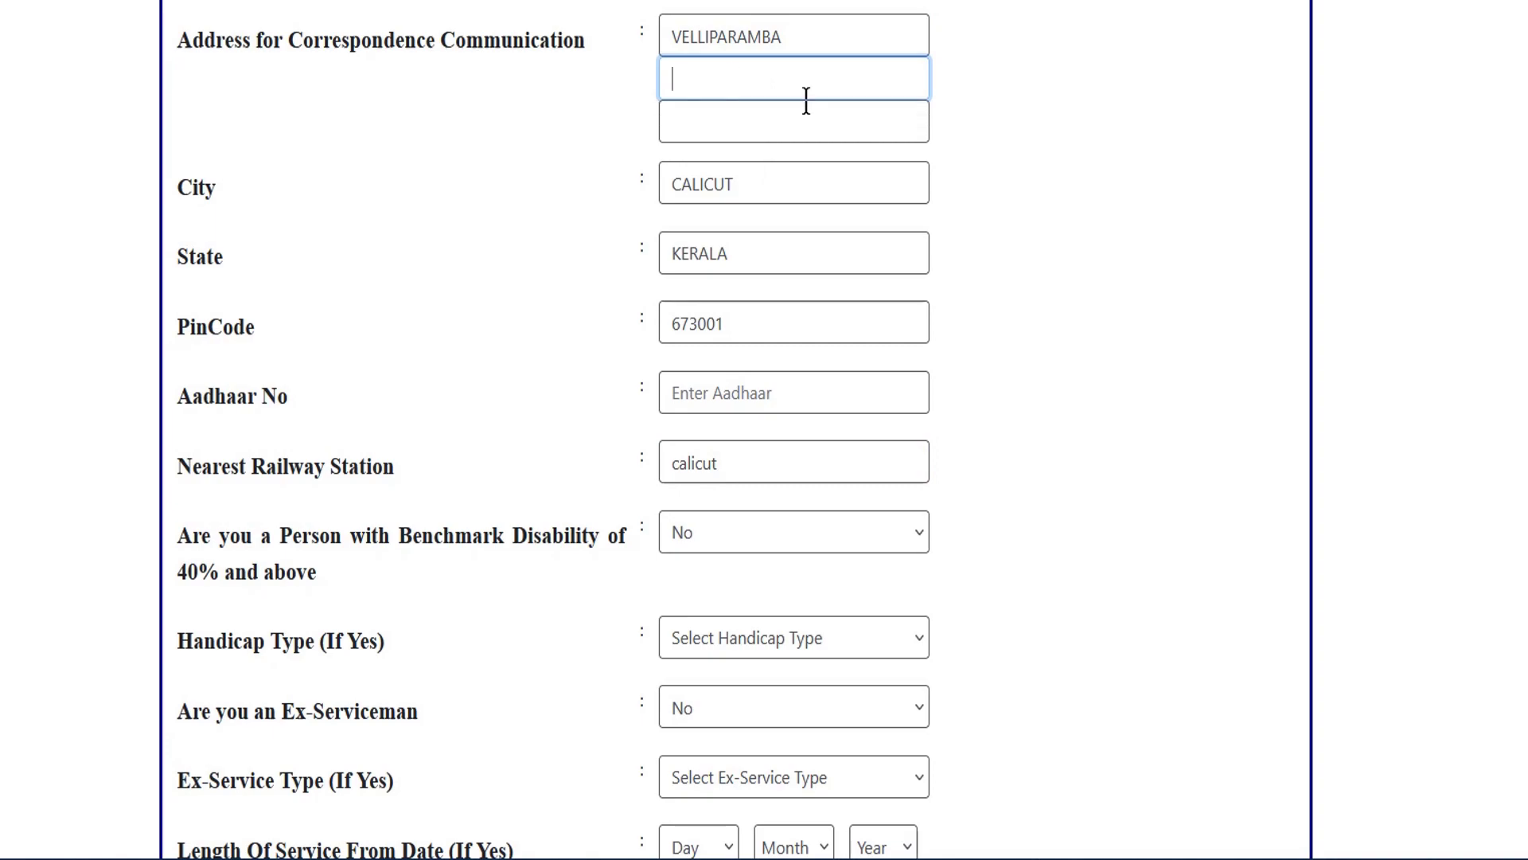
{"action": "scroll", "coordinate": [676, 120], "scroll_direction": "down", "scroll_amount": 1}
{"action": "scroll", "coordinate": [836, 263], "scroll_direction": "down", "scroll_amount": 2}
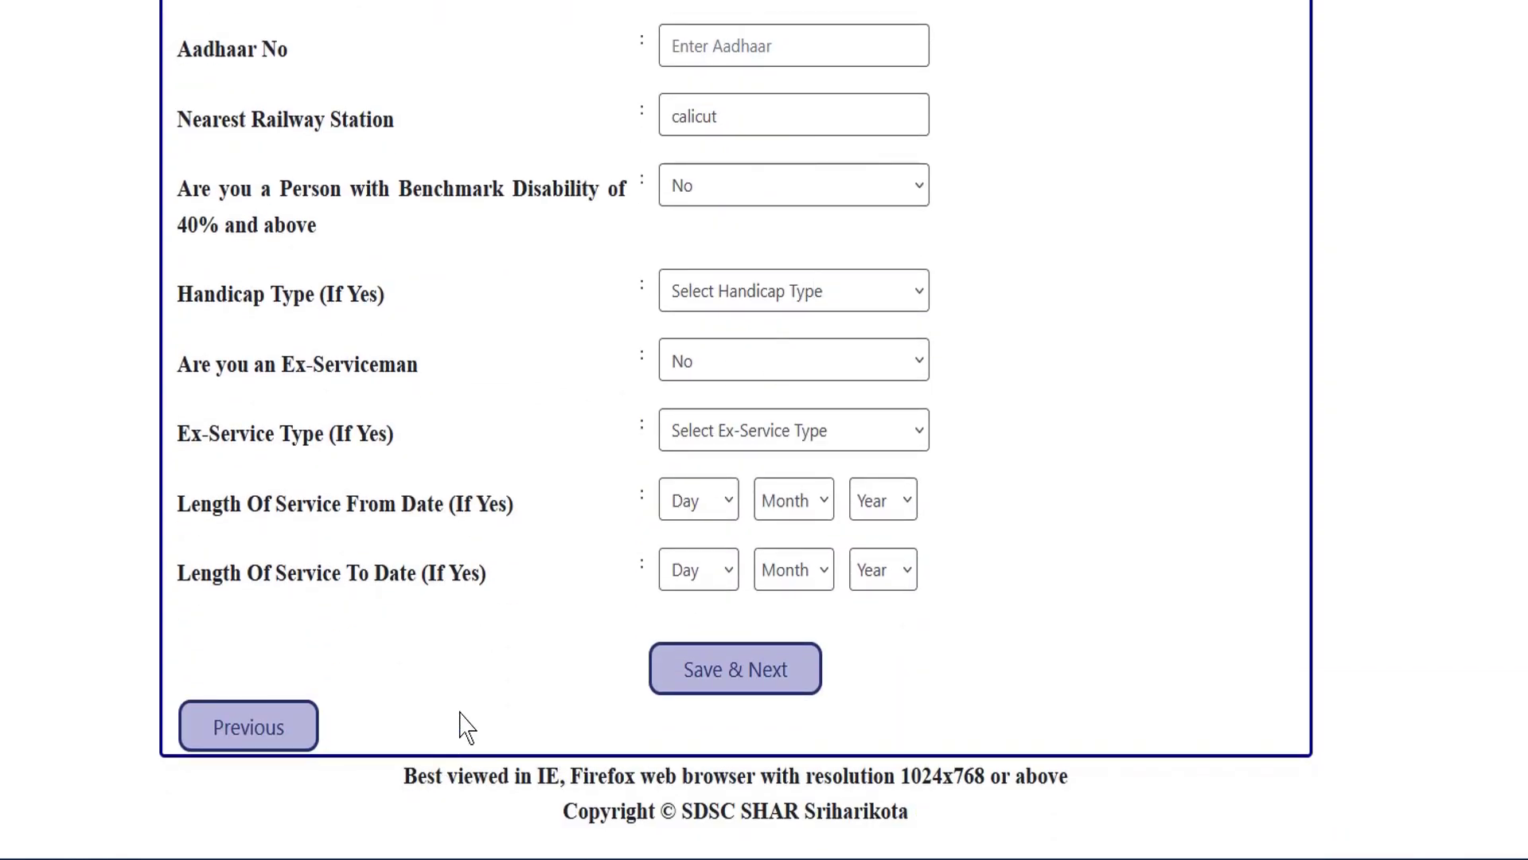
Save the Personal Details and review the Edu. Qualification form's trade pass question.
{"action": "left_click", "coordinate": [739, 676]}
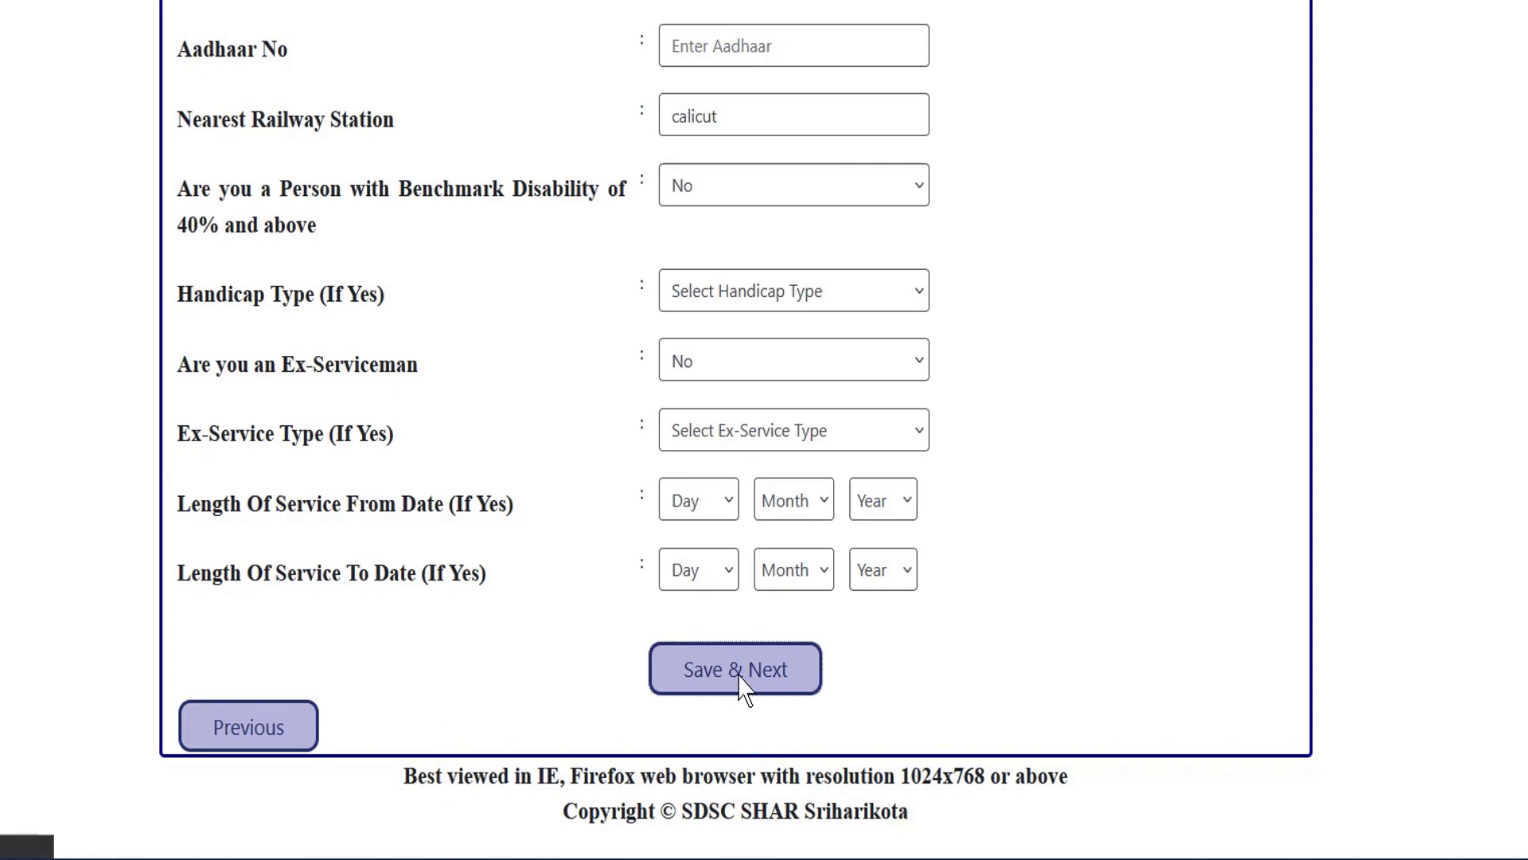
{"action": "scroll", "coordinate": [955, 386], "scroll_direction": "down", "scroll_amount": 1}
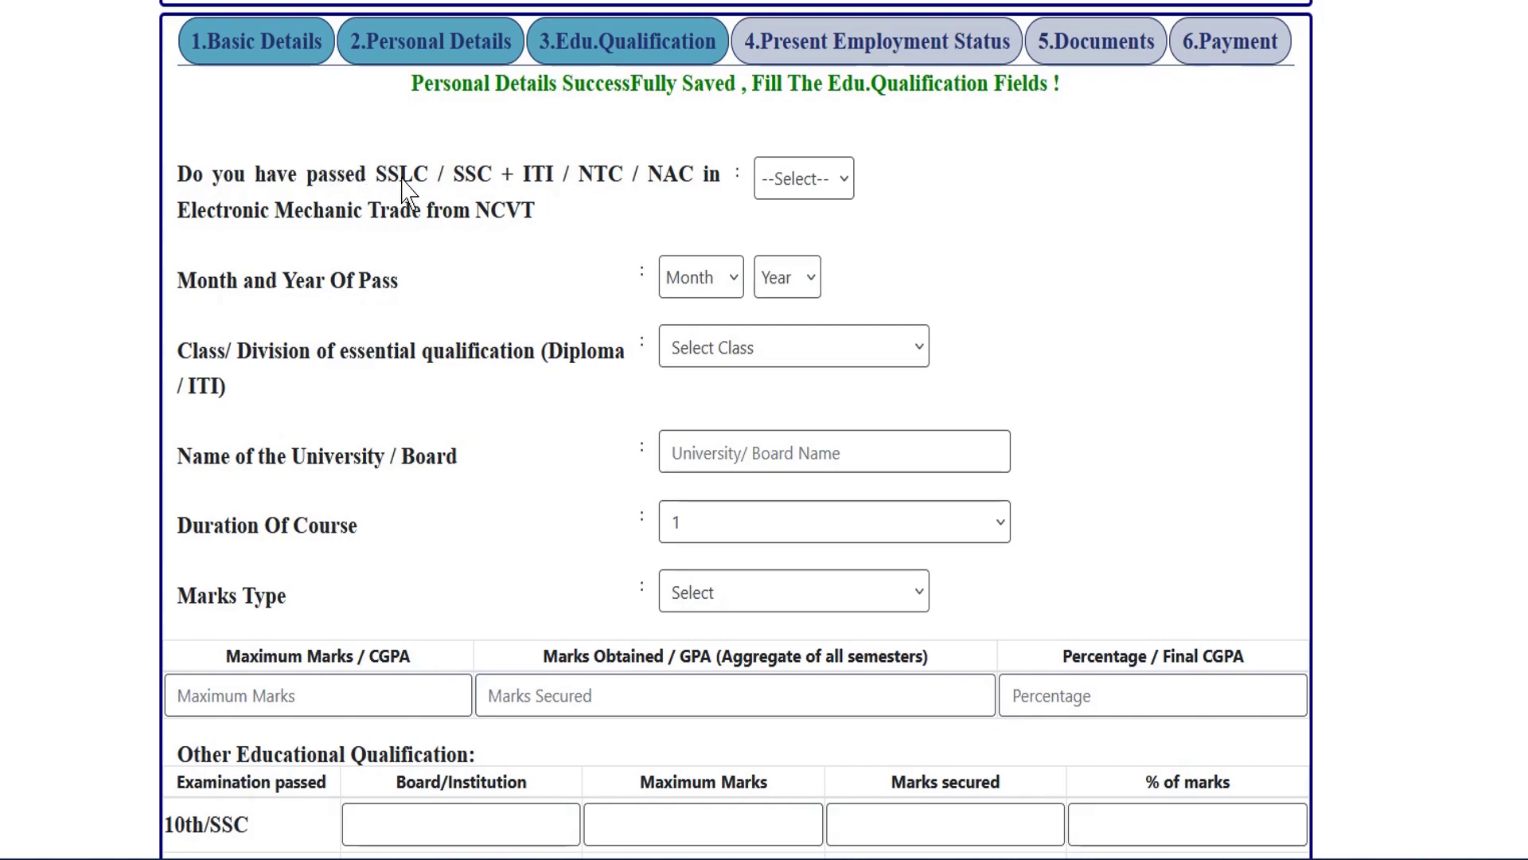
{"action": "scroll", "coordinate": [406, 191], "scroll_direction": "up", "scroll_amount": 3}
{"action": "left_click_drag", "start_coordinate": [390, 210], "coordinate": [502, 223]}
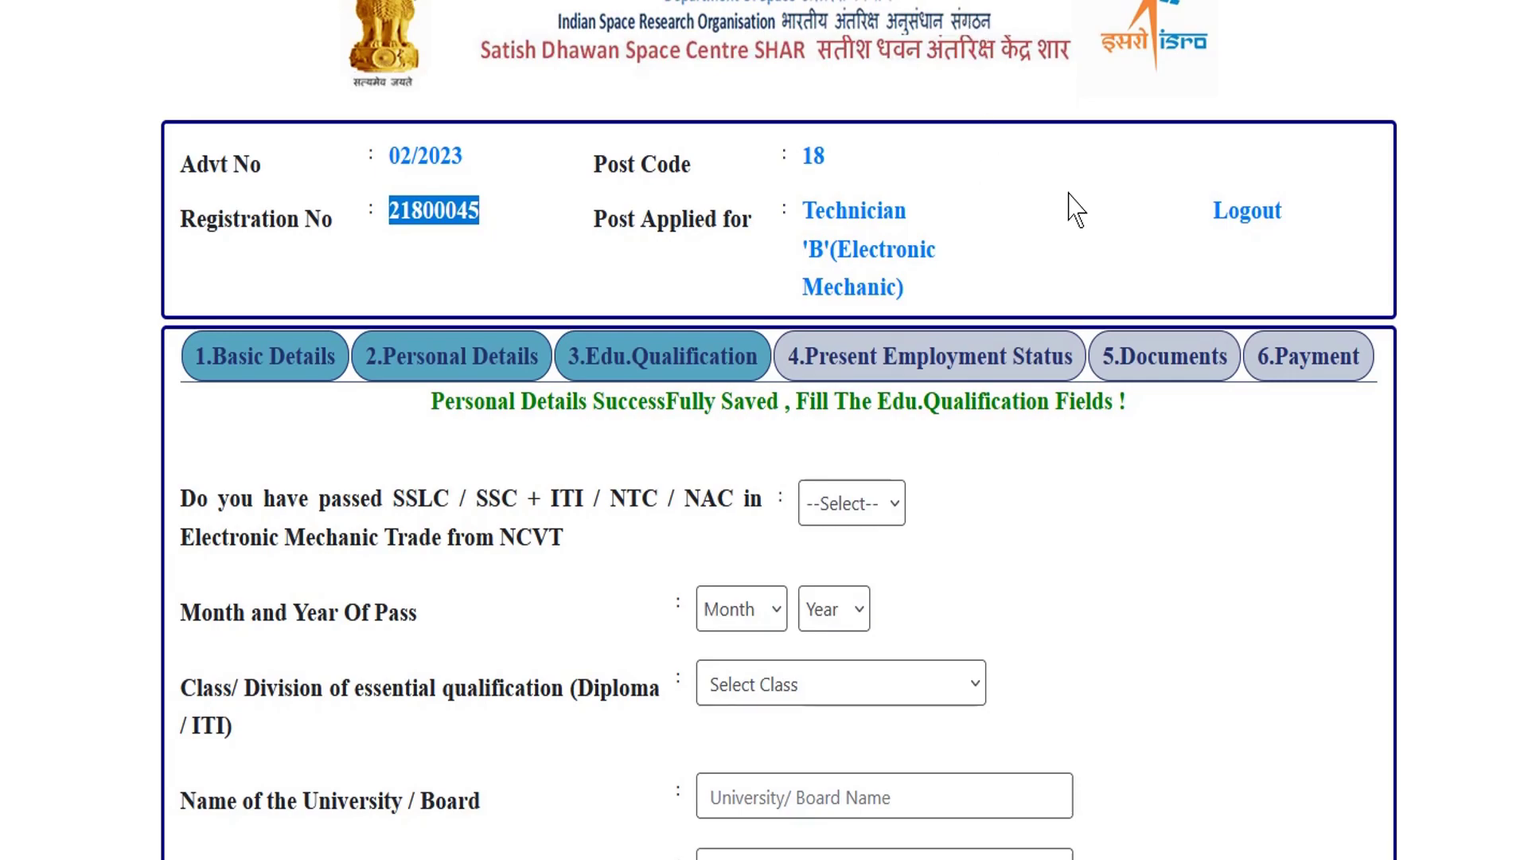
{"action": "scroll", "coordinate": [915, 334], "scroll_direction": "down", "scroll_amount": 1}
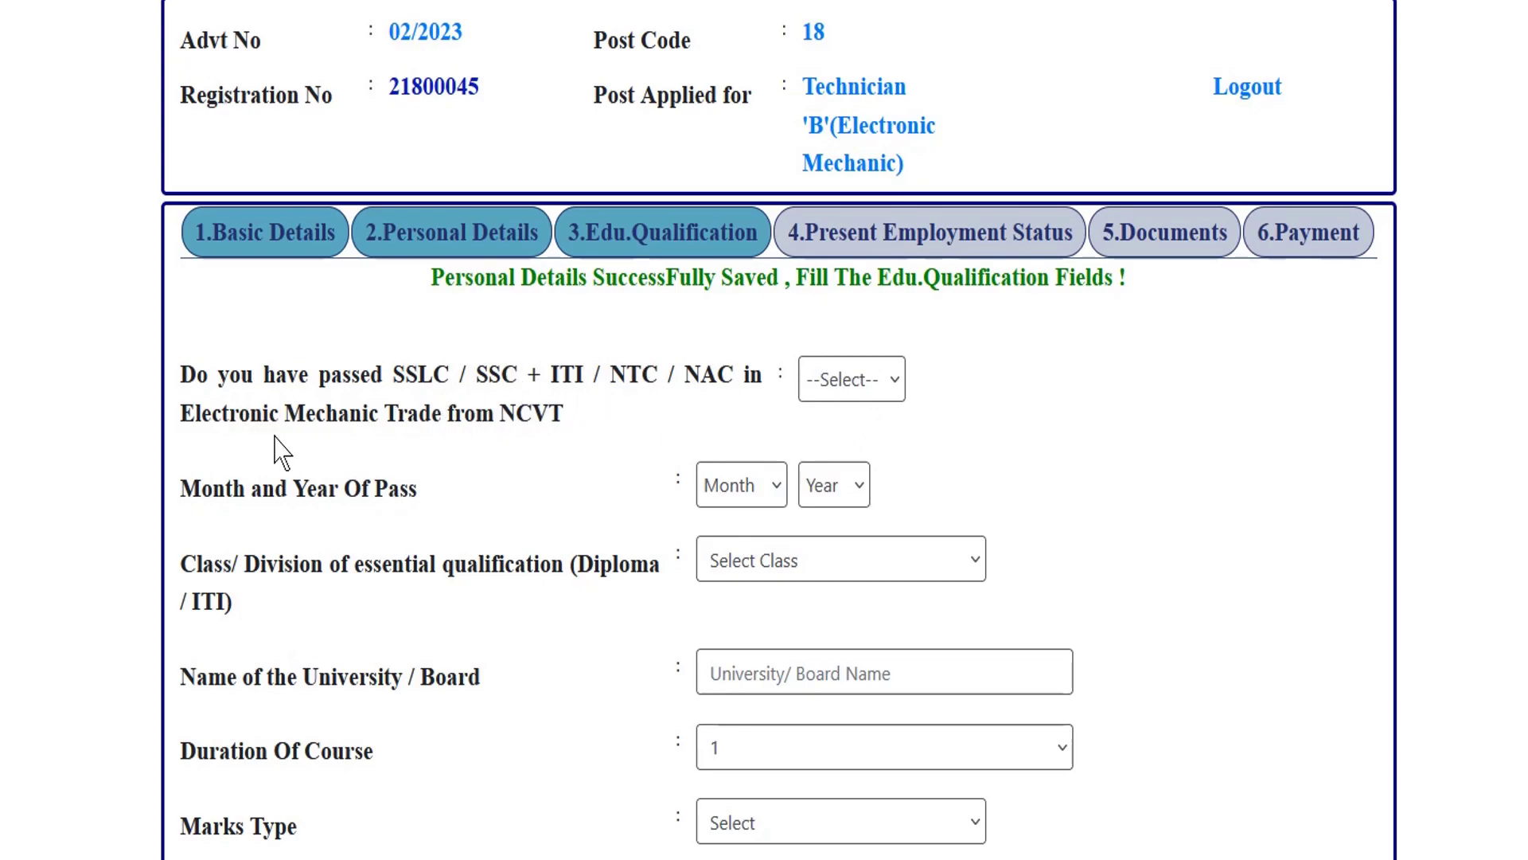
{"action": "left_click_drag", "start_coordinate": [197, 415], "coordinate": [408, 415]}
Answer YES to the Electronic Mechanic trade question with May 2021 as month and year of pass.
{"action": "left_click", "coordinate": [443, 428]}
{"action": "left_click", "coordinate": [873, 385]}
{"action": "left_click", "coordinate": [808, 465]}
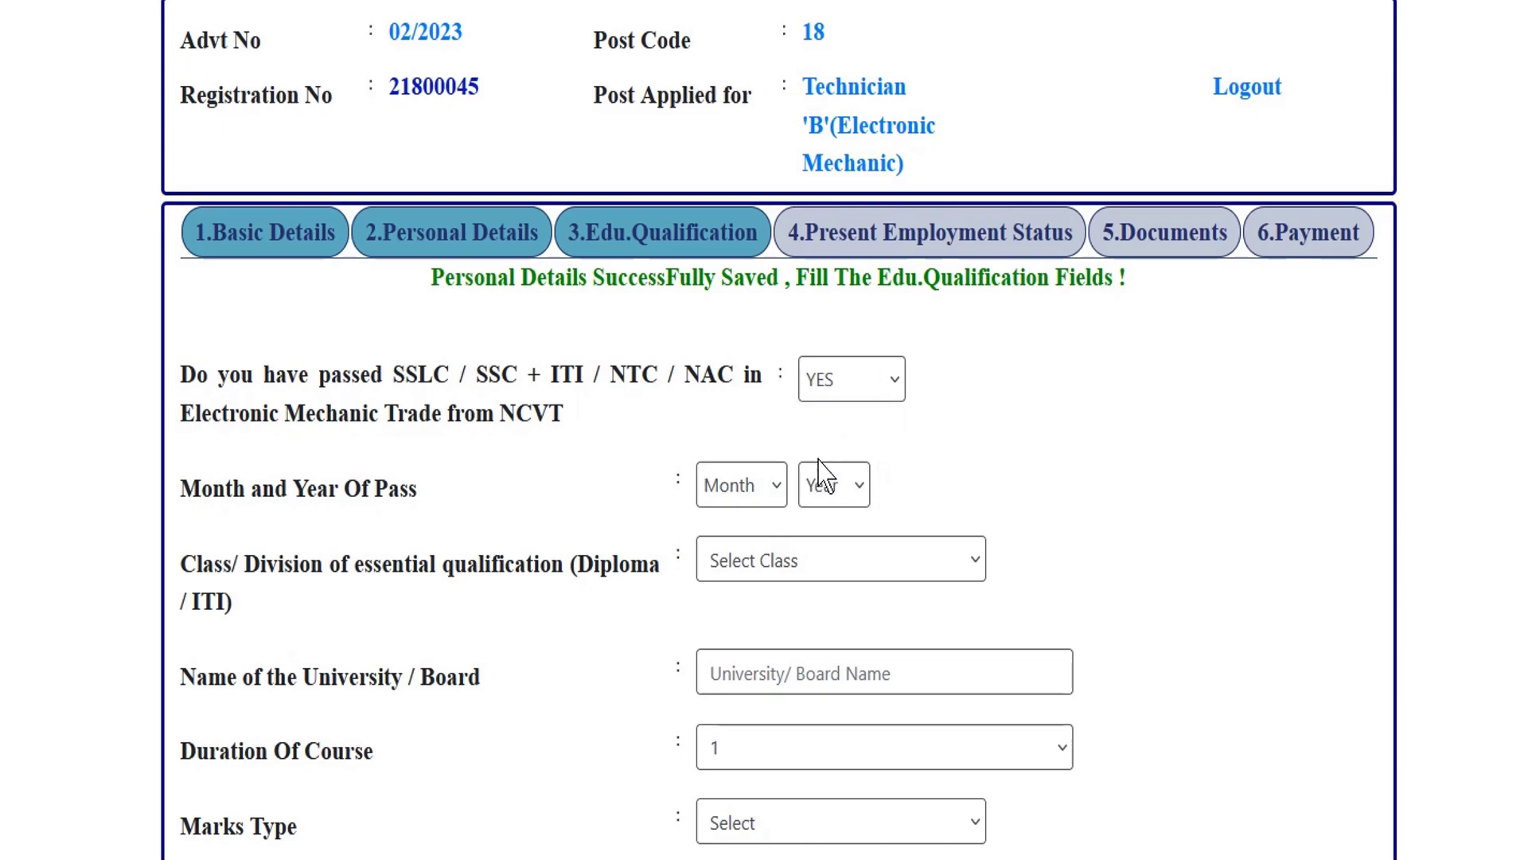
{"action": "left_click", "coordinate": [748, 492]}
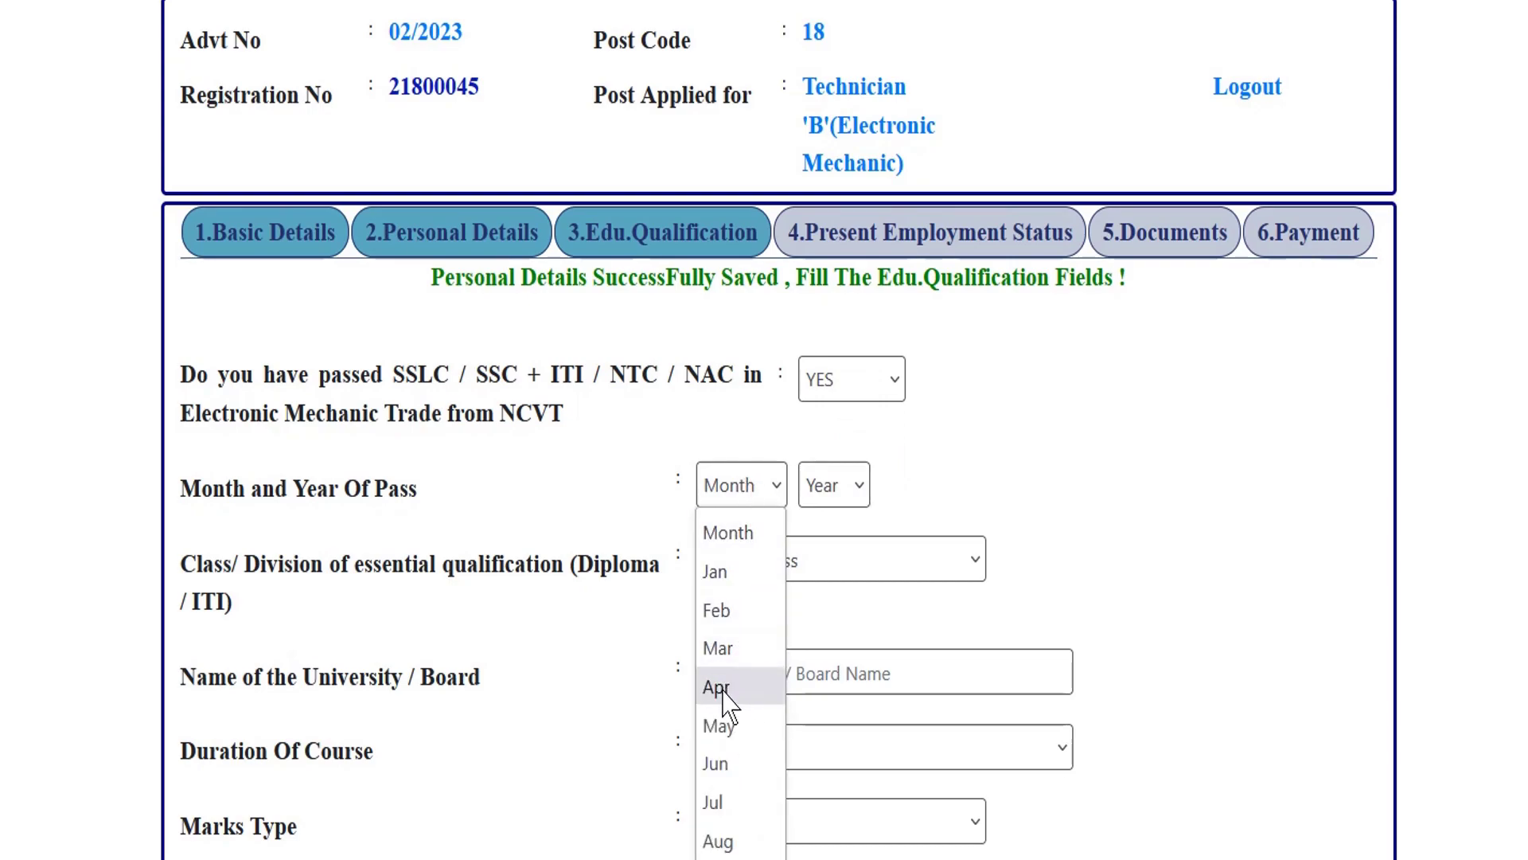
{"action": "left_click", "coordinate": [728, 724]}
{"action": "left_click", "coordinate": [840, 501]}
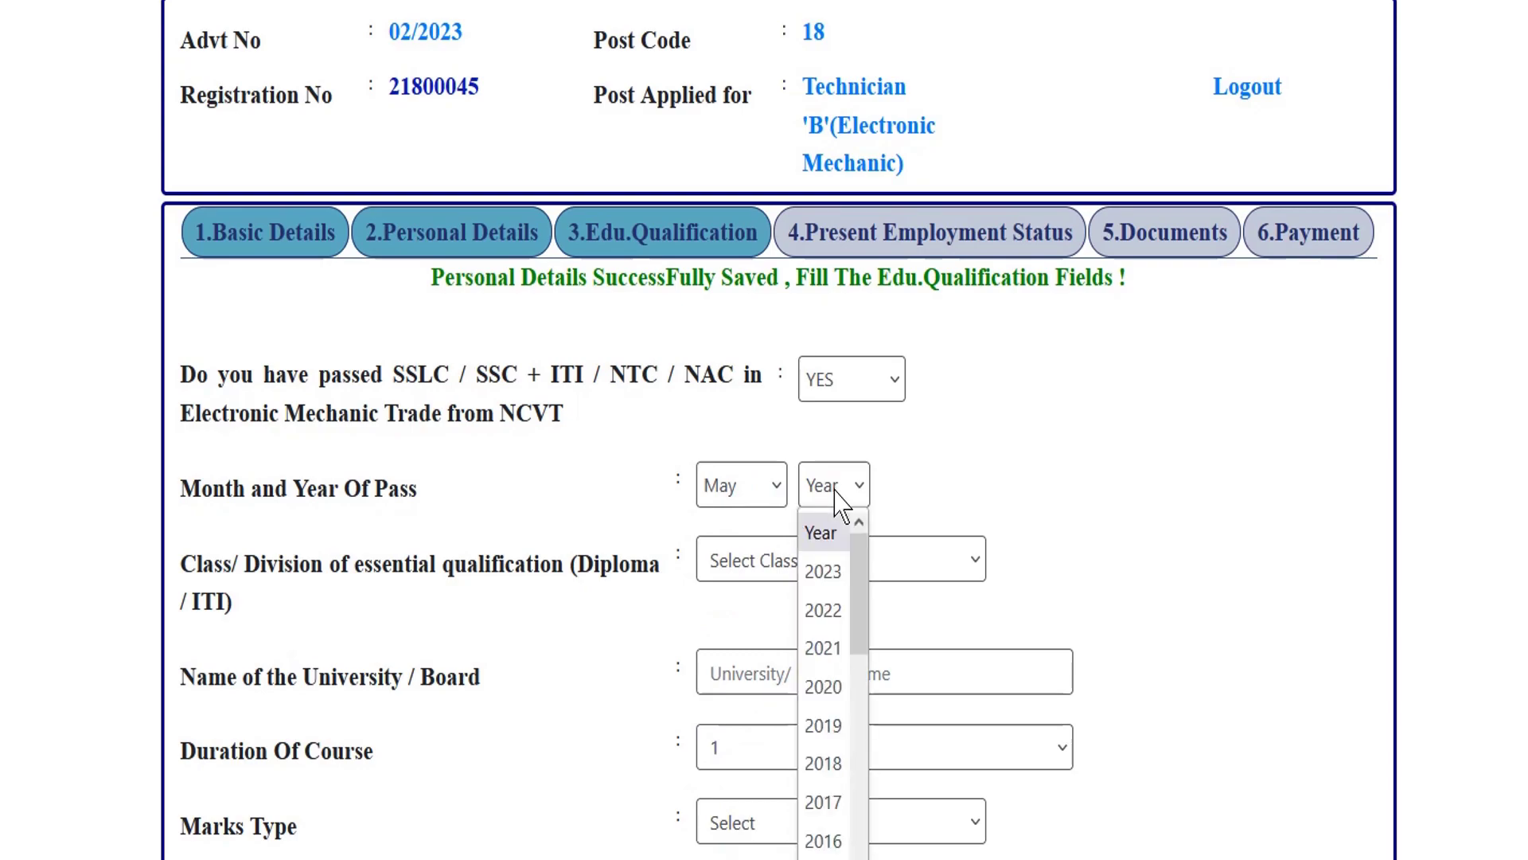
{"action": "left_click", "coordinate": [832, 649]}
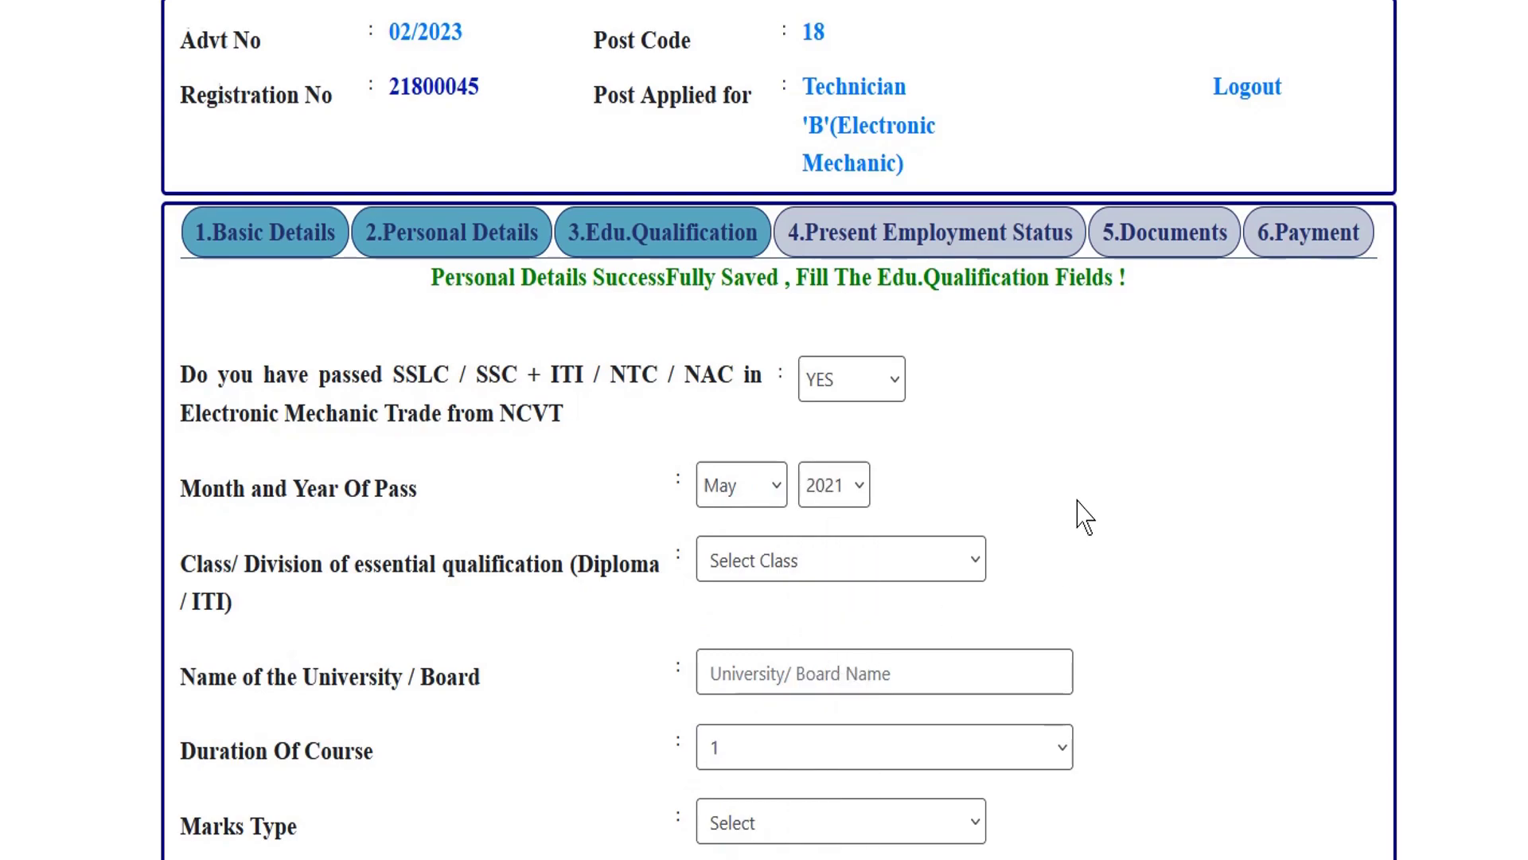
{"action": "scroll", "coordinate": [1078, 512], "scroll_direction": "down", "scroll_amount": 3}
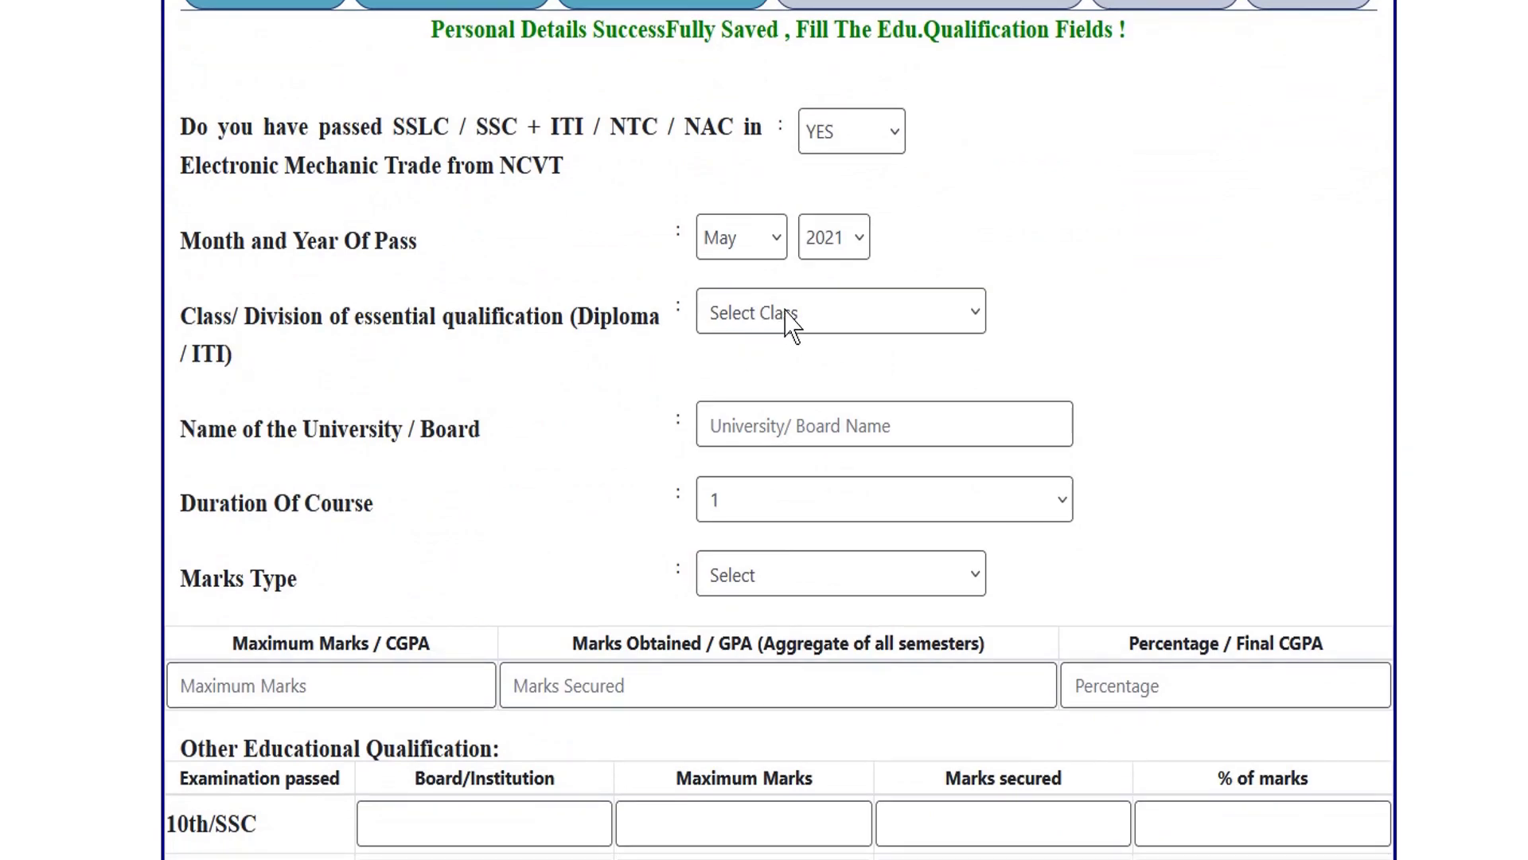
{"action": "left_click", "coordinate": [792, 322]}
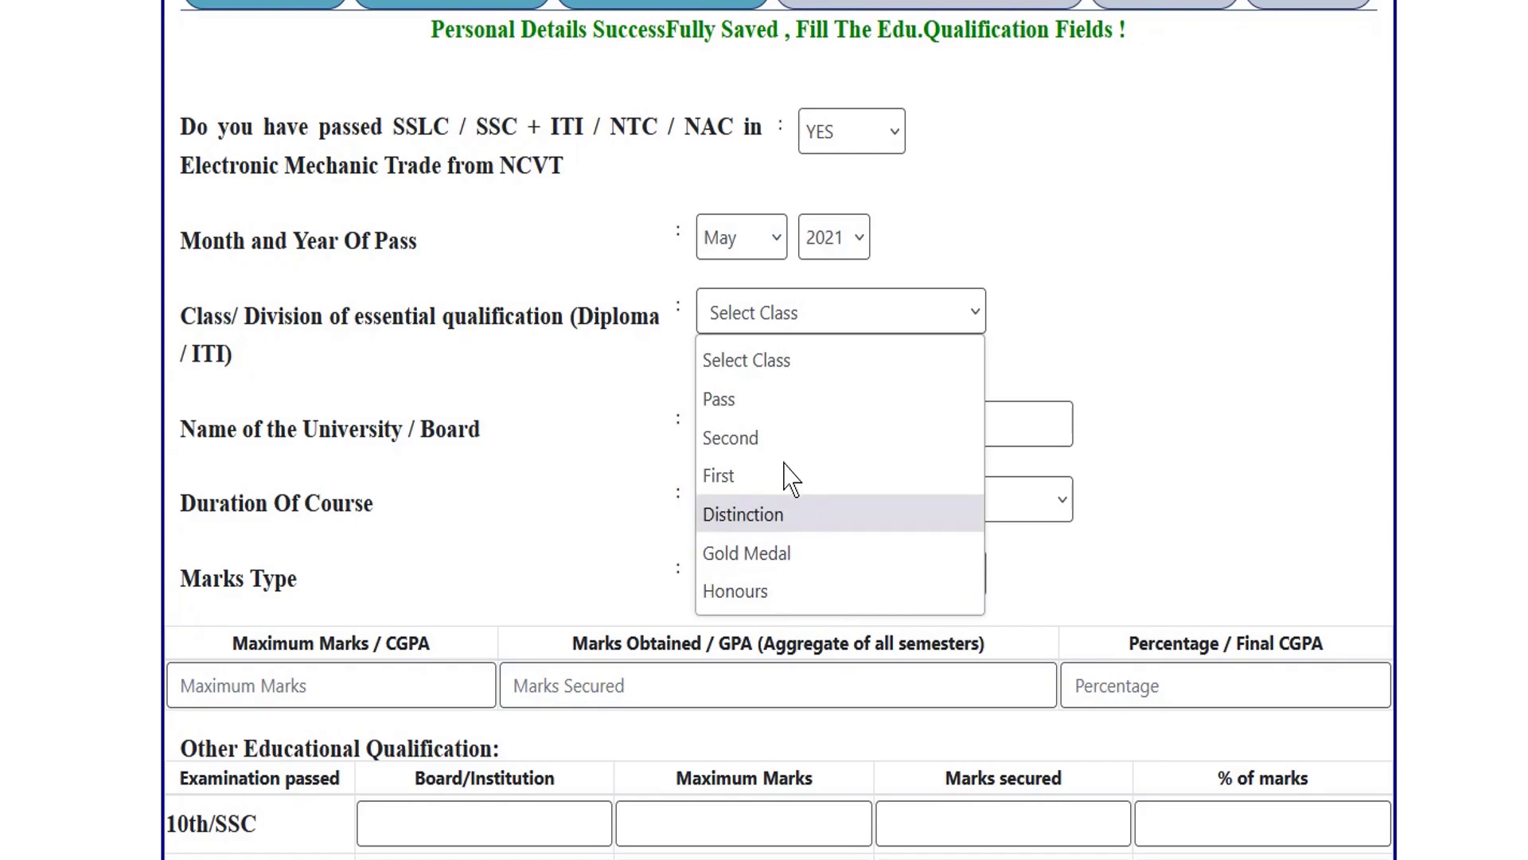
Set class to First, board to NCVT and course duration to 2 years.
{"action": "left_click", "coordinate": [720, 476]}
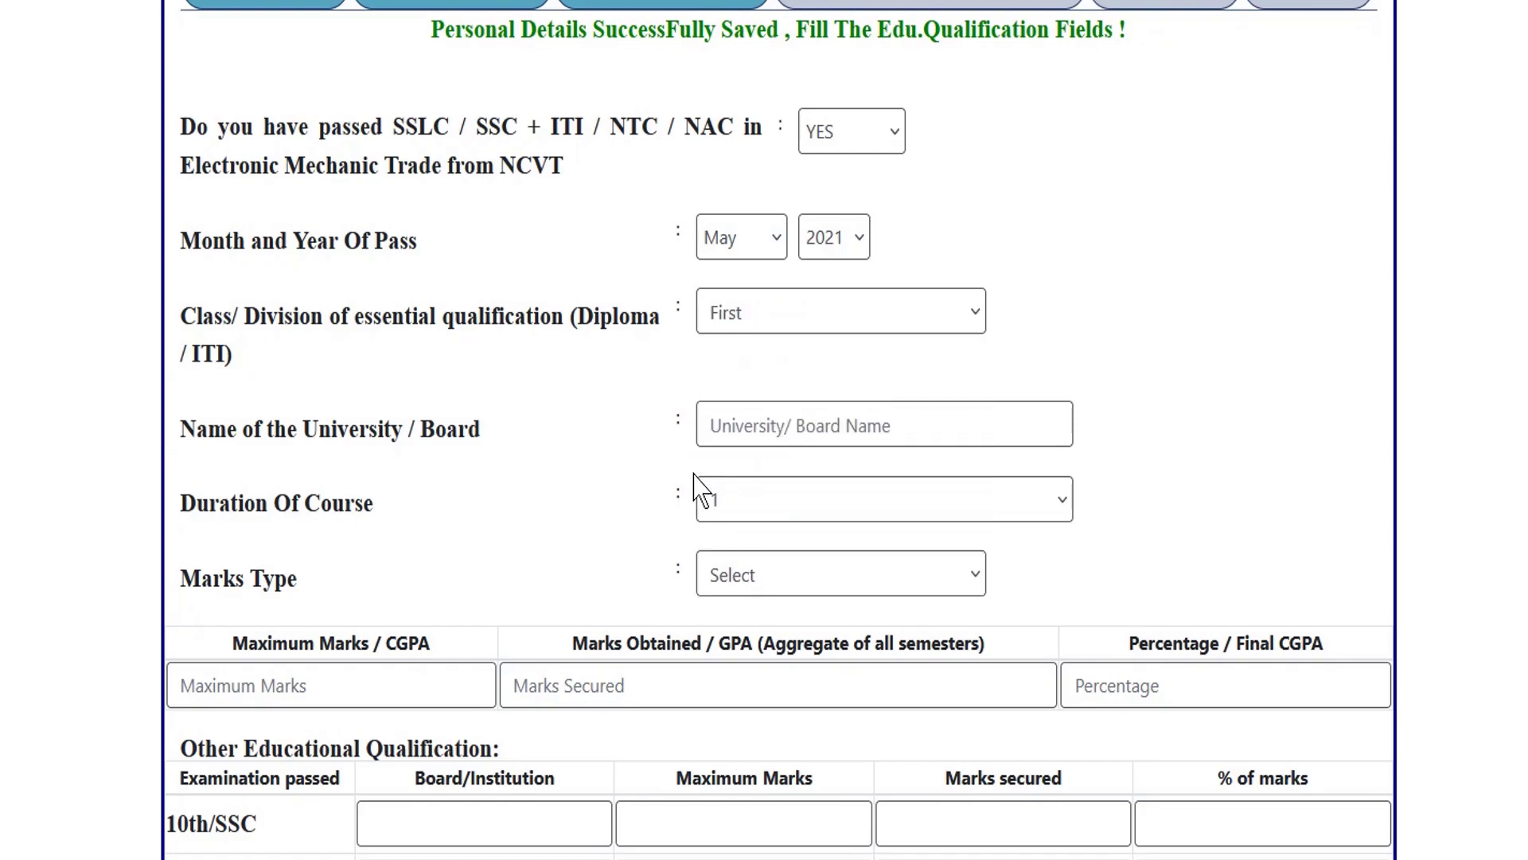
{"action": "scroll", "coordinate": [395, 517], "scroll_direction": "down", "scroll_amount": 1}
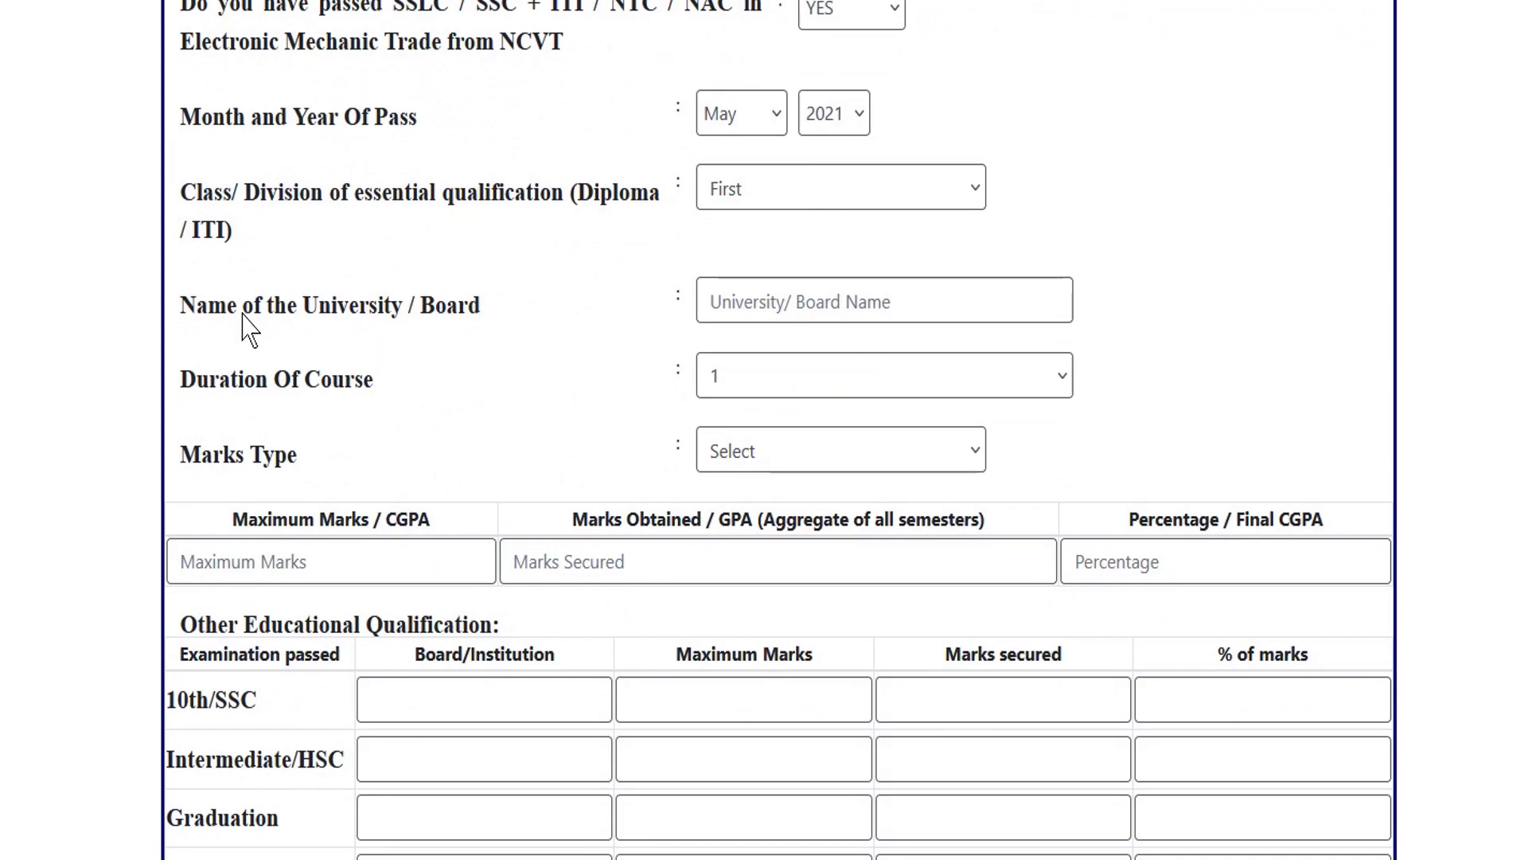
{"action": "left_click", "coordinate": [799, 304]}
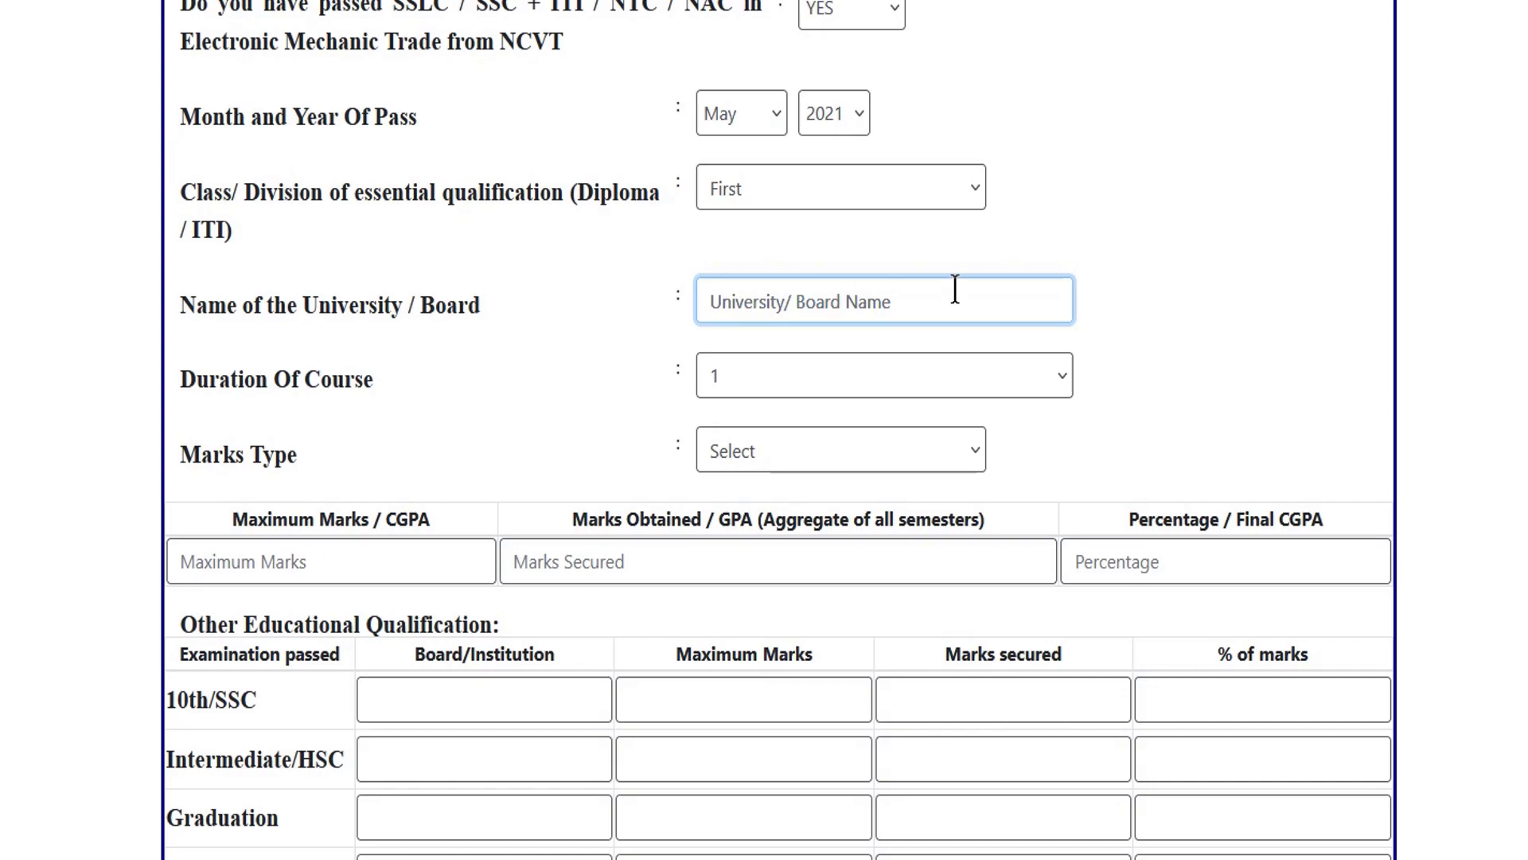
{"action": "type", "text": "N"}
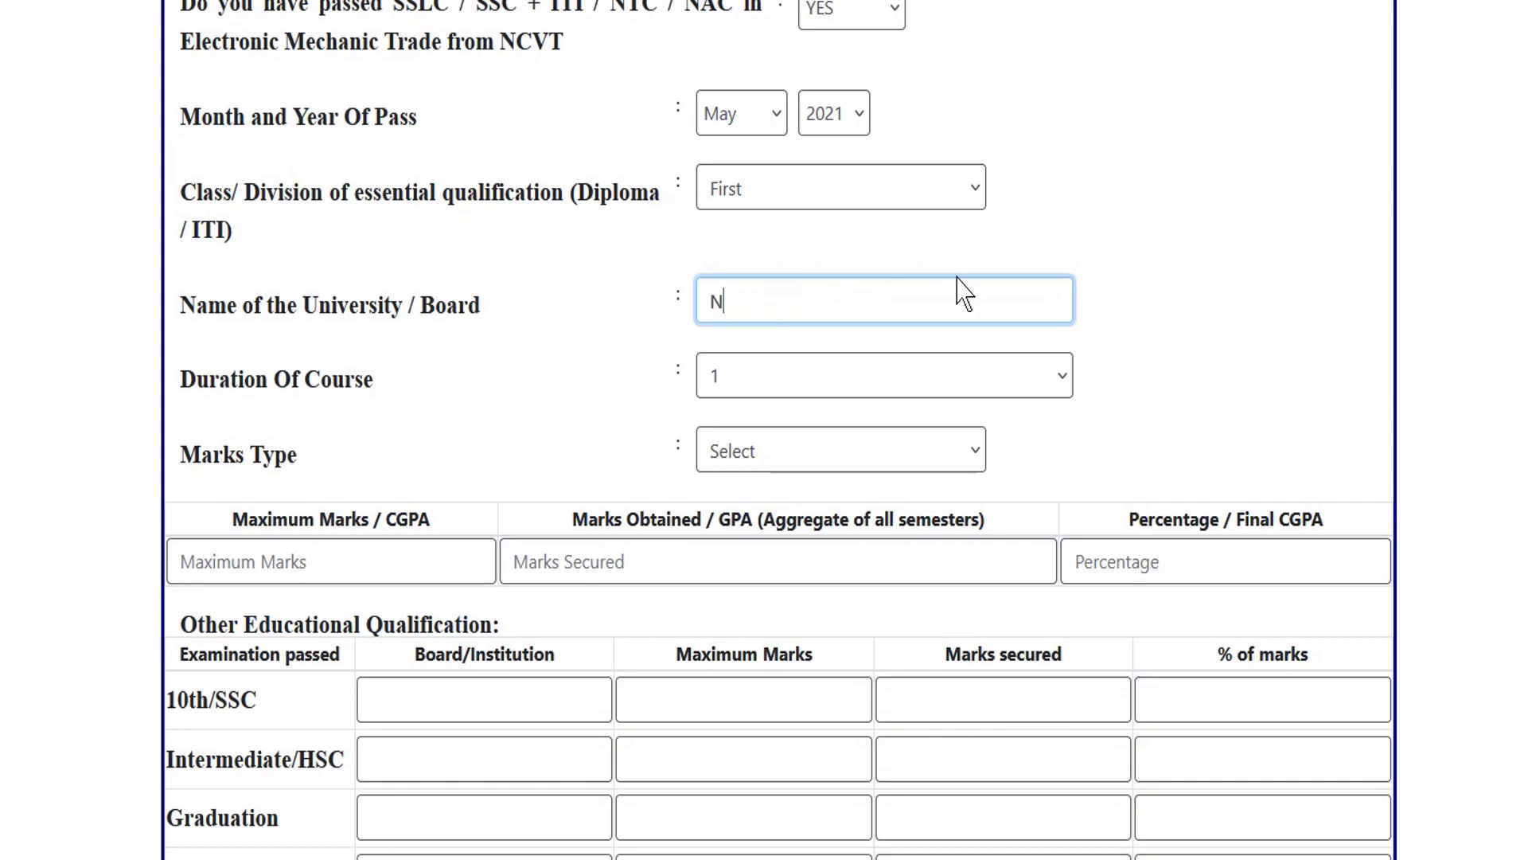
{"action": "type", "text": "CVT"}
{"action": "left_click", "coordinate": [794, 378]}
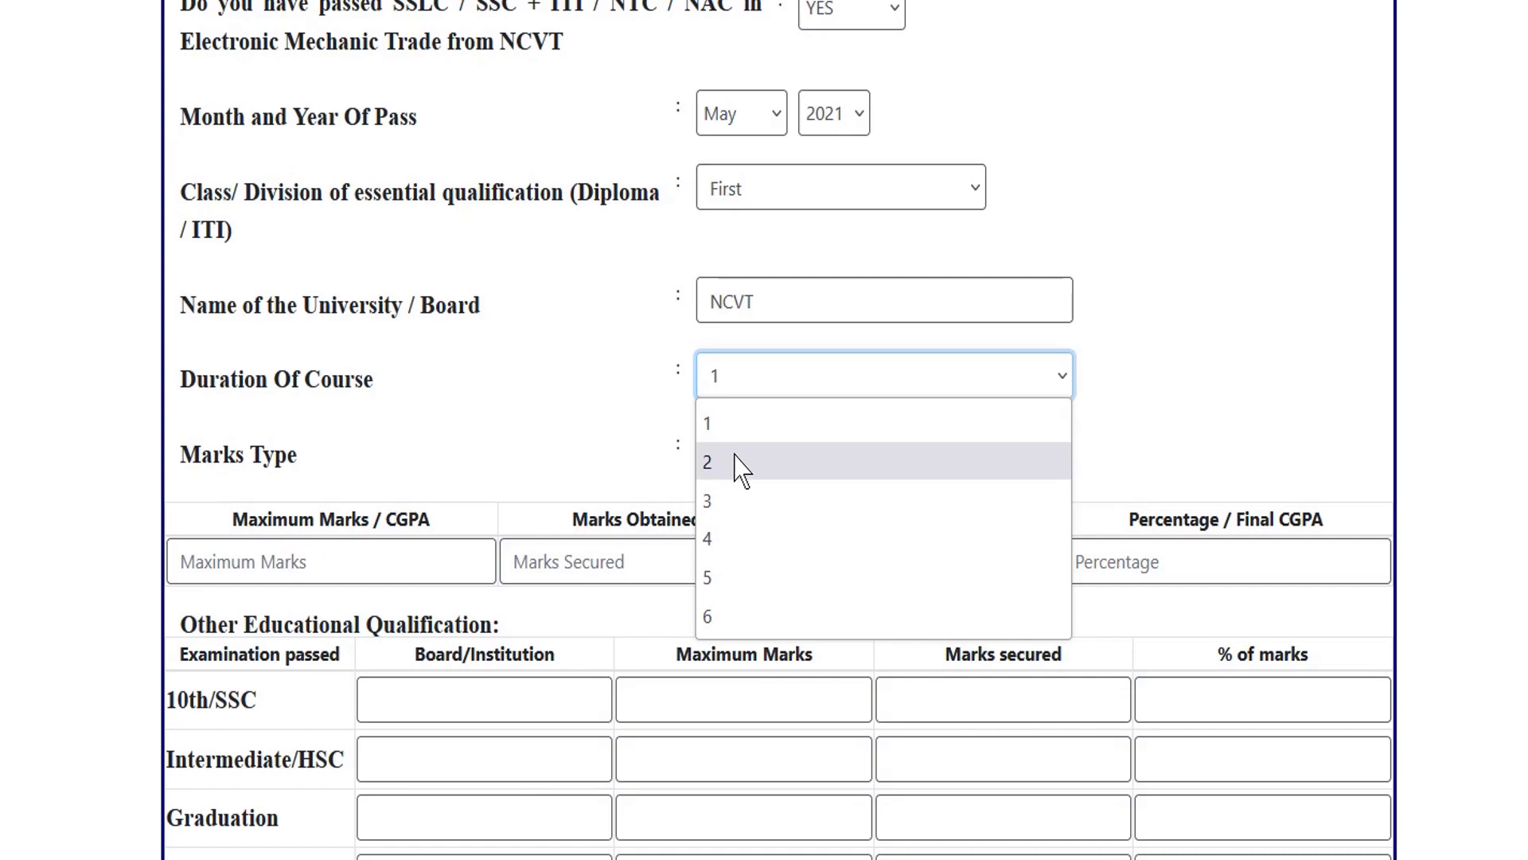
{"action": "left_click", "coordinate": [733, 468]}
Set Marks Type to Marks after briefly choosing CGPA.
{"action": "scroll", "coordinate": [818, 340], "scroll_direction": "down", "scroll_amount": 3}
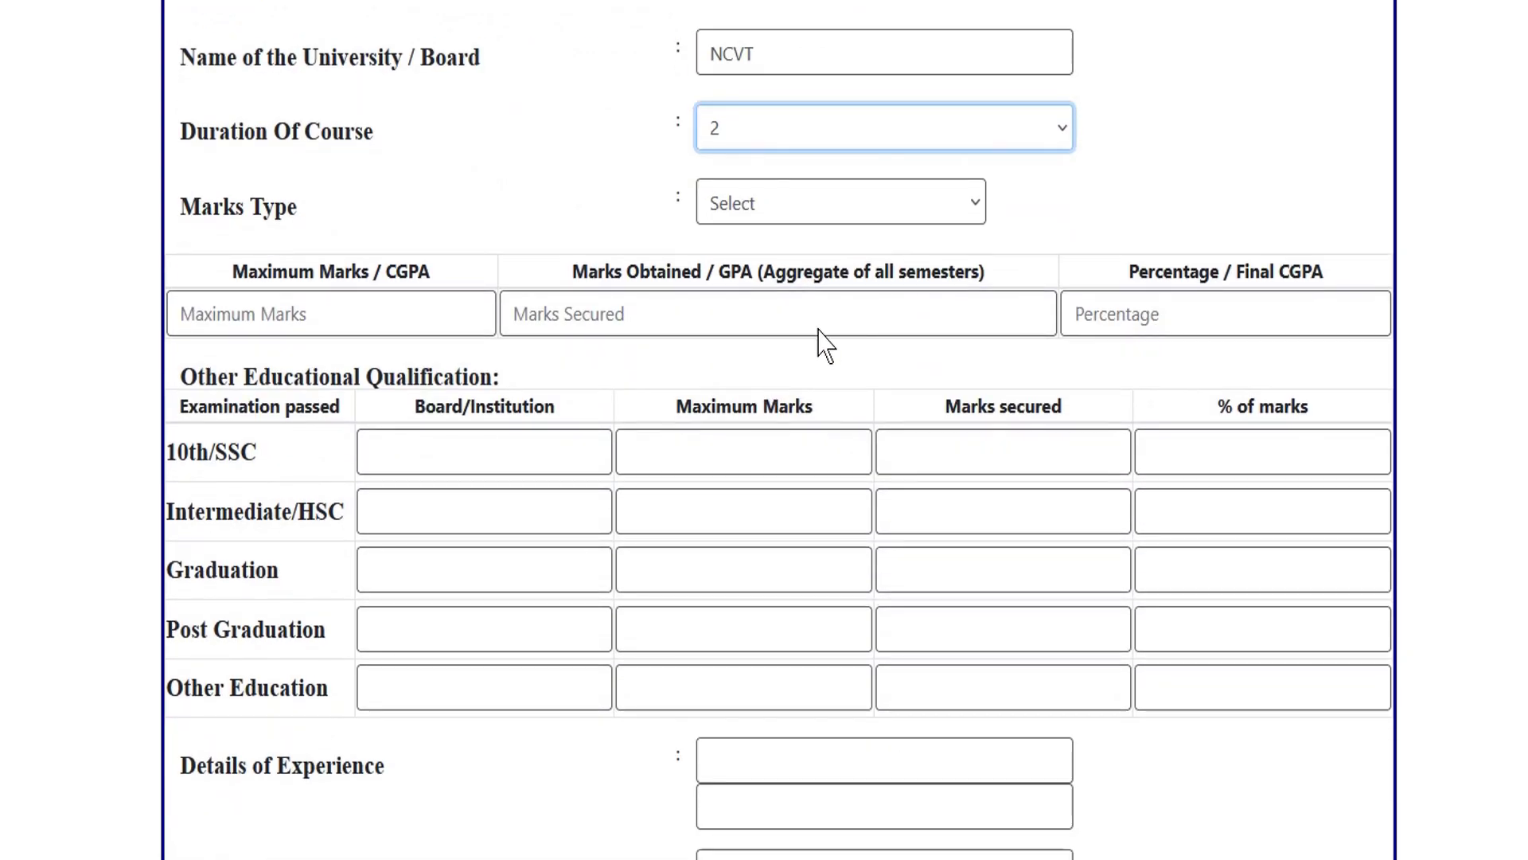
{"action": "left_click", "coordinate": [796, 208]}
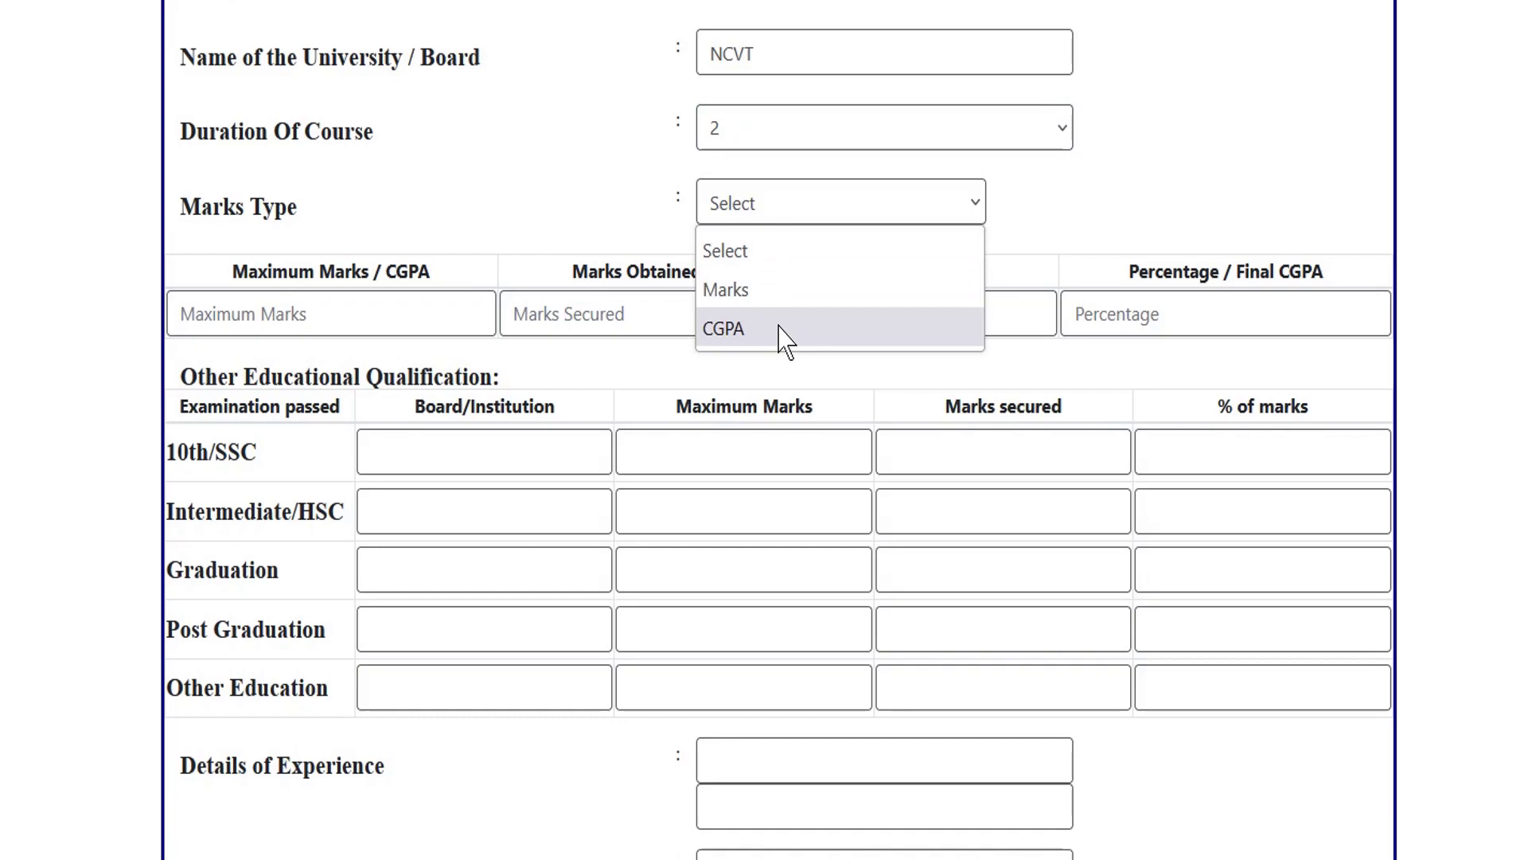
{"action": "left_click", "coordinate": [760, 333]}
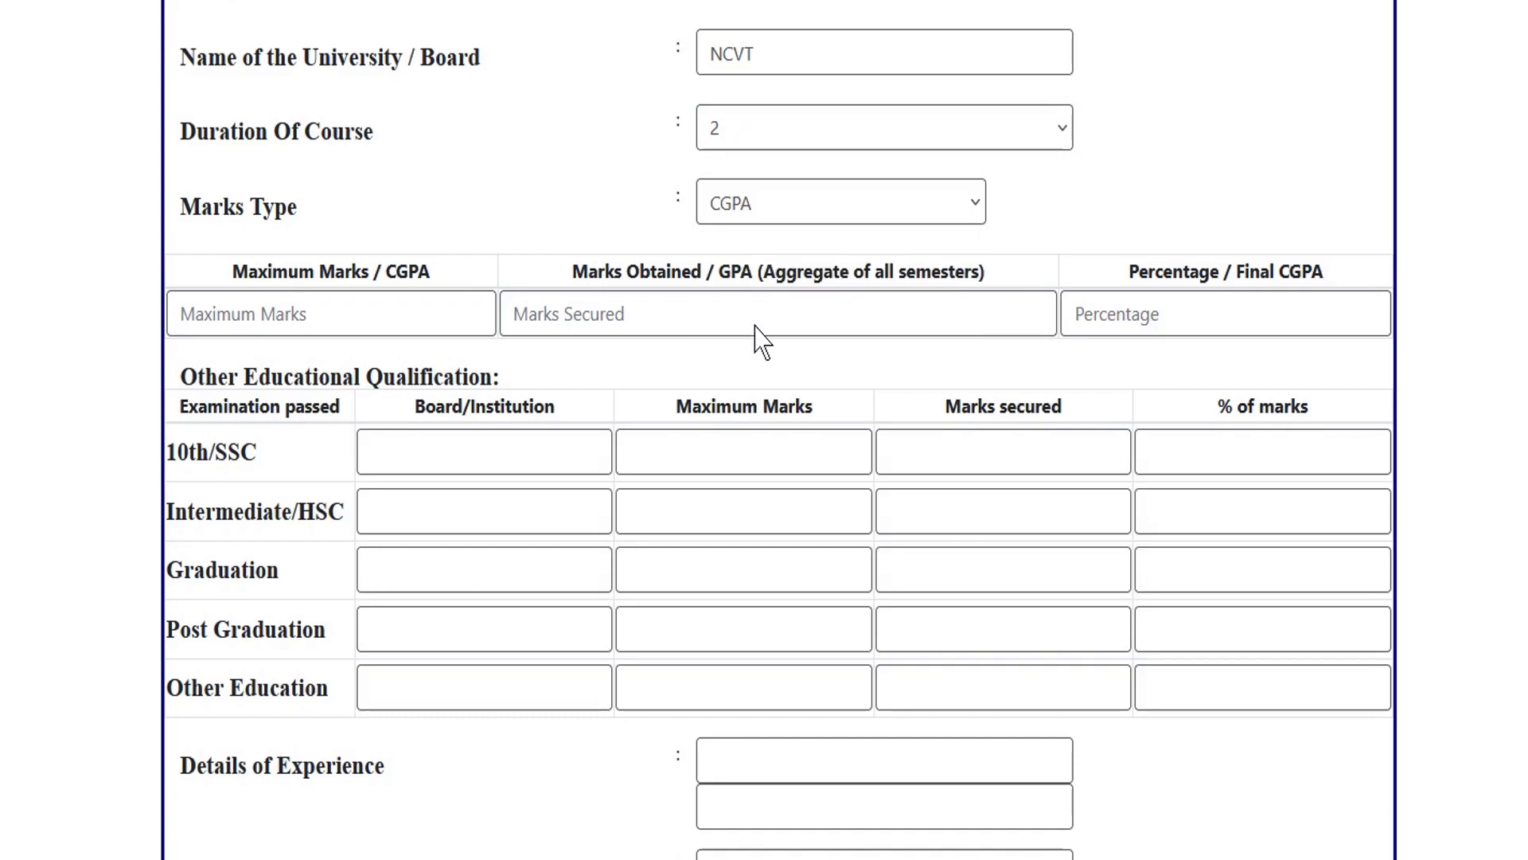
{"action": "left_click", "coordinate": [861, 211]}
{"action": "left_click", "coordinate": [748, 292]}
Enter maximum marks 1200, marks secured 1124 and percentage 93.
{"action": "left_click", "coordinate": [305, 318]}
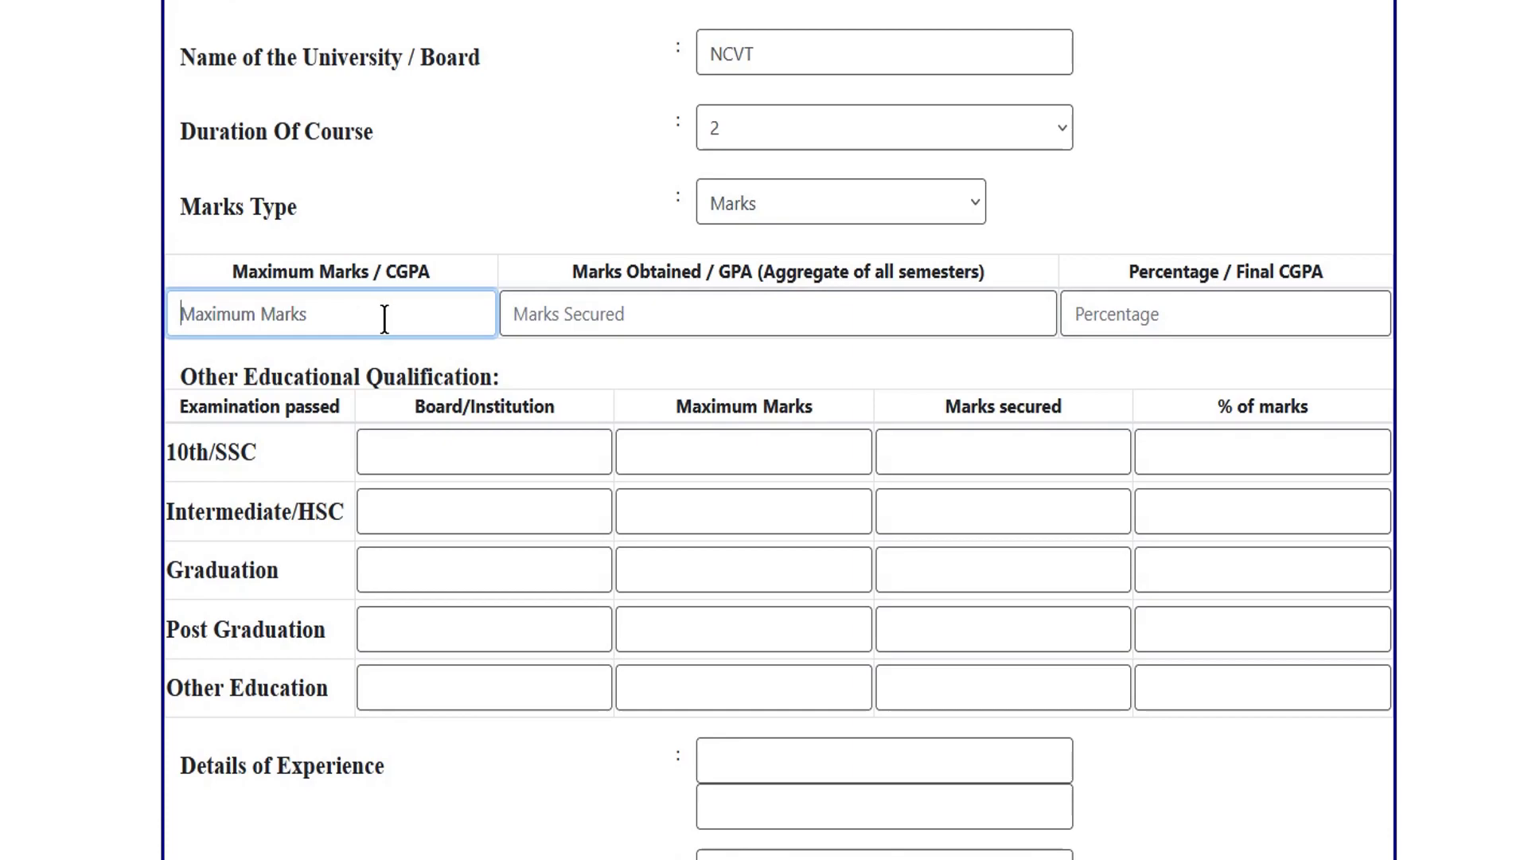
{"action": "type", "text": "1"}
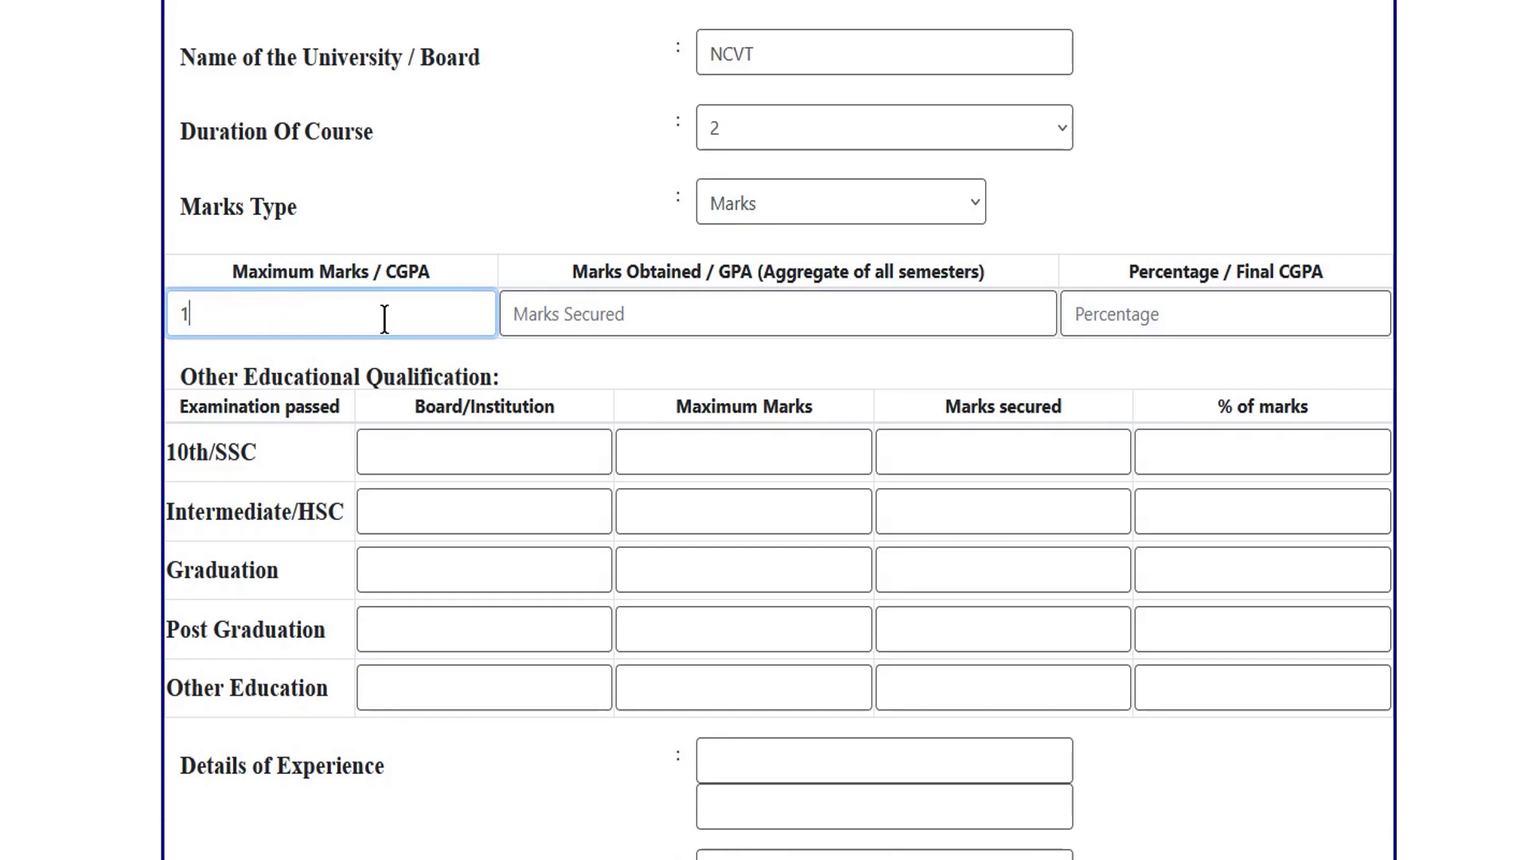
{"action": "type", "text": "200"}
{"action": "left_click", "coordinate": [583, 317]}
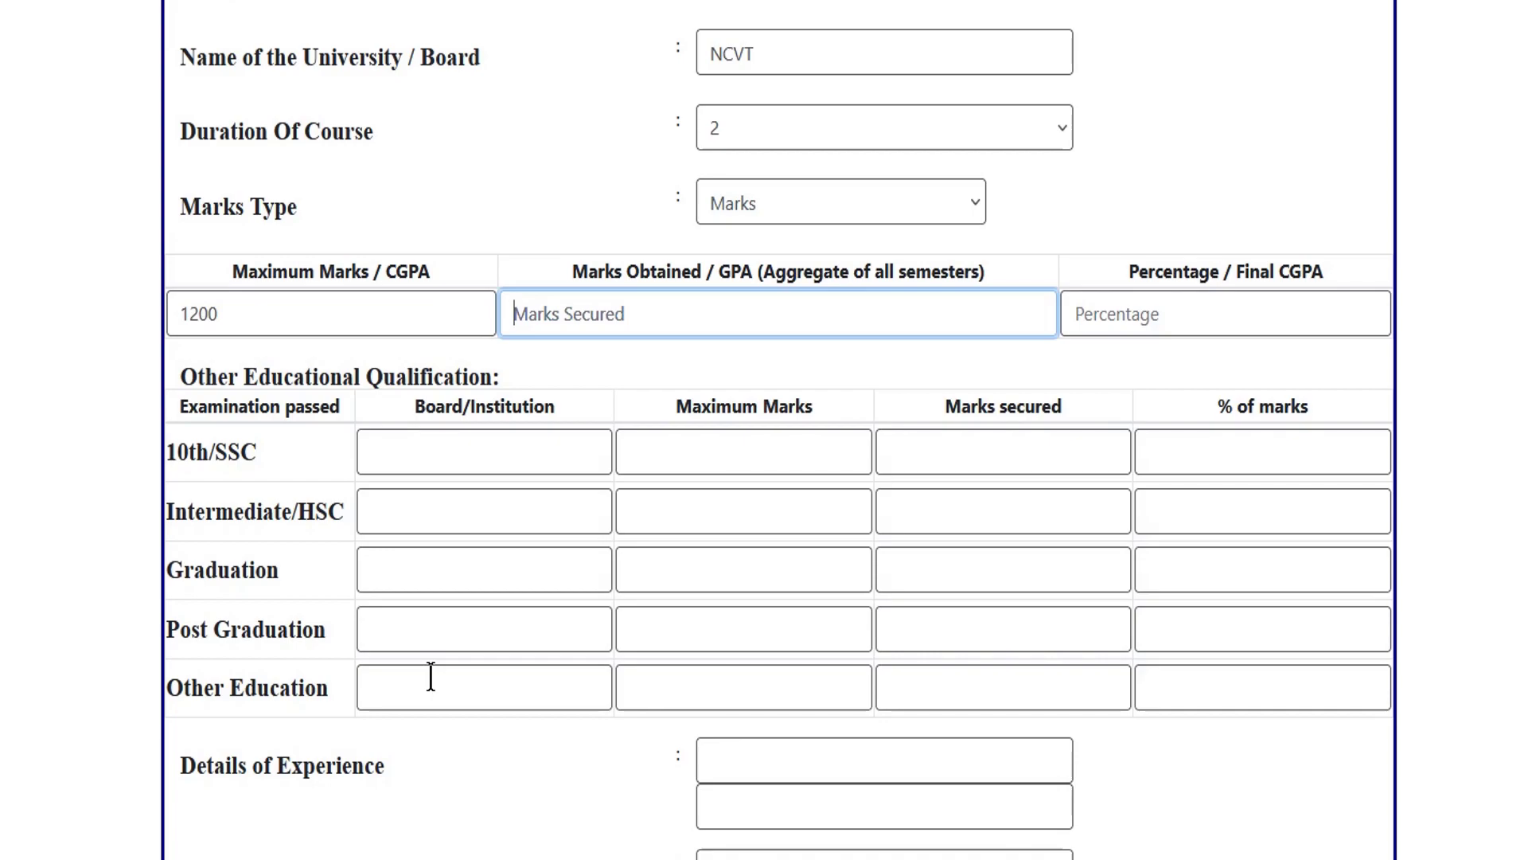
{"action": "type", "text": "1124"}
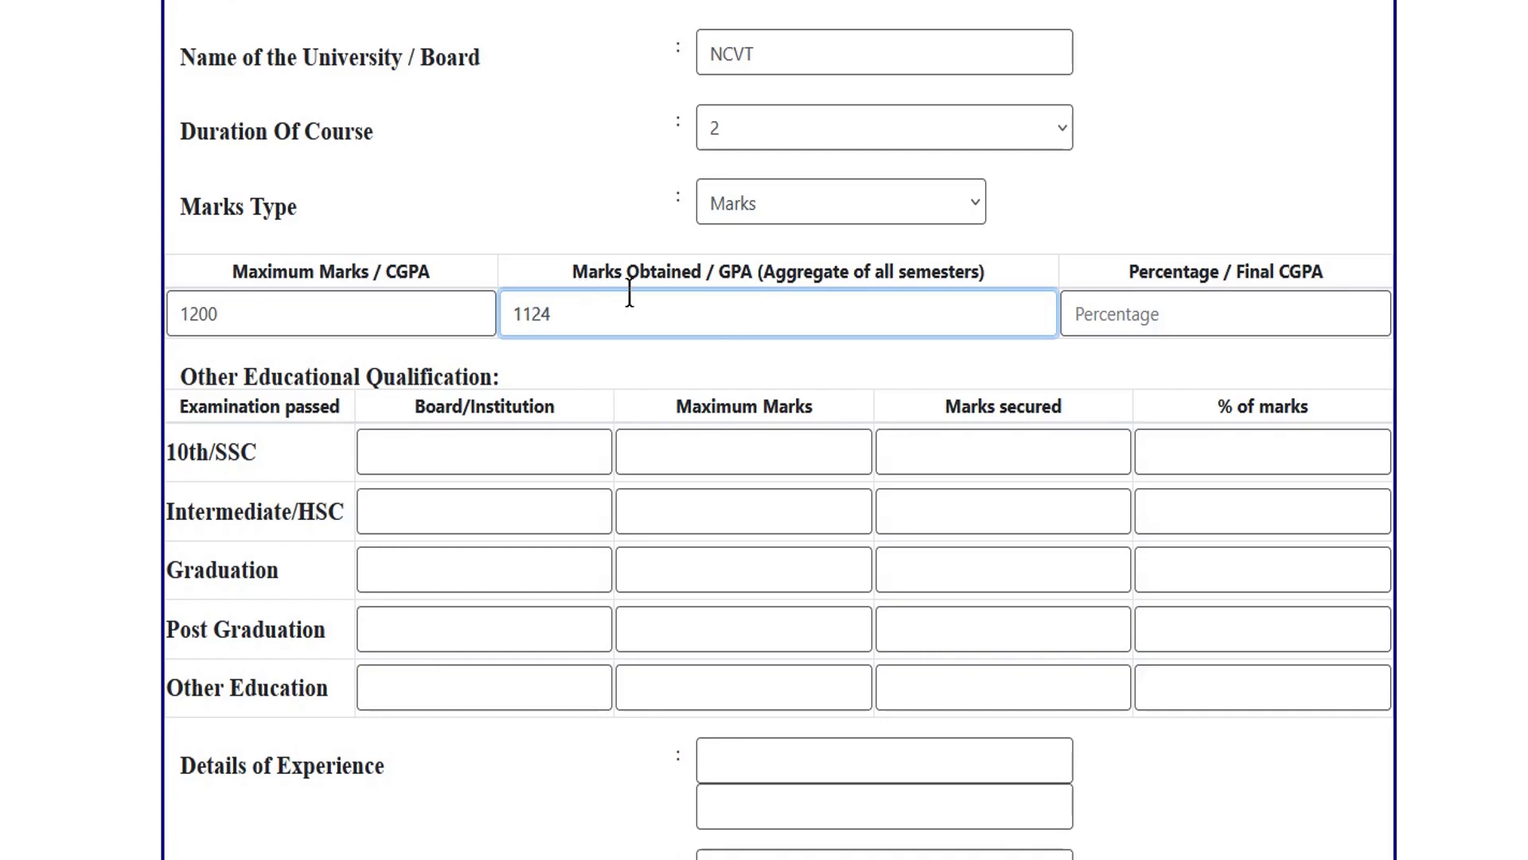
{"action": "left_click", "coordinate": [1095, 322]}
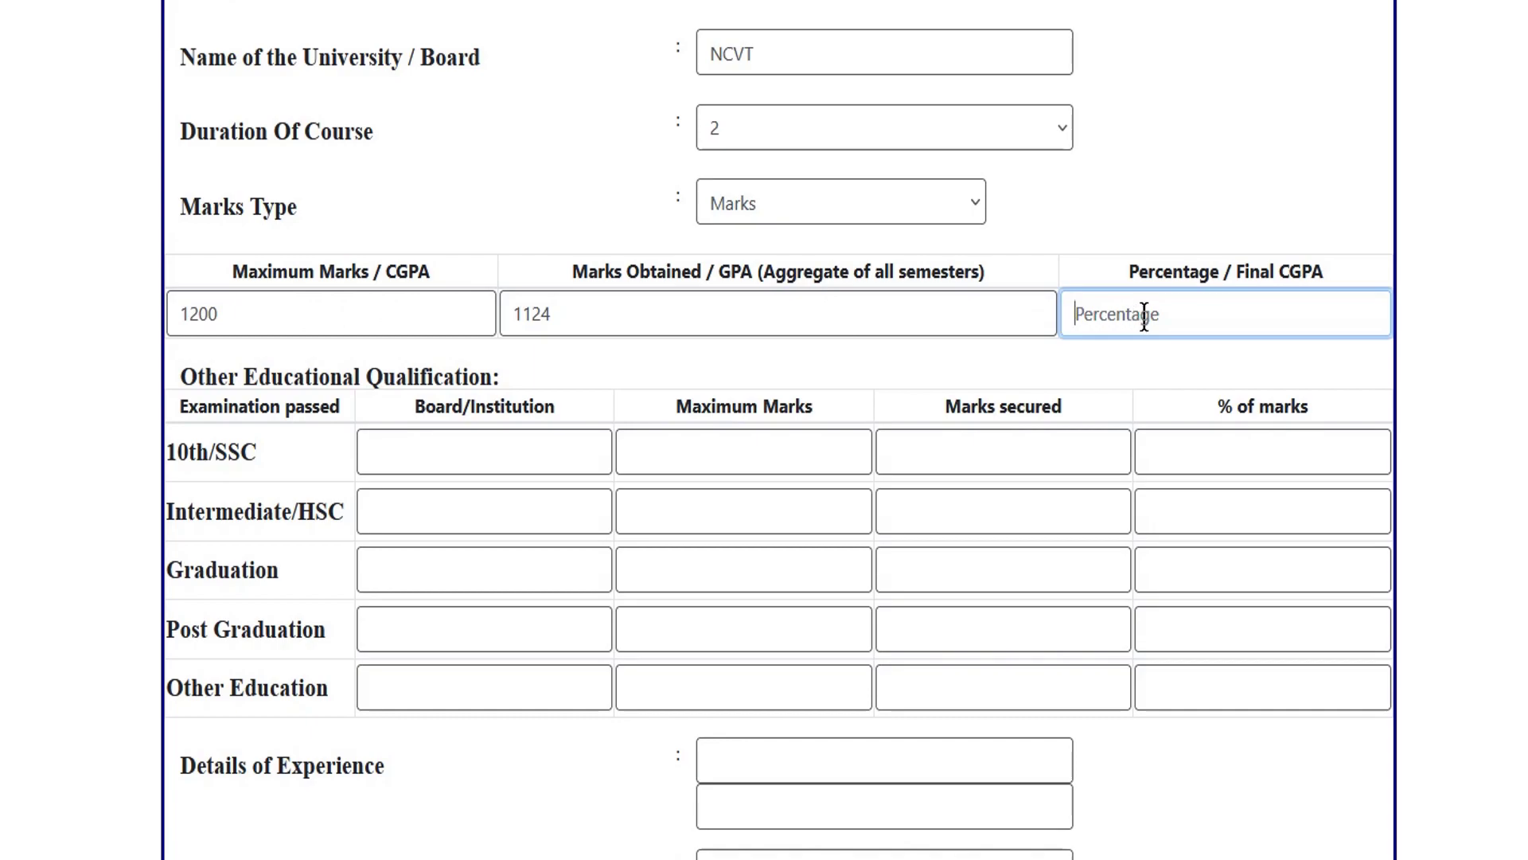
{"action": "type", "text": "93"}
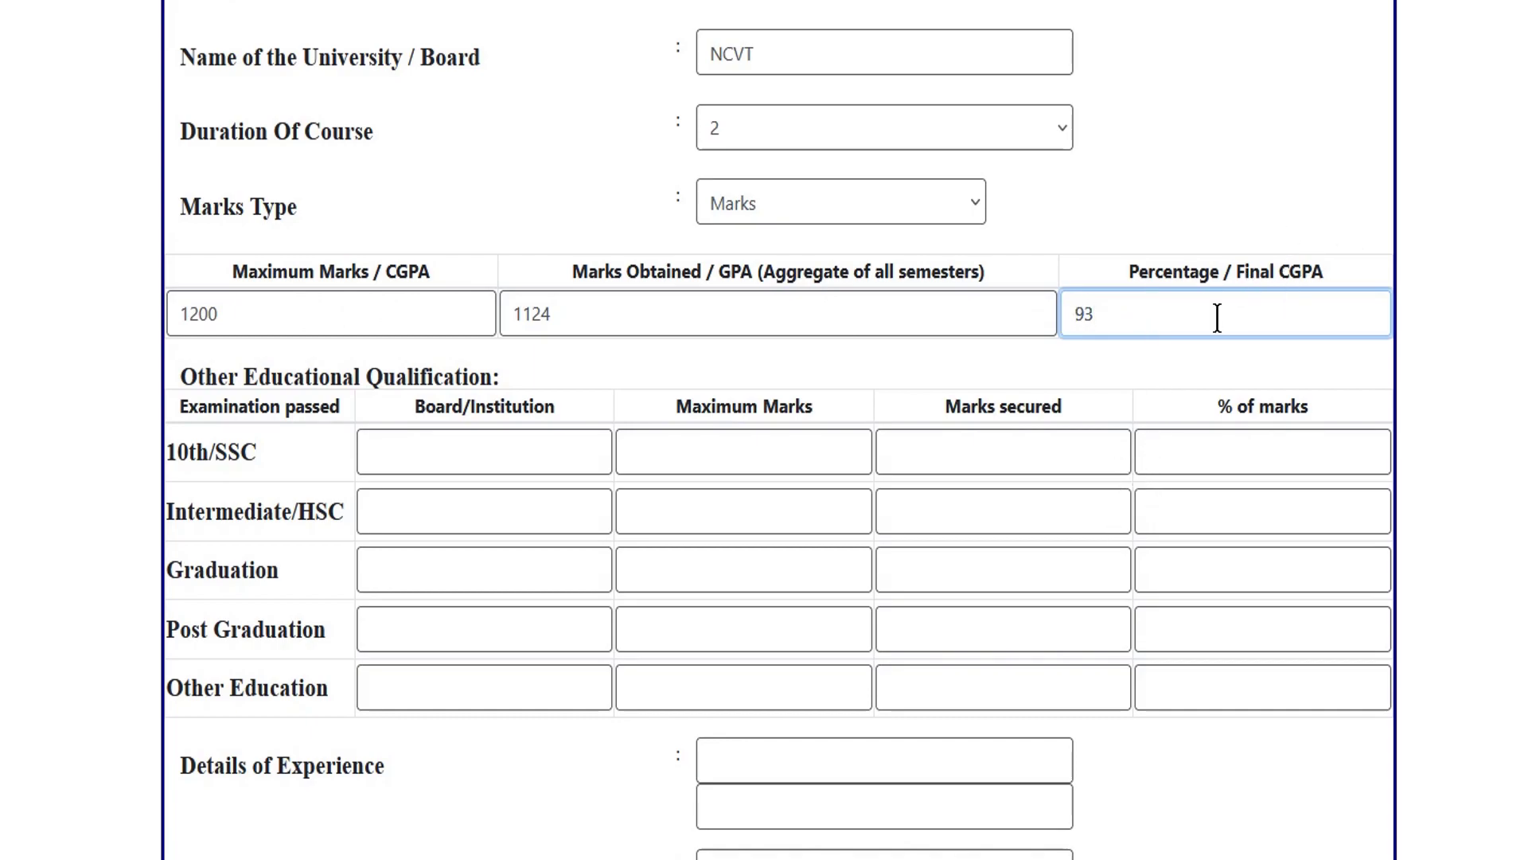
{"action": "left_click", "coordinate": [1217, 343]}
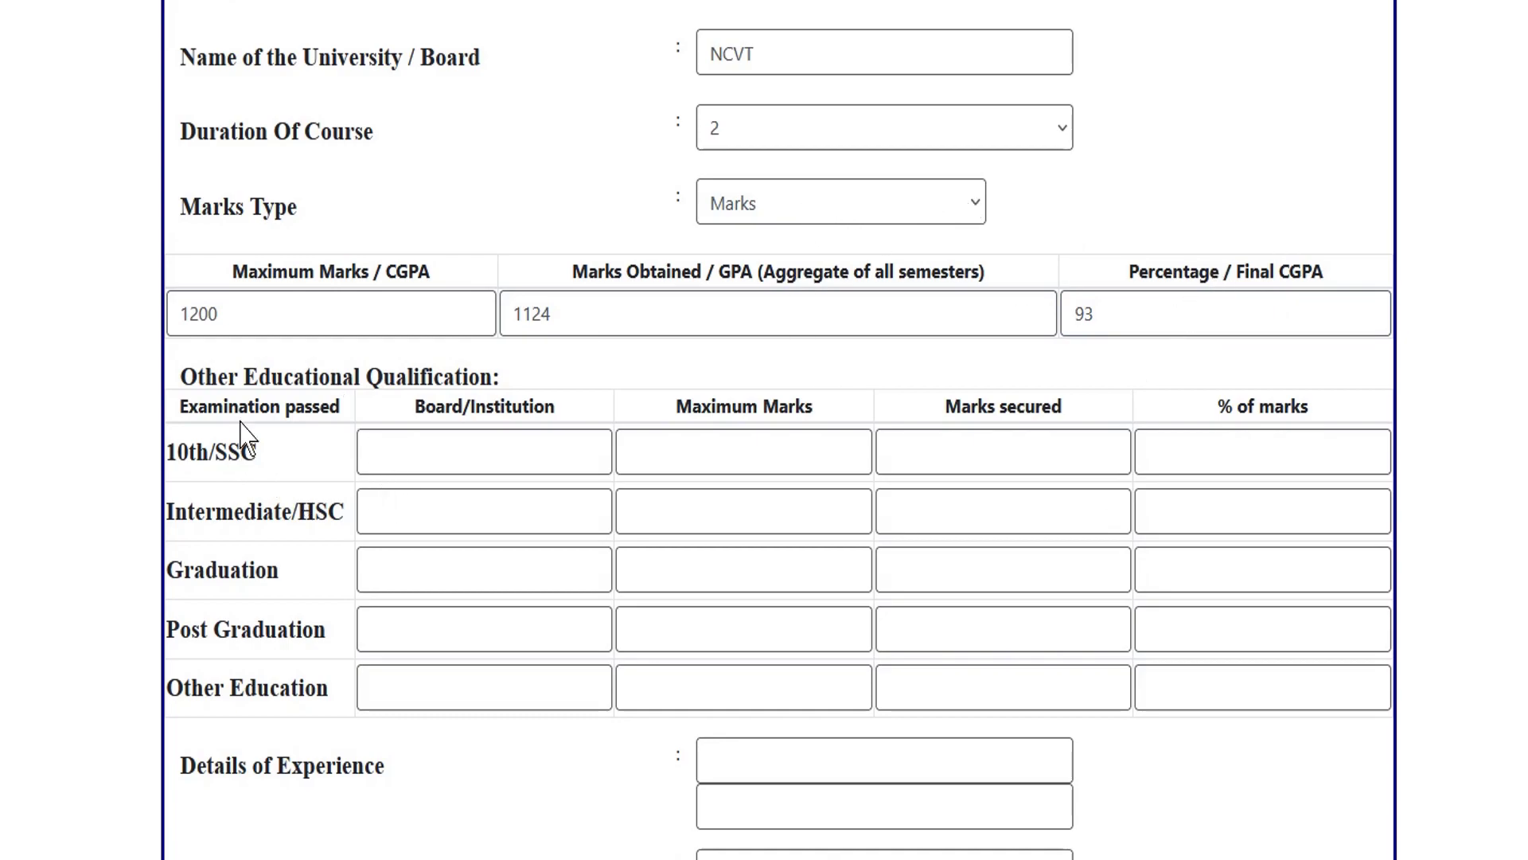
Recheck the marks obtained and maximum marks entries, then go to the 10th/SSC board field.
{"action": "left_click_drag", "start_coordinate": [211, 374], "coordinate": [444, 376]}
{"action": "left_click", "coordinate": [454, 374]}
{"action": "scroll", "coordinate": [572, 248], "scroll_direction": "up", "scroll_amount": 2}
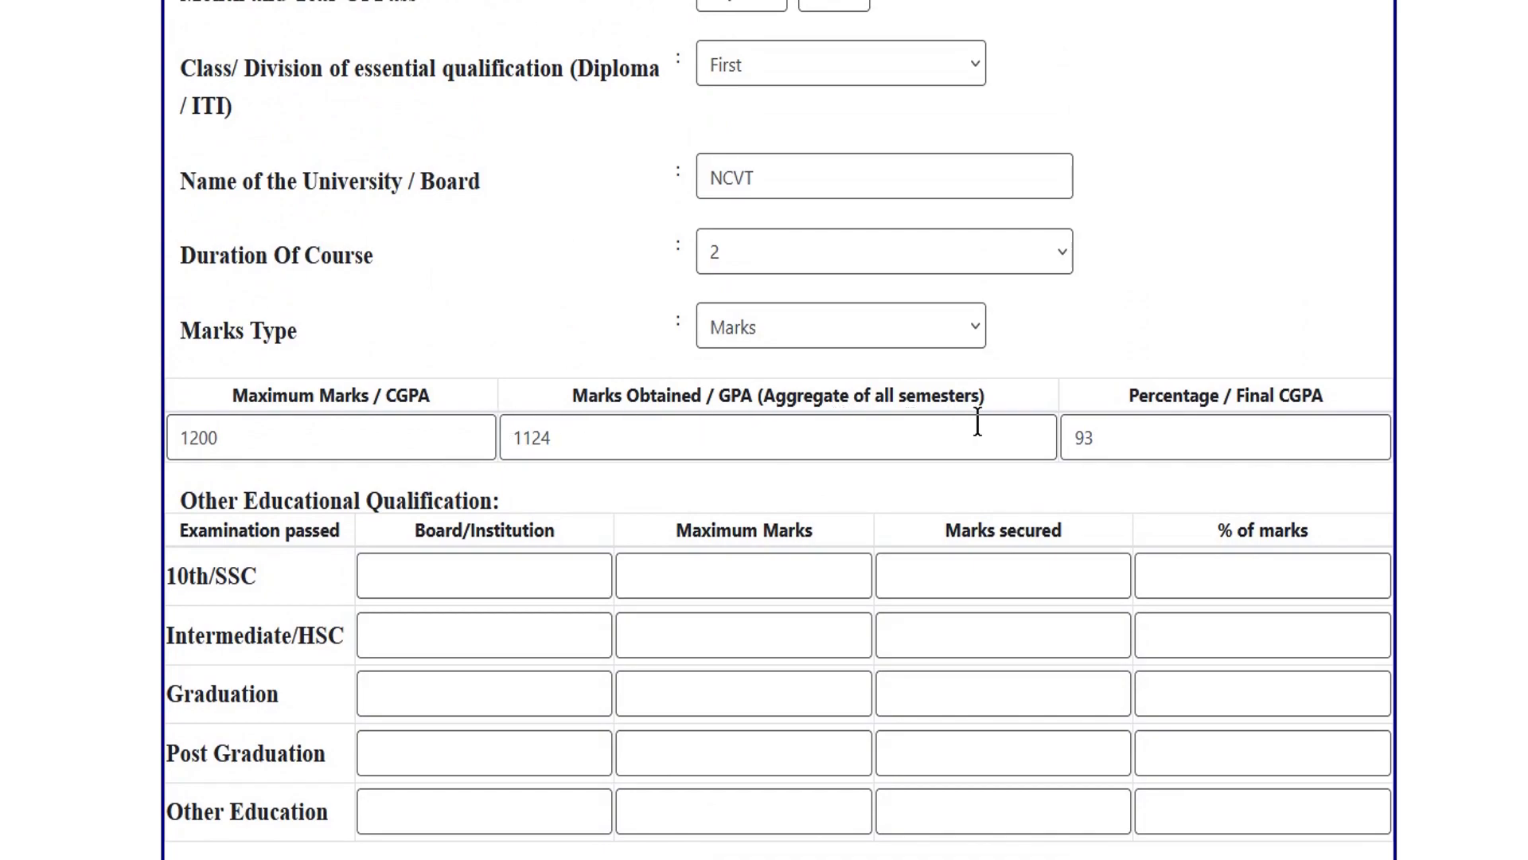
{"action": "left_click", "coordinate": [850, 437]}
{"action": "left_click", "coordinate": [445, 443]}
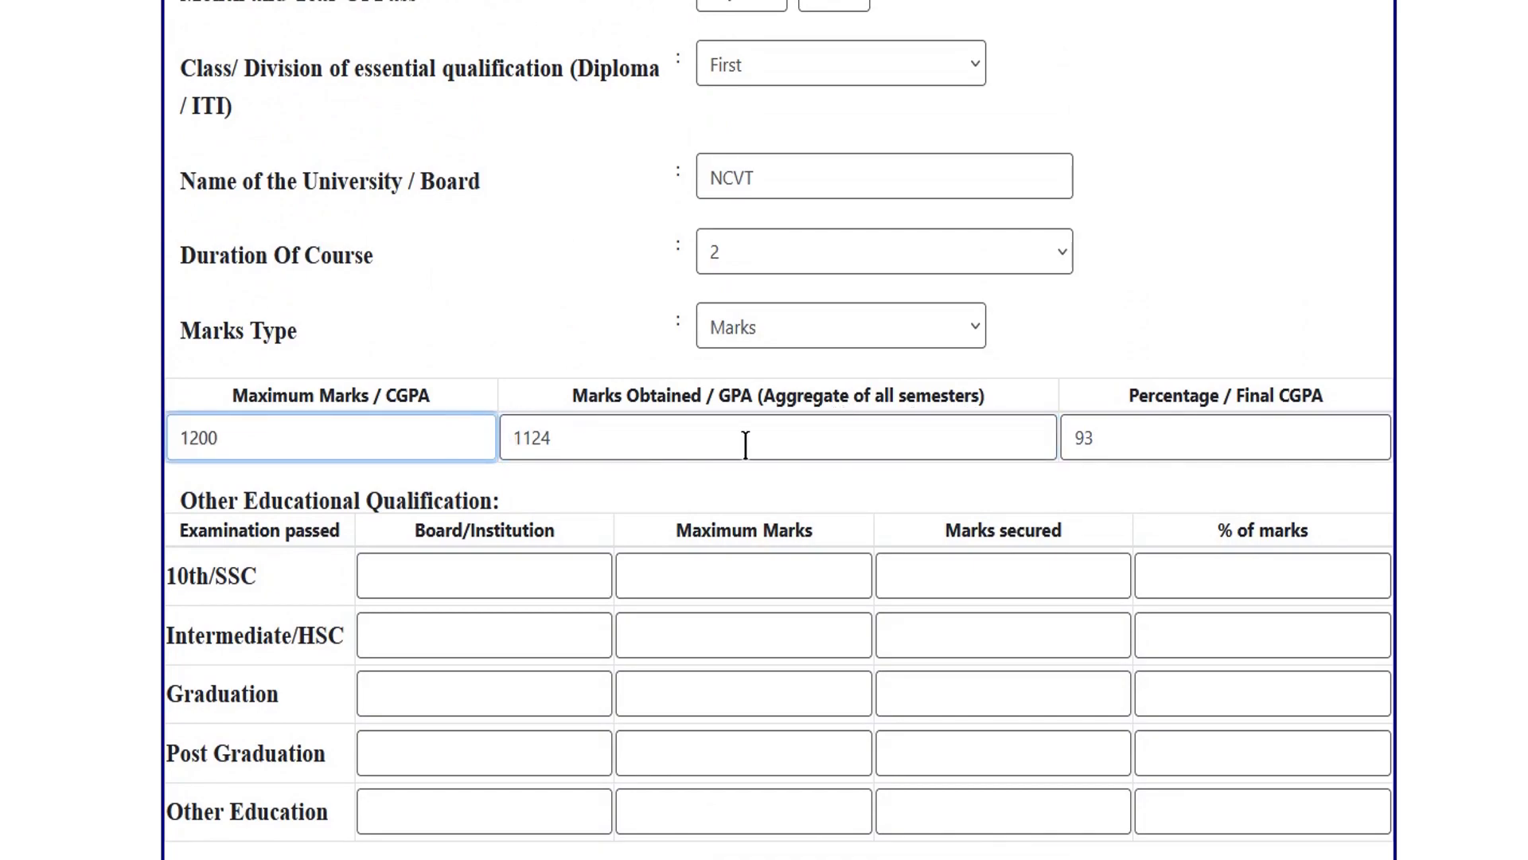
{"action": "scroll", "coordinate": [717, 430], "scroll_direction": "up", "scroll_amount": 4}
{"action": "scroll", "coordinate": [528, 351], "scroll_direction": "down", "scroll_amount": 3}
{"action": "scroll", "coordinate": [562, 430], "scroll_direction": "down", "scroll_amount": 2}
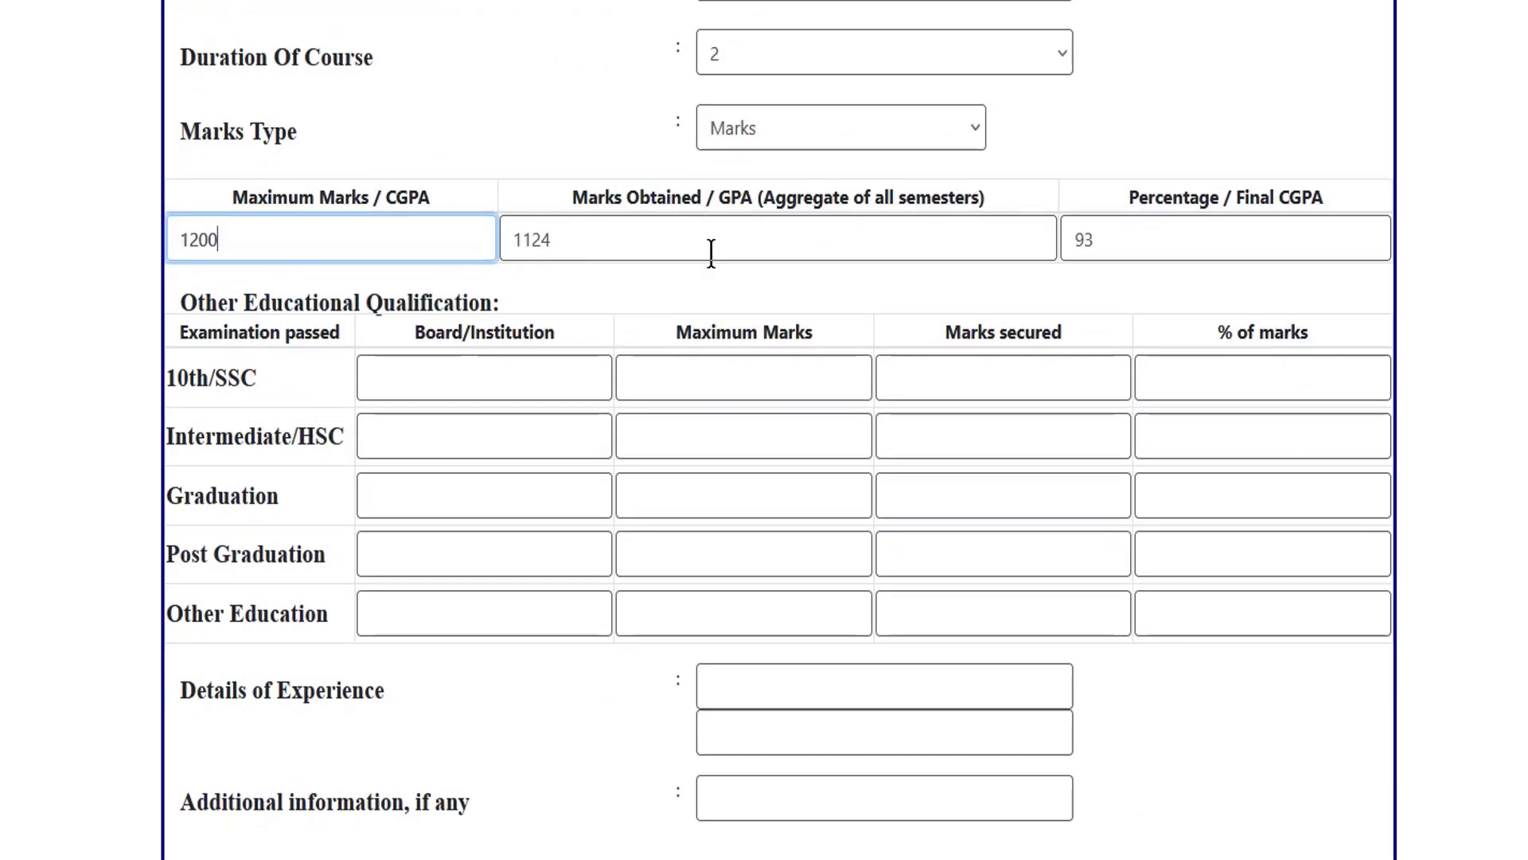
{"action": "left_click", "coordinate": [452, 376]}
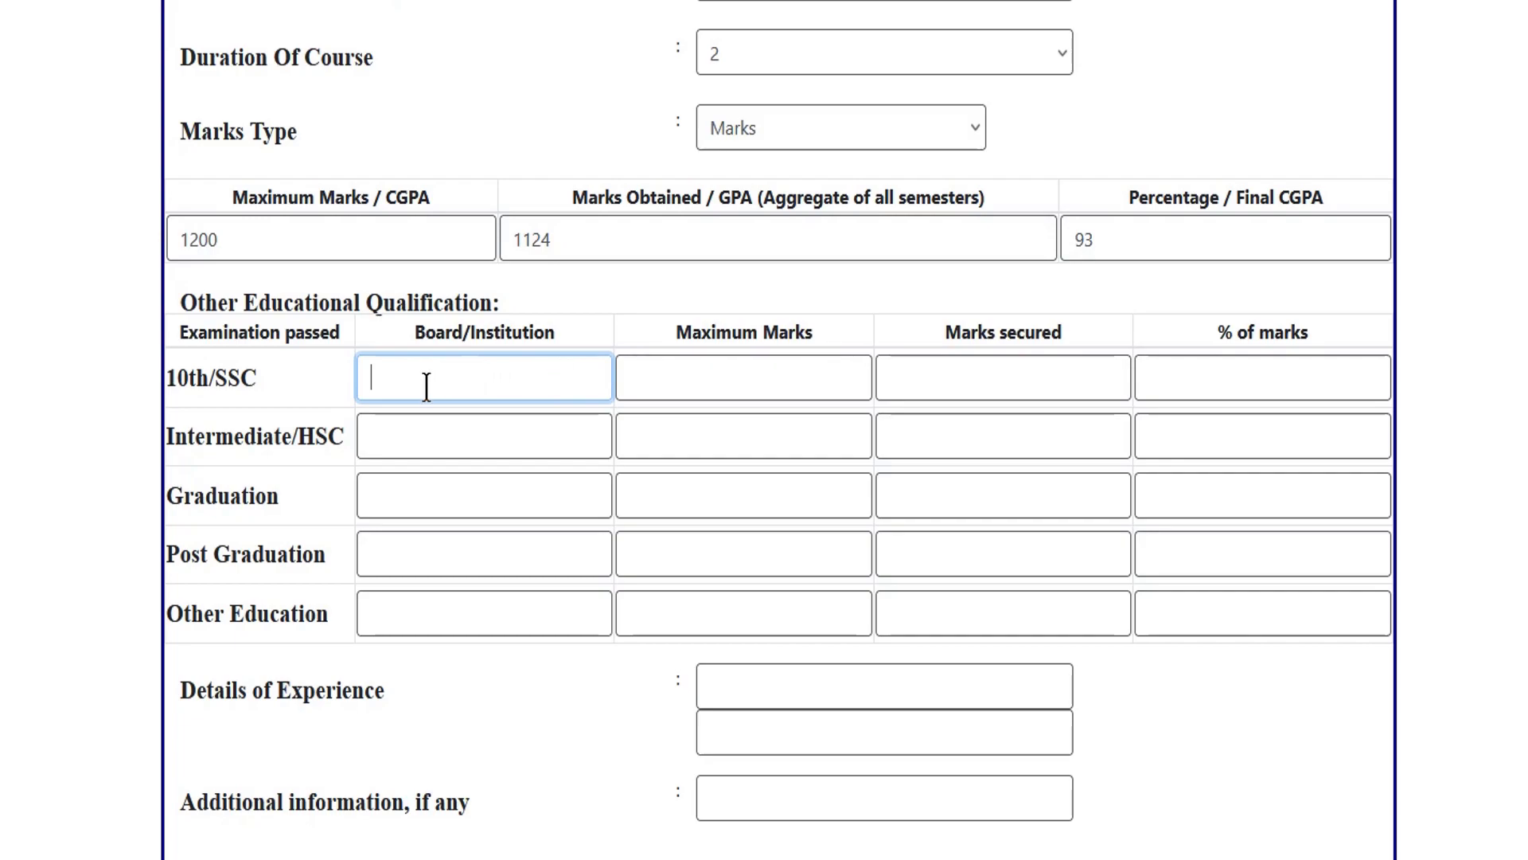
Enter 650 as the 10th/SSC maximum marks and 580 as marks secured.
{"action": "left_click", "coordinate": [719, 374]}
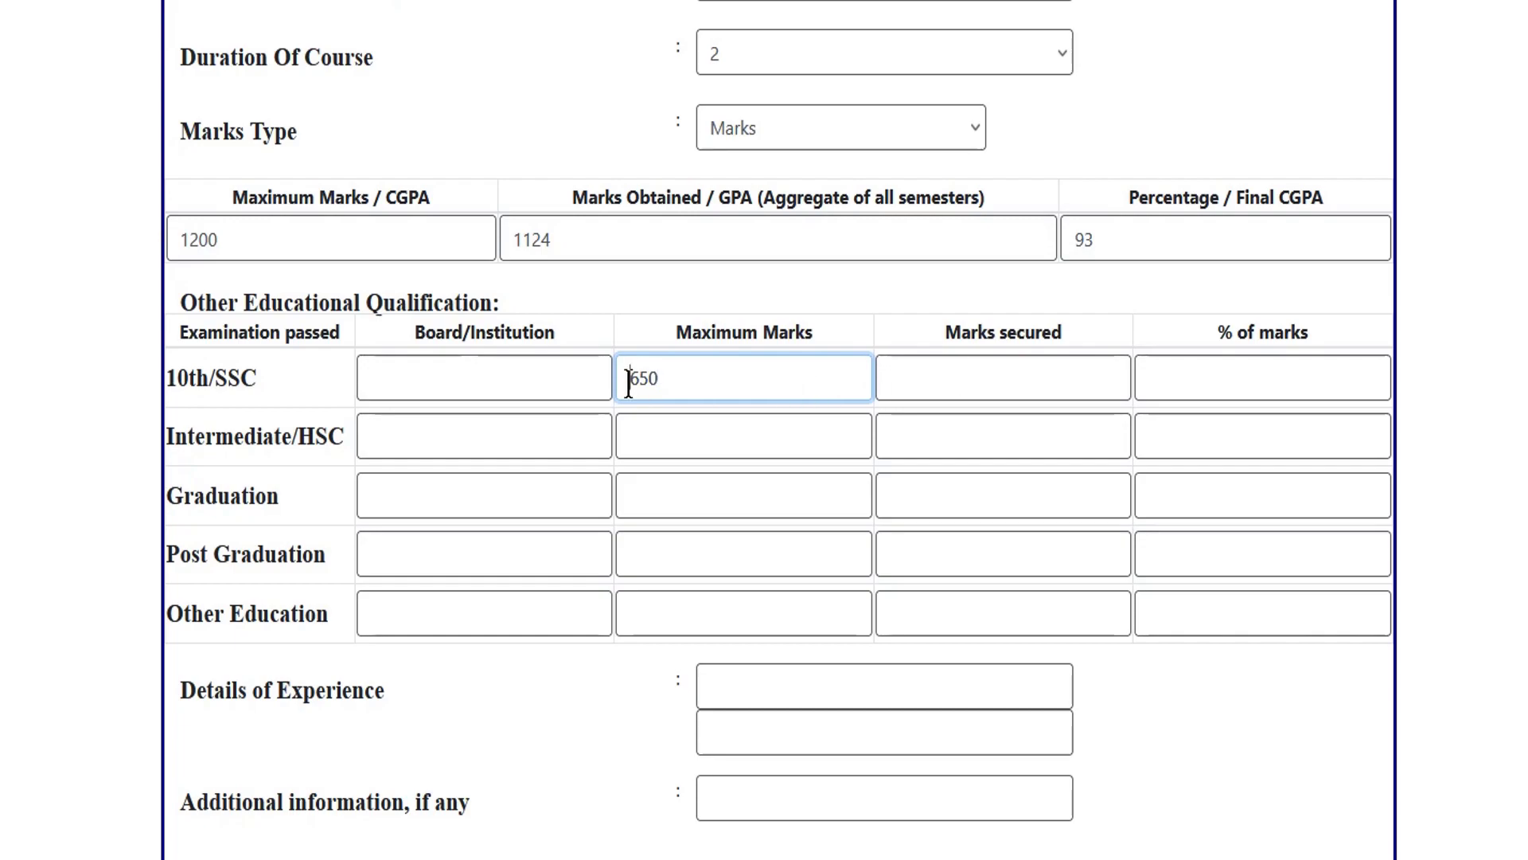
{"action": "left_click_drag", "start_coordinate": [629, 382], "coordinate": [679, 379]}
{"action": "left_click", "coordinate": [945, 379]}
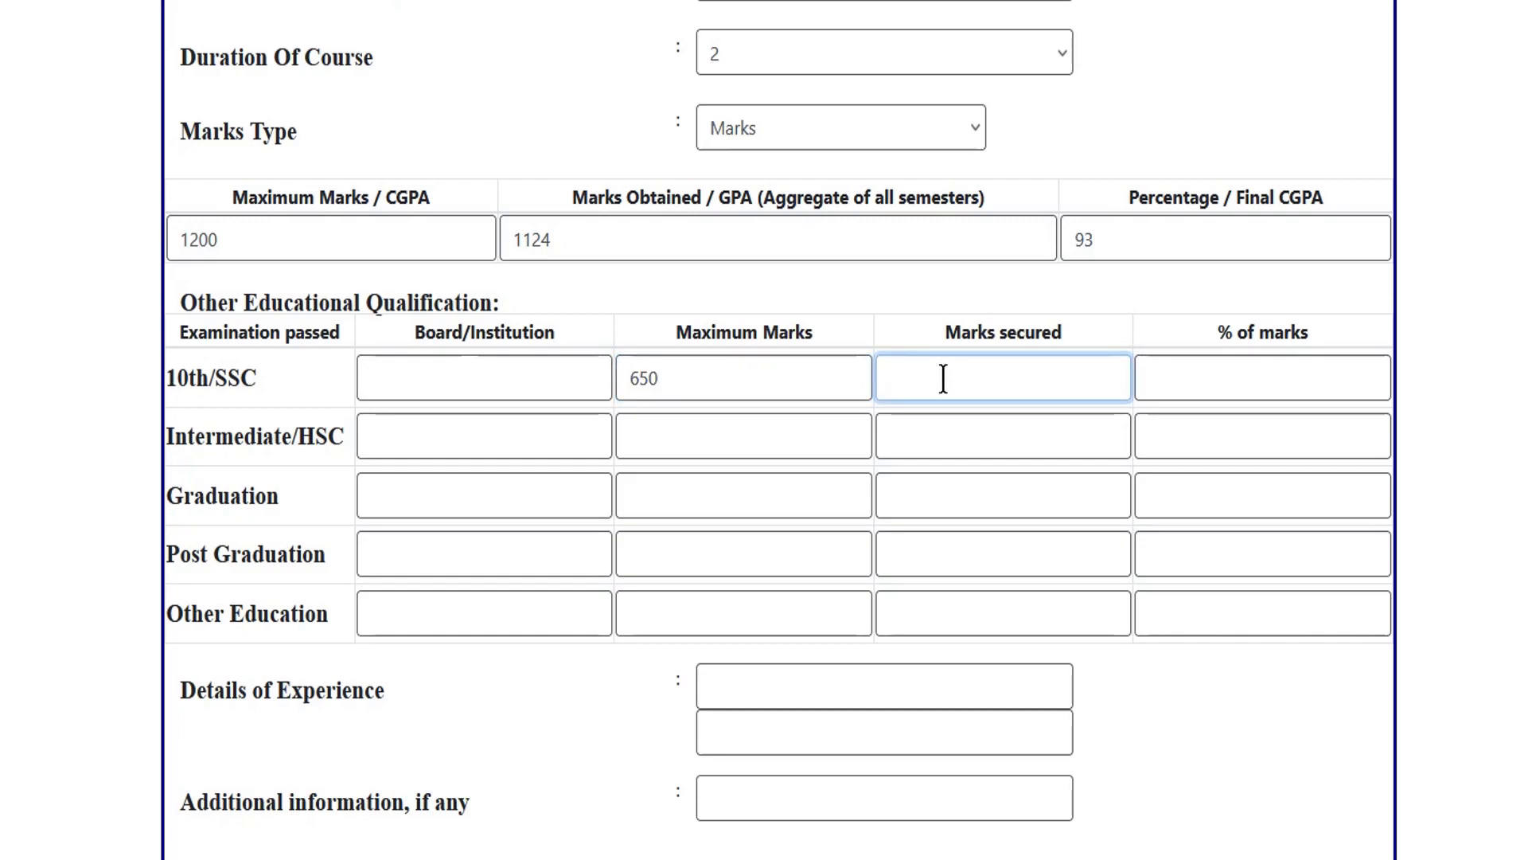
{"action": "left_click", "coordinate": [831, 378]}
{"action": "left_click", "coordinate": [939, 380]}
Enter 89 as the 10th/SSC percentage and recheck the 650, 580 and 89 values.
{"action": "left_click", "coordinate": [1228, 375]}
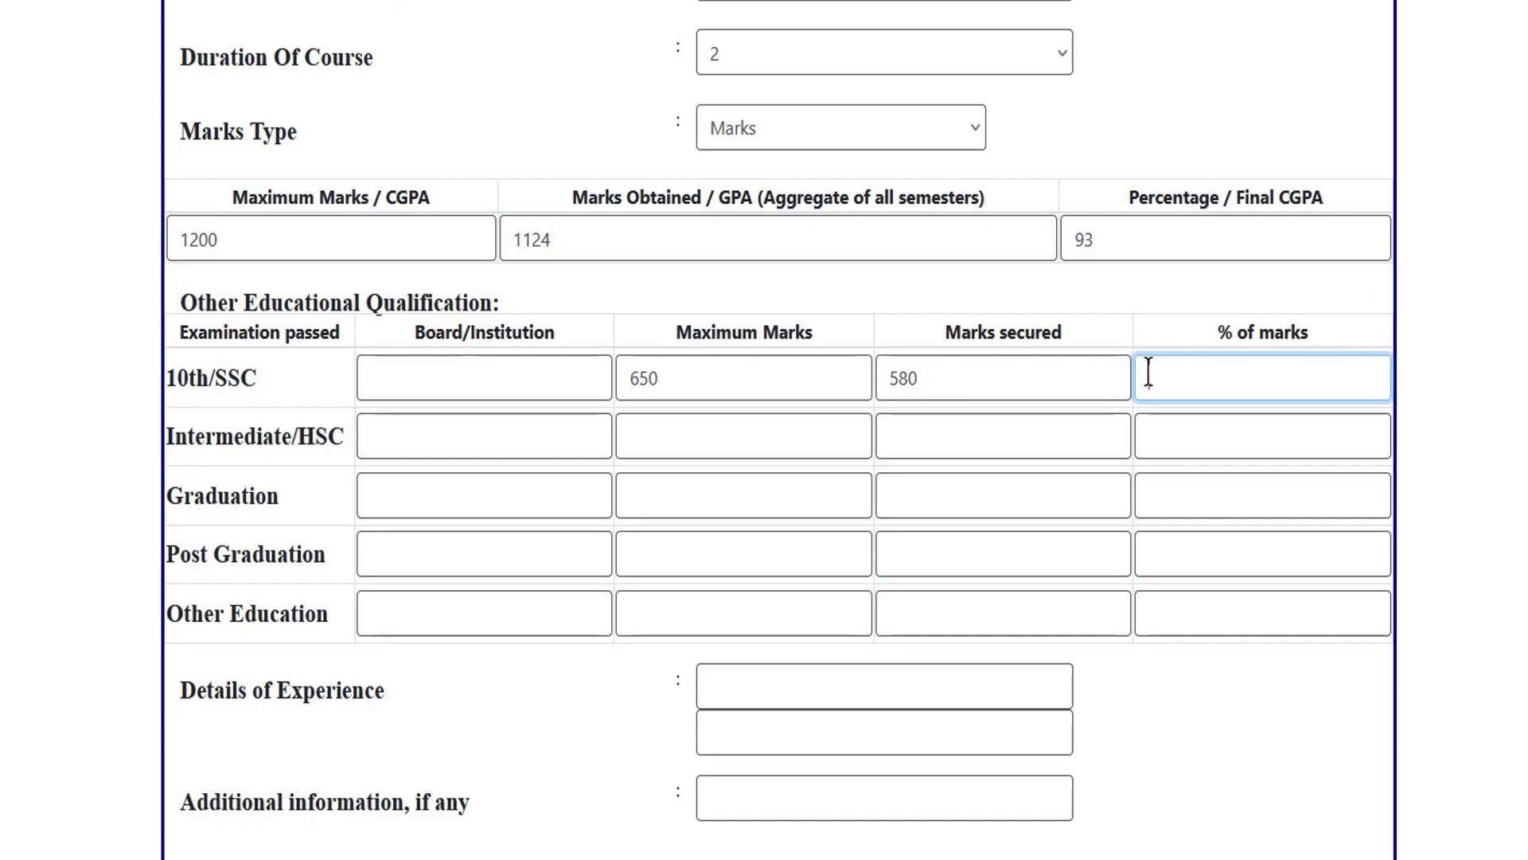
{"action": "type", "text": "9"}
{"action": "left_click", "coordinate": [1004, 385]}
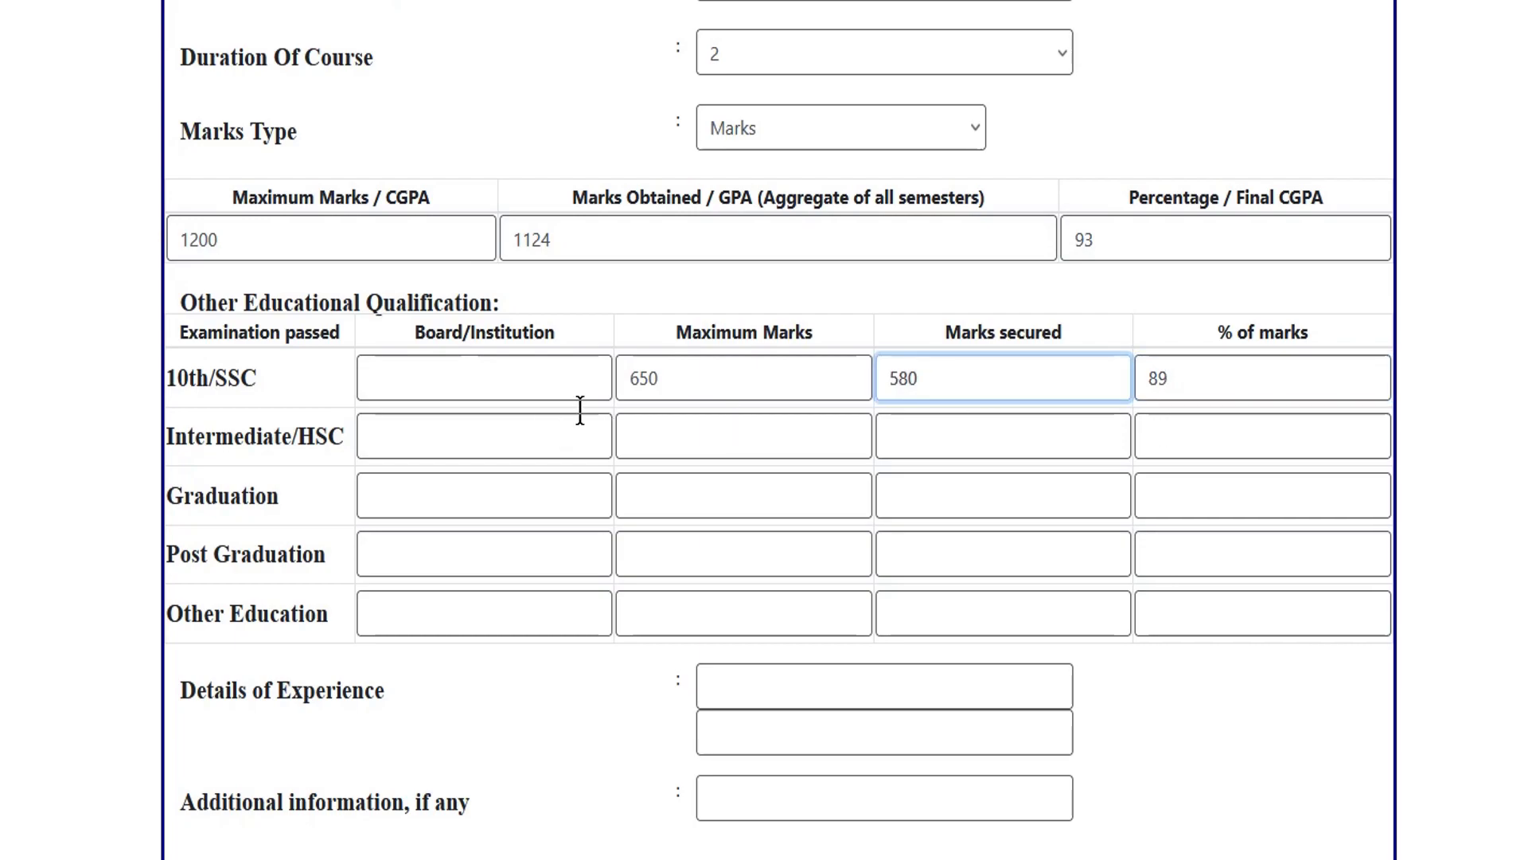
{"action": "double_click", "coordinate": [638, 379]}
{"action": "left_click", "coordinate": [979, 377]}
{"action": "left_click", "coordinate": [1210, 372]}
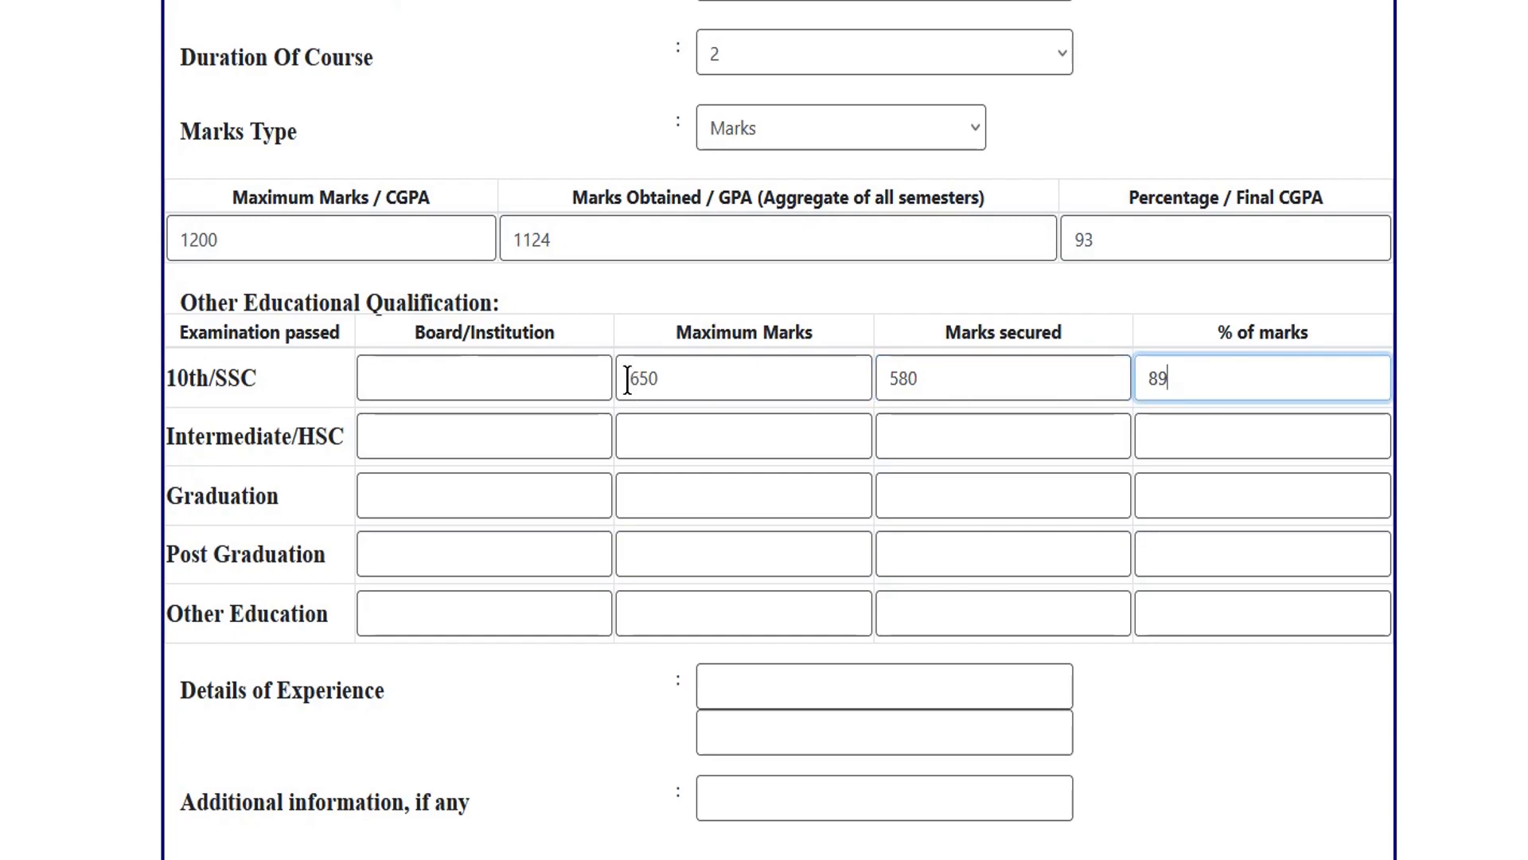
{"action": "left_click_drag", "start_coordinate": [628, 378], "coordinate": [851, 374]}
{"action": "left_click", "coordinate": [917, 378]}
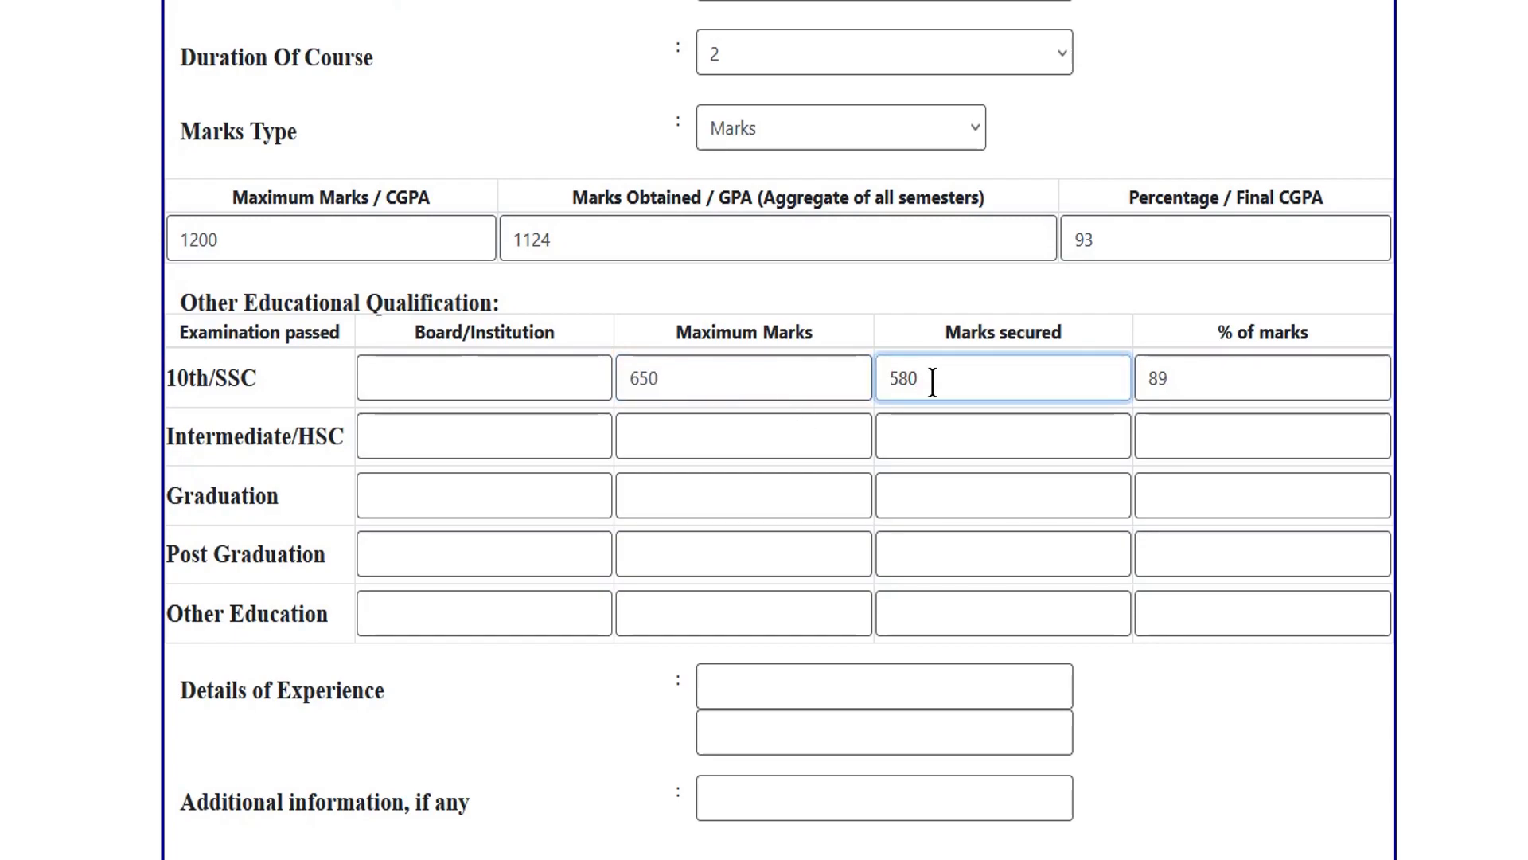
{"action": "left_click", "coordinate": [1200, 378]}
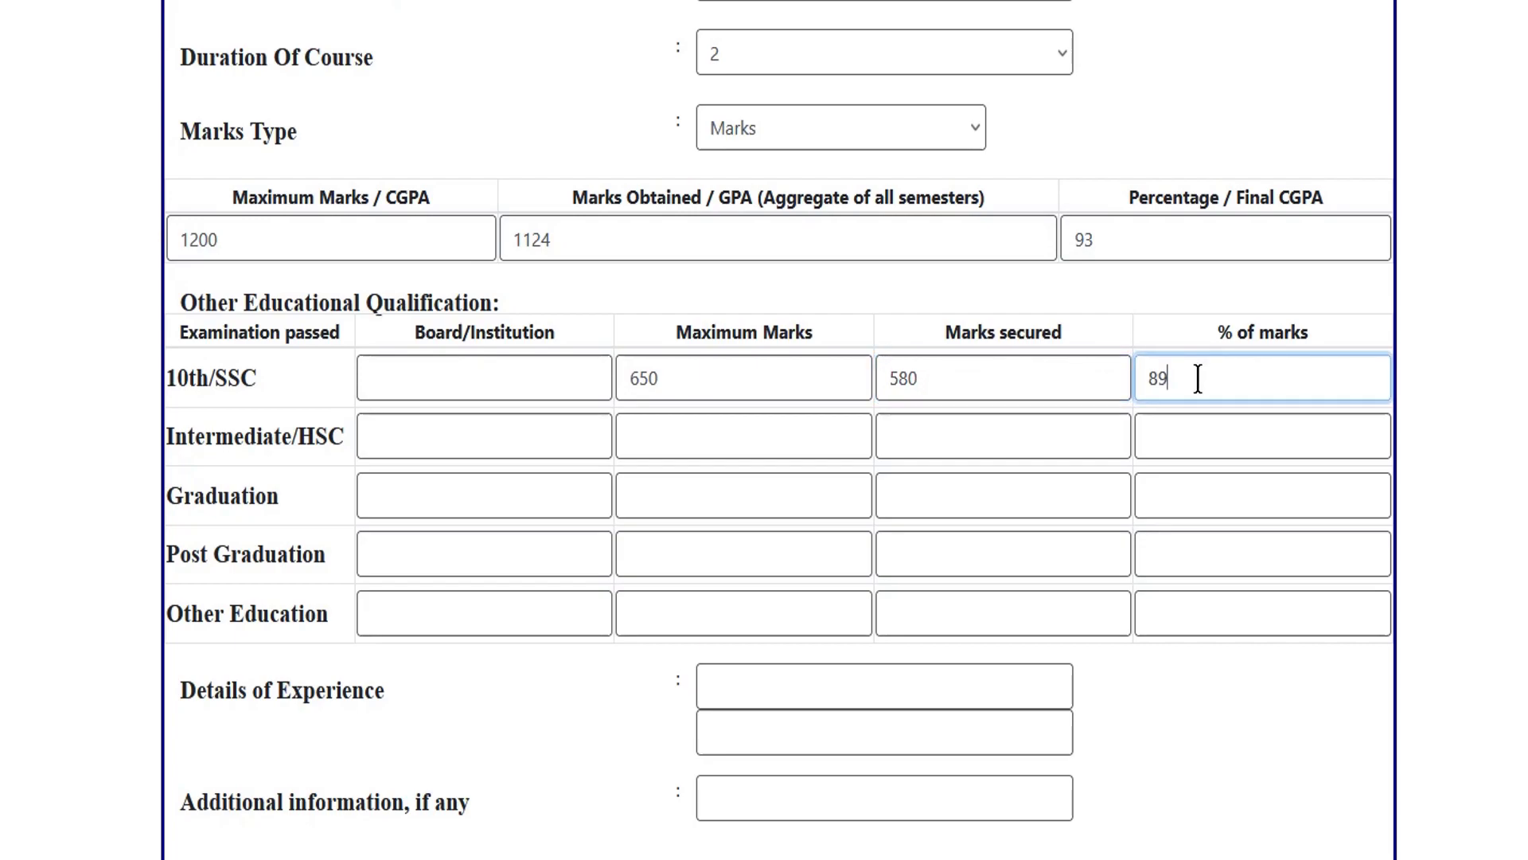
{"action": "left_click", "coordinate": [954, 379]}
{"action": "left_click", "coordinate": [720, 385]}
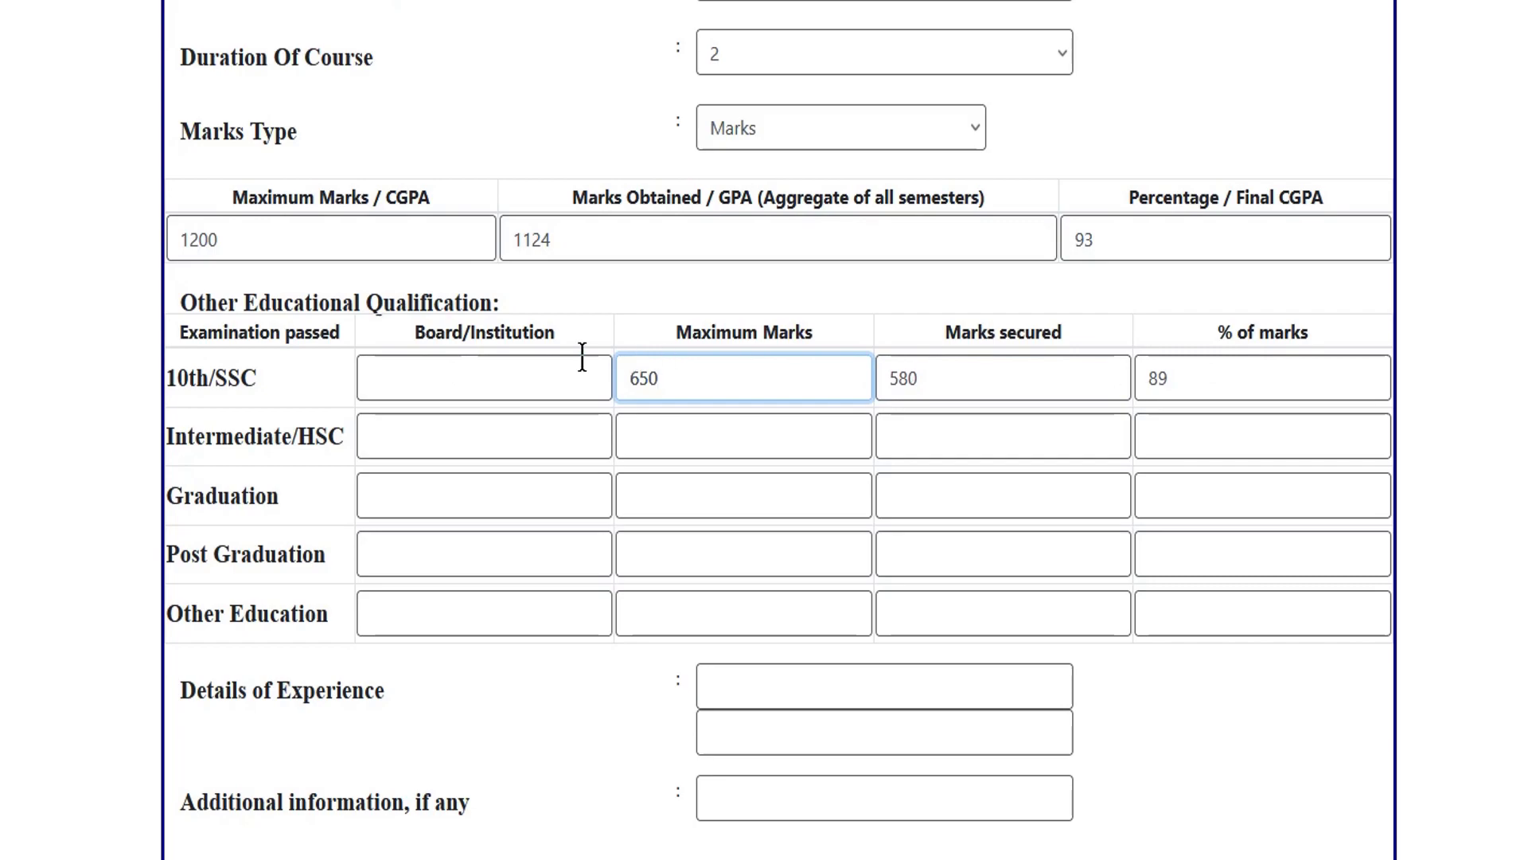
{"action": "left_click", "coordinate": [501, 381]}
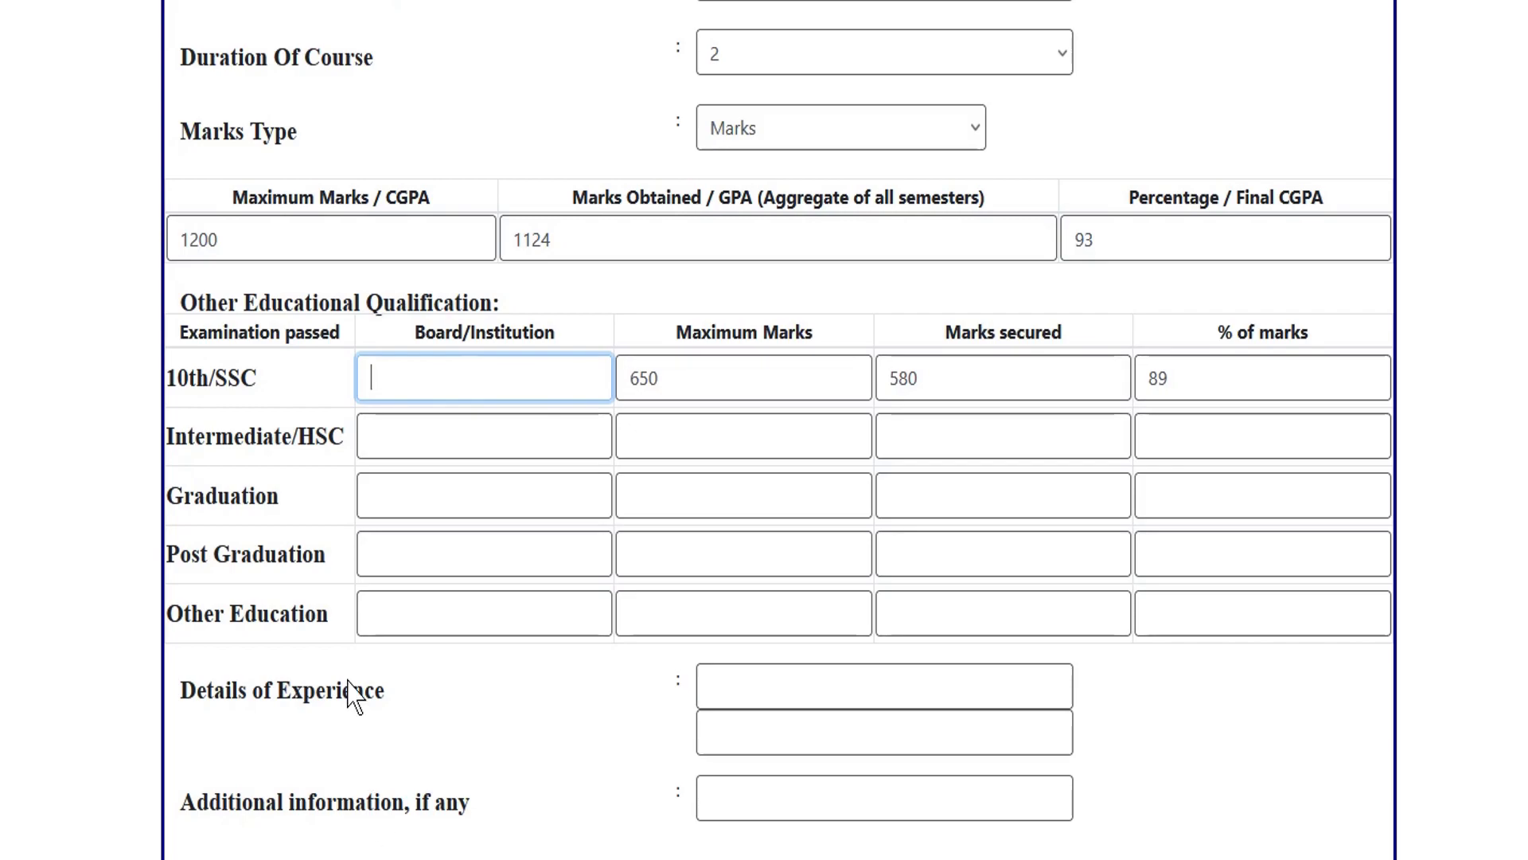
Enter GHSS KKR as the 10th/SSC board, leave experience blank, and save the education details.
{"action": "type", "text": "GHSS KKR"}
{"action": "left_click", "coordinate": [471, 444]}
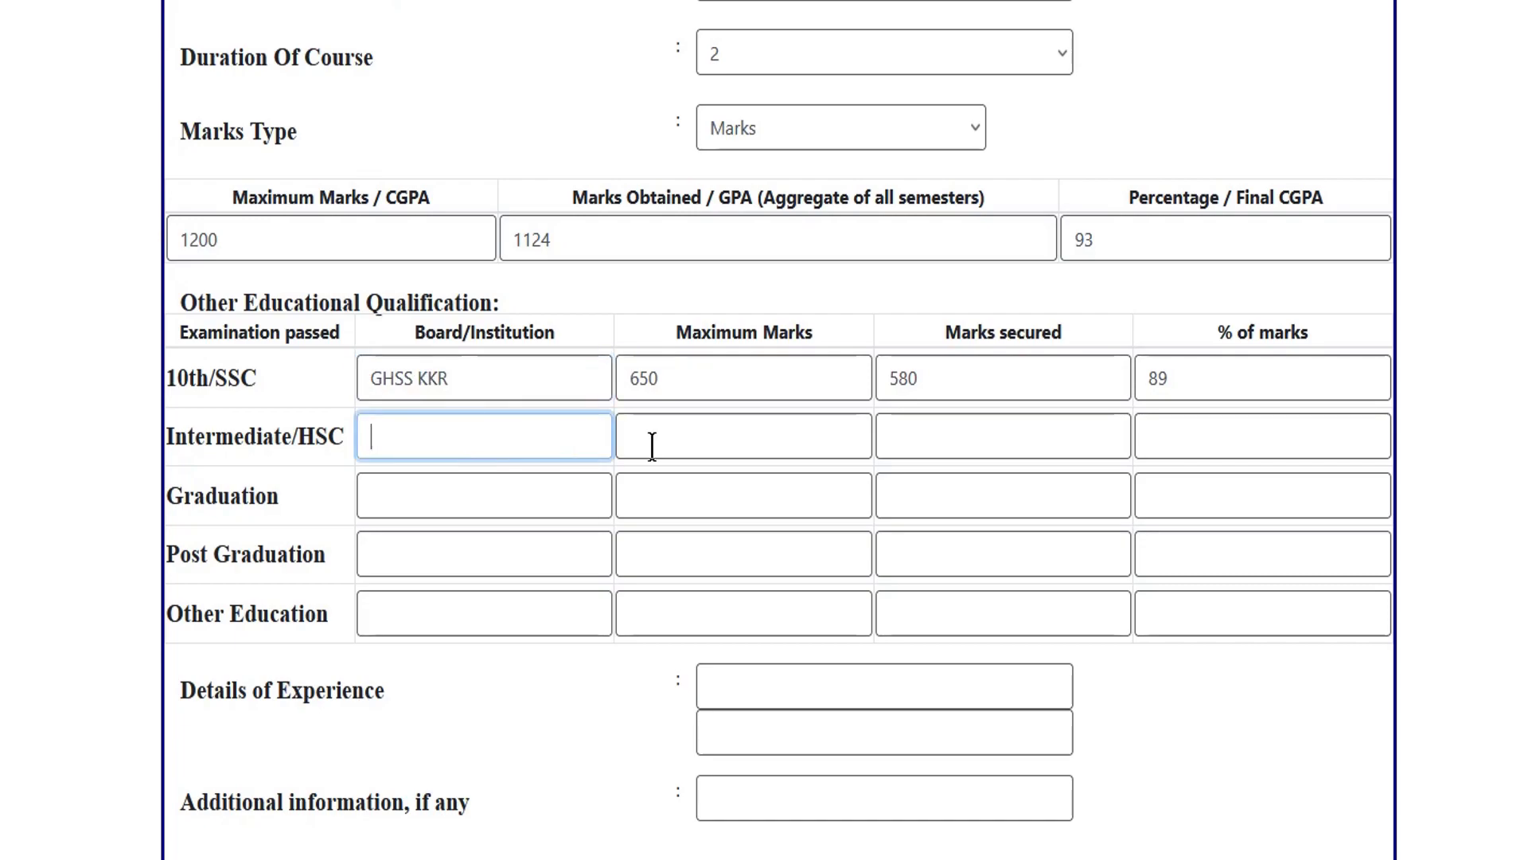
{"action": "left_click", "coordinate": [438, 505]}
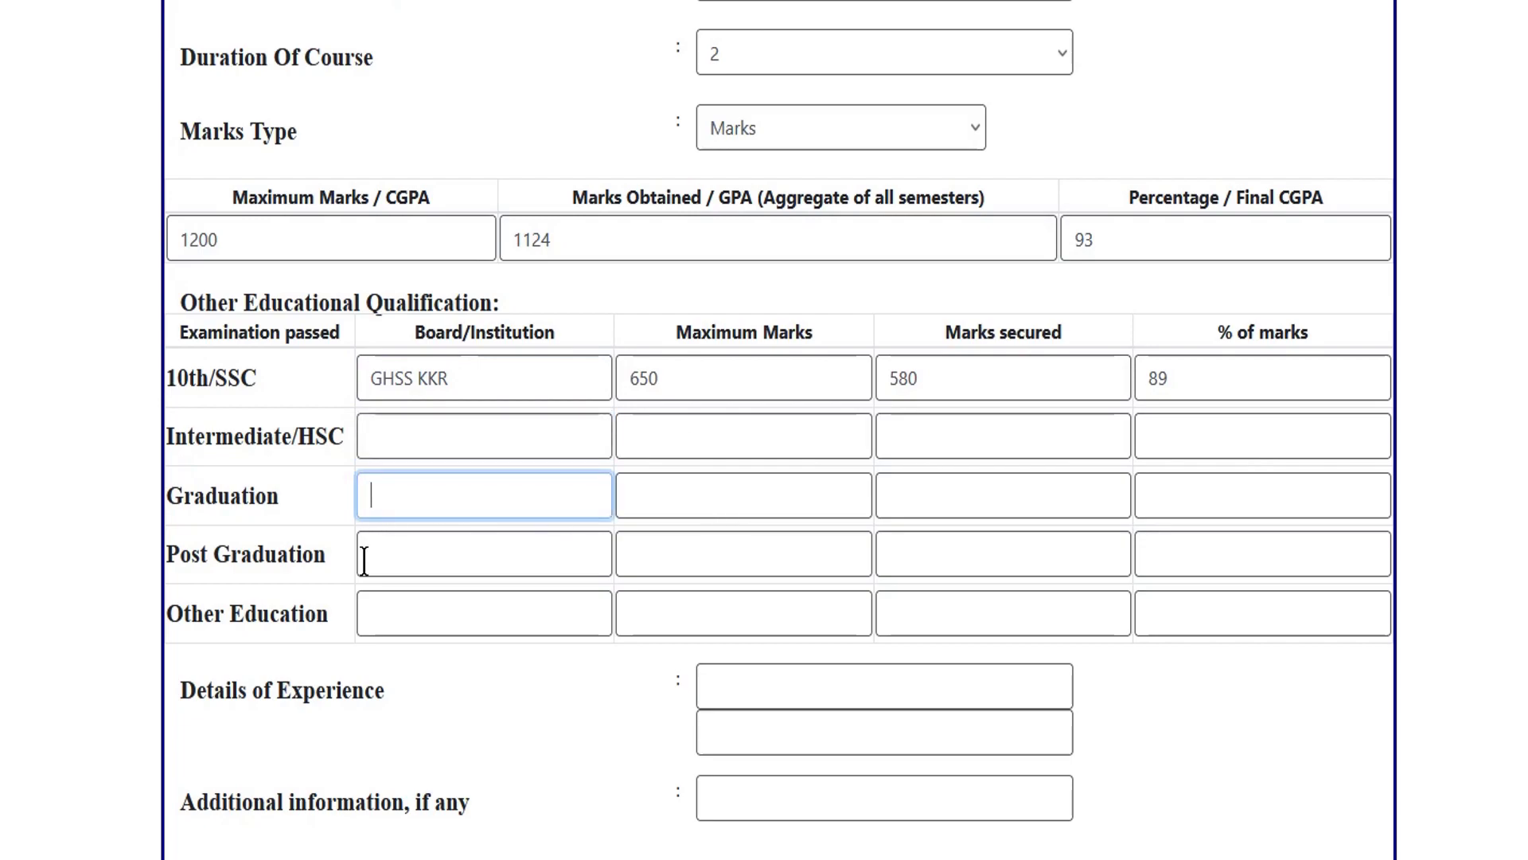
{"action": "left_click", "coordinate": [447, 435]}
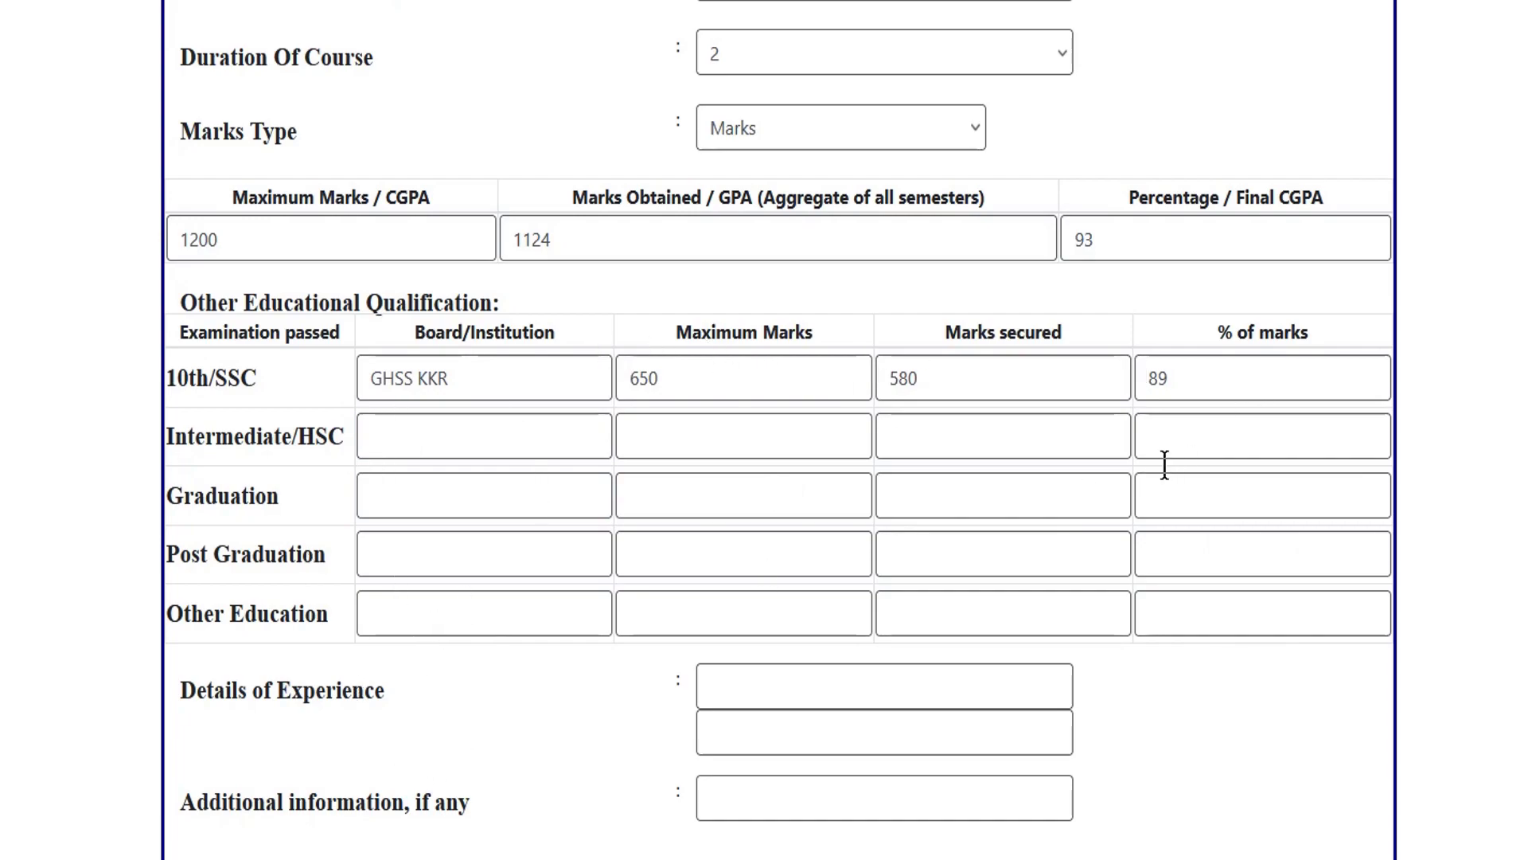
{"action": "left_click", "coordinate": [947, 681]}
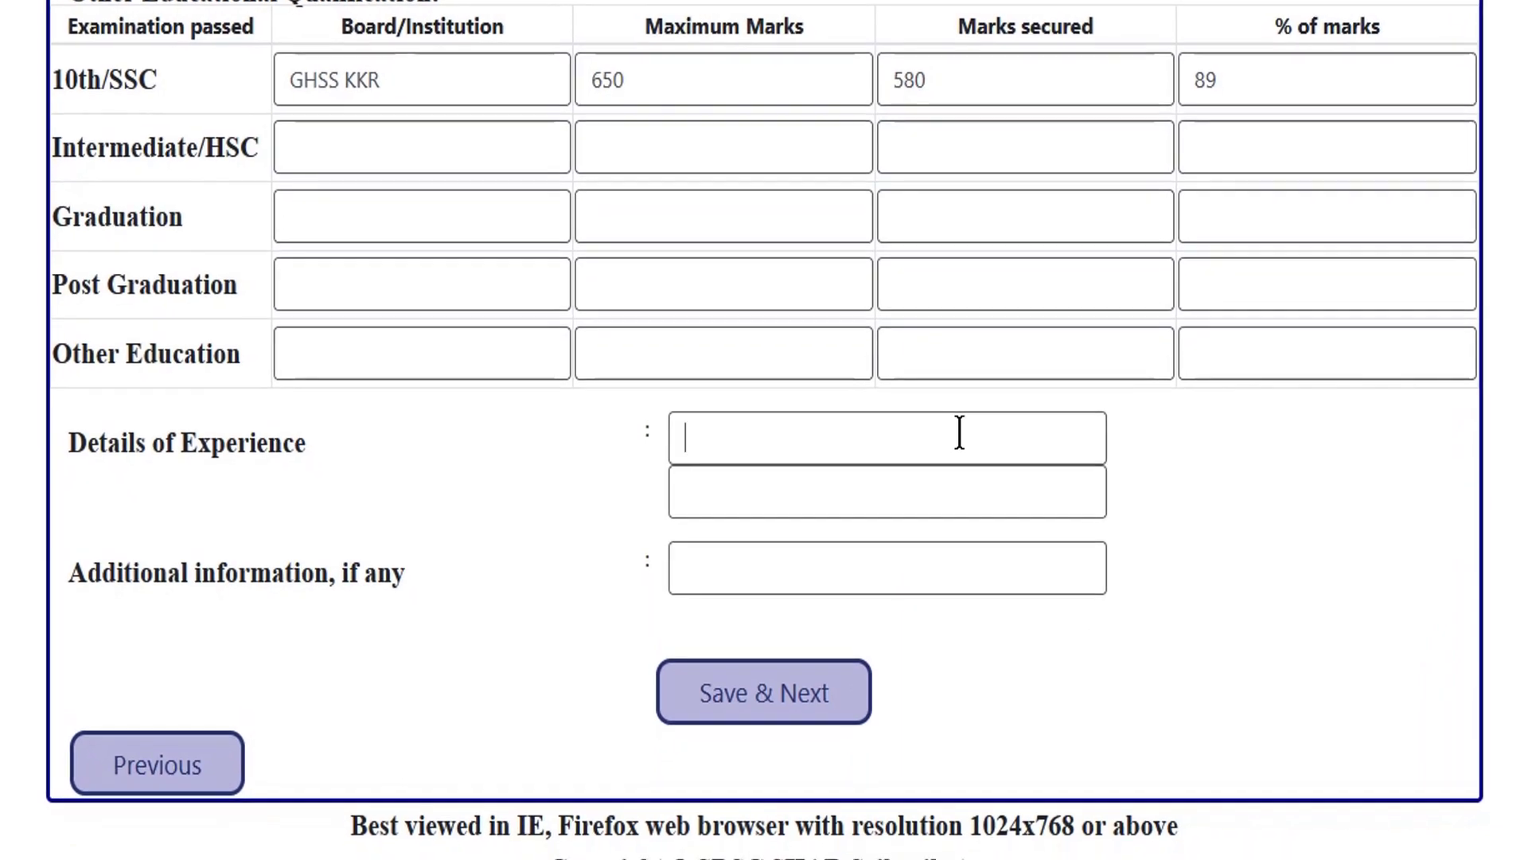
{"action": "left_click", "coordinate": [413, 455]}
{"action": "left_click", "coordinate": [734, 702]}
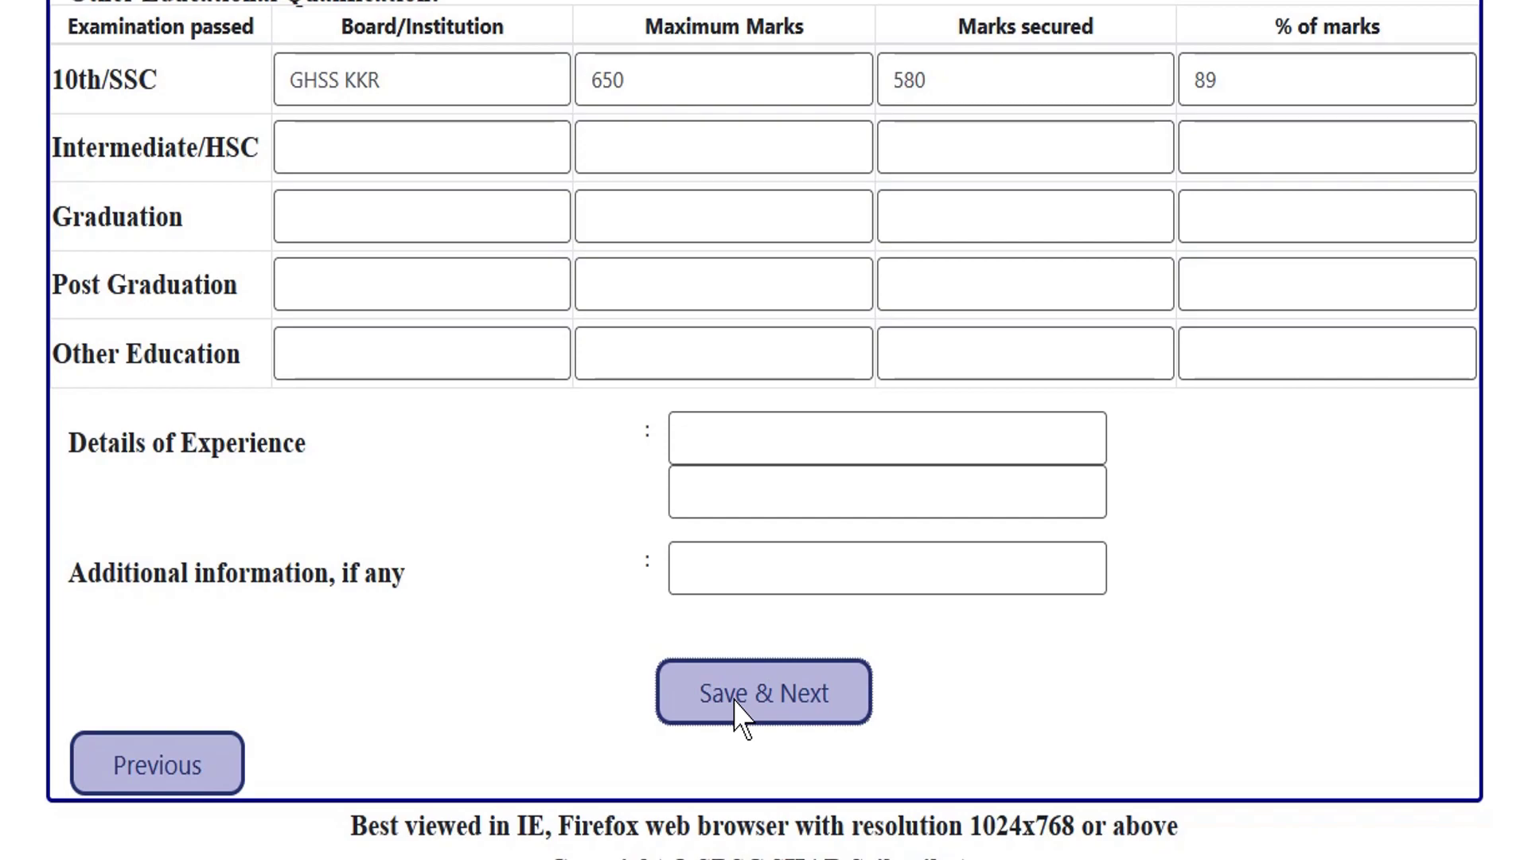
Set 'Are you an Employed' to No.
{"action": "scroll", "coordinate": [818, 74], "scroll_direction": "up", "scroll_amount": 2}
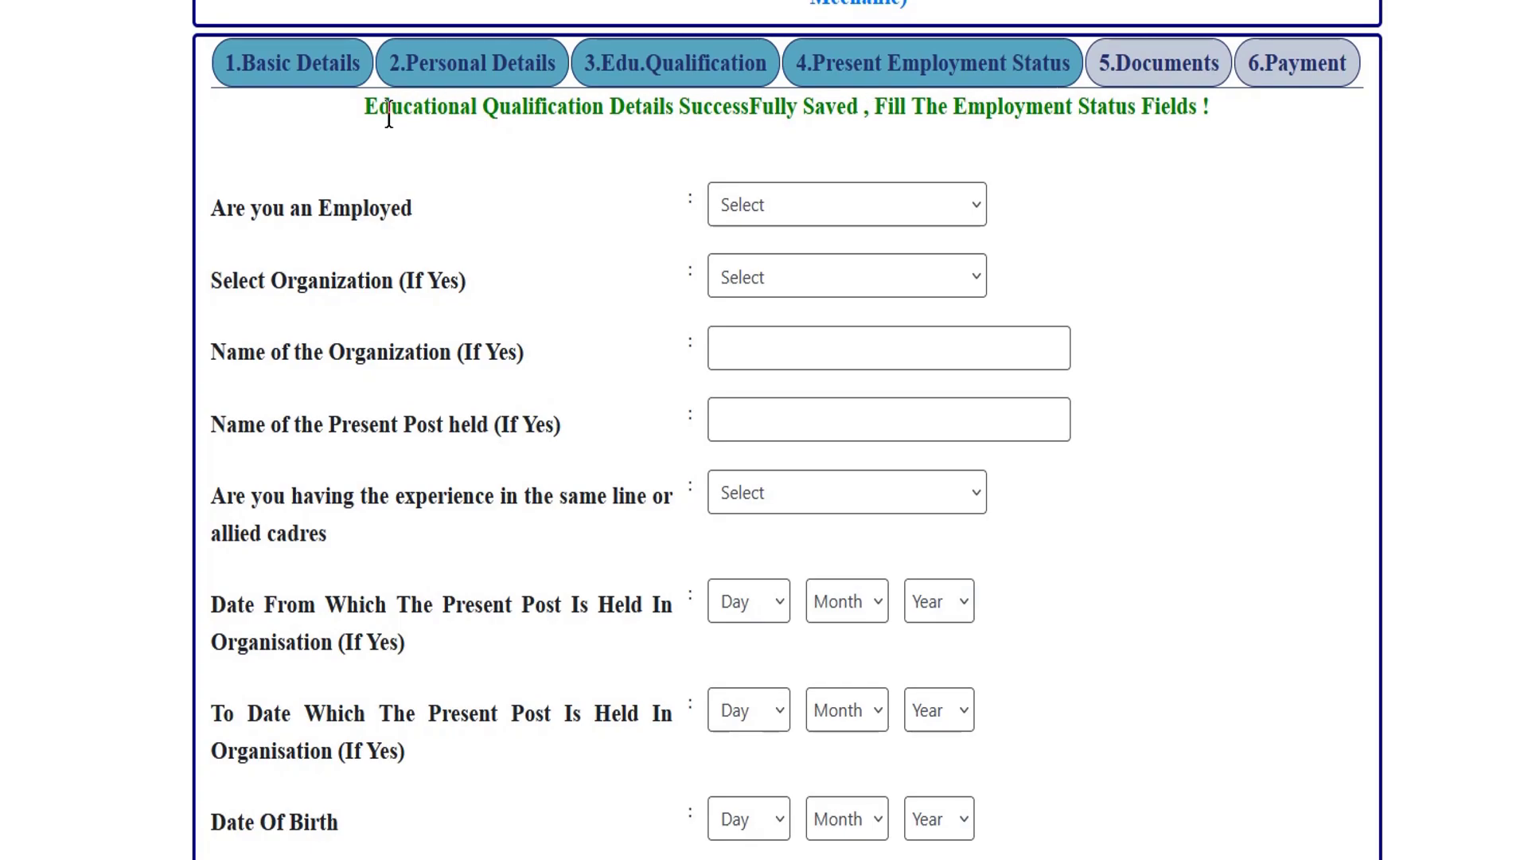
{"action": "left_click_drag", "start_coordinate": [389, 108], "coordinate": [831, 117]}
{"action": "left_click", "coordinate": [832, 116]}
{"action": "left_click", "coordinate": [782, 205]}
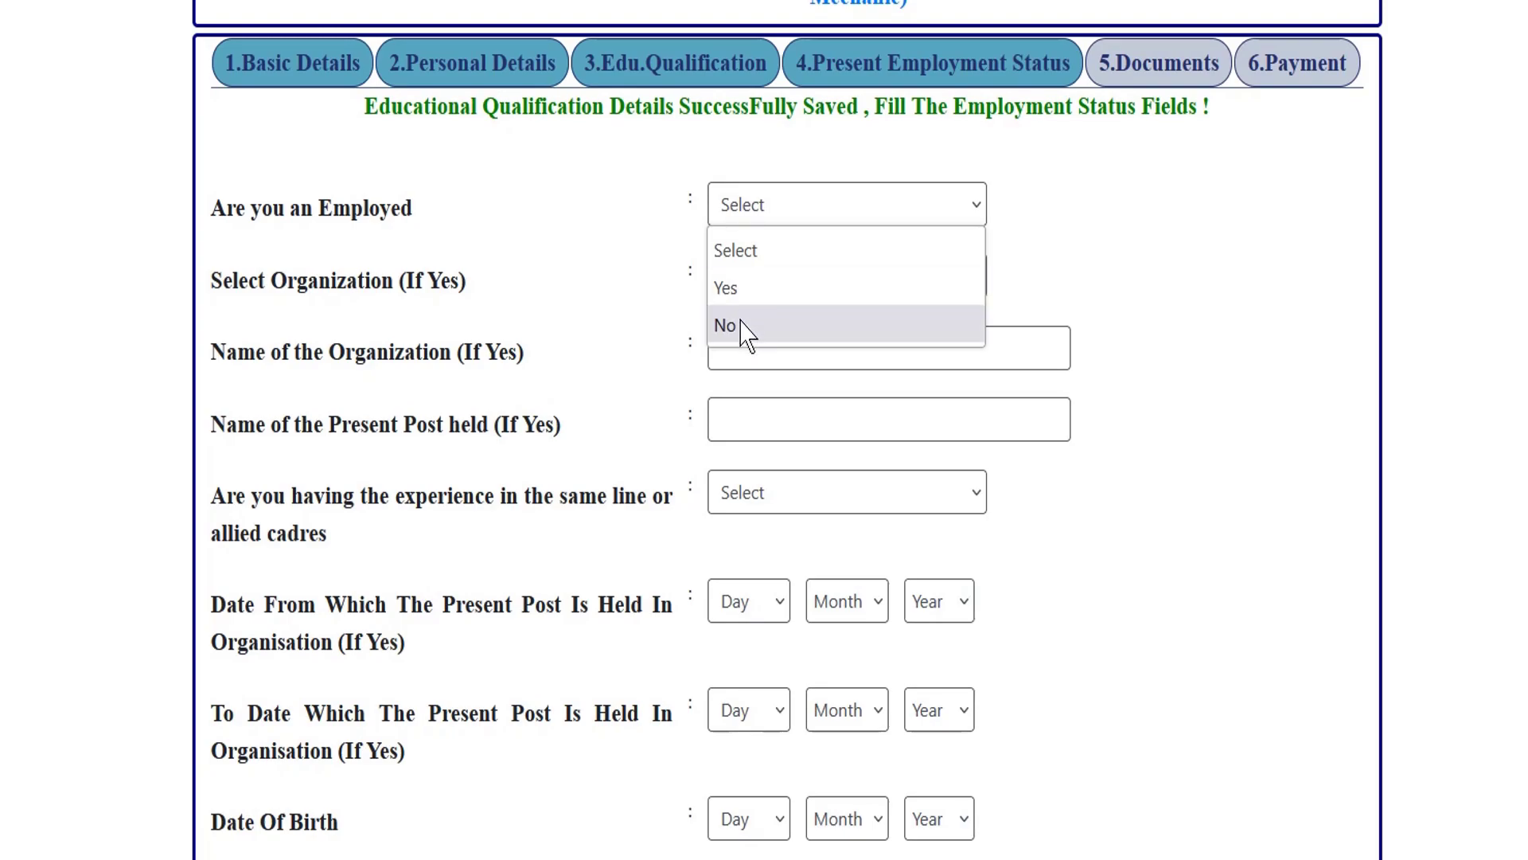
{"action": "left_click", "coordinate": [740, 326]}
{"action": "left_click", "coordinate": [788, 204]}
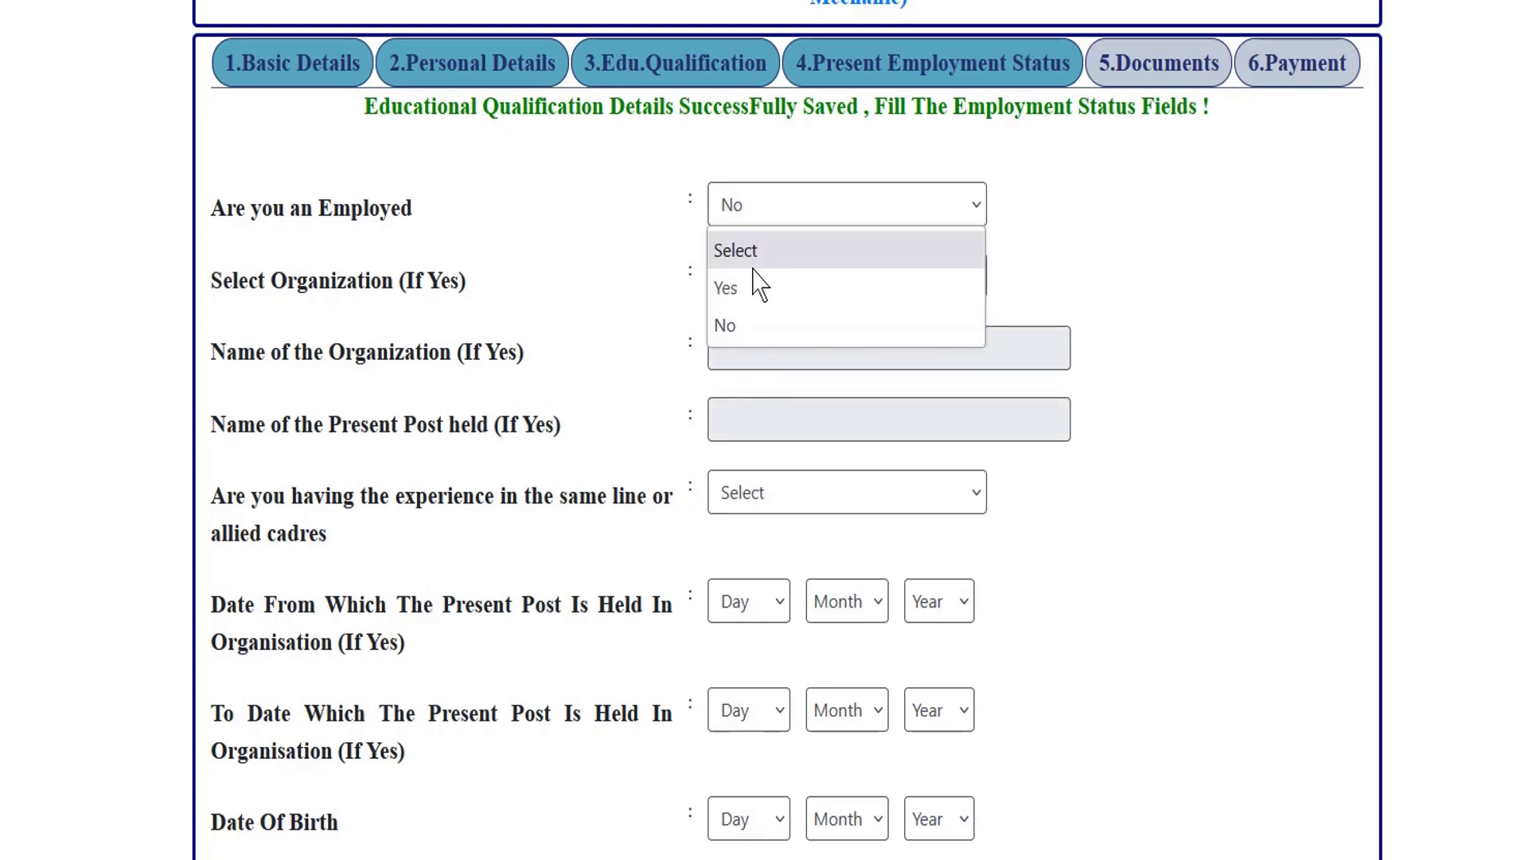
{"action": "left_click", "coordinate": [749, 288]}
{"action": "left_click", "coordinate": [788, 285]}
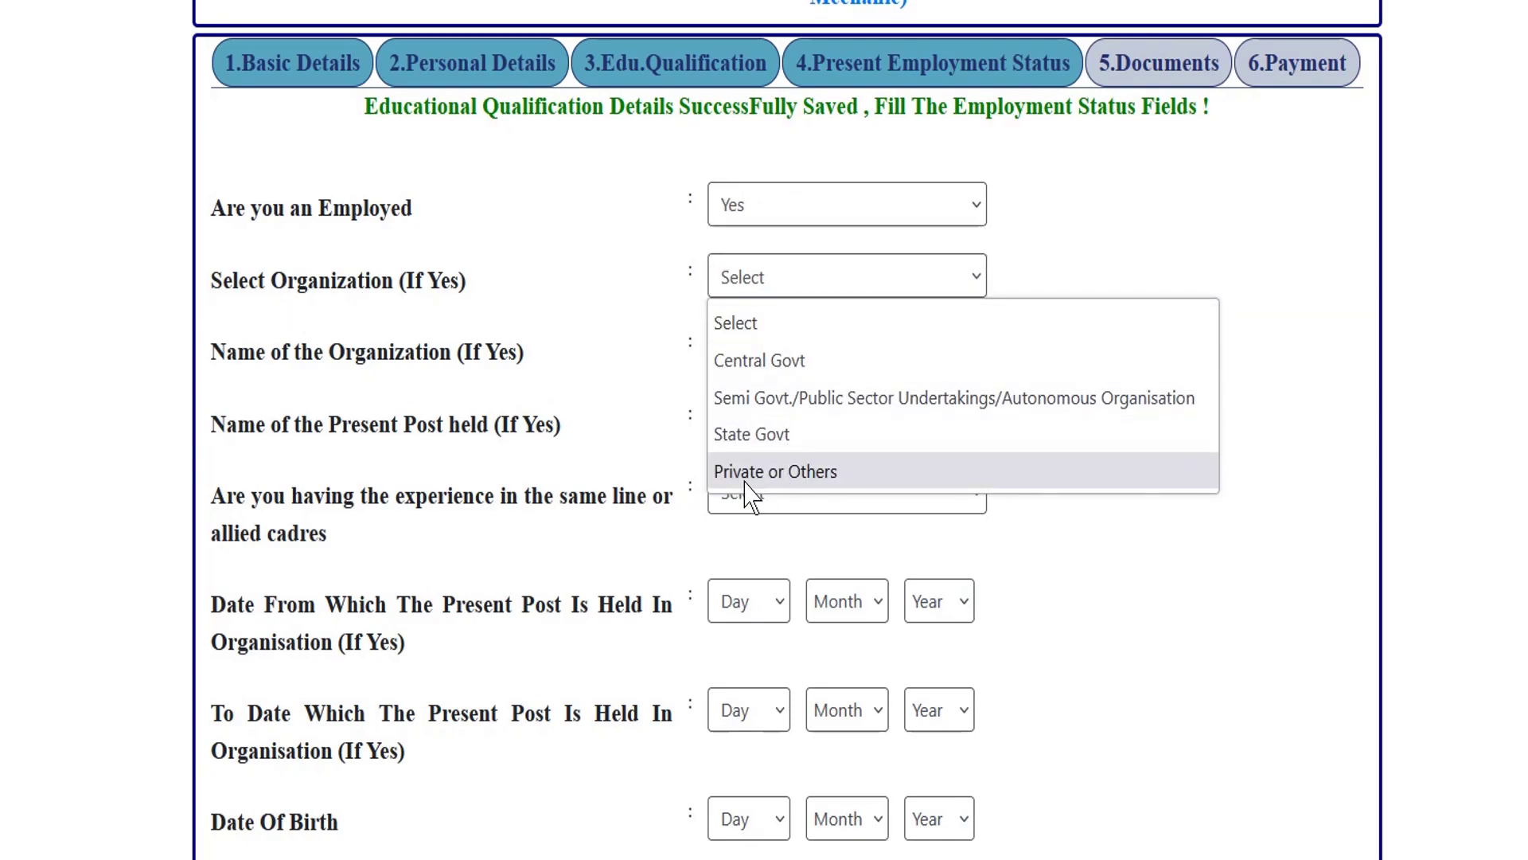
{"action": "left_click", "coordinate": [649, 209]}
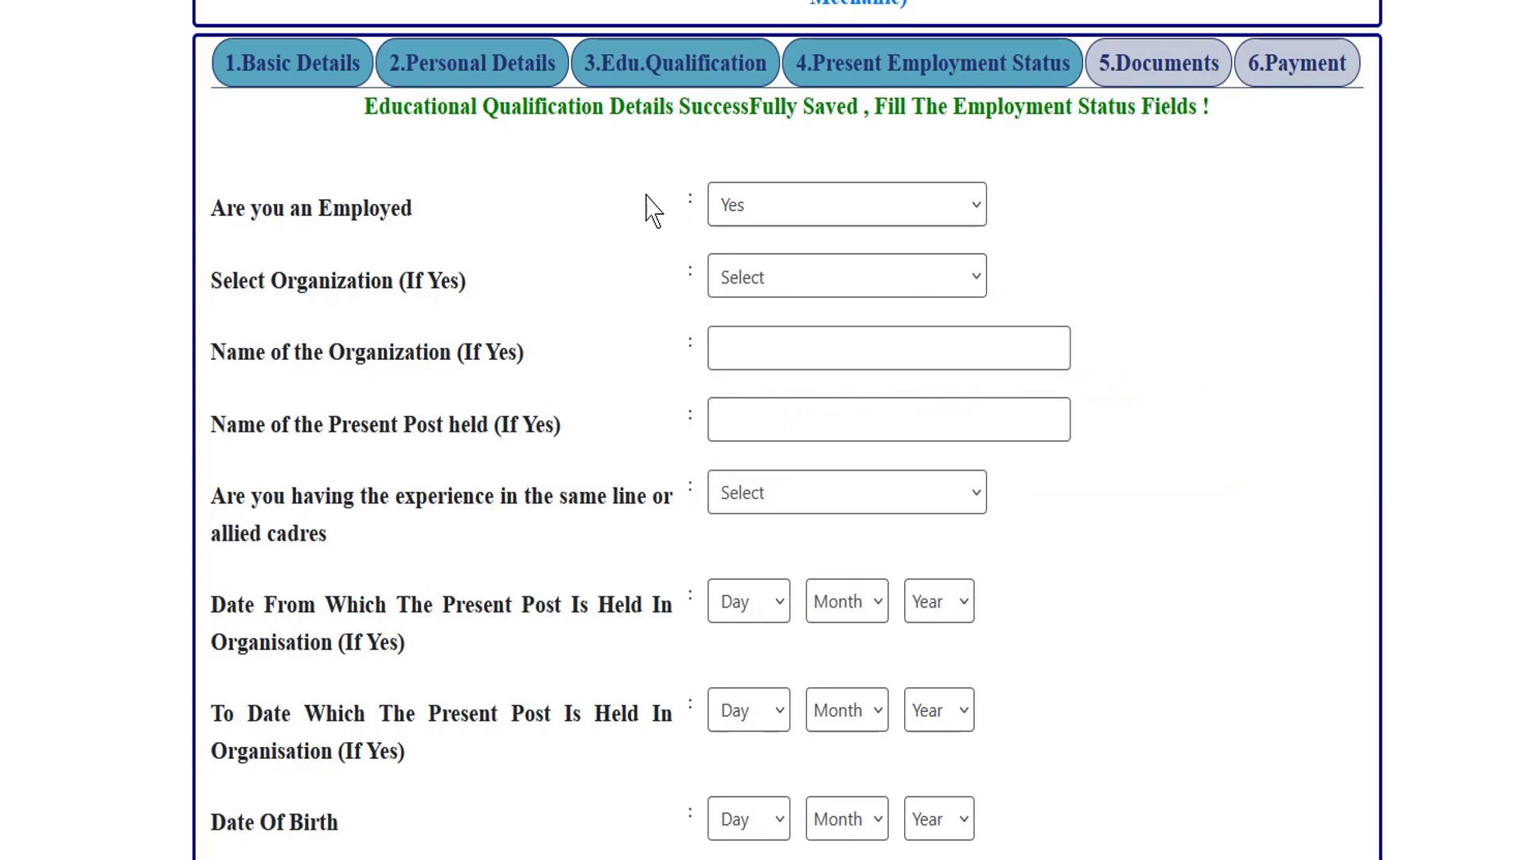
{"action": "left_click", "coordinate": [844, 217]}
{"action": "left_click", "coordinate": [782, 222]}
{"action": "left_click", "coordinate": [820, 213]}
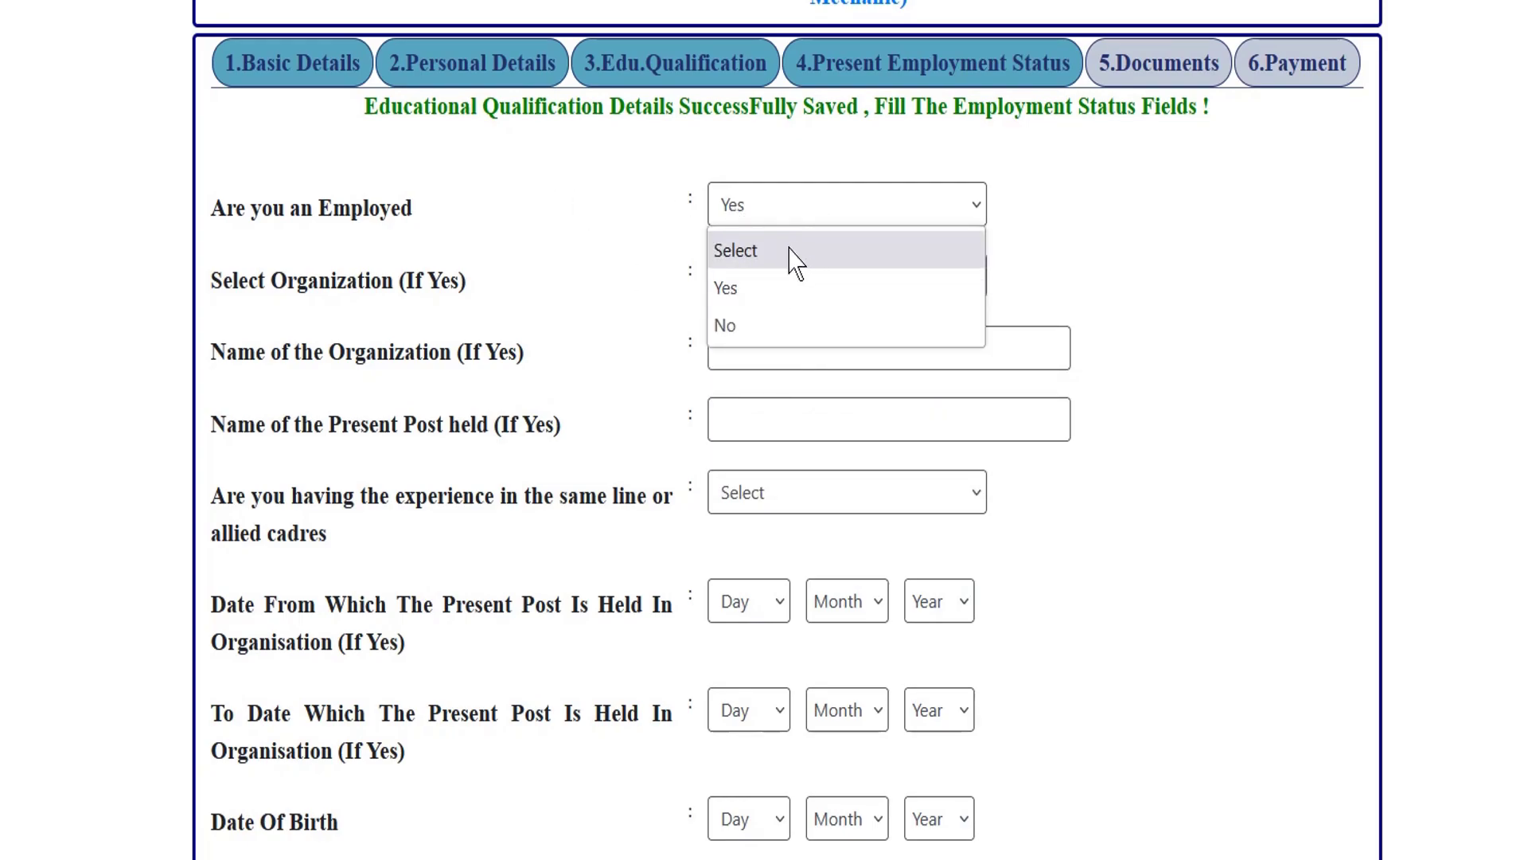
{"action": "left_click", "coordinate": [736, 322]}
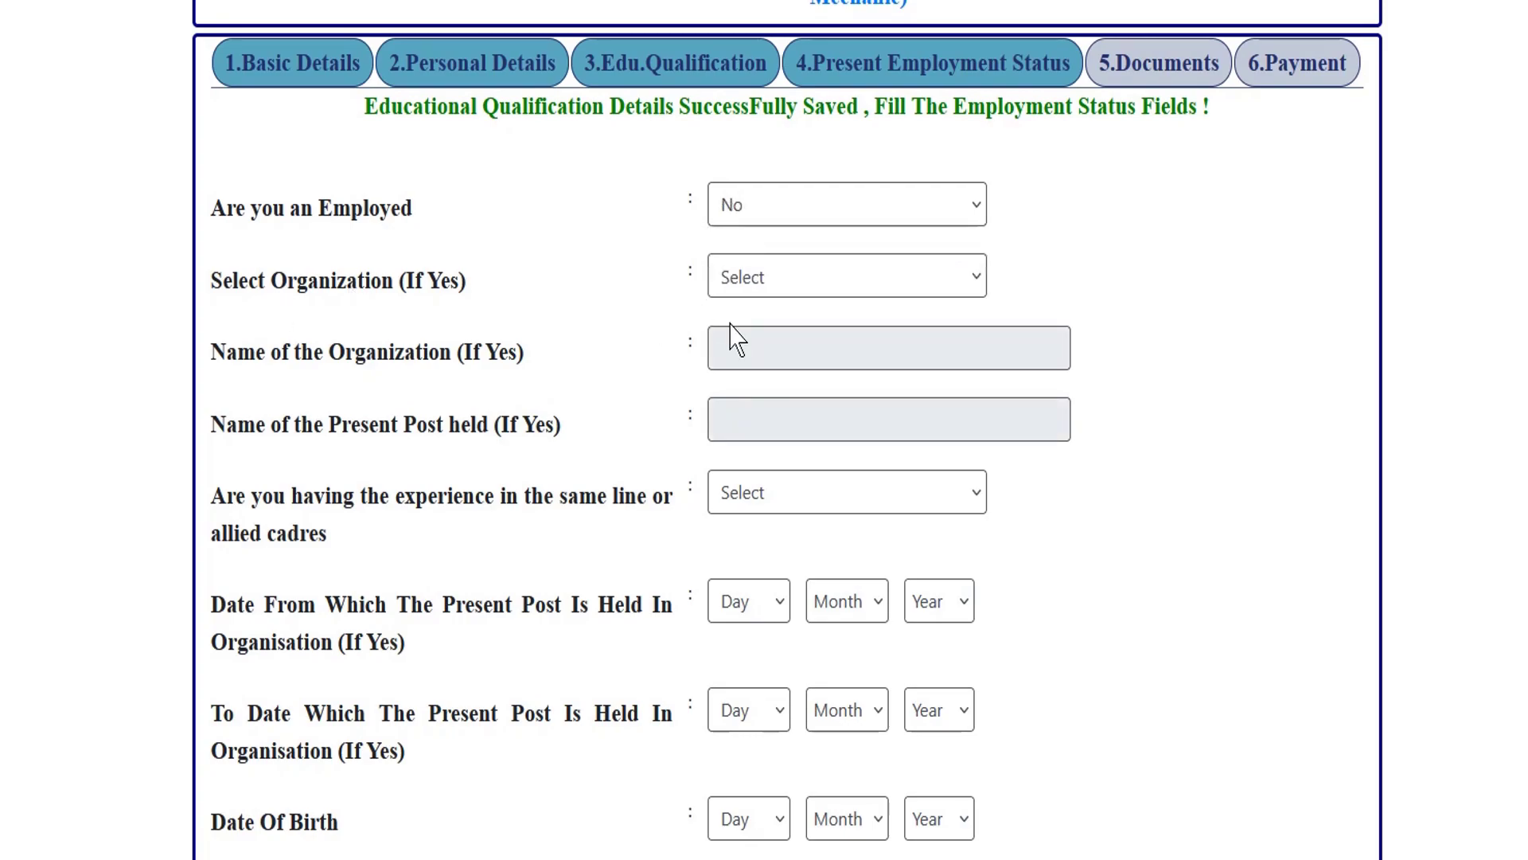
Answer No to same-line experience, set the birth date to 01 Jan 2000, and save.
{"action": "scroll", "coordinate": [635, 333], "scroll_direction": "down", "scroll_amount": 1}
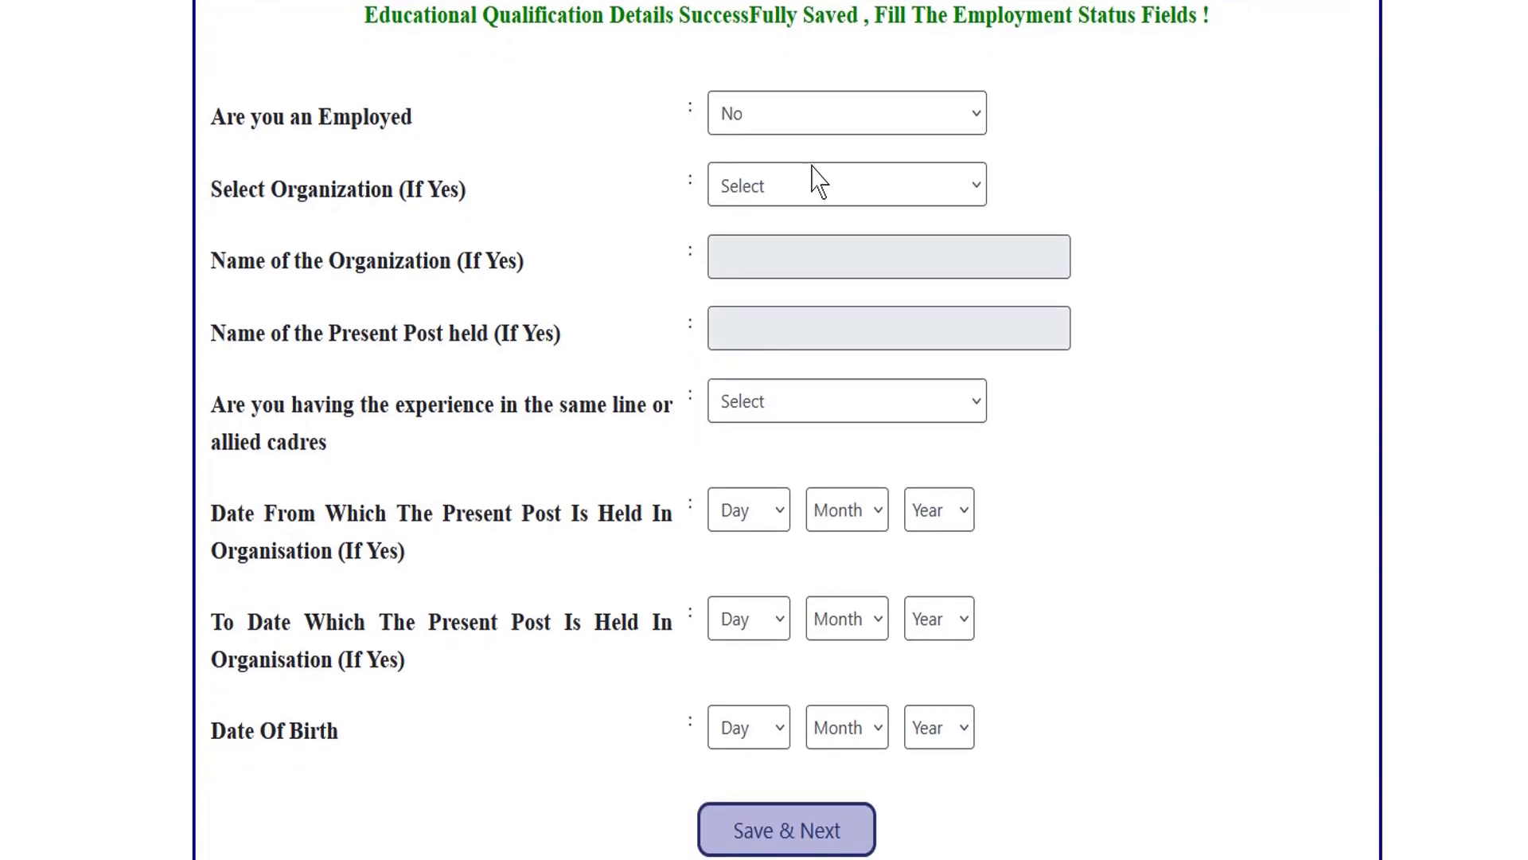
{"action": "left_click", "coordinate": [757, 422]}
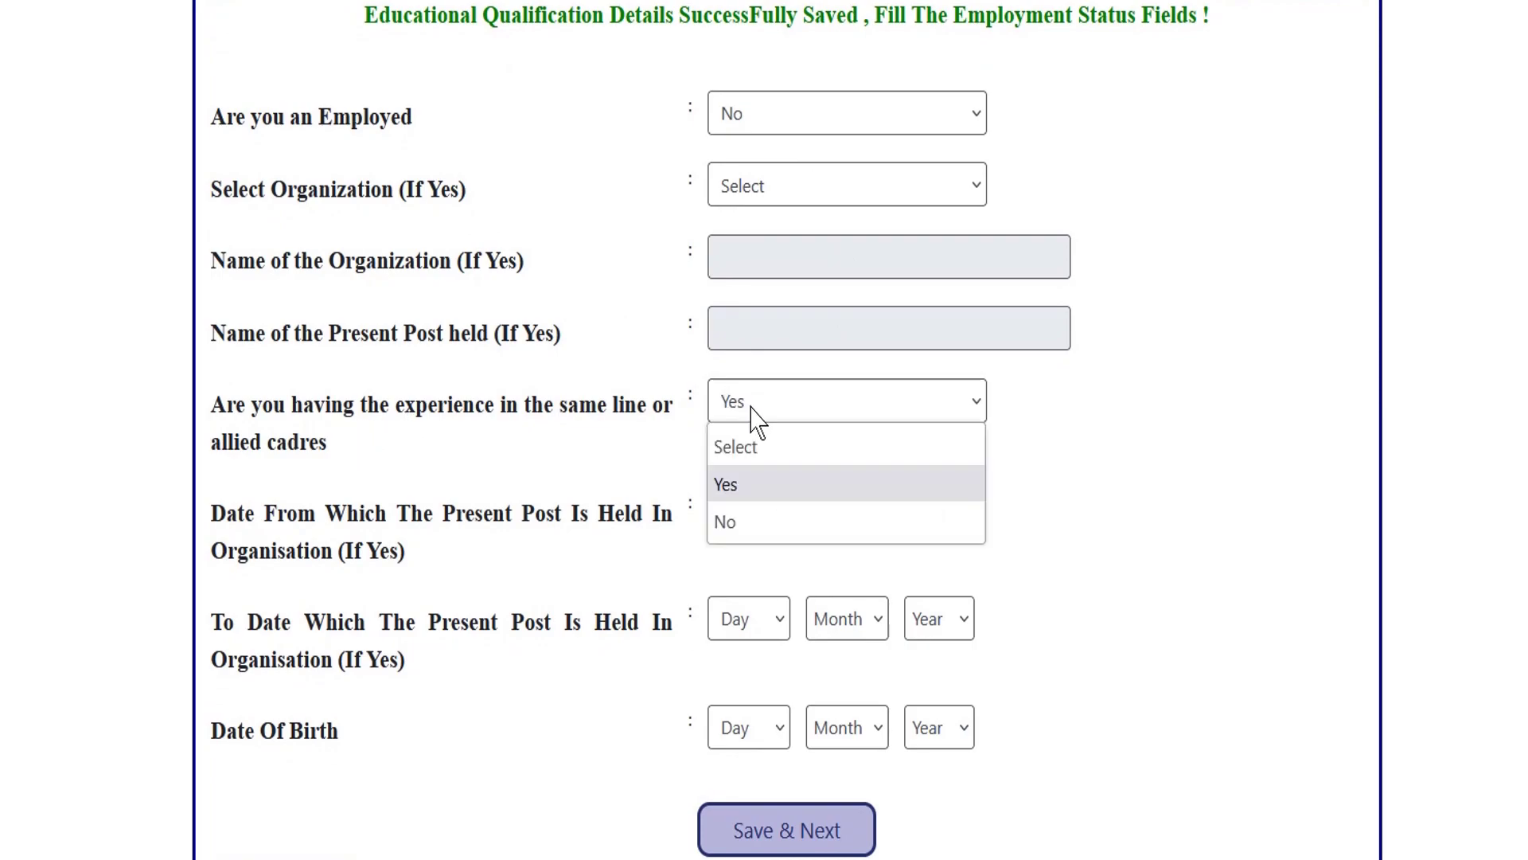
{"action": "left_click", "coordinate": [733, 528]}
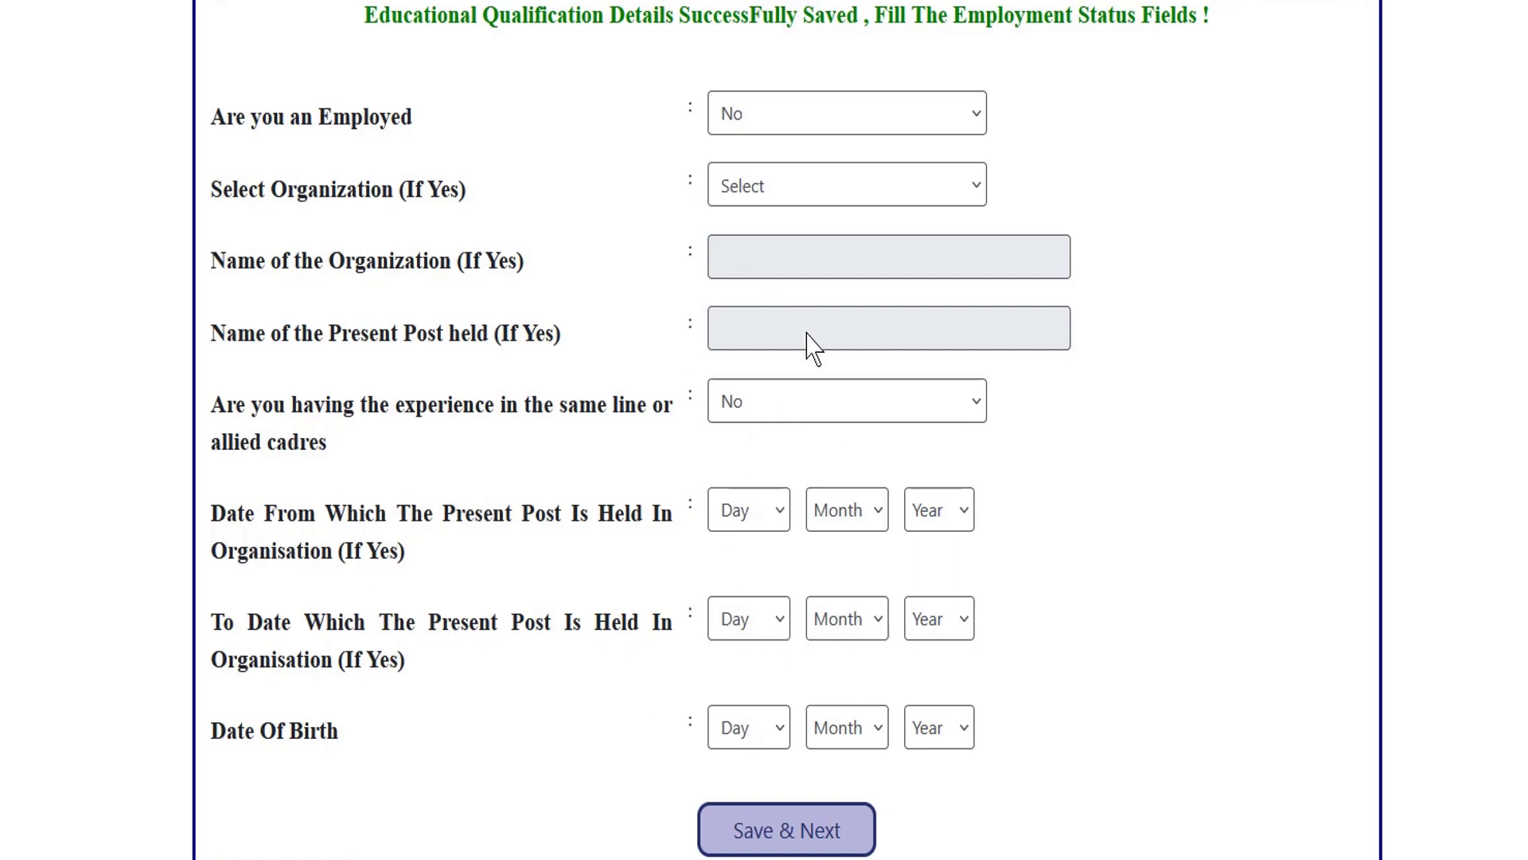
{"action": "left_click", "coordinate": [761, 728]}
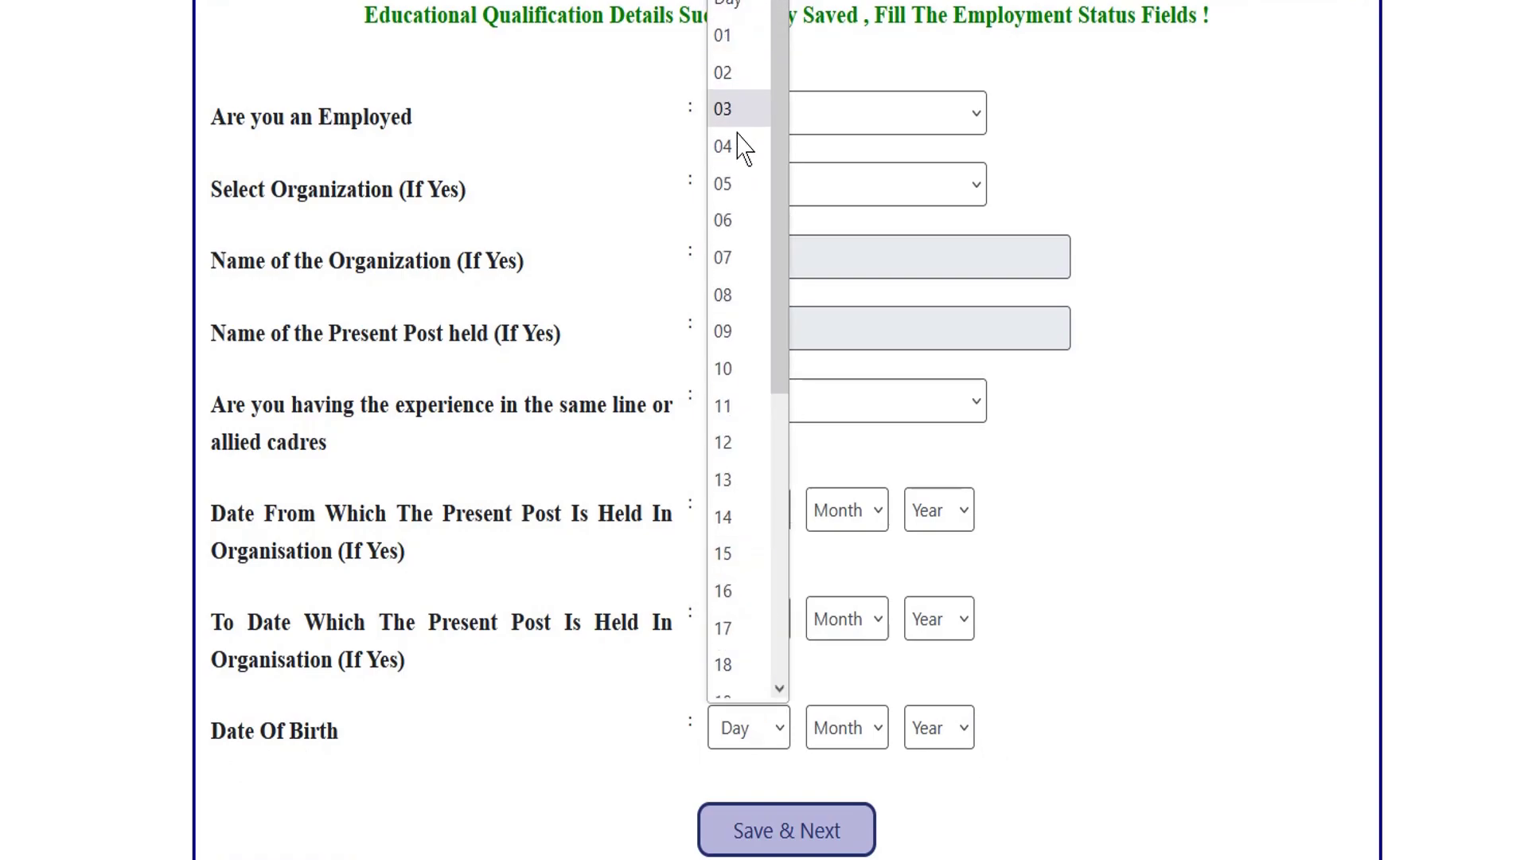
{"action": "left_click", "coordinate": [739, 38]}
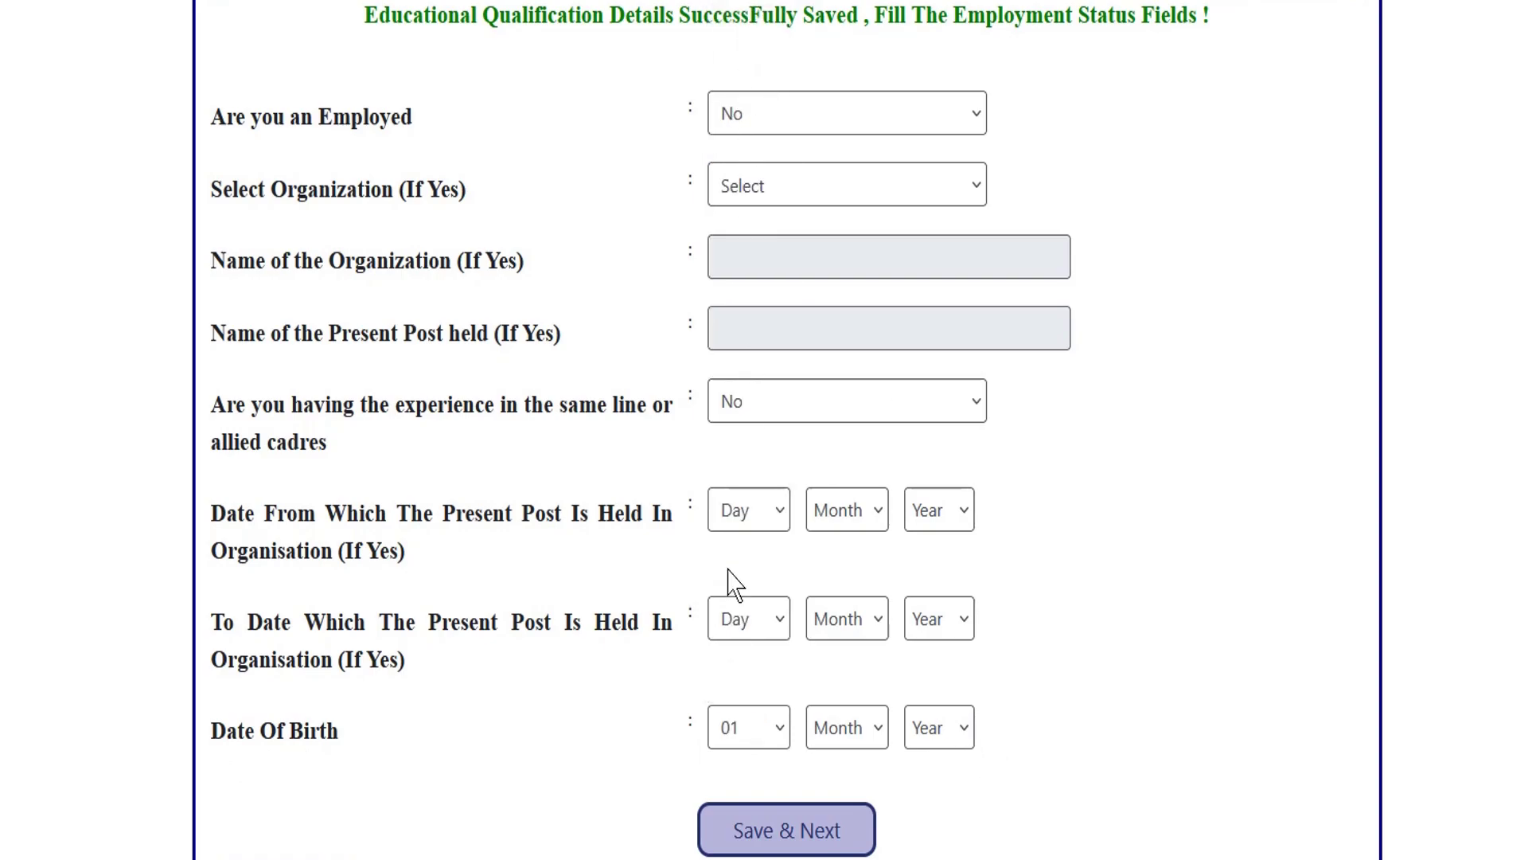
{"action": "left_click", "coordinate": [845, 729]}
{"action": "left_click", "coordinate": [827, 272]}
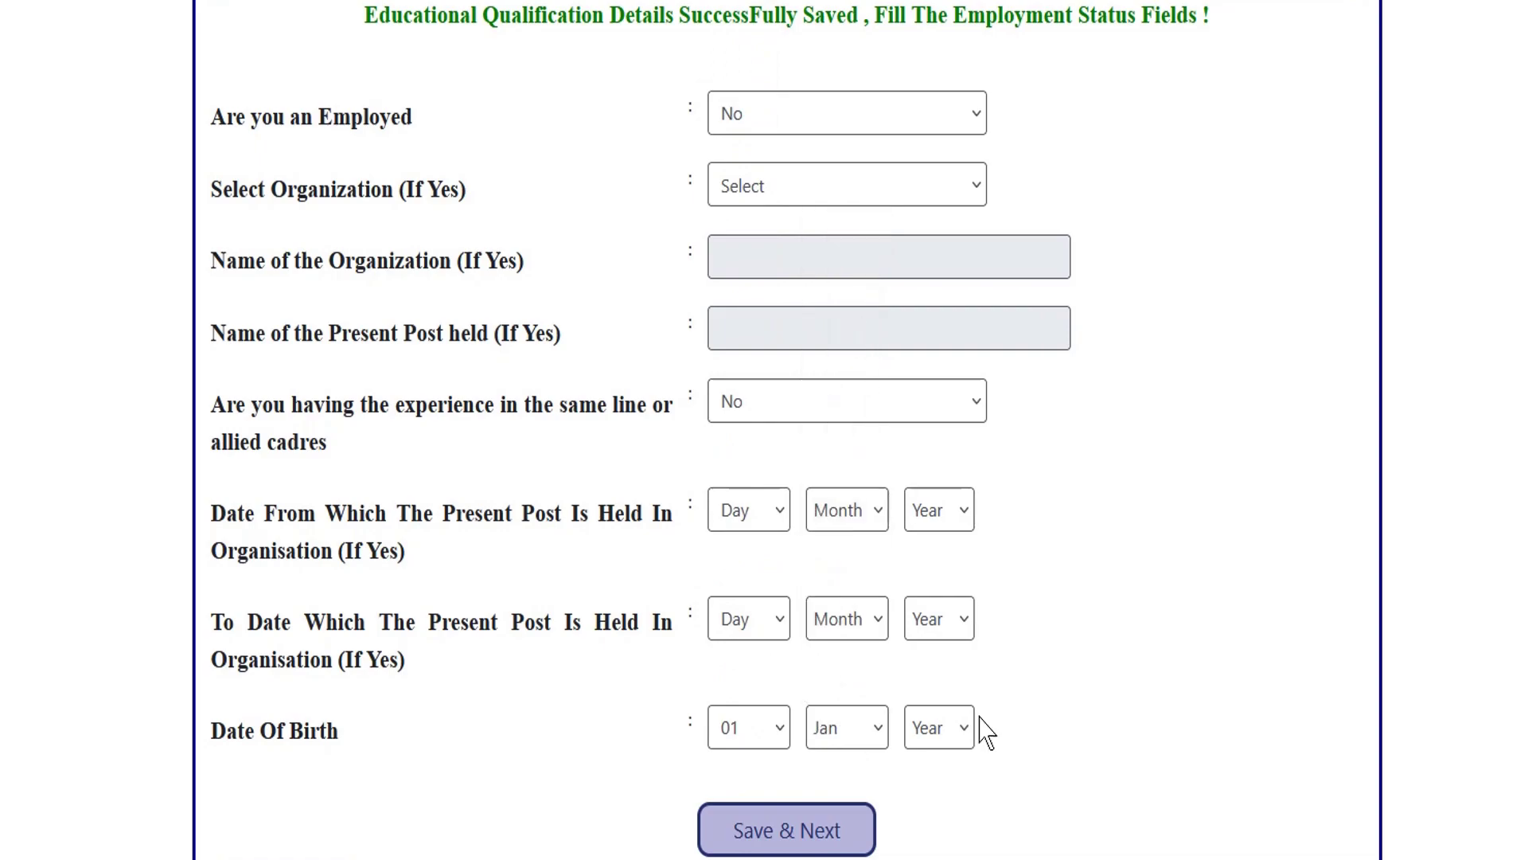
{"action": "left_click", "coordinate": [933, 728]}
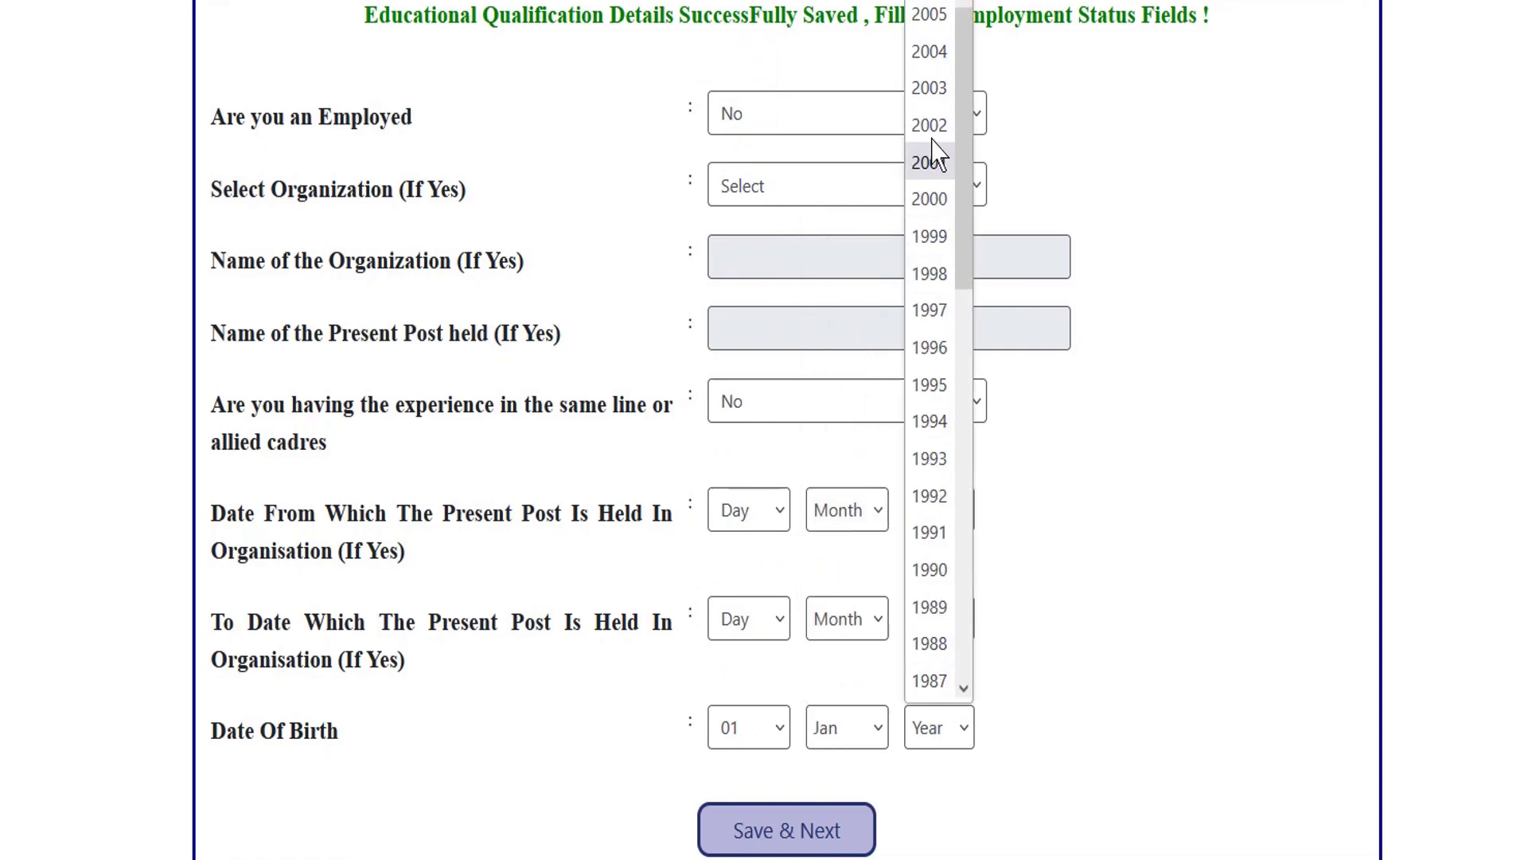
{"action": "left_click", "coordinate": [929, 199]}
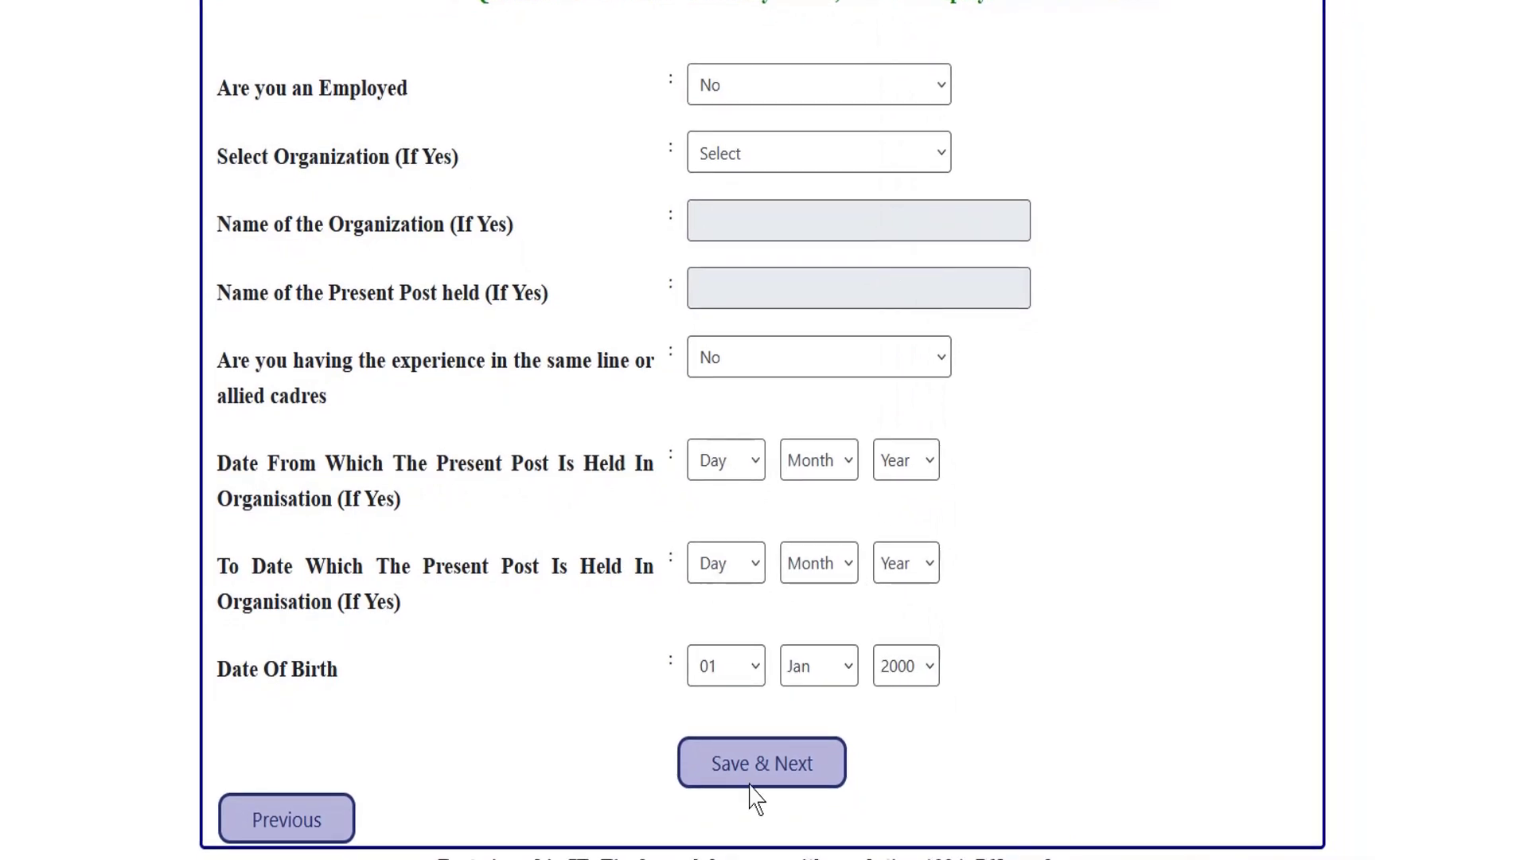
{"action": "left_click", "coordinate": [773, 764]}
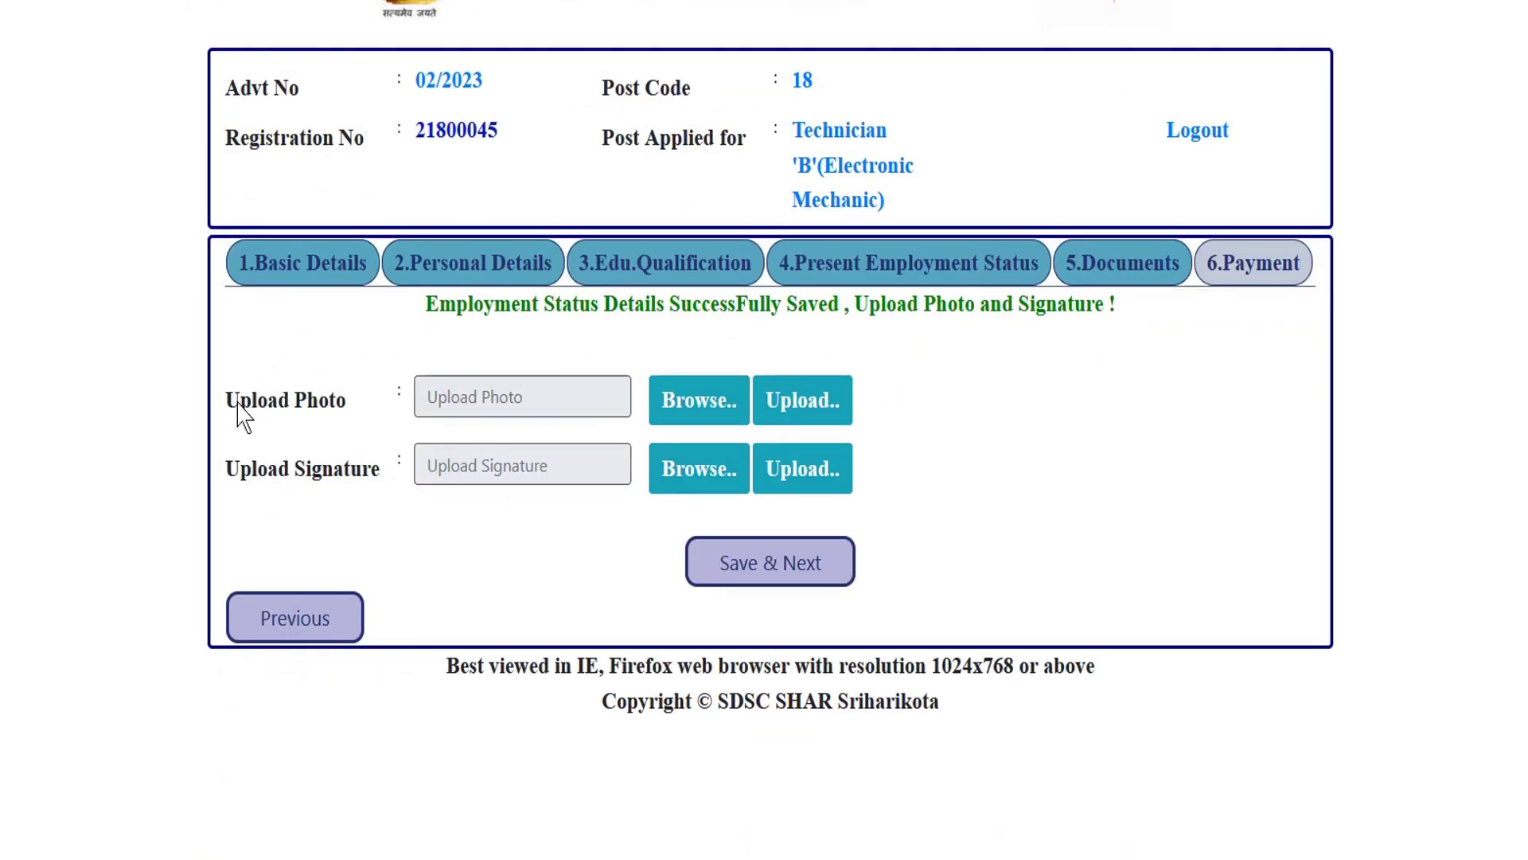
Browse for the photo file and upload it.
{"action": "left_click_drag", "start_coordinate": [237, 403], "coordinate": [363, 480]}
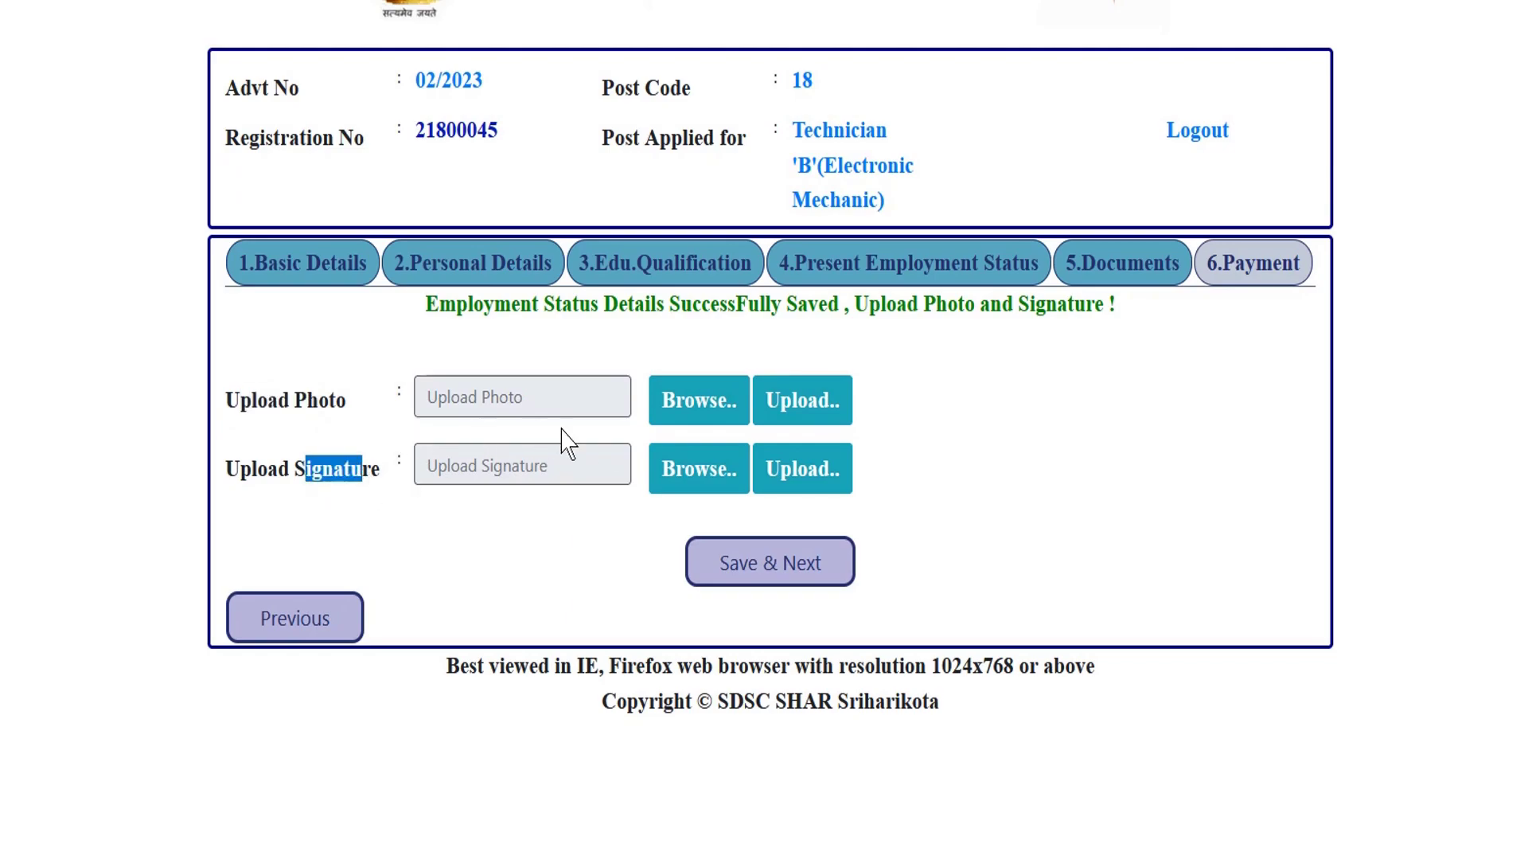
{"action": "left_click", "coordinate": [701, 410]}
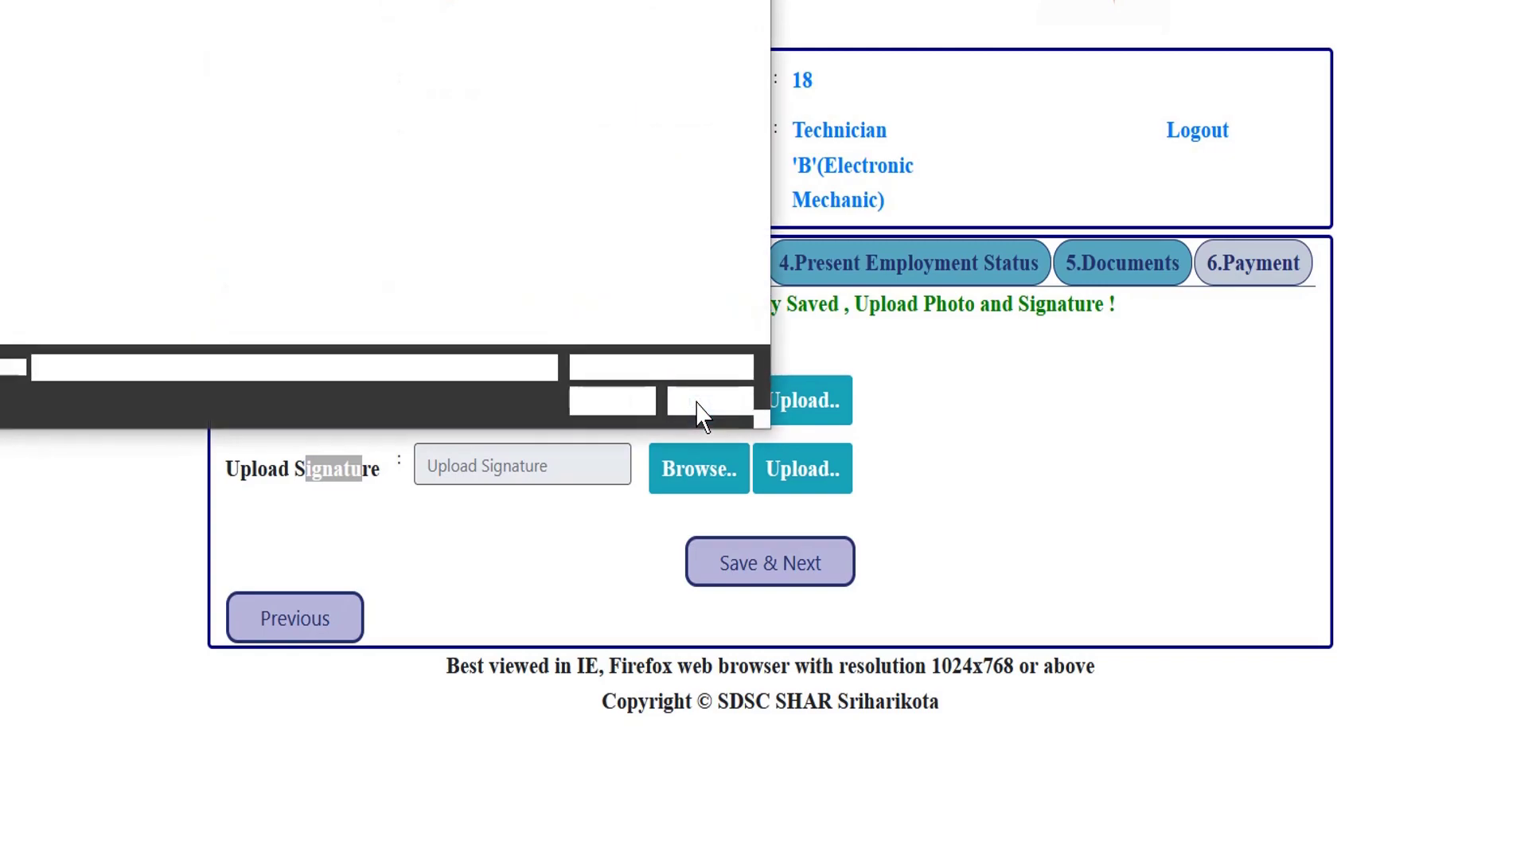
{"action": "left_click", "coordinate": [607, 406]}
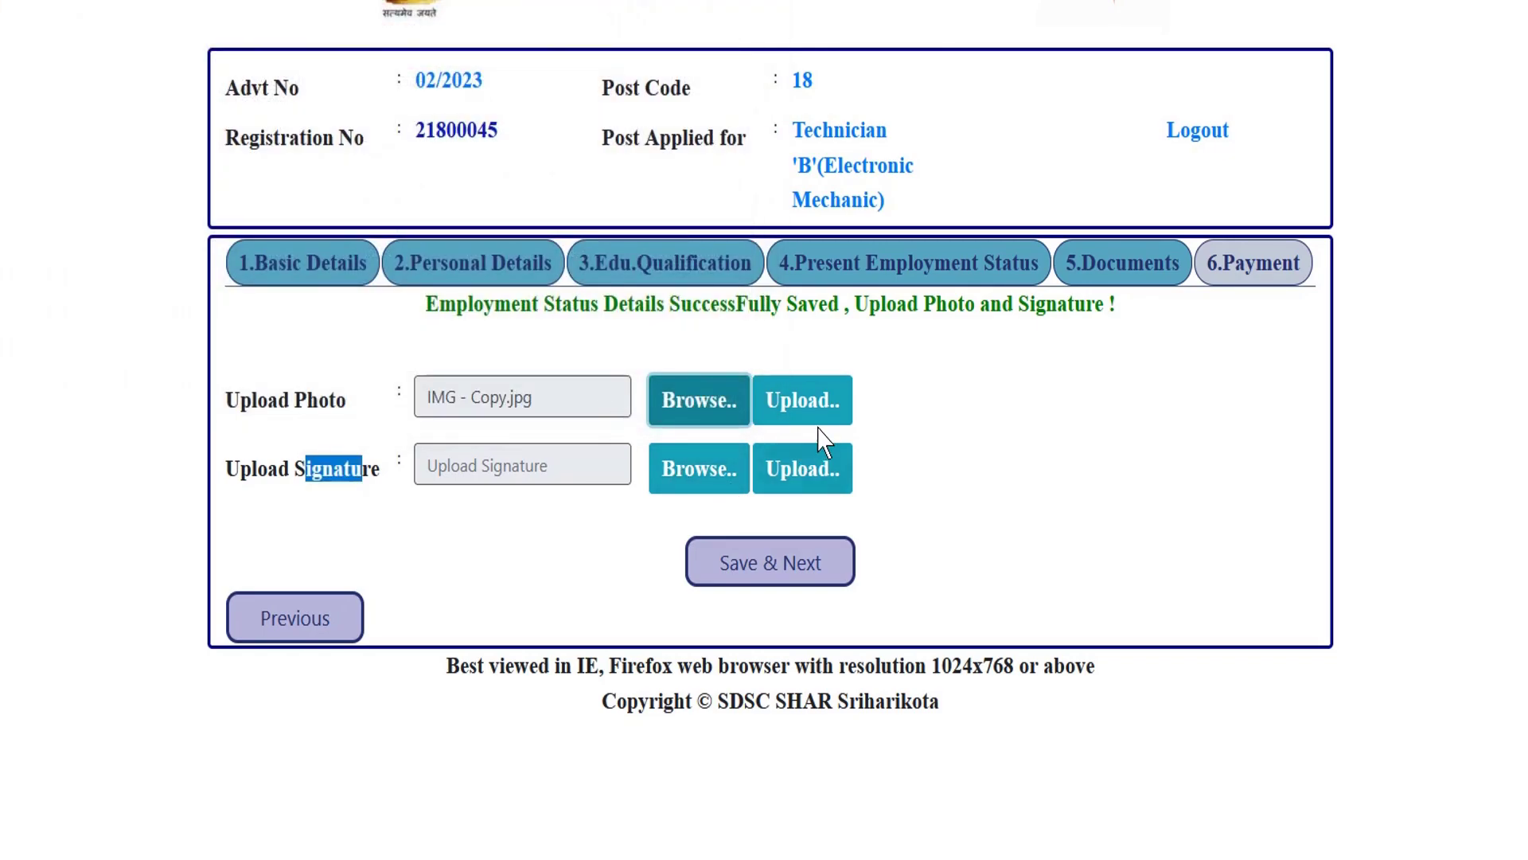
{"action": "left_click", "coordinate": [808, 410]}
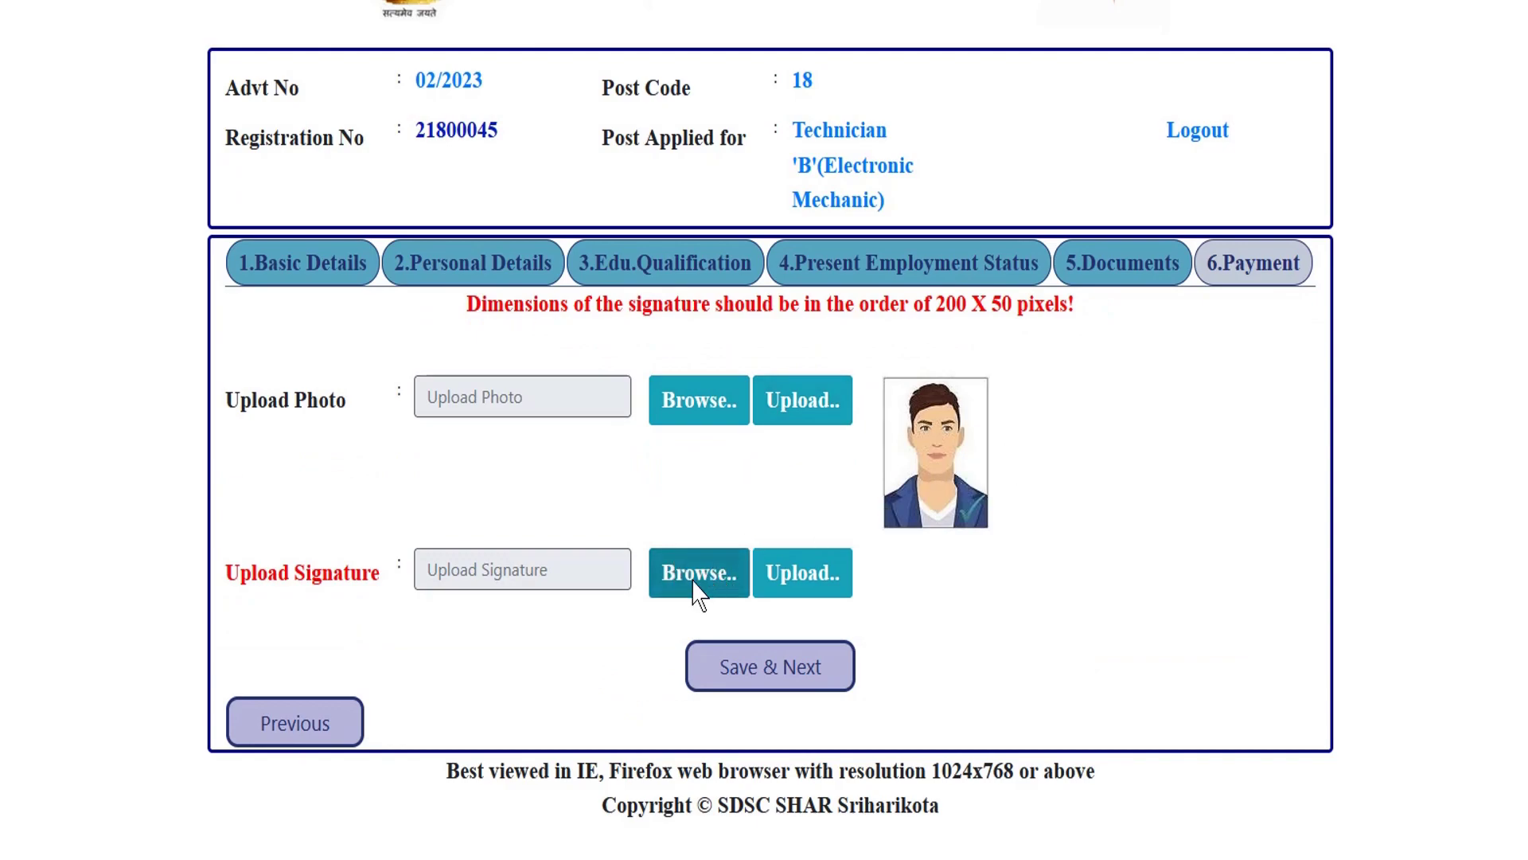
Upload sig111.jpg as the signature and save the documents step.
{"action": "left_click", "coordinate": [693, 584]}
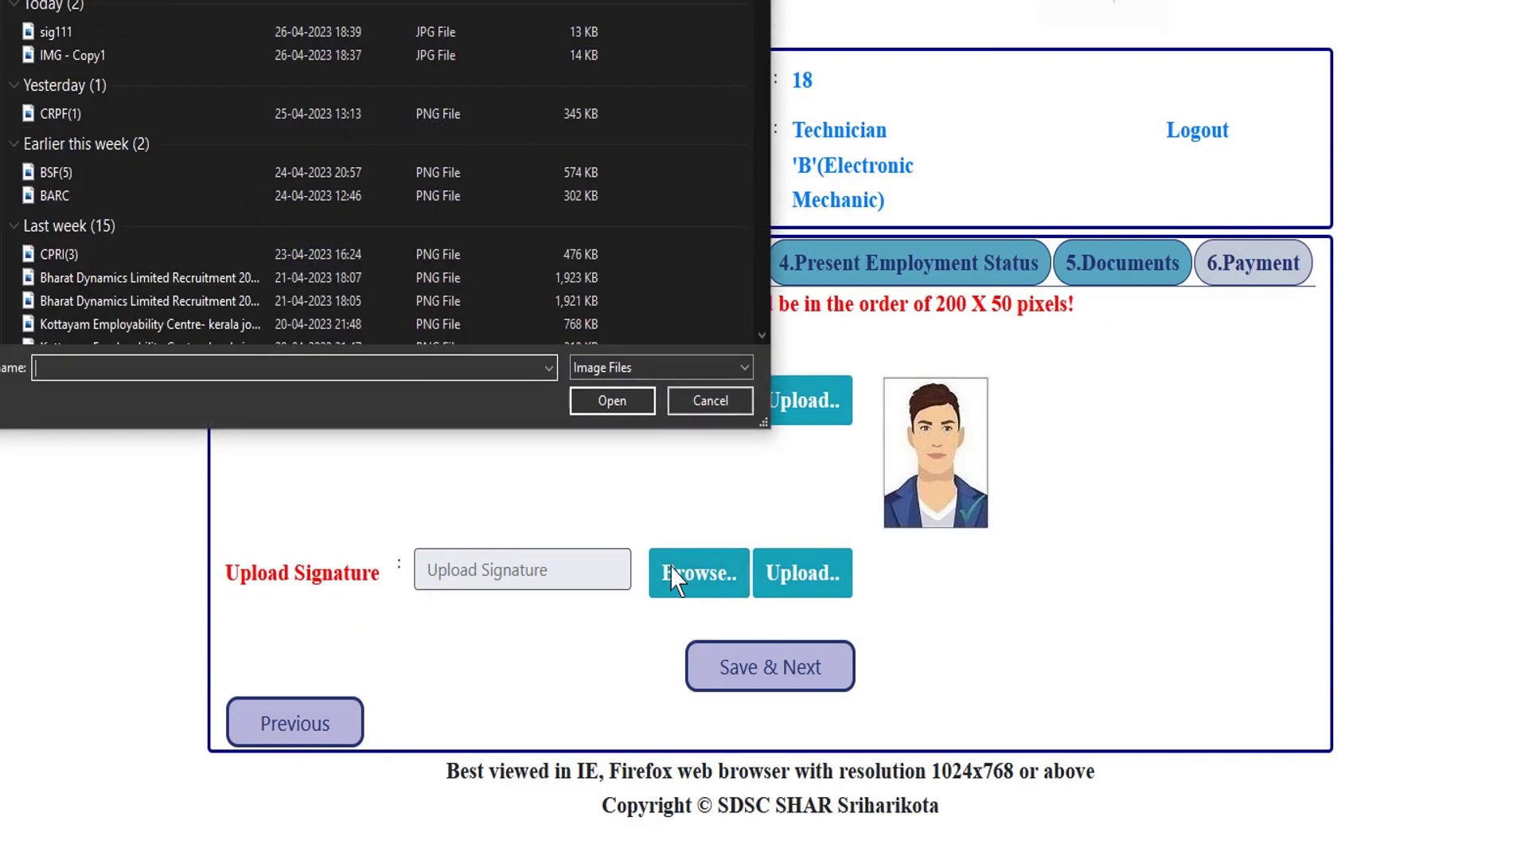
{"action": "left_click", "coordinate": [78, 32]}
{"action": "left_click", "coordinate": [612, 400]}
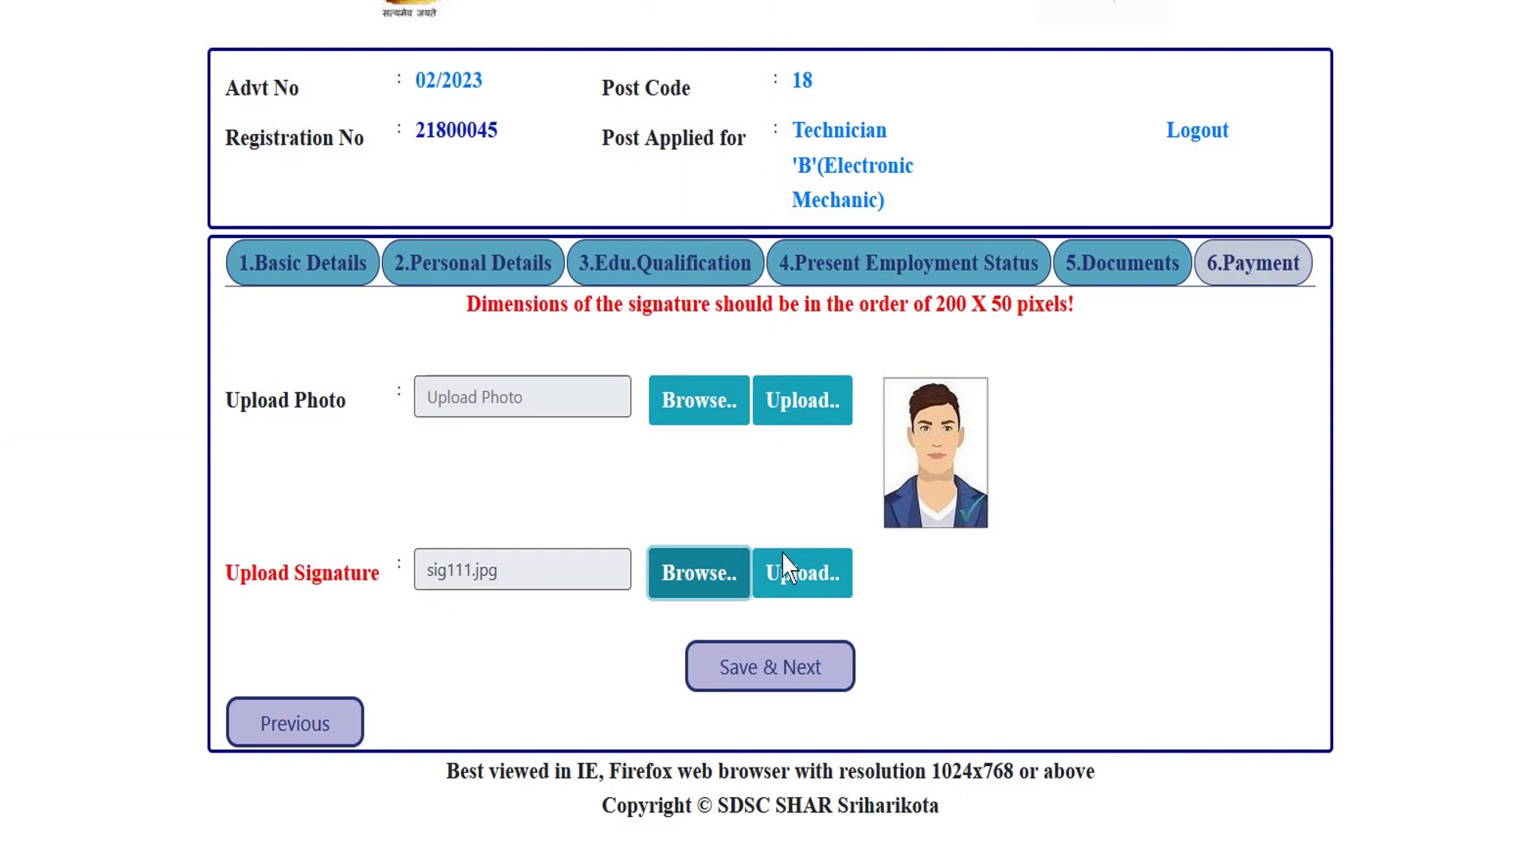
{"action": "left_click", "coordinate": [803, 571]}
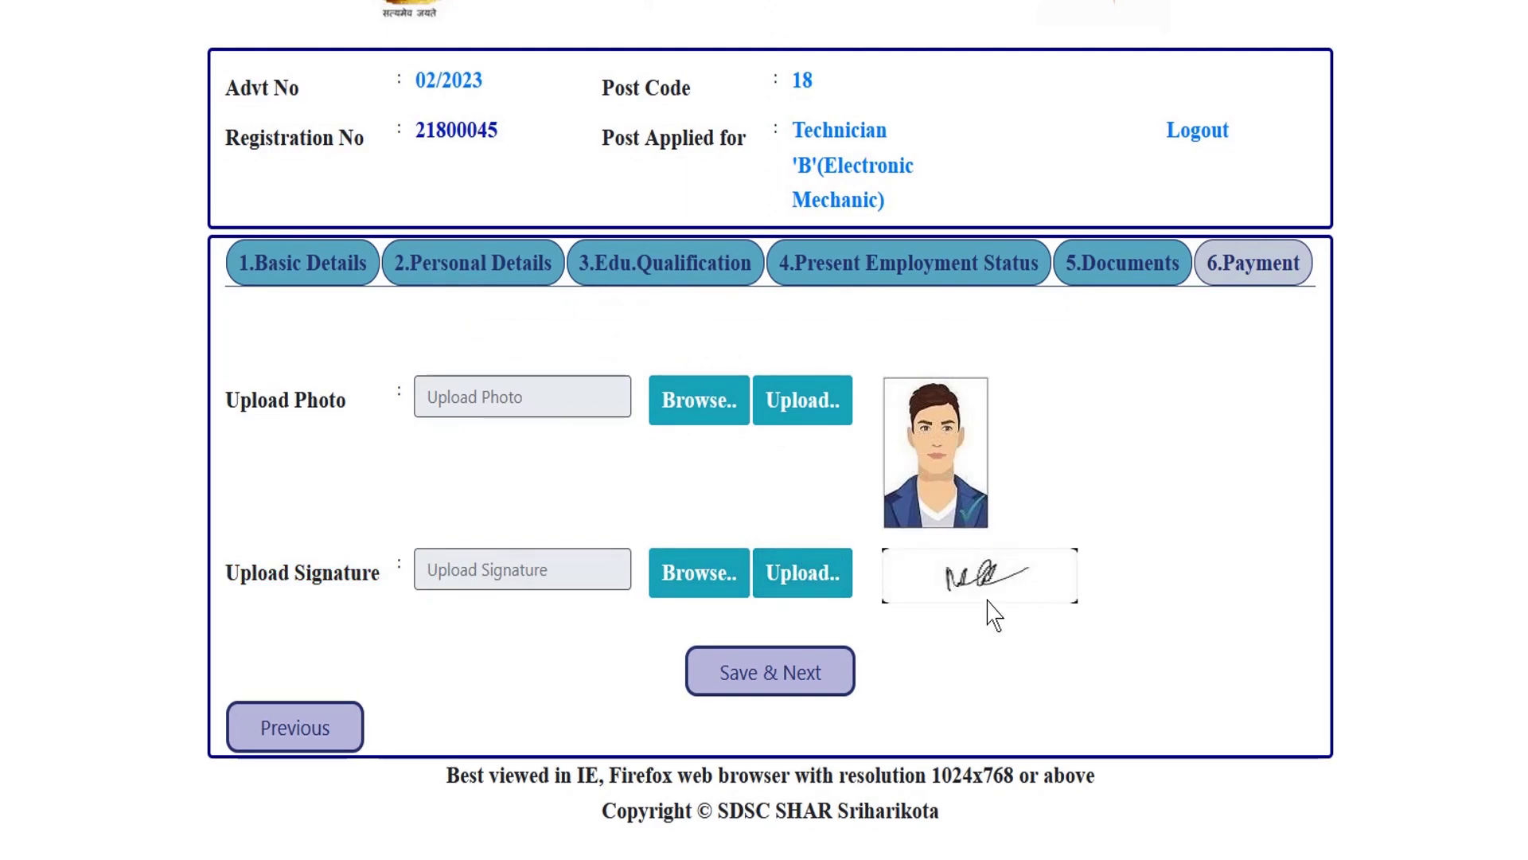
{"action": "left_click", "coordinate": [776, 683]}
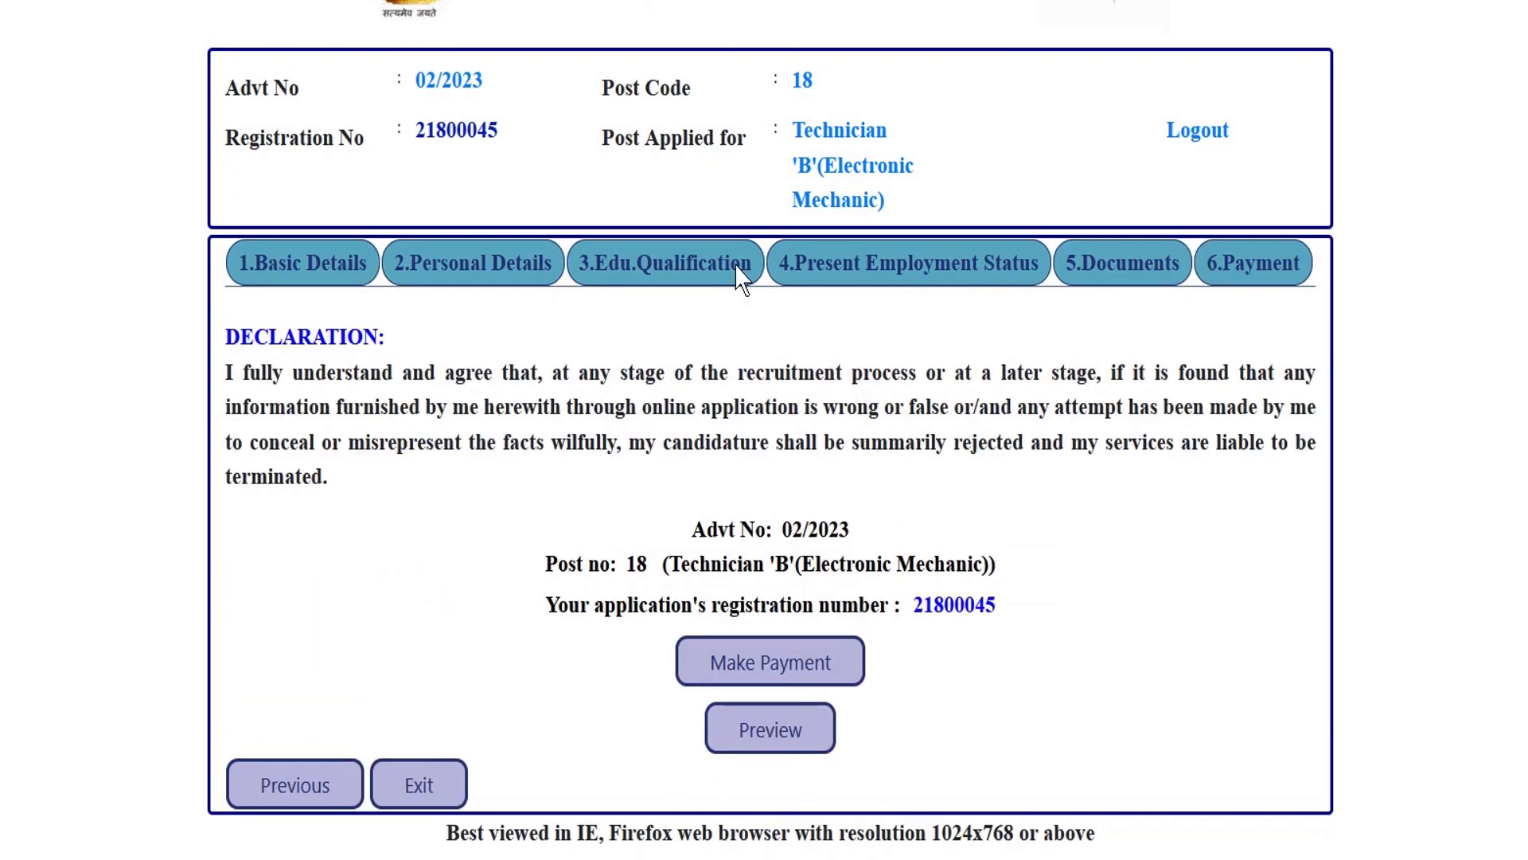
Review the declaration, post number and registration number on the Payment tab.
{"action": "left_click_drag", "start_coordinate": [239, 364], "coordinate": [310, 374]}
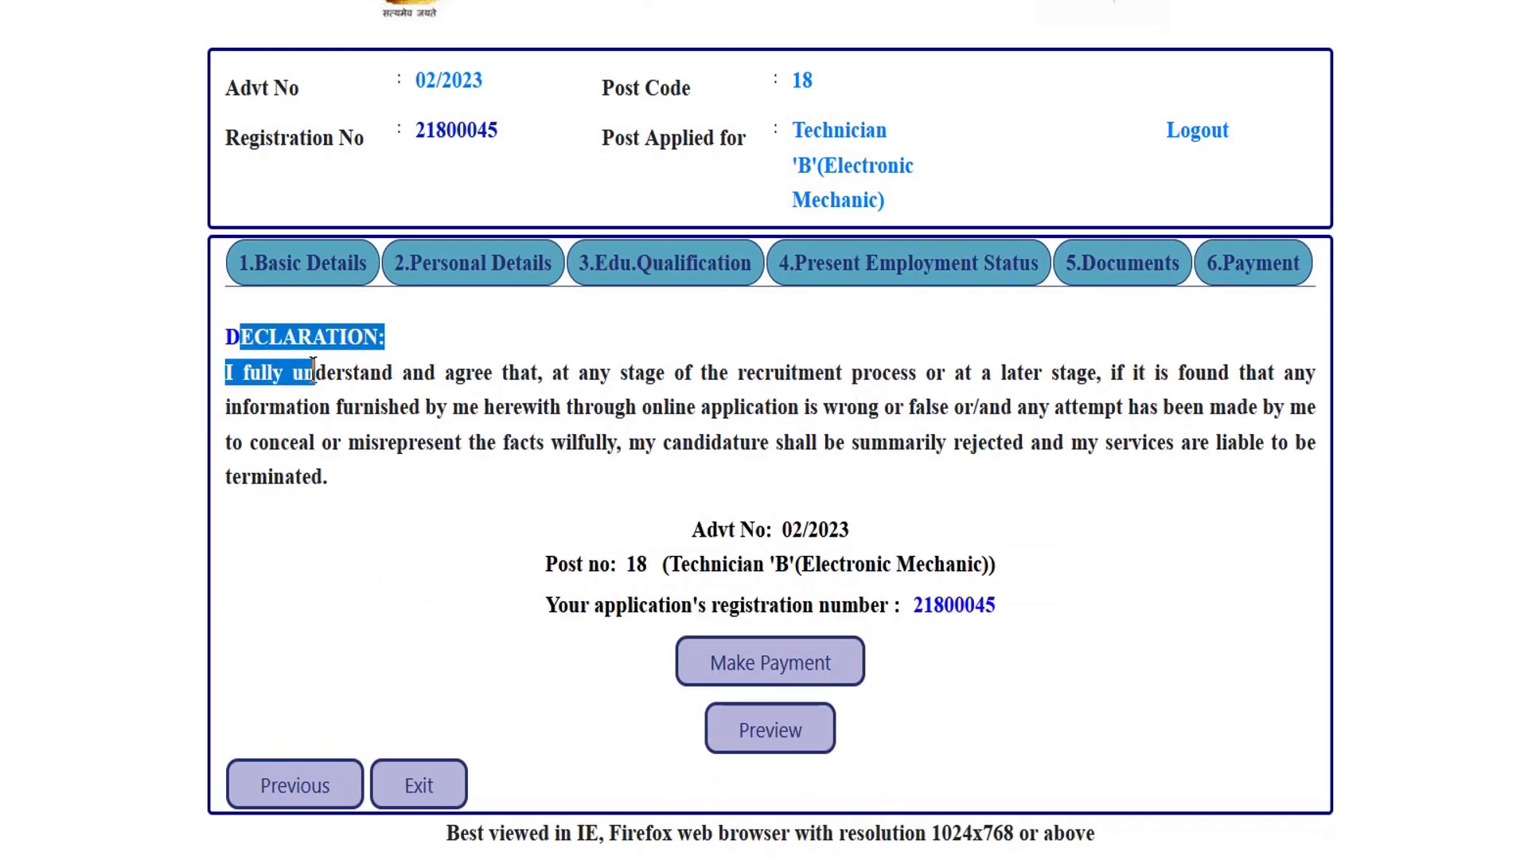
{"action": "left_click", "coordinate": [335, 381]}
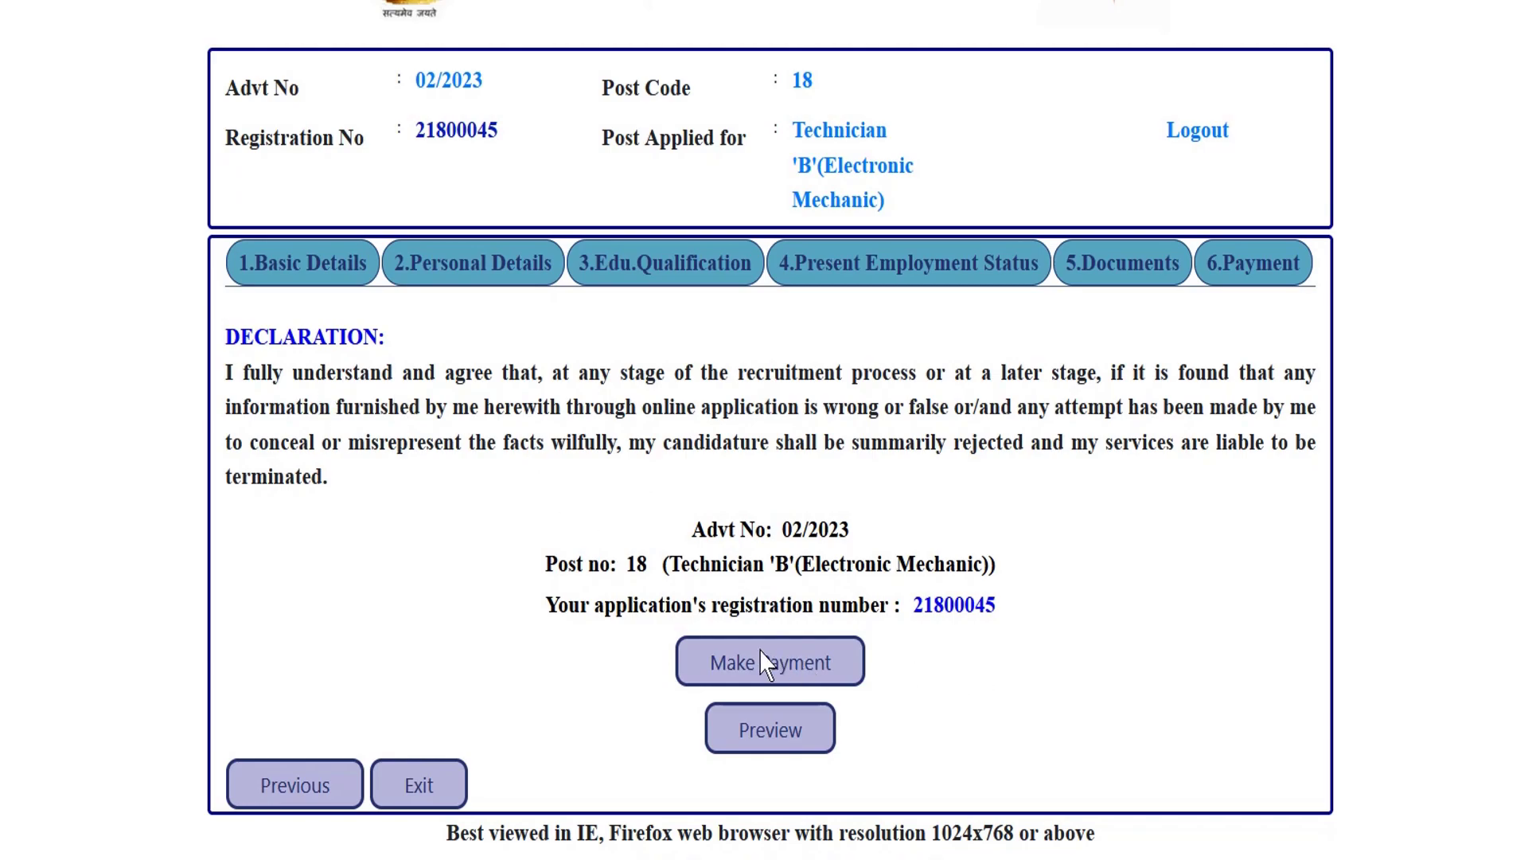
{"action": "left_click_drag", "start_coordinate": [546, 562], "coordinate": [1002, 577]}
{"action": "left_click", "coordinate": [645, 562]}
{"action": "left_click", "coordinate": [1002, 576]}
{"action": "left_click_drag", "start_coordinate": [711, 609], "coordinate": [1009, 619]}
{"action": "left_click", "coordinate": [1052, 629]}
Preview the whole application, scroll through its tables, and proceed to fee payment.
{"action": "left_click", "coordinate": [777, 746]}
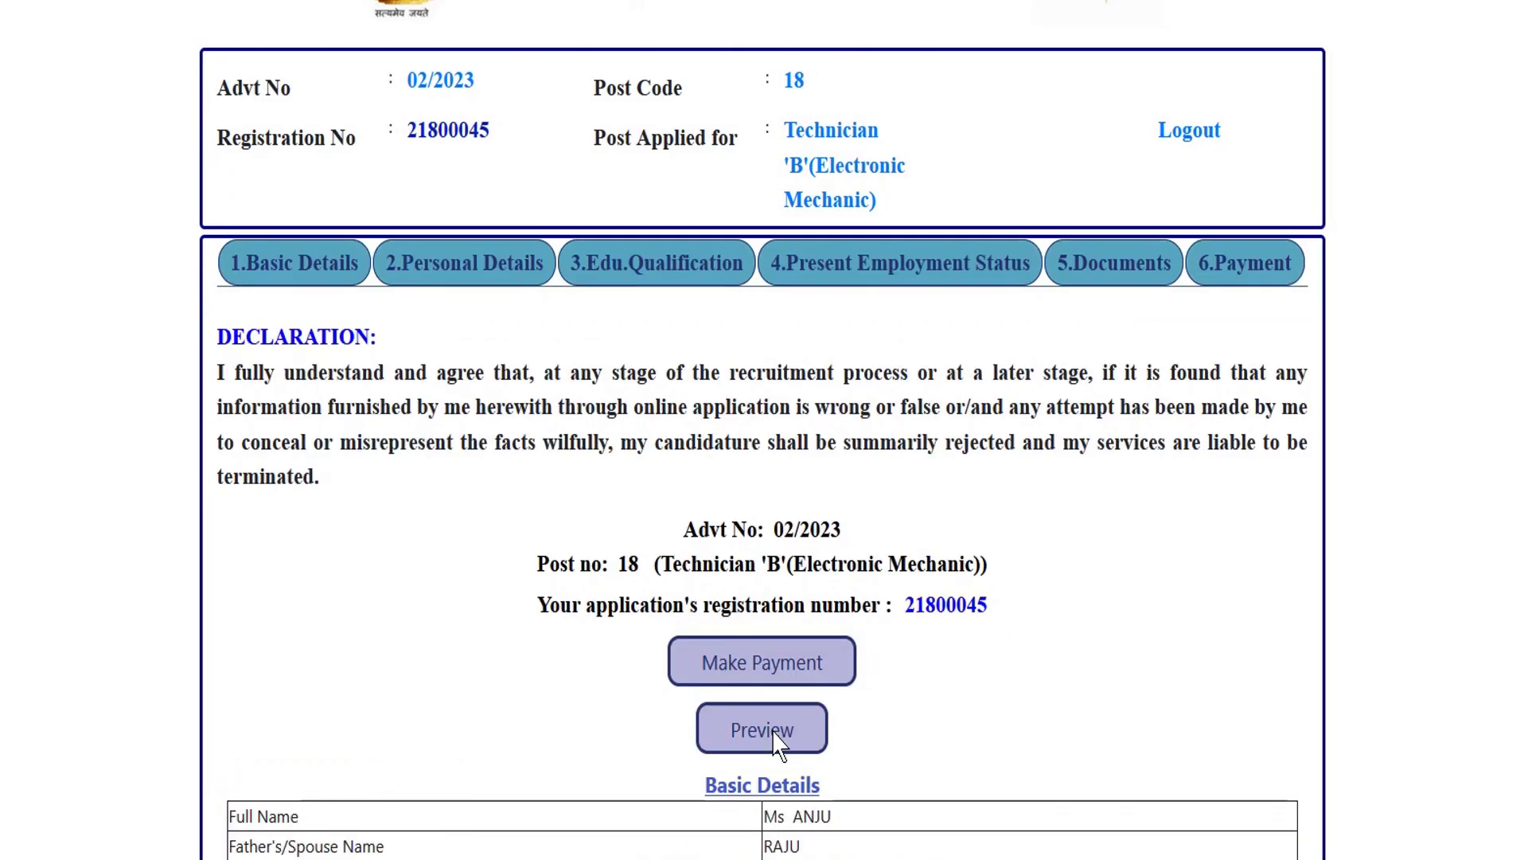
{"action": "scroll", "coordinate": [846, 468], "scroll_direction": "down", "scroll_amount": 8}
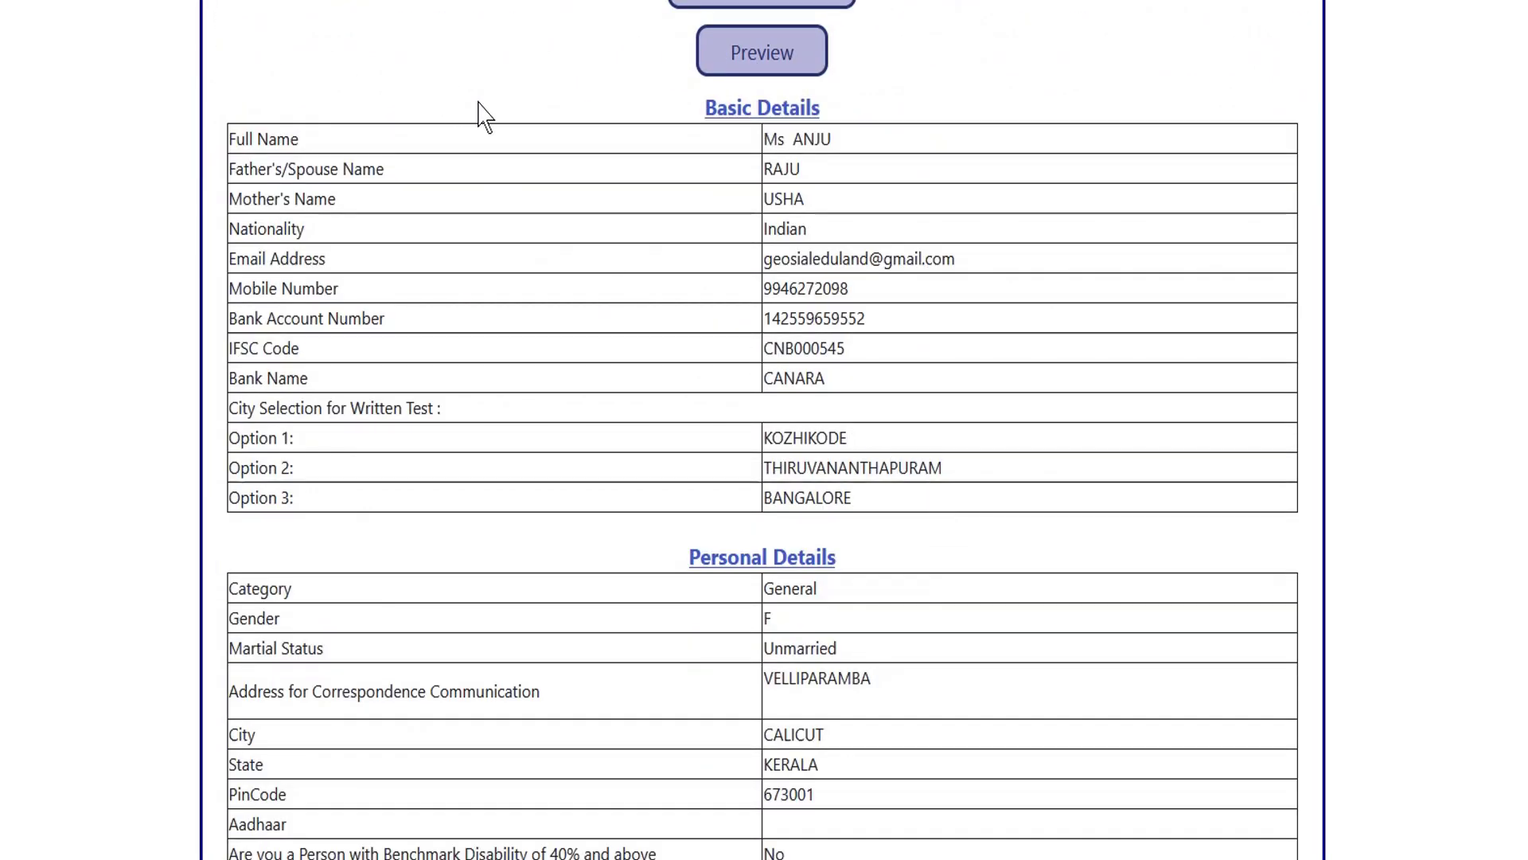
{"action": "scroll", "coordinate": [600, 307], "scroll_direction": "down", "scroll_amount": 12}
{"action": "scroll", "coordinate": [668, 315], "scroll_direction": "down", "scroll_amount": 4}
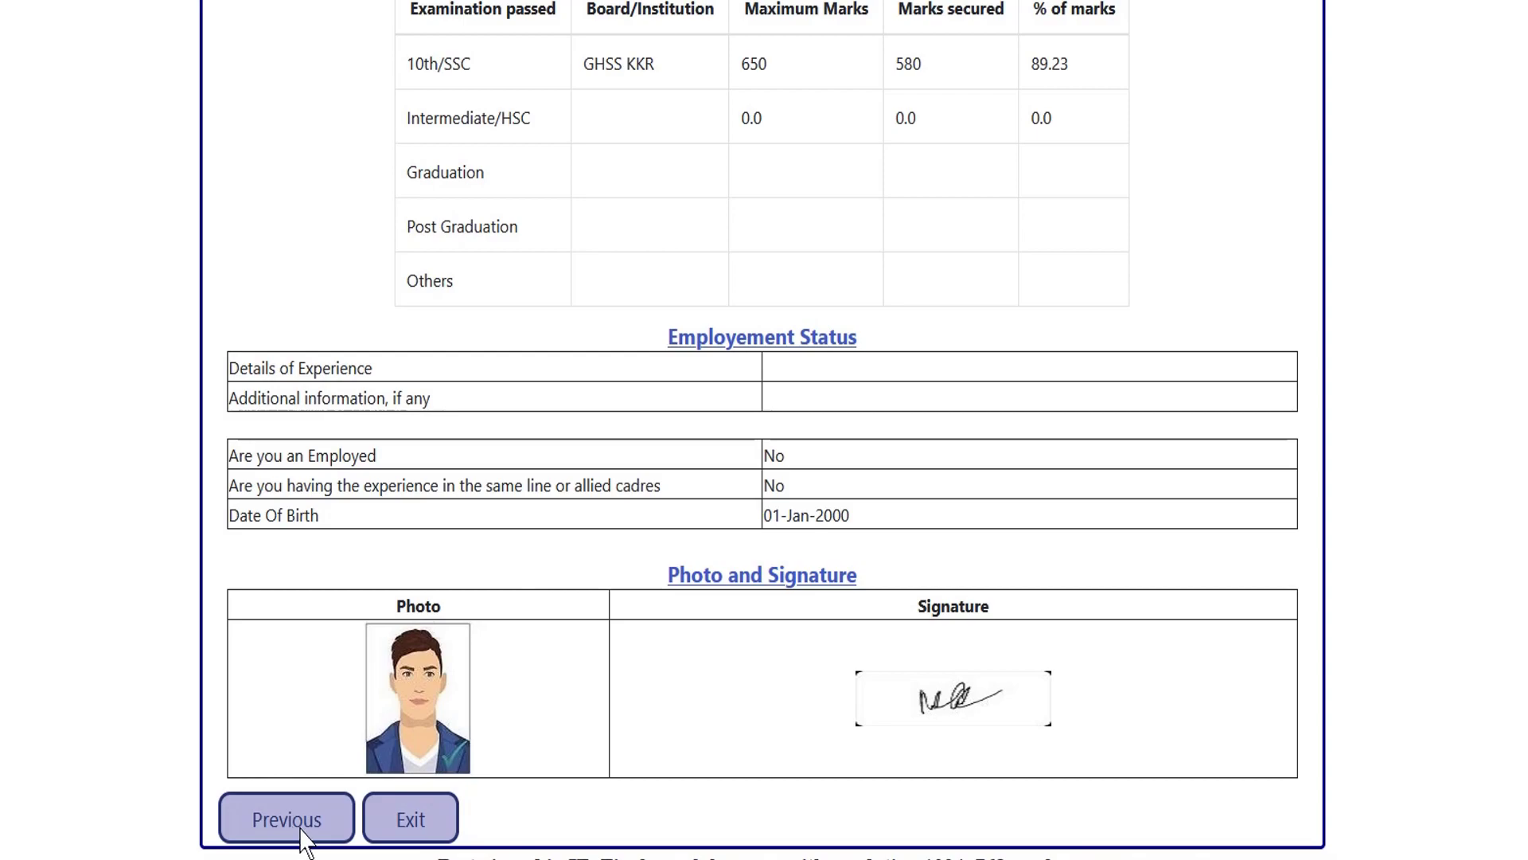
{"action": "scroll", "coordinate": [512, 539], "scroll_direction": "up", "scroll_amount": 18}
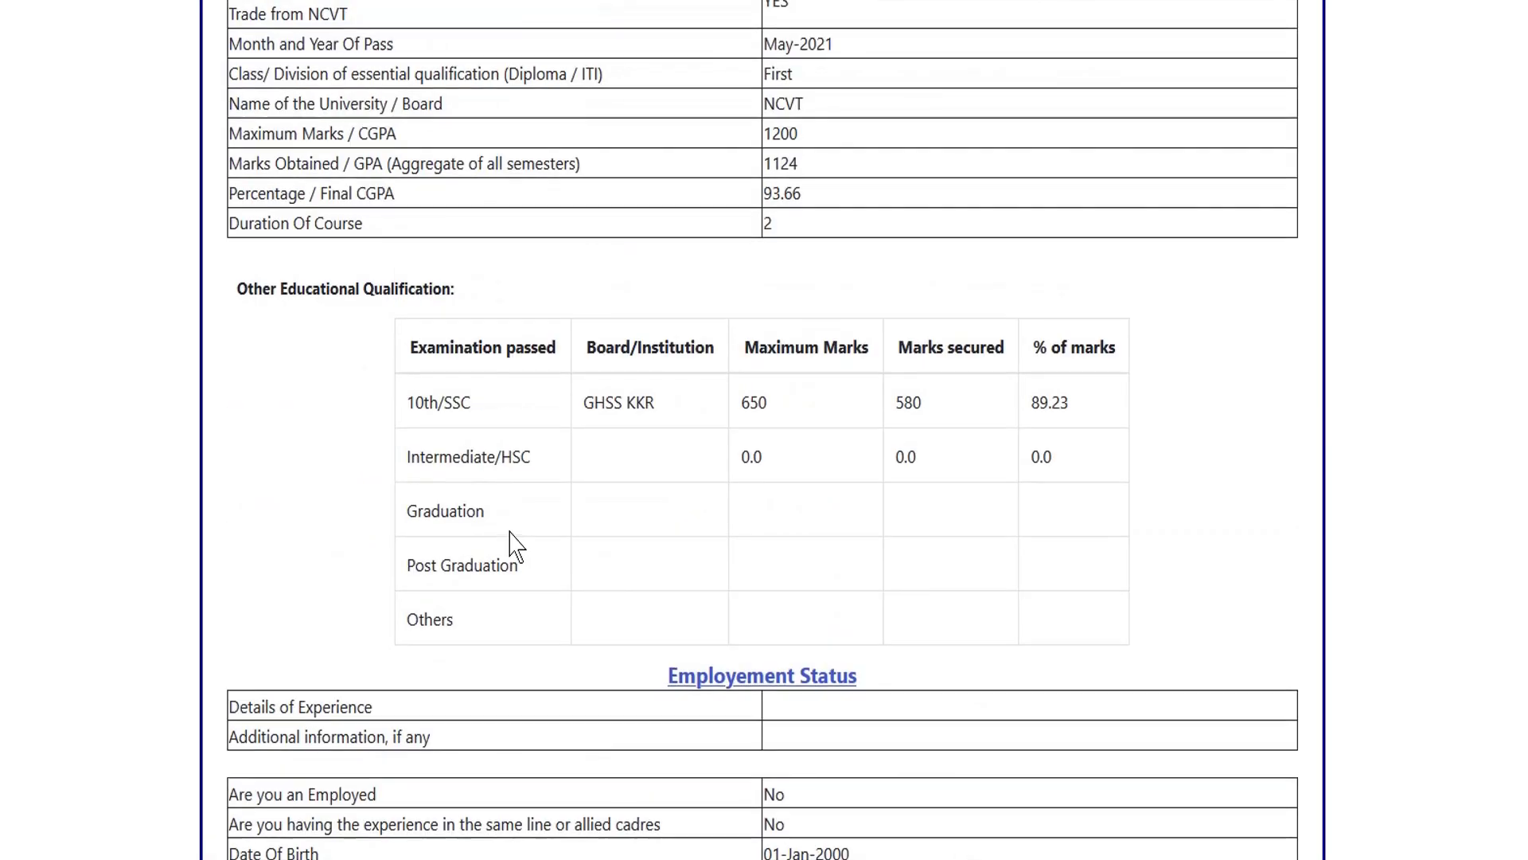
{"action": "scroll", "coordinate": [555, 500], "scroll_direction": "up", "scroll_amount": 4}
{"action": "scroll", "coordinate": [573, 494], "scroll_direction": "down", "scroll_amount": 15}
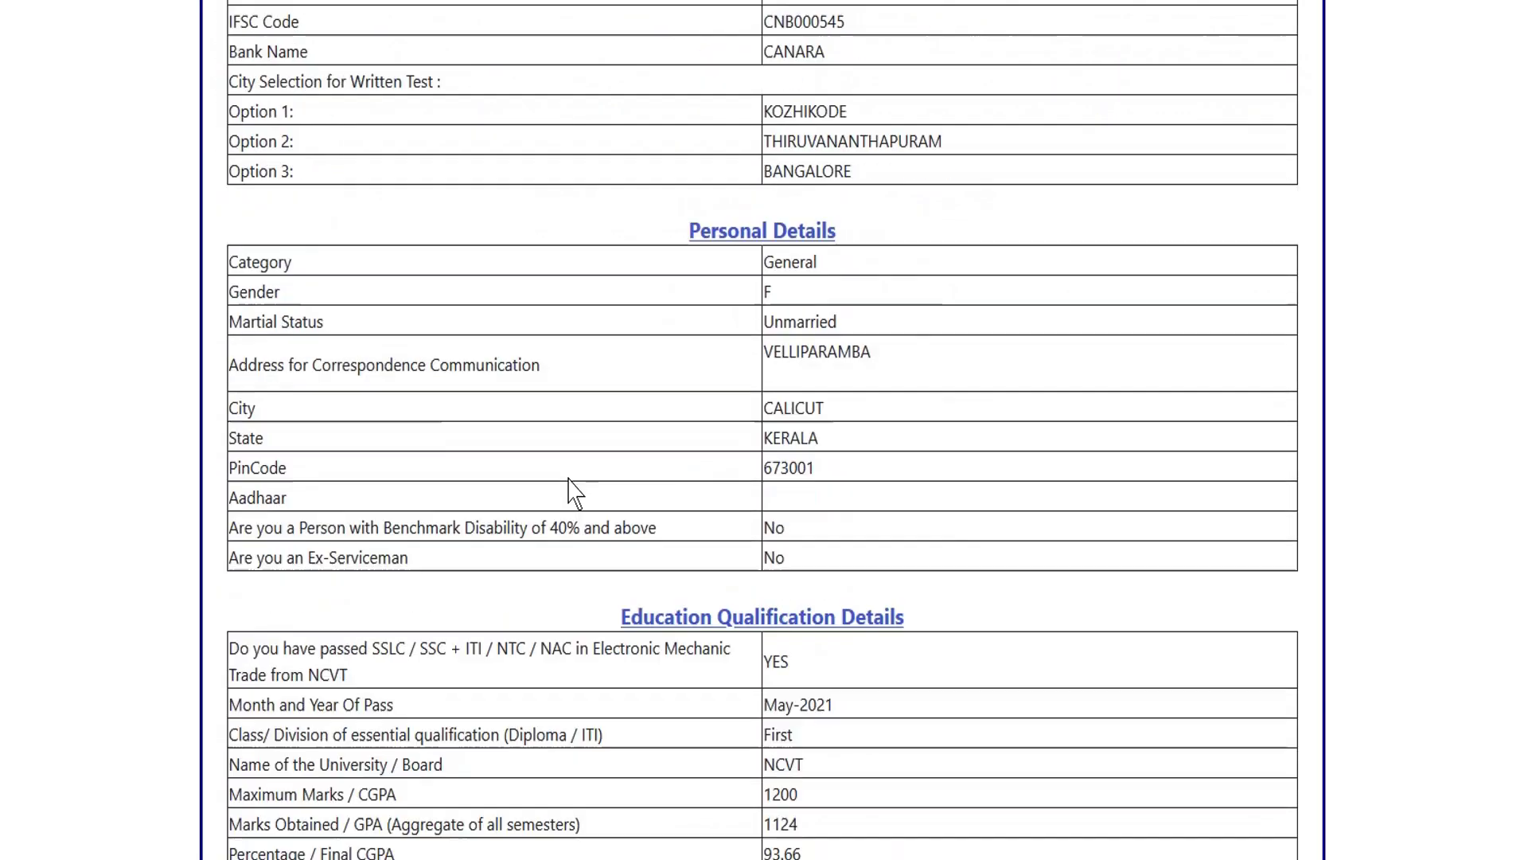
{"action": "scroll", "coordinate": [567, 476], "scroll_direction": "up", "scroll_amount": 15}
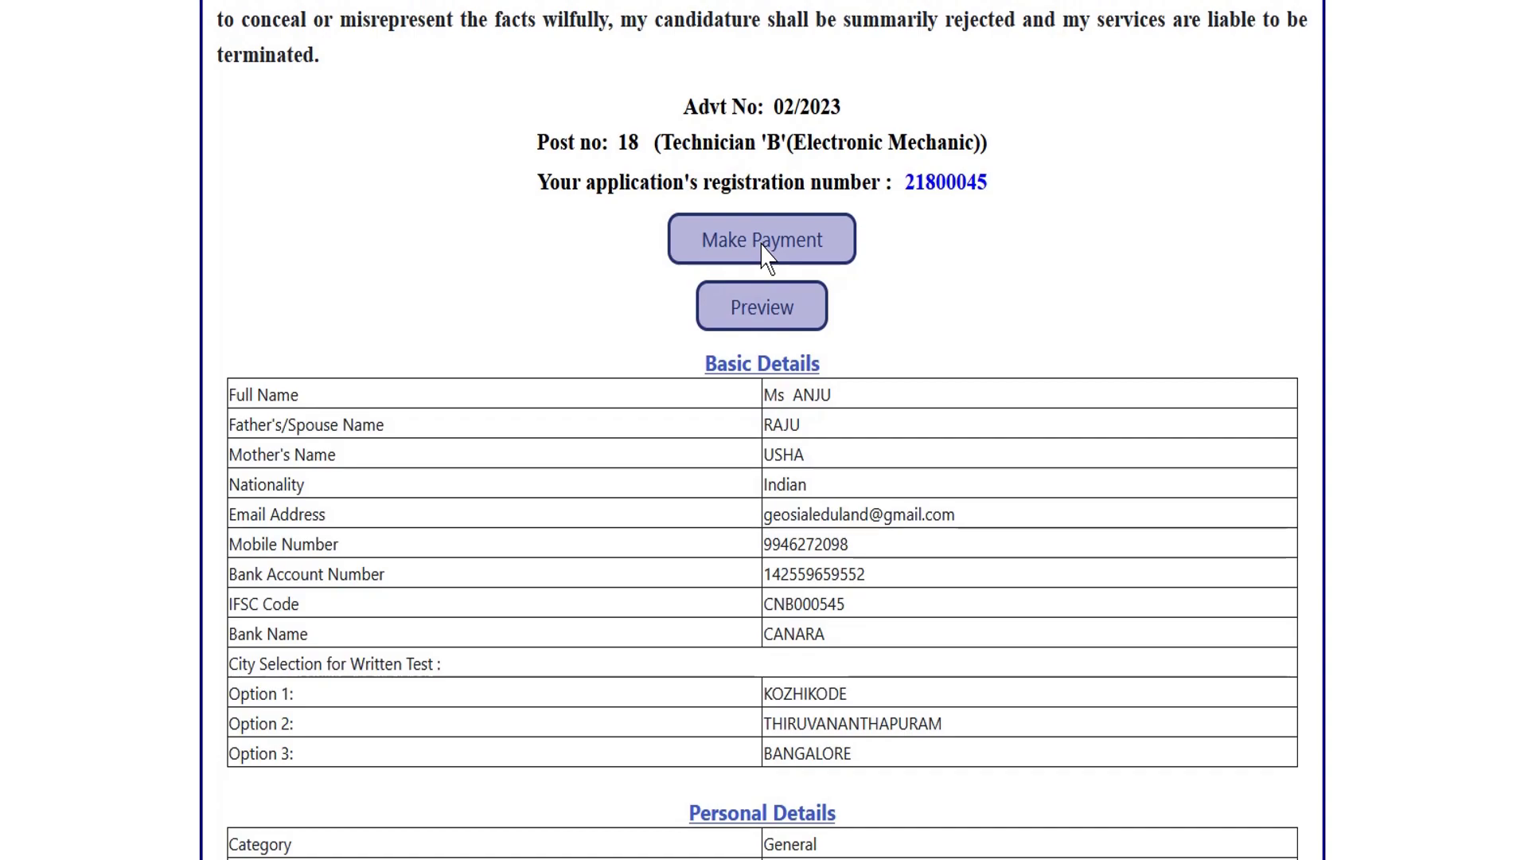
{"action": "left_click", "coordinate": [762, 247]}
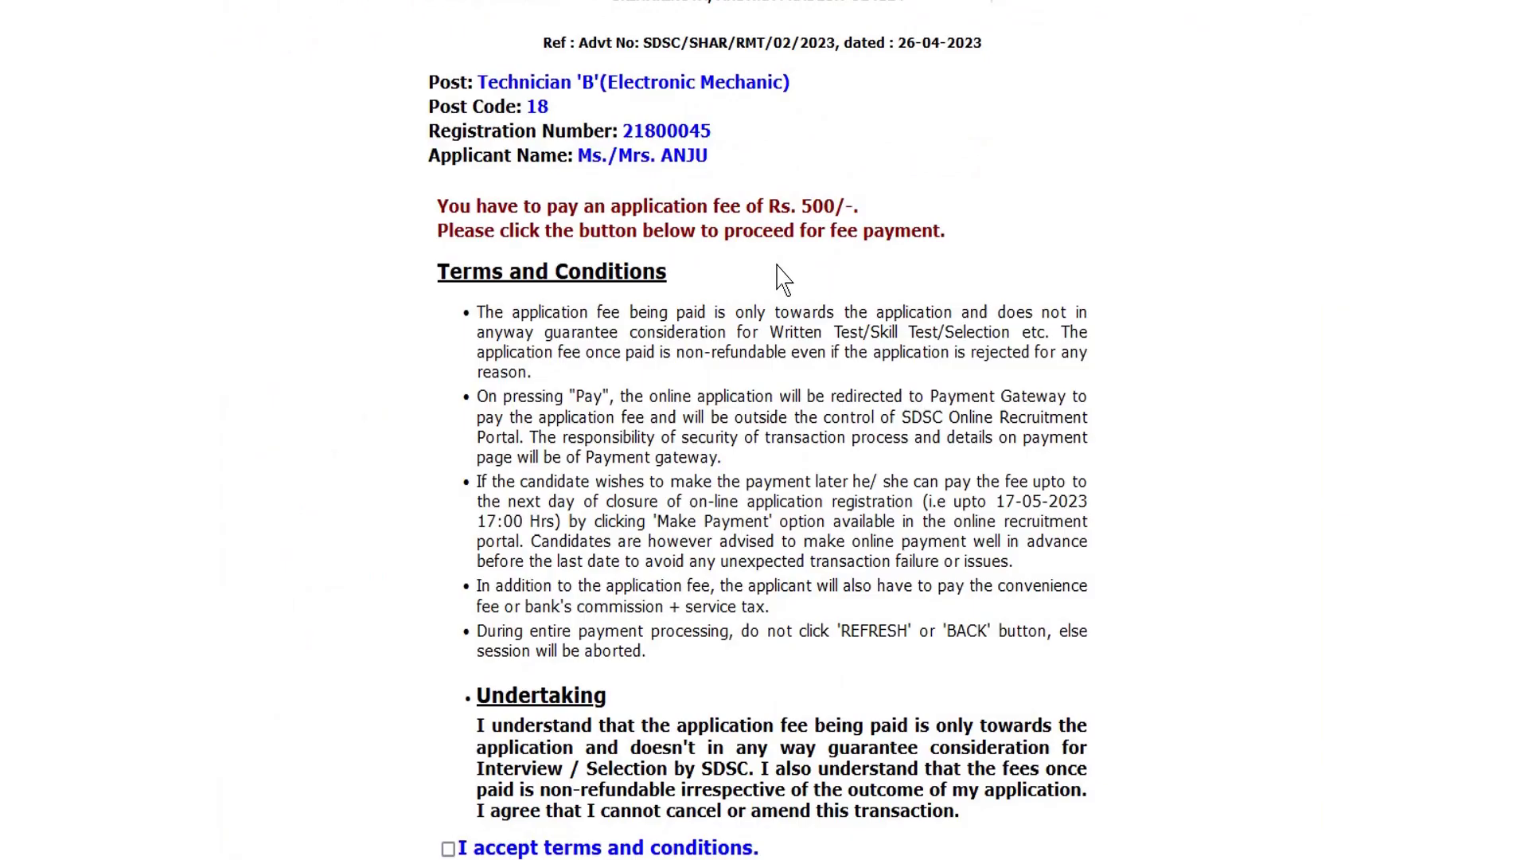
Accept the fee terms and conditions and proceed to pay the Rs. 500 fee.
{"action": "scroll", "coordinate": [784, 278], "scroll_direction": "down", "scroll_amount": 2}
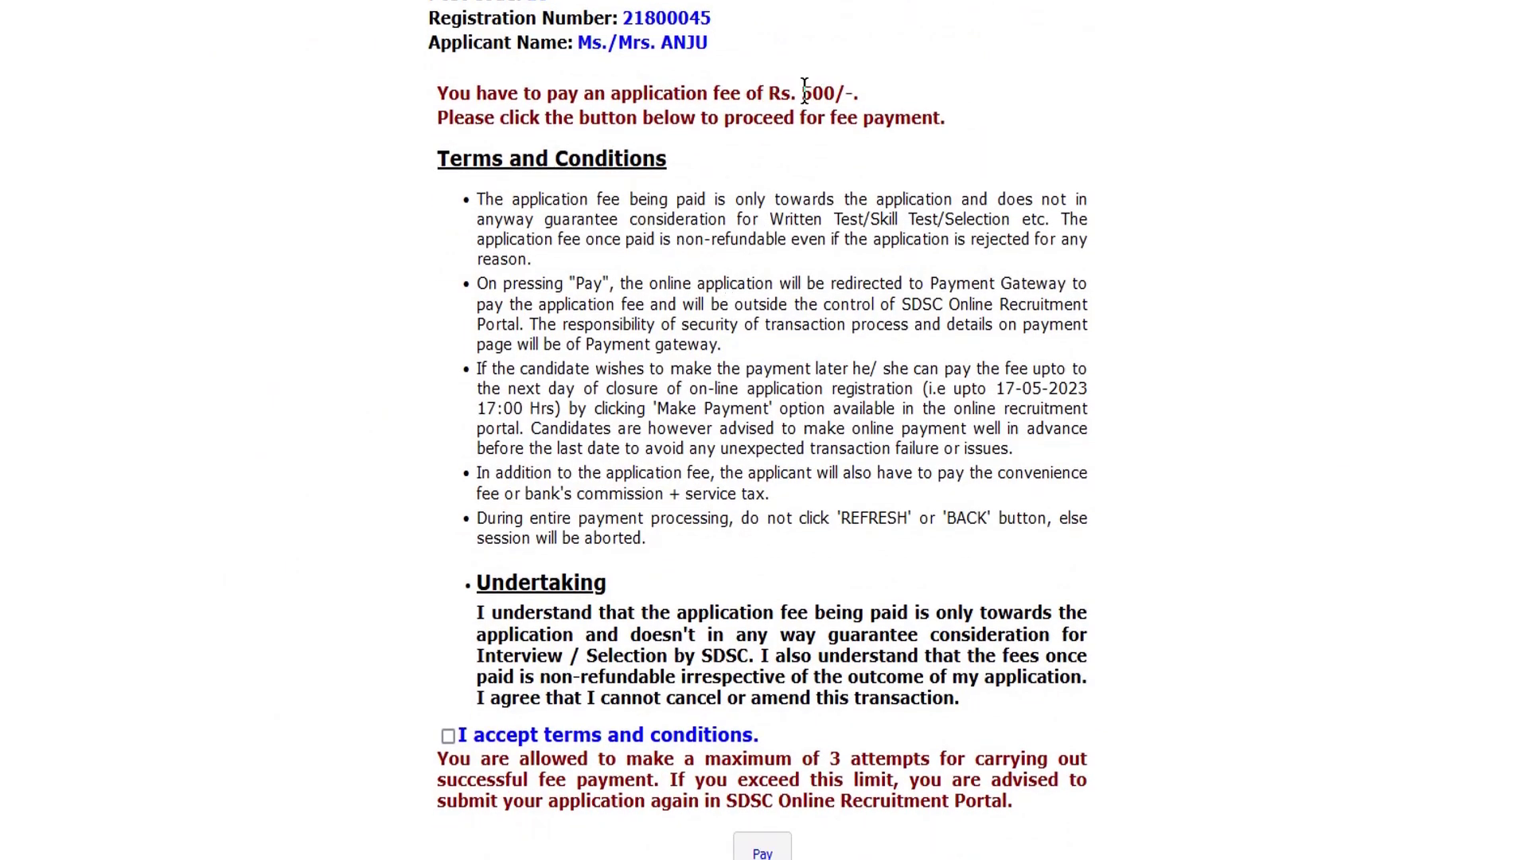
{"action": "left_click_drag", "start_coordinate": [802, 93], "coordinate": [838, 94]}
{"action": "left_click", "coordinate": [840, 121]}
{"action": "scroll", "coordinate": [745, 199], "scroll_direction": "down", "scroll_amount": 1}
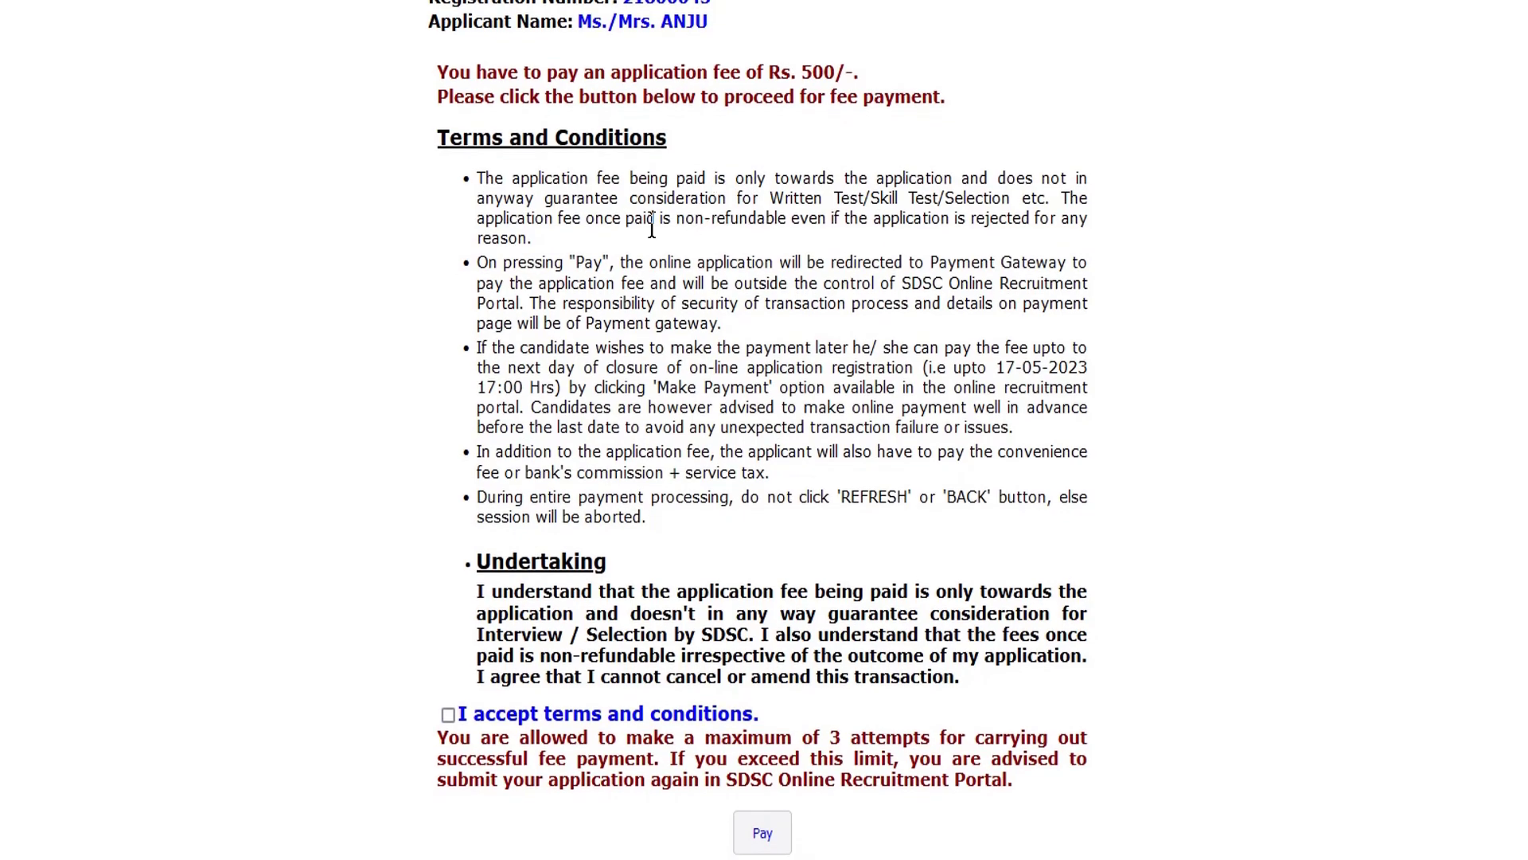
{"action": "left_click", "coordinate": [448, 715]}
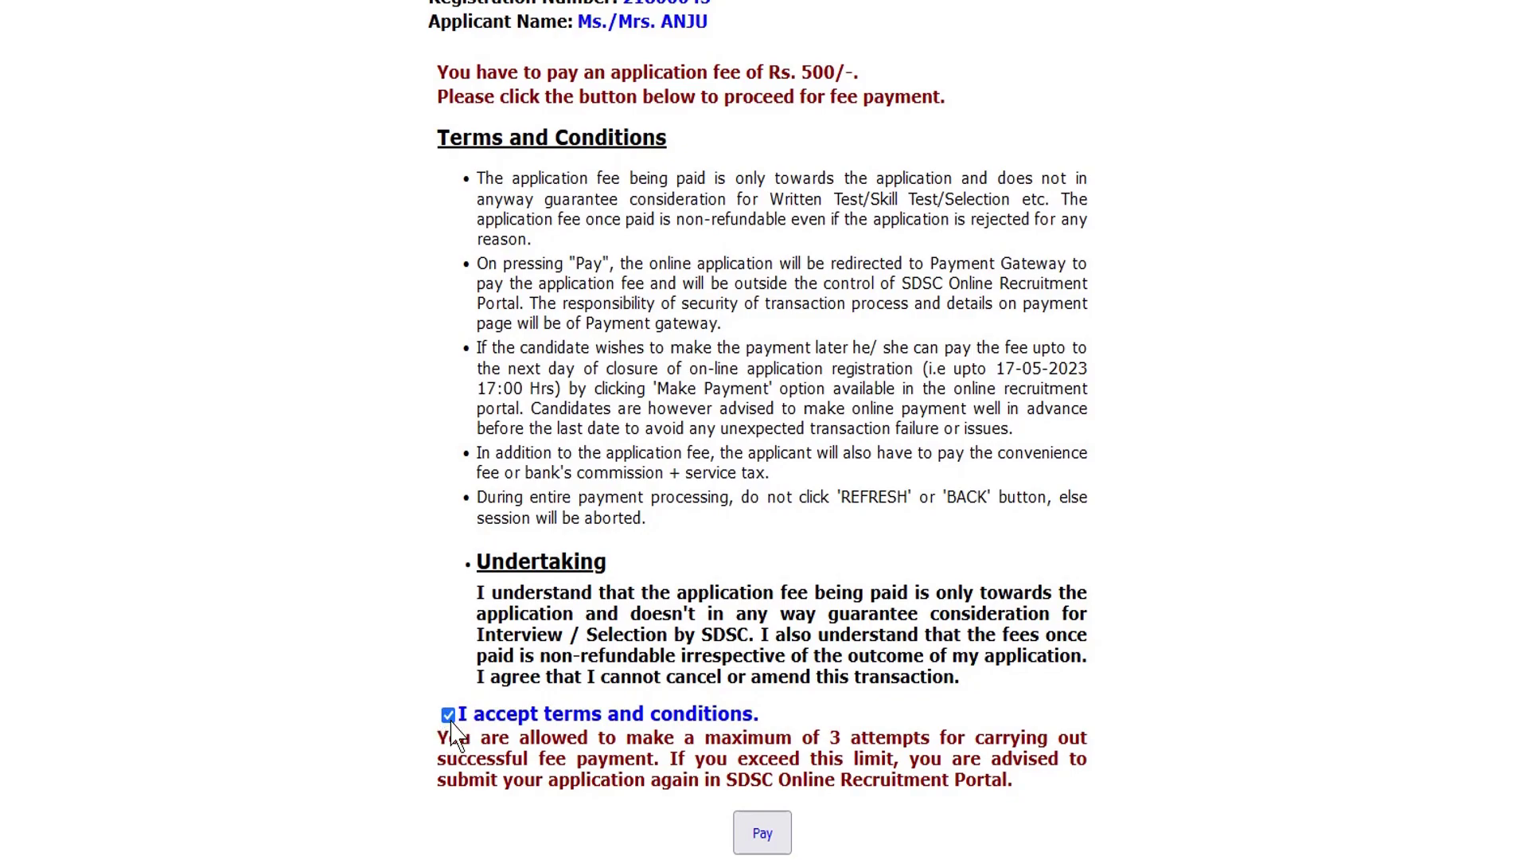
{"action": "left_click", "coordinate": [769, 842]}
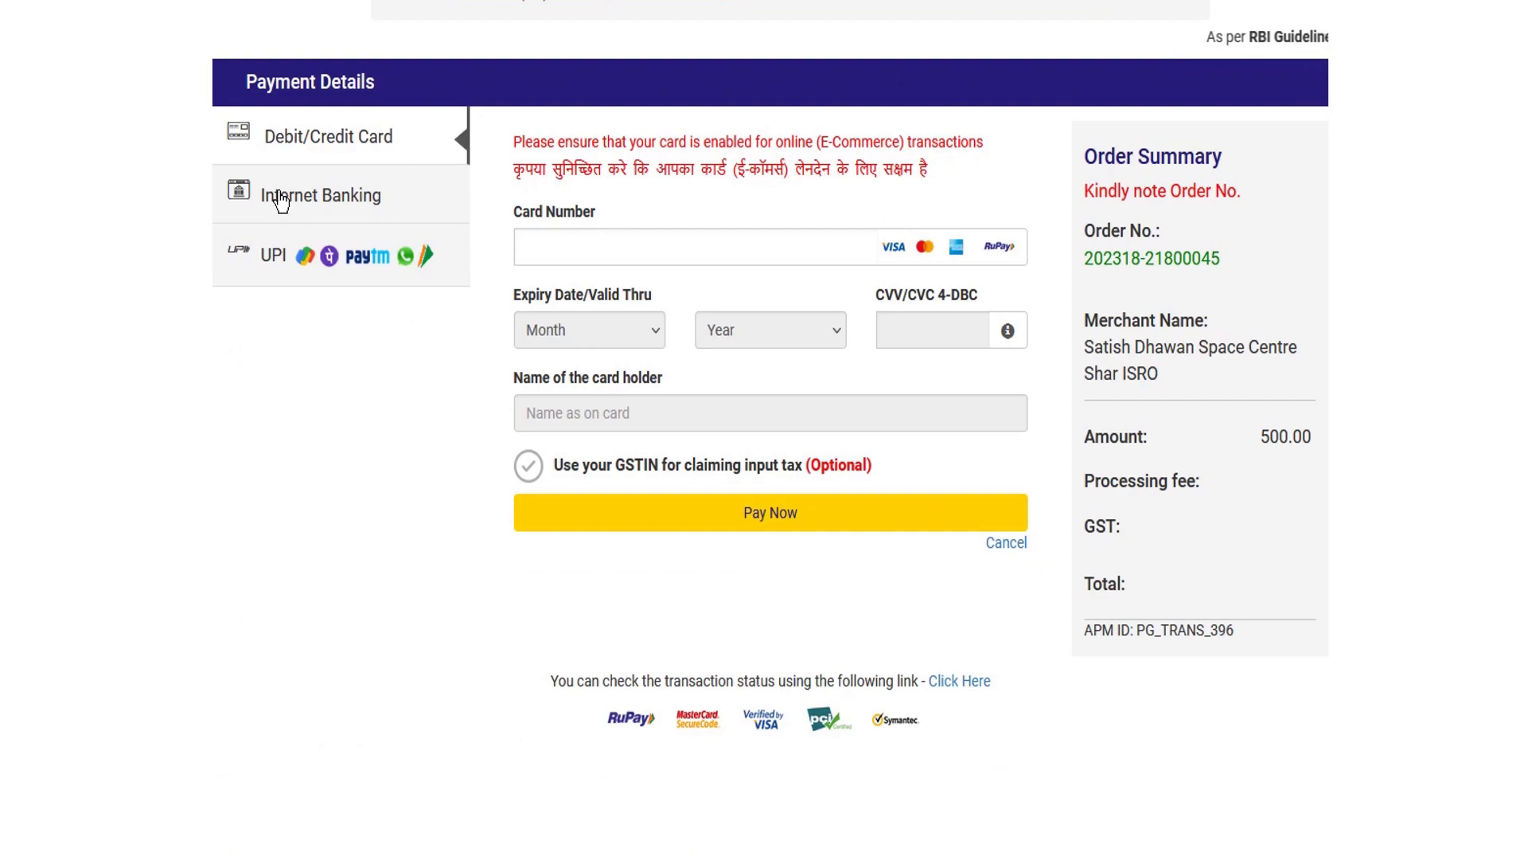
Choose UPI QR as the payment method for the 500 fee and proceed with Pay Now.
{"action": "left_click", "coordinate": [270, 262]}
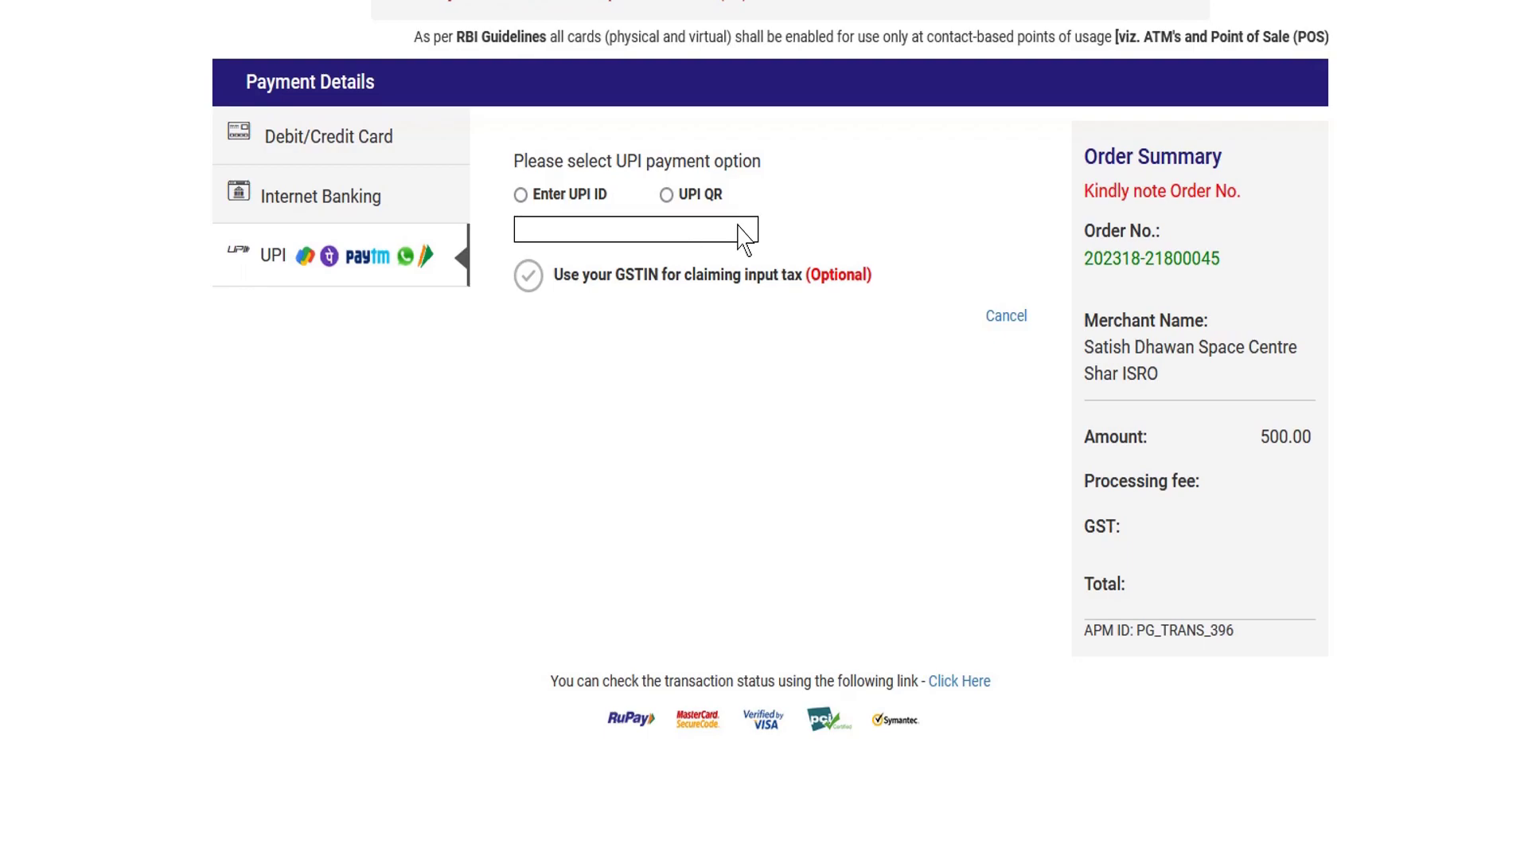
{"action": "left_click", "coordinate": [667, 196]}
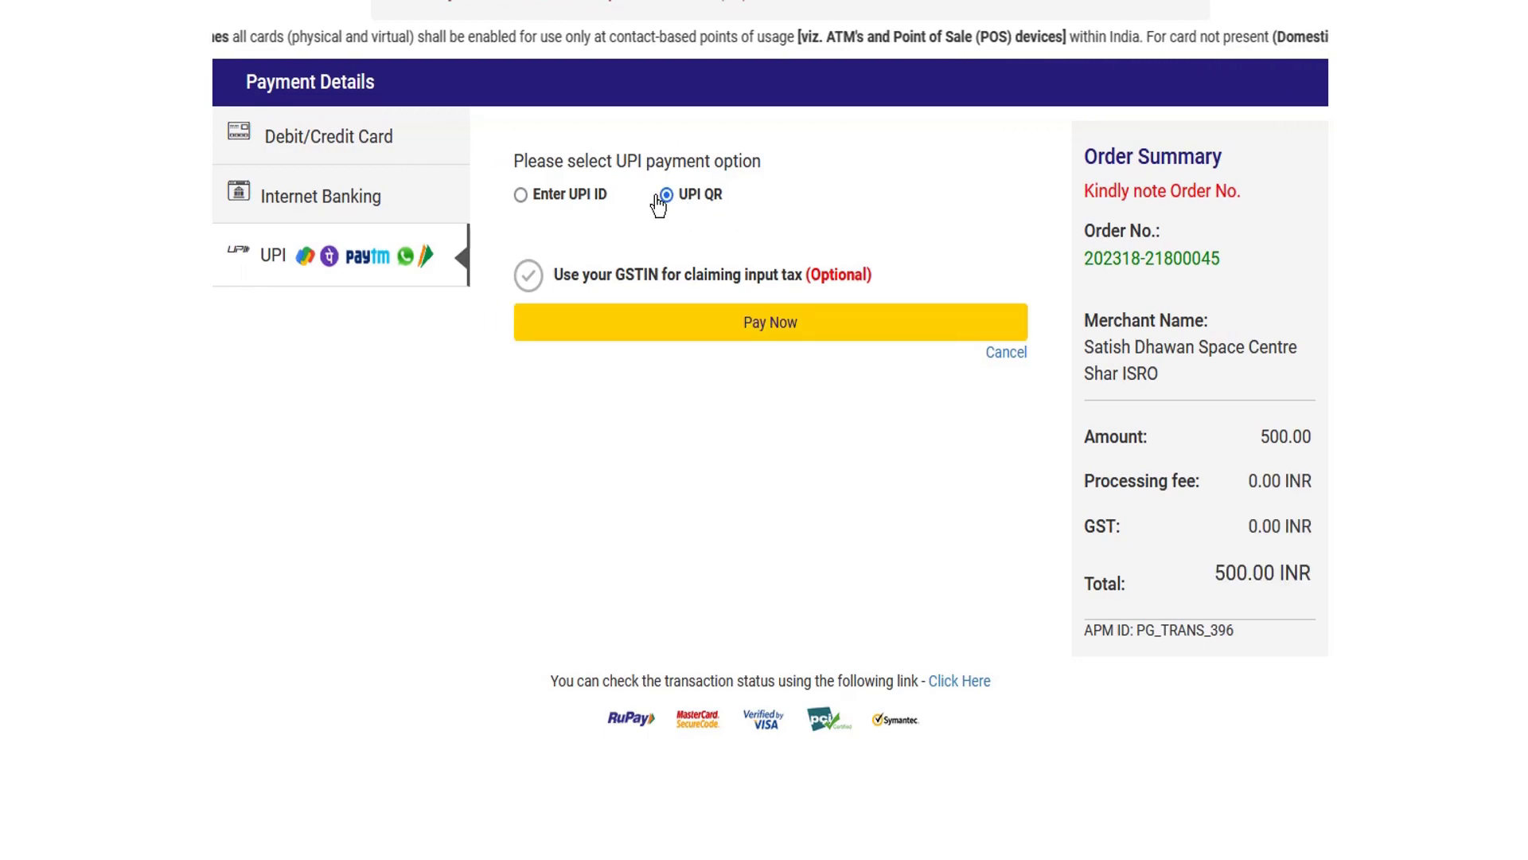
{"action": "left_click", "coordinate": [769, 334]}
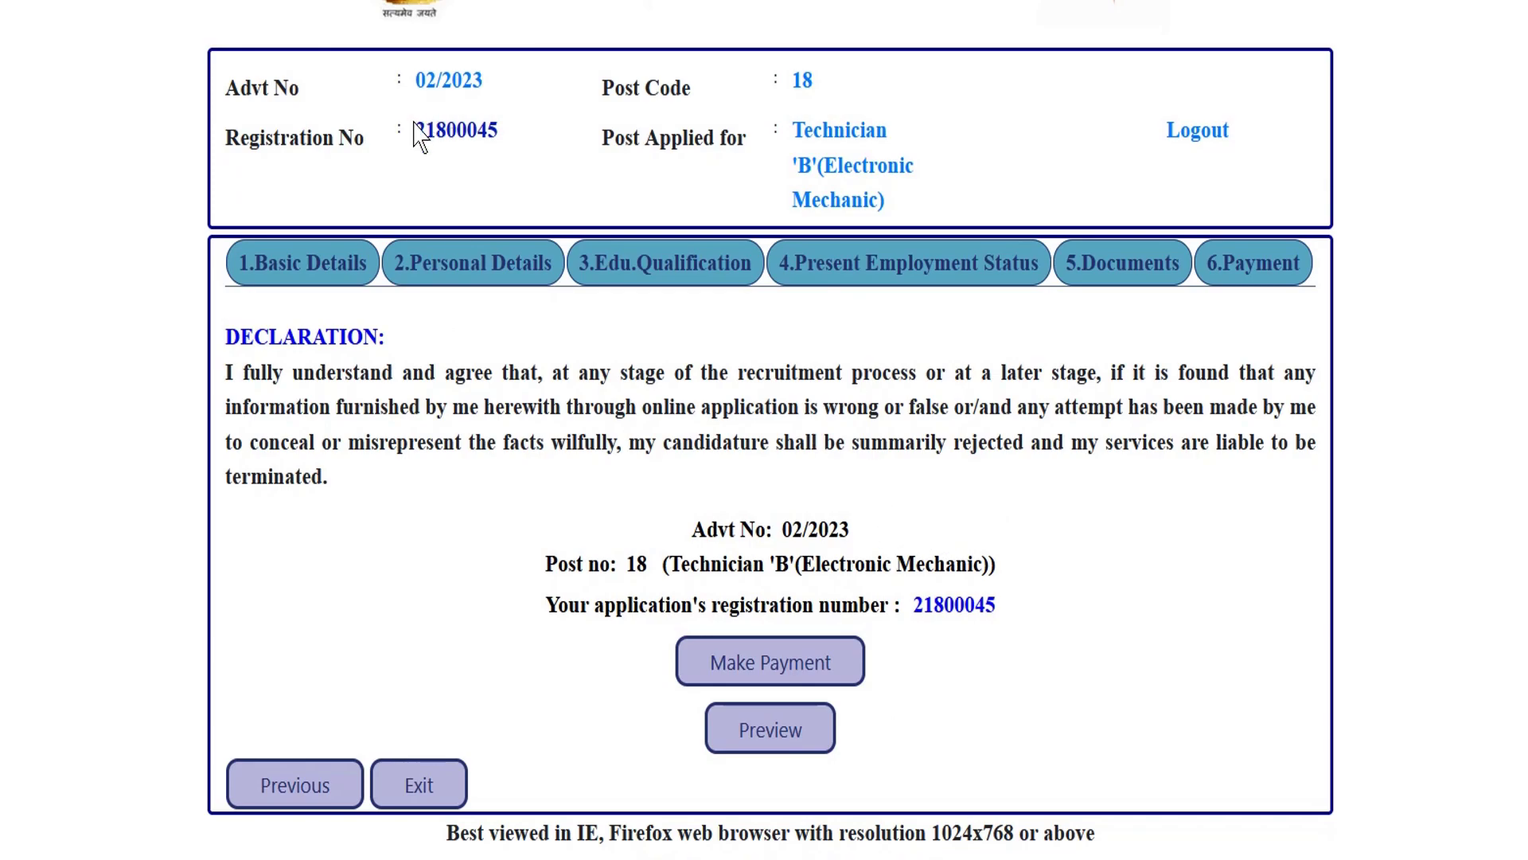
Exit the application summary and browse the SDSC SHAR advertised posts table.
{"action": "left_click_drag", "start_coordinate": [416, 129], "coordinate": [446, 131]}
{"action": "left_click", "coordinate": [784, 475]}
{"action": "left_click", "coordinate": [419, 788]}
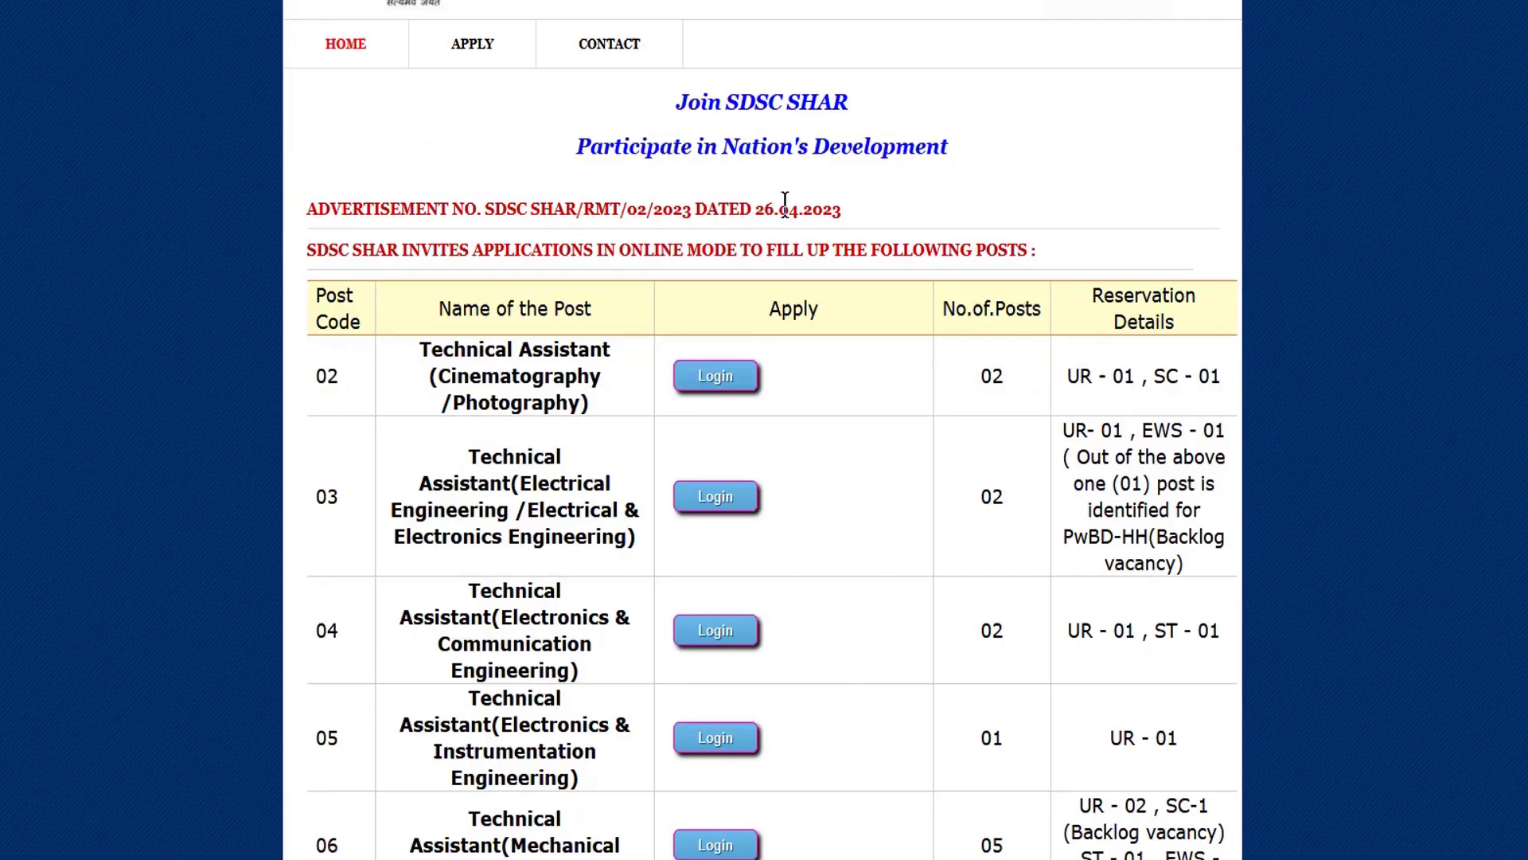
{"action": "scroll", "coordinate": [809, 239], "scroll_direction": "down", "scroll_amount": 18}
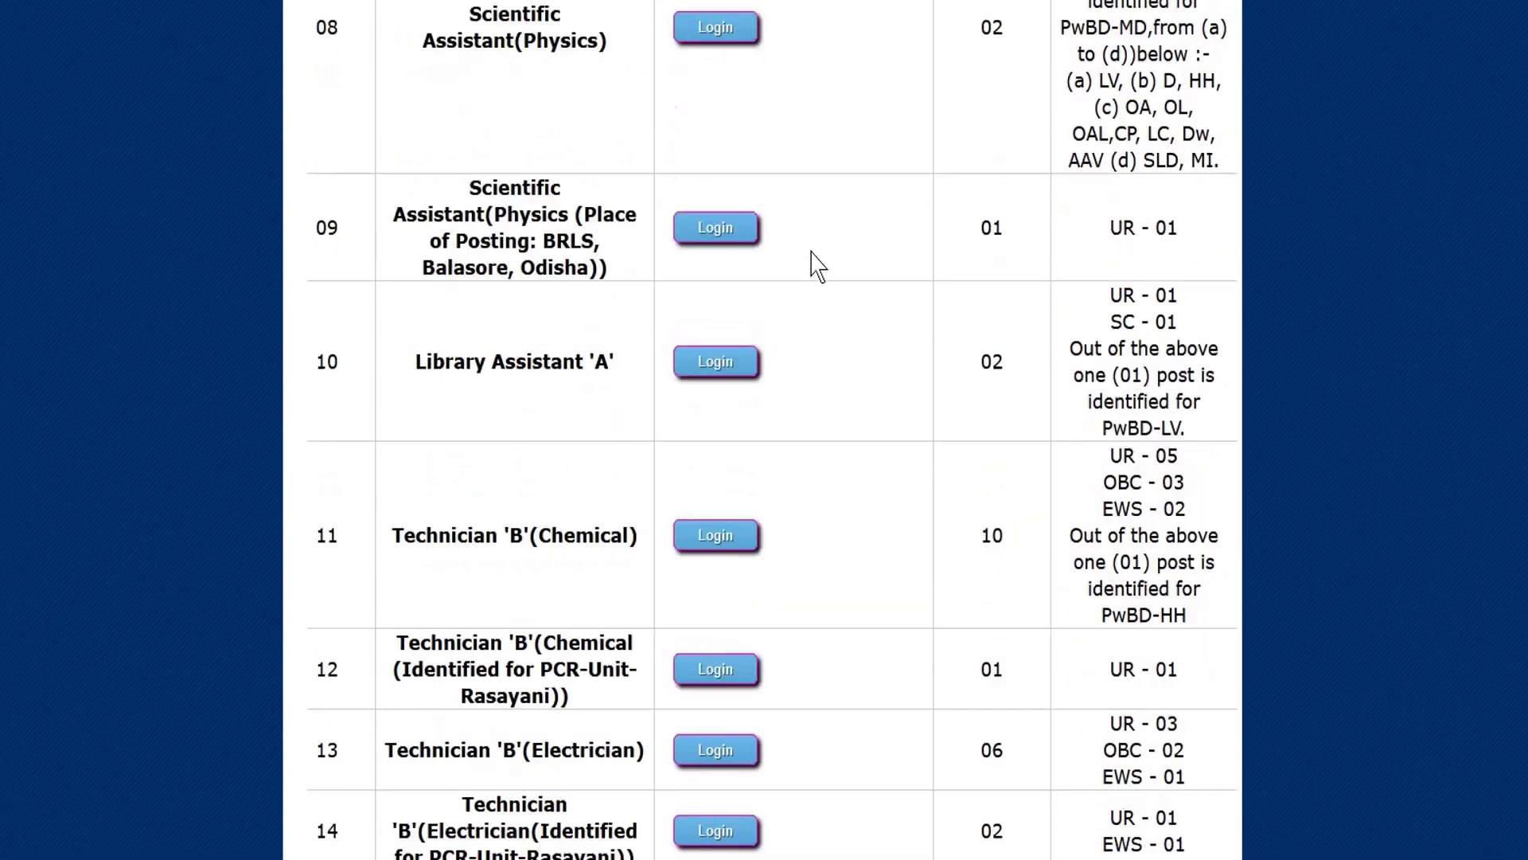
{"action": "scroll", "coordinate": [811, 253], "scroll_direction": "down", "scroll_amount": 17}
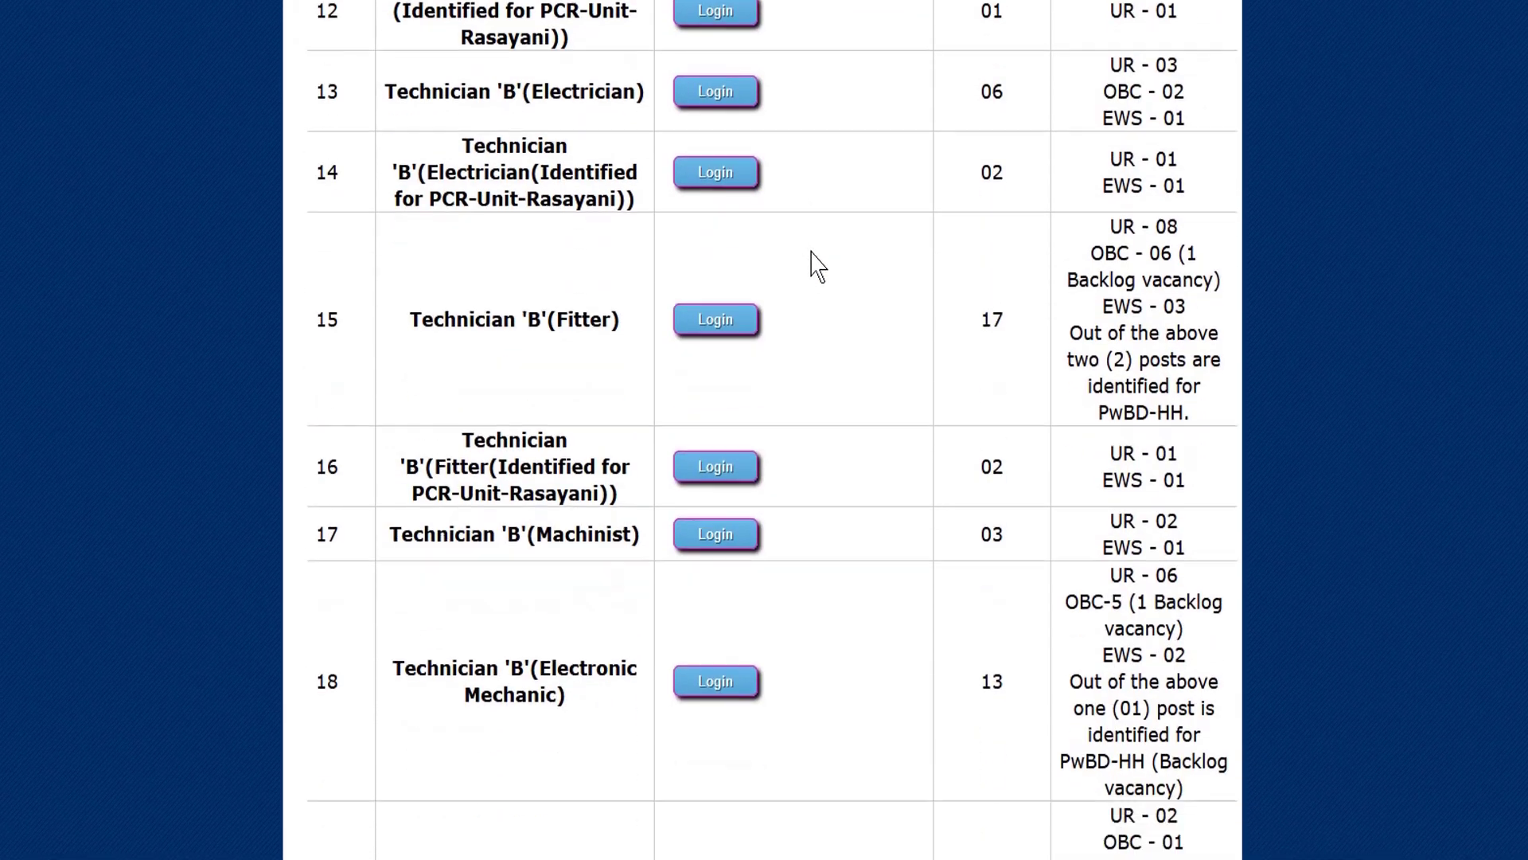
{"action": "scroll", "coordinate": [757, 263], "scroll_direction": "up", "scroll_amount": 20}
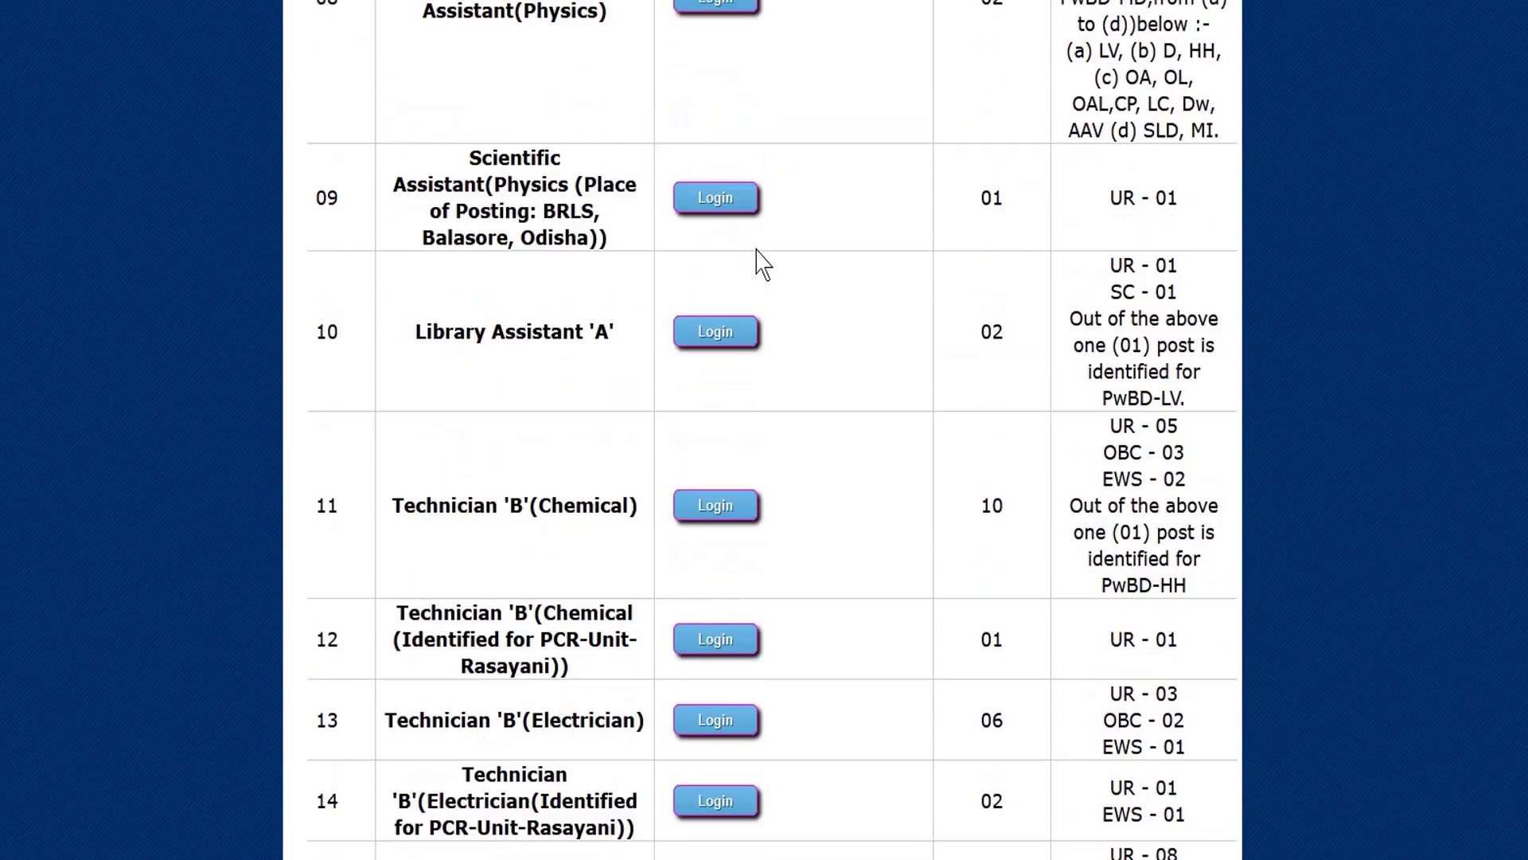
{"action": "scroll", "coordinate": [714, 170], "scroll_direction": "up", "scroll_amount": 10}
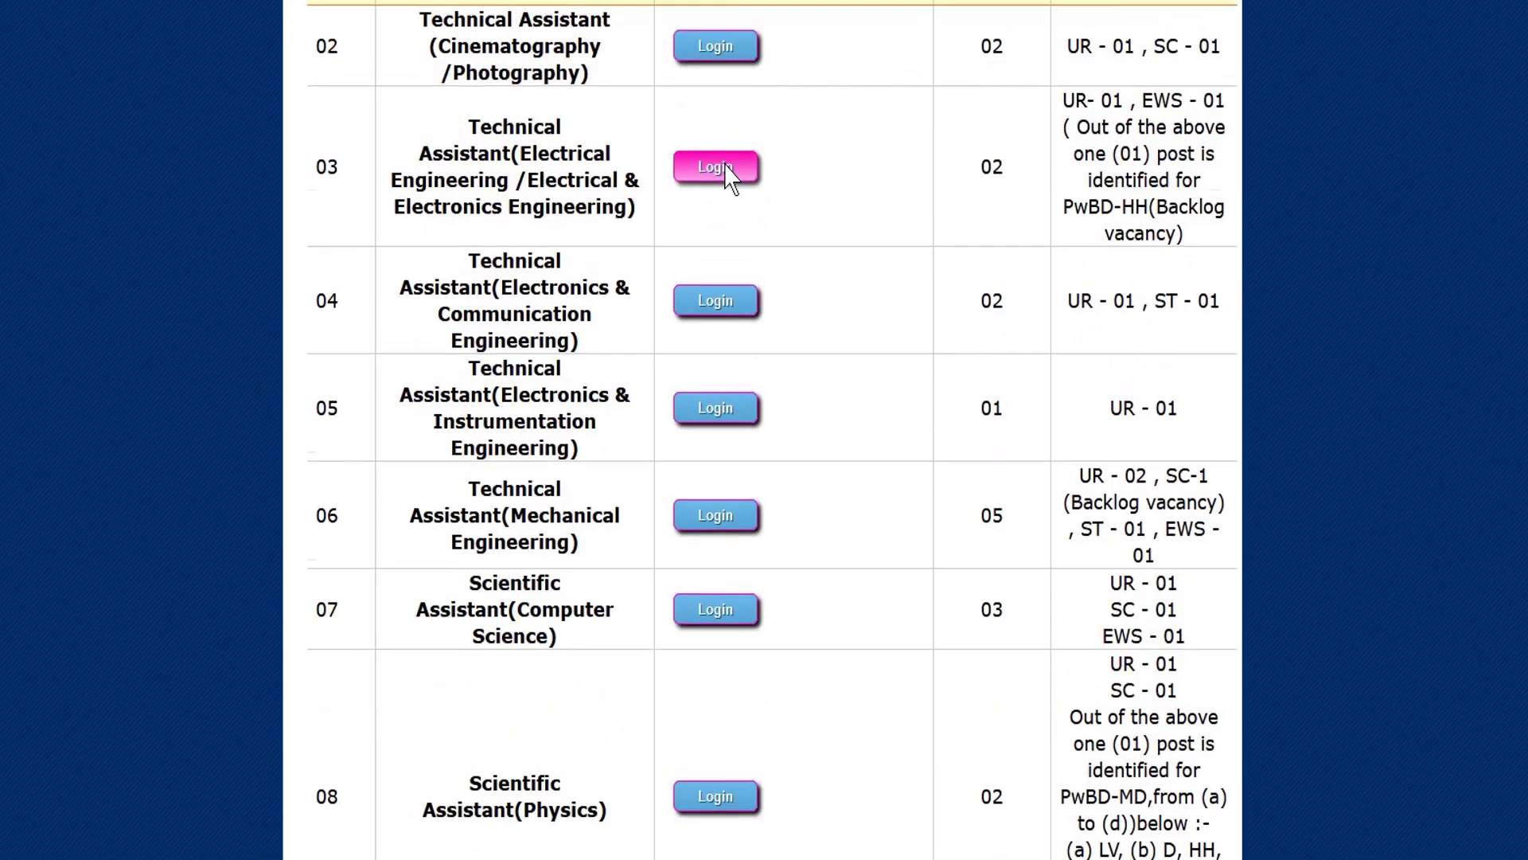
{"action": "scroll", "coordinate": [756, 250], "scroll_direction": "down", "scroll_amount": 8}
{"action": "scroll", "coordinate": [759, 253], "scroll_direction": "down", "scroll_amount": 15}
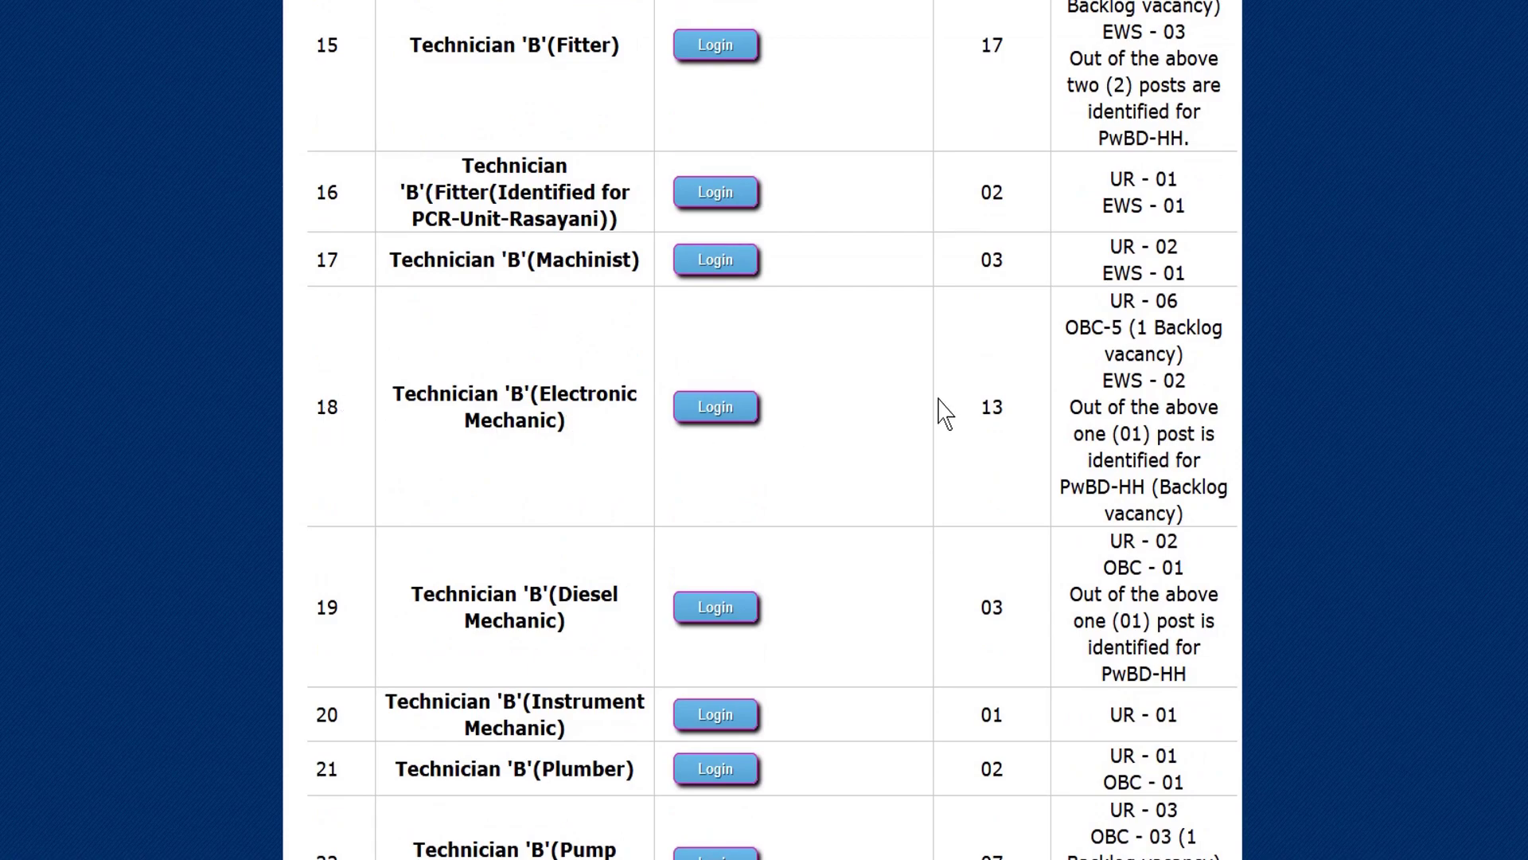
{"action": "scroll", "coordinate": [946, 412], "scroll_direction": "up", "scroll_amount": 15}
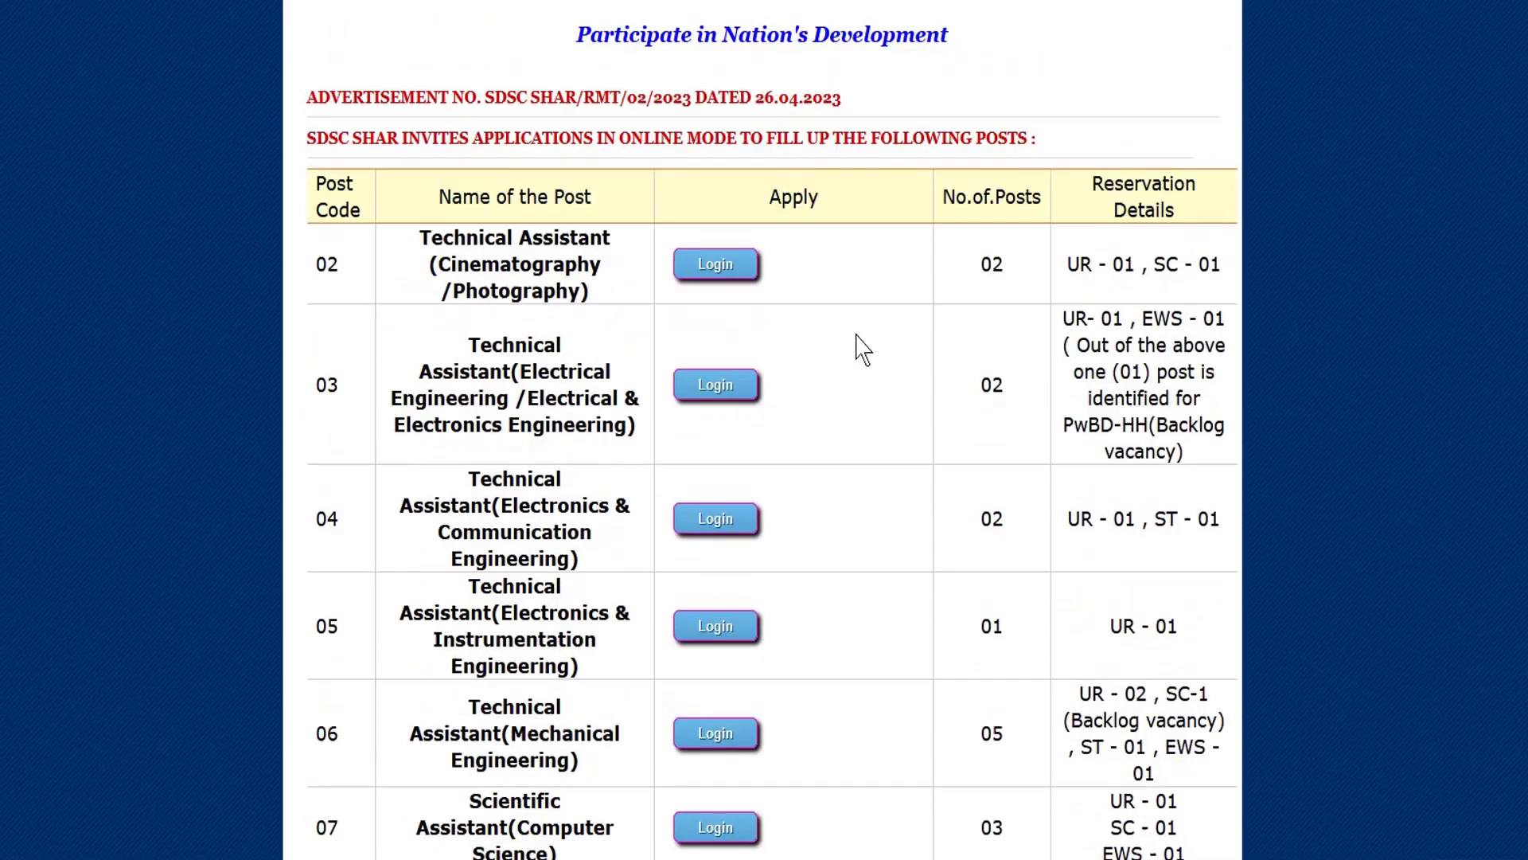
{"action": "scroll", "coordinate": [863, 348], "scroll_direction": "up", "scroll_amount": 2}
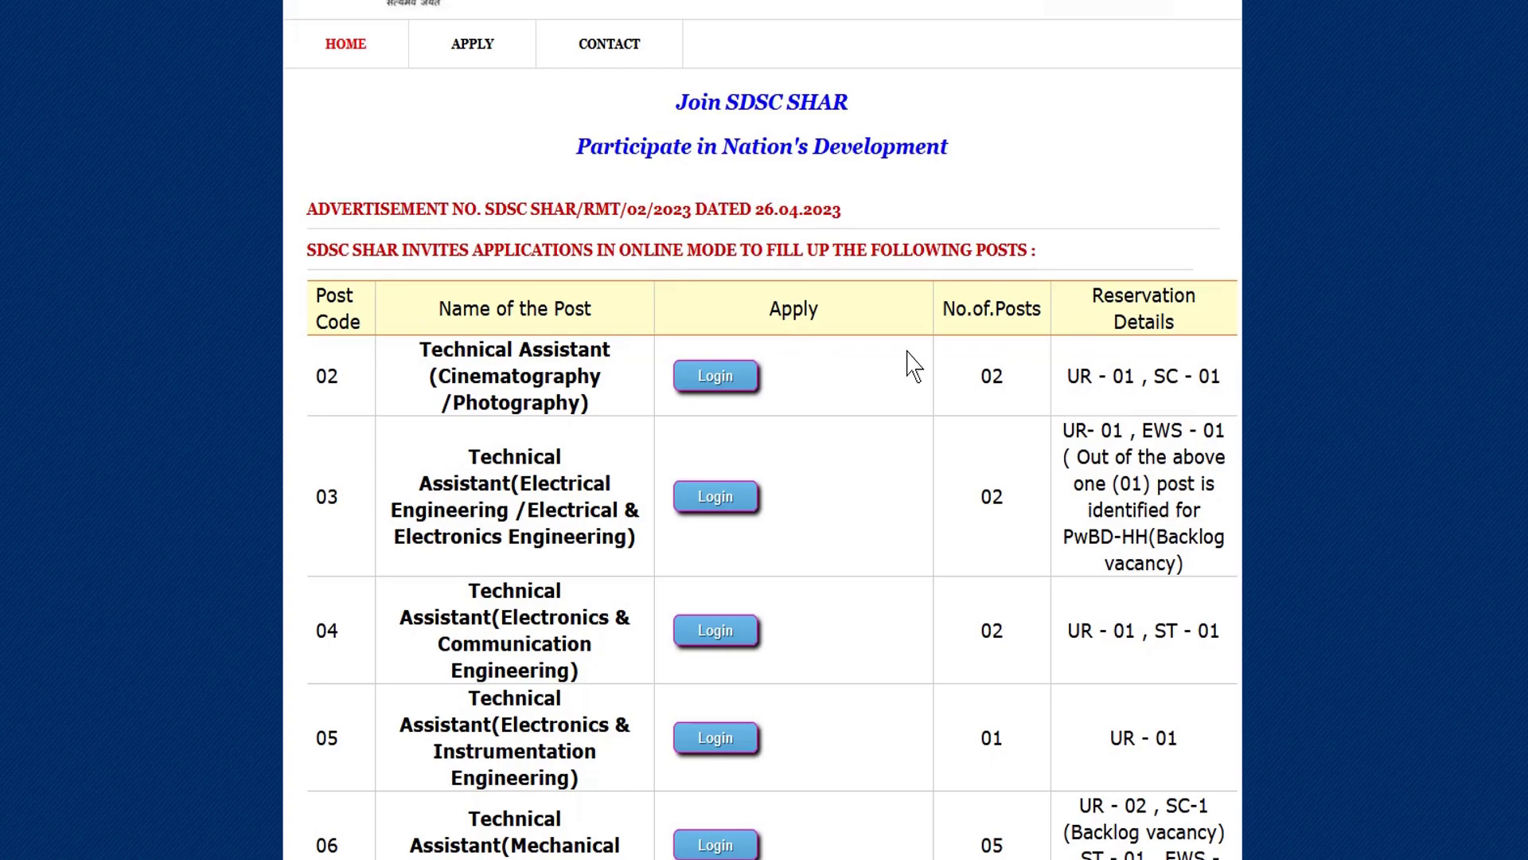
{"action": "scroll", "coordinate": [799, 453], "scroll_direction": "down", "scroll_amount": 3}
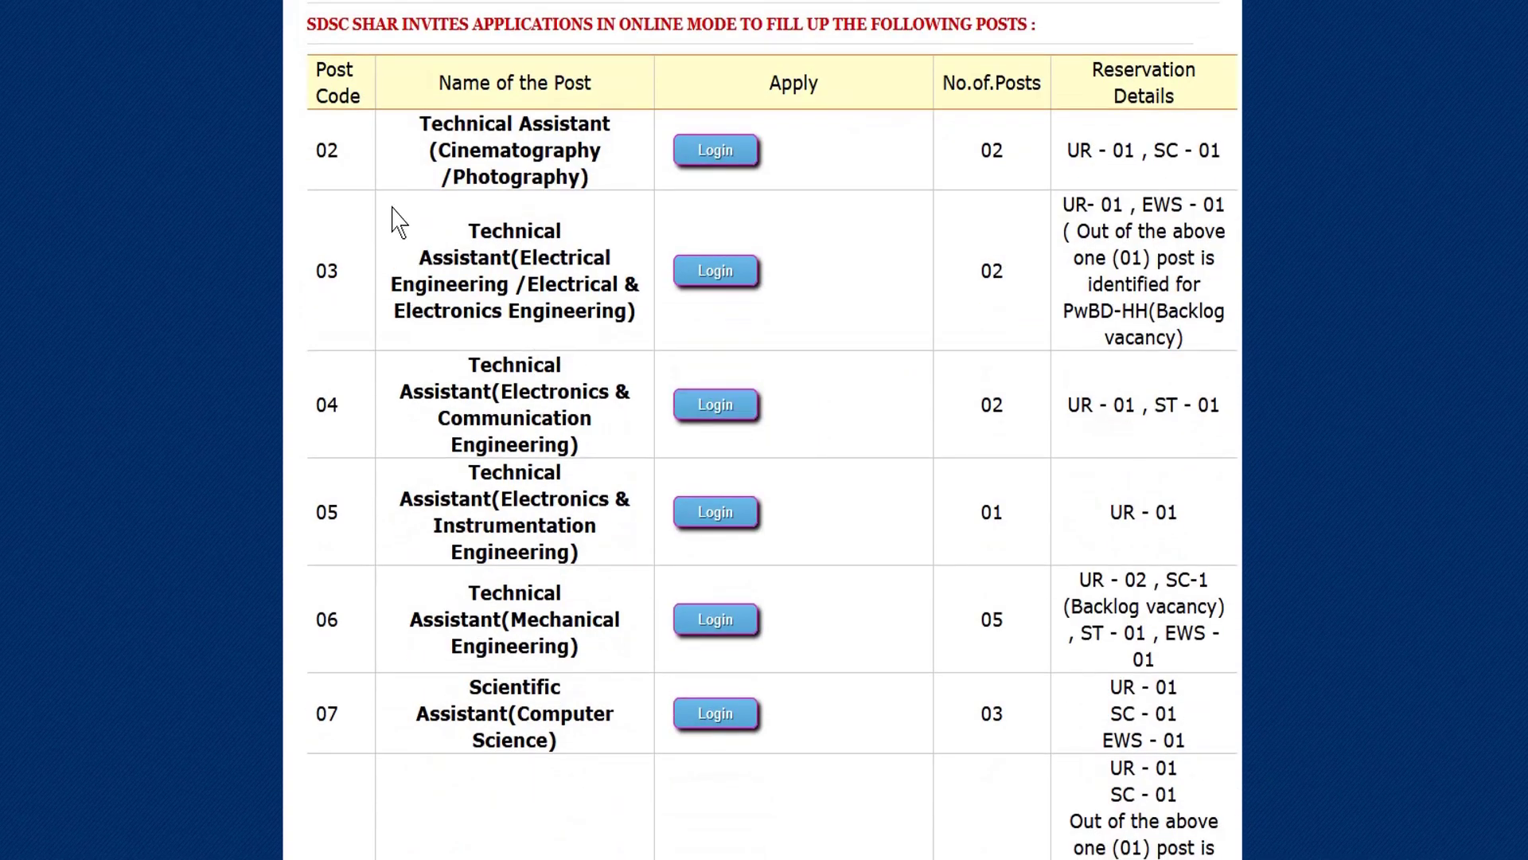
{"action": "scroll", "coordinate": [450, 290], "scroll_direction": "down", "scroll_amount": 2}
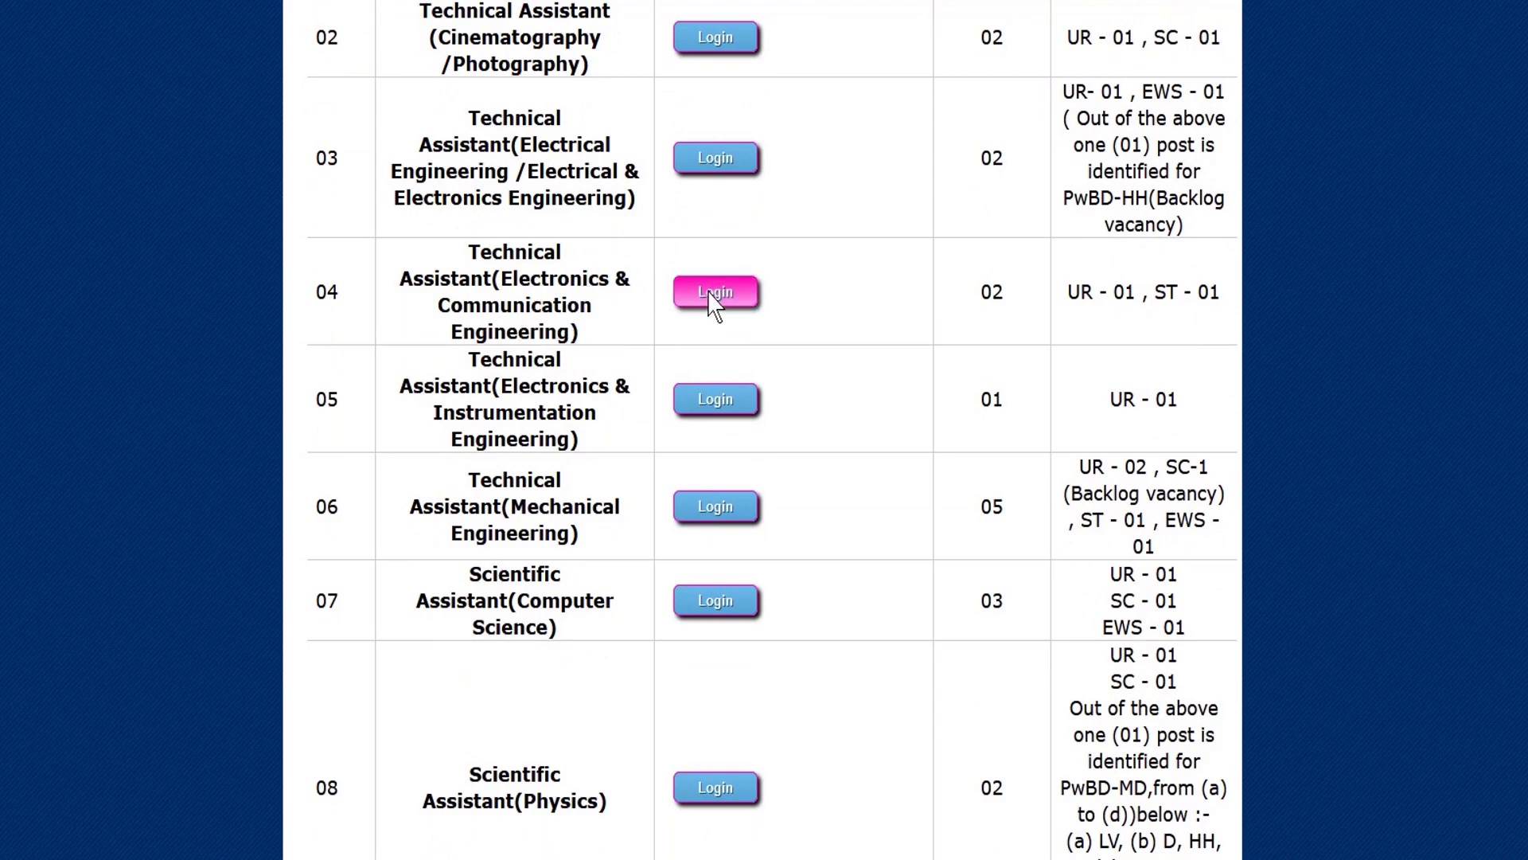
{"action": "left_click", "coordinate": [716, 292]}
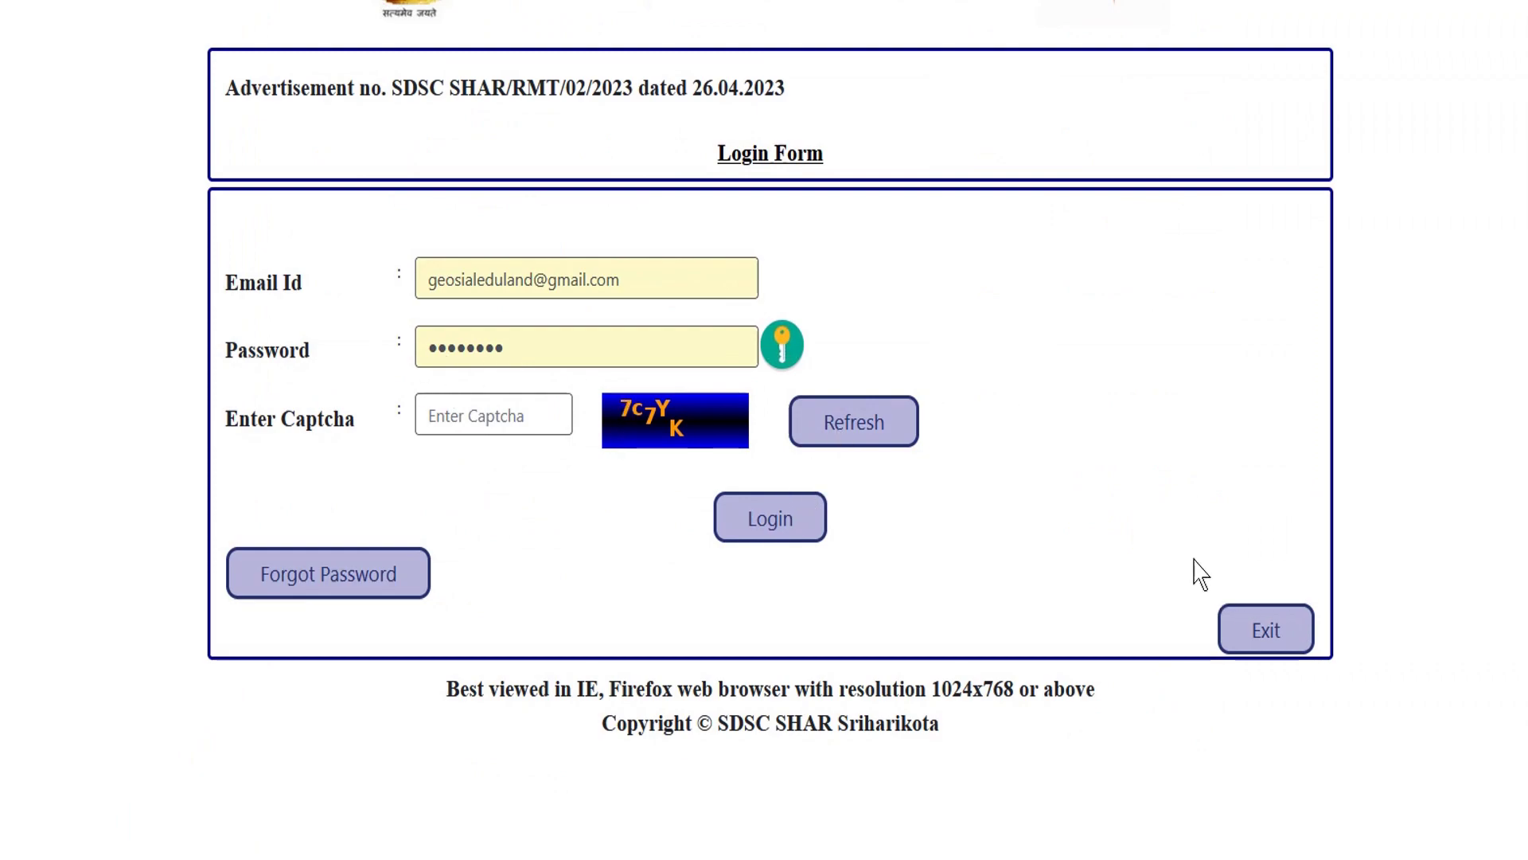
{"action": "left_click", "coordinate": [1261, 637]}
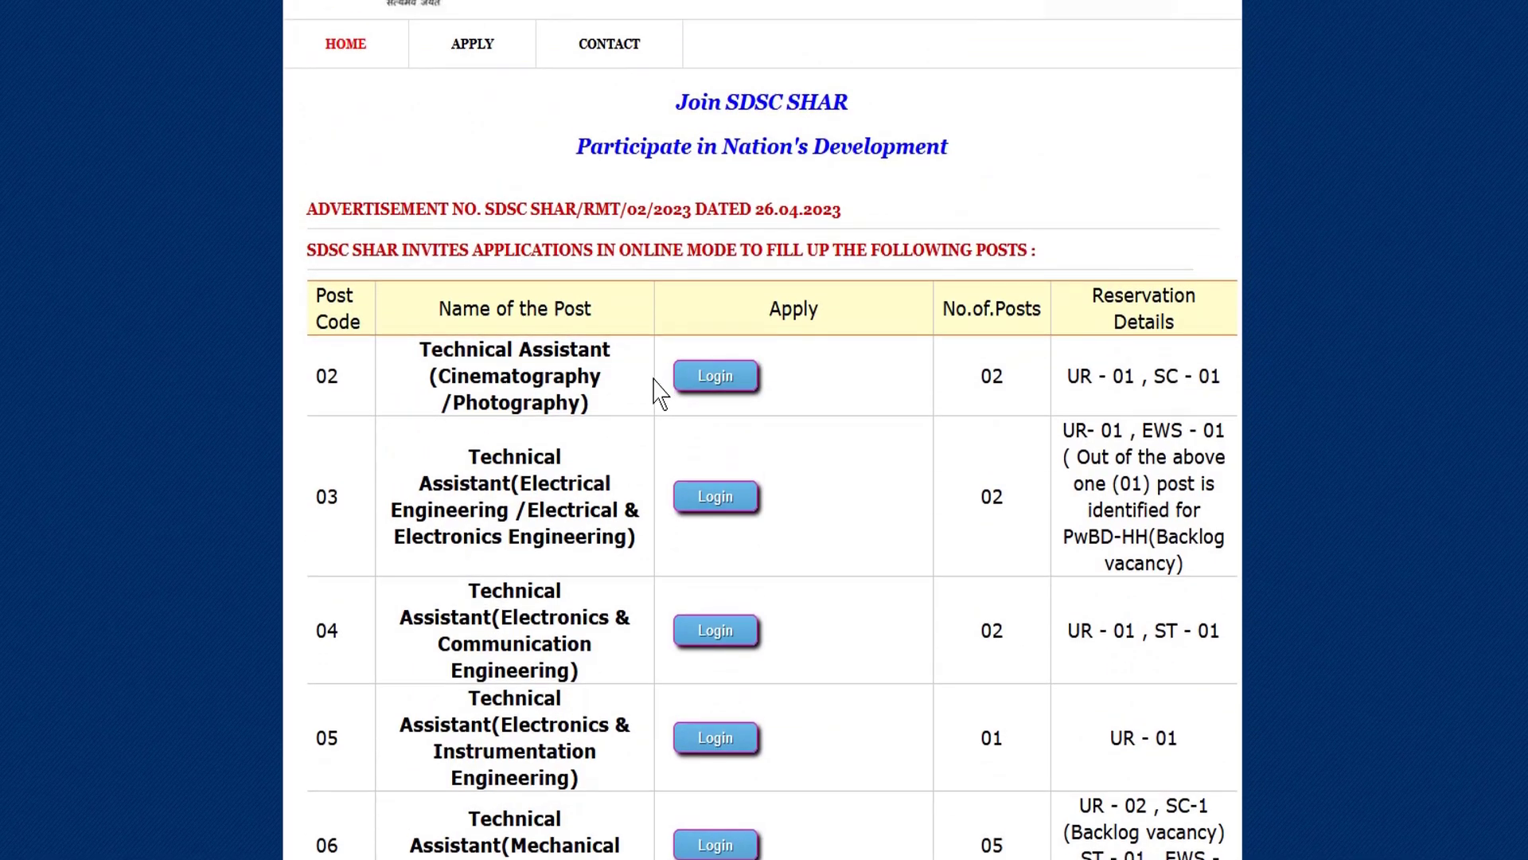
{"action": "scroll", "coordinate": [791, 399], "scroll_direction": "down", "scroll_amount": 5}
{"action": "scroll", "coordinate": [693, 385], "scroll_direction": "down", "scroll_amount": 8}
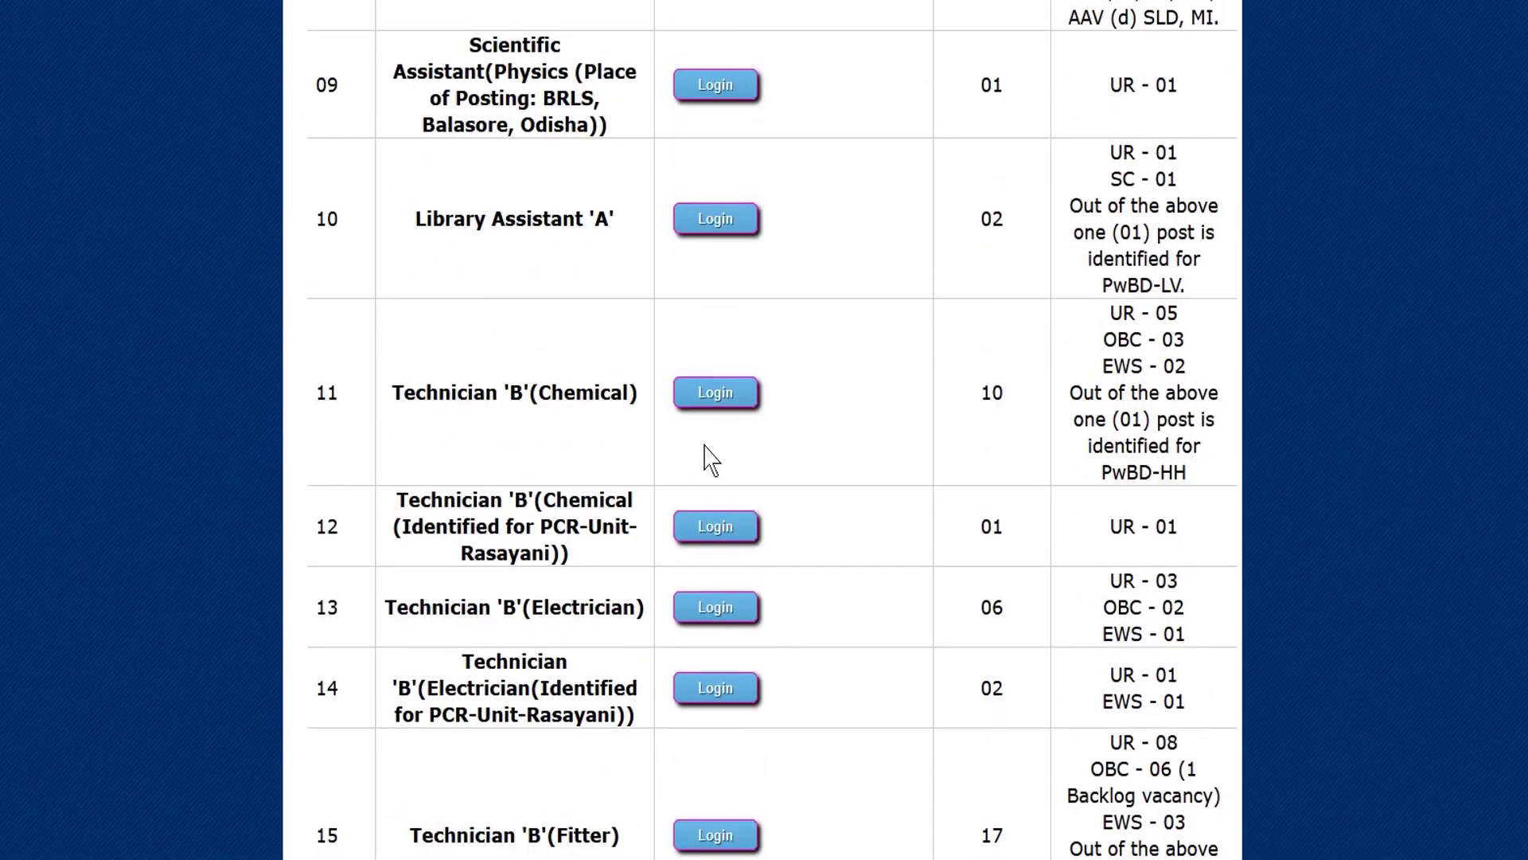
{"action": "scroll", "coordinate": [720, 478], "scroll_direction": "down", "scroll_amount": 15}
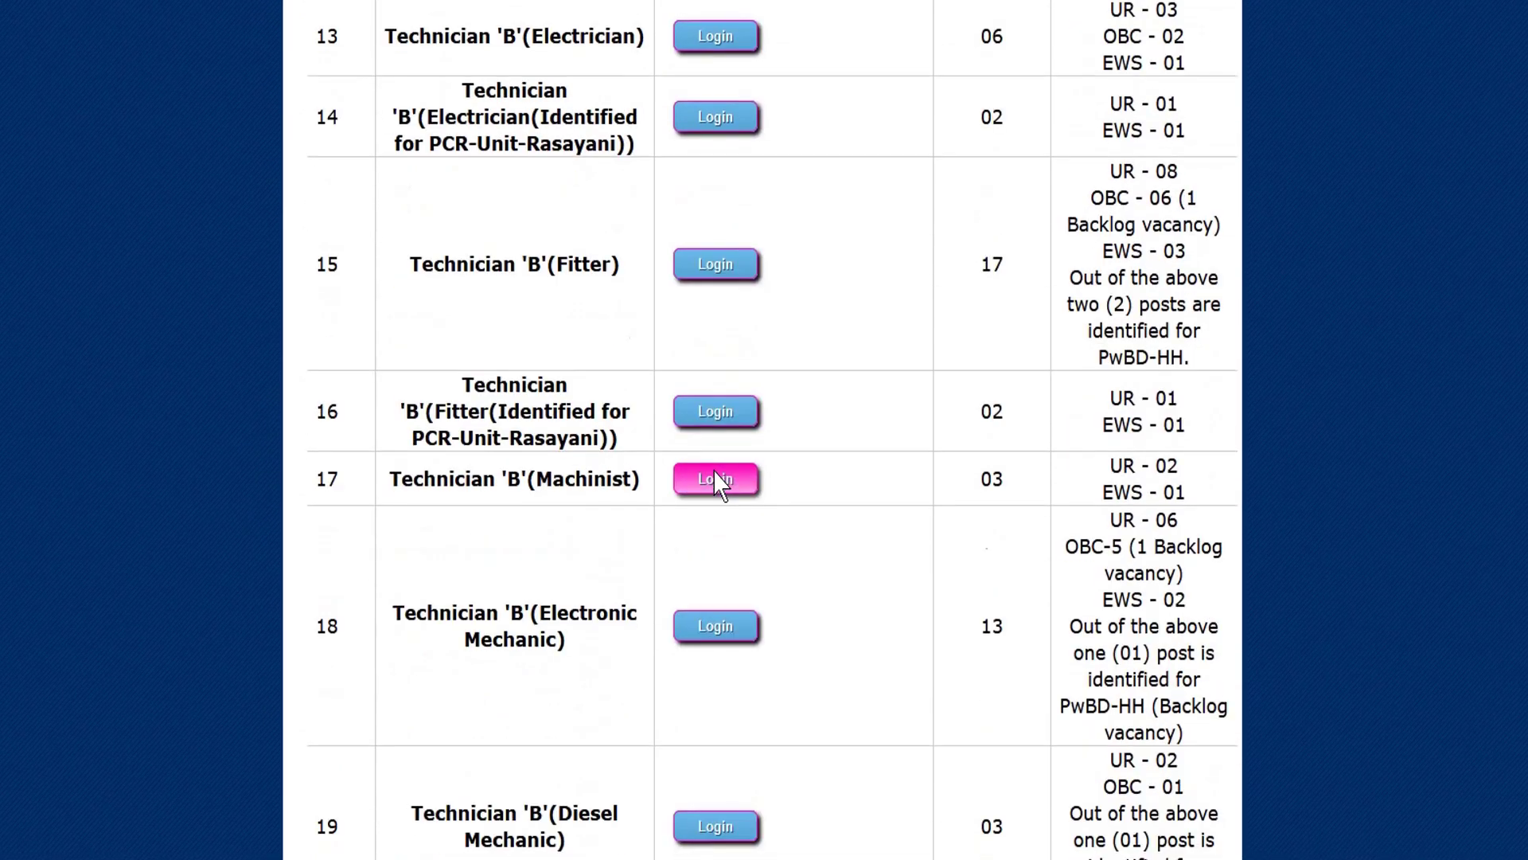
{"action": "scroll", "coordinate": [714, 479], "scroll_direction": "up", "scroll_amount": 20}
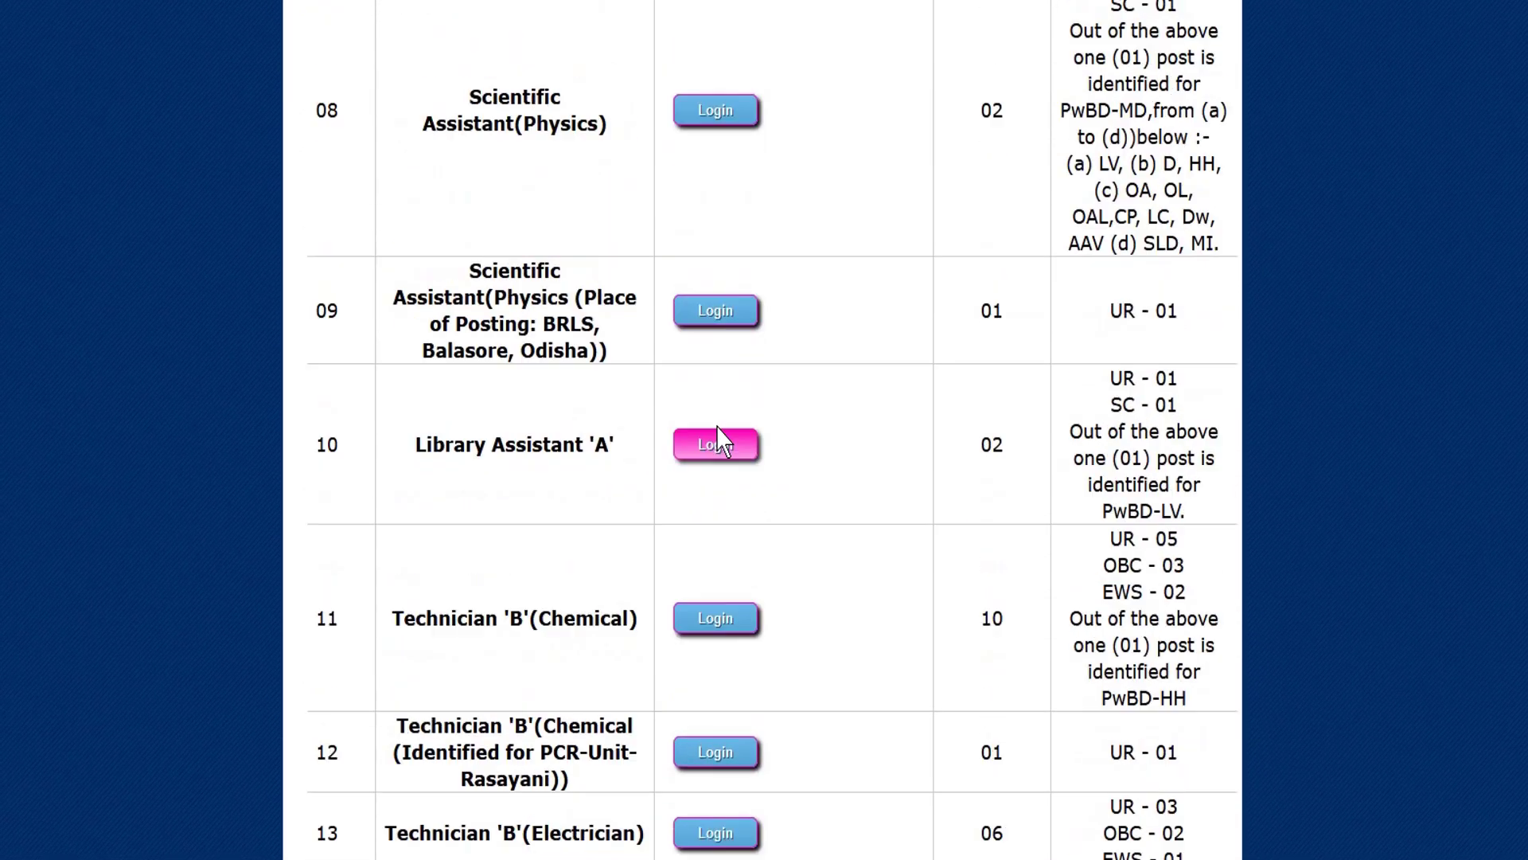
{"action": "scroll", "coordinate": [723, 434], "scroll_direction": "up", "scroll_amount": 8}
{"action": "scroll", "coordinate": [724, 430], "scroll_direction": "down", "scroll_amount": 16}
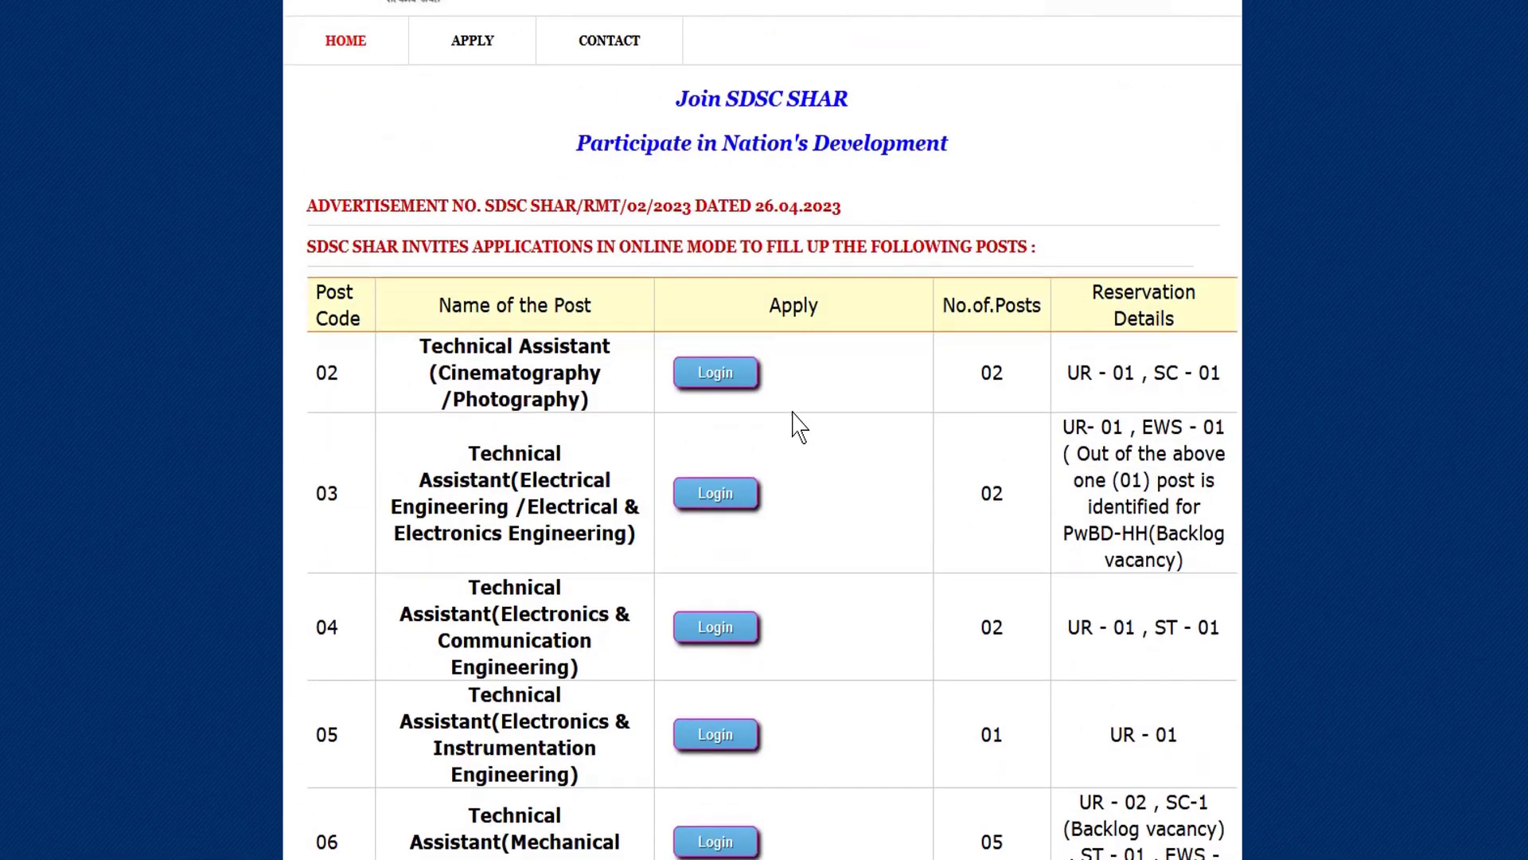
{"action": "scroll", "coordinate": [748, 428], "scroll_direction": "down", "scroll_amount": 16}
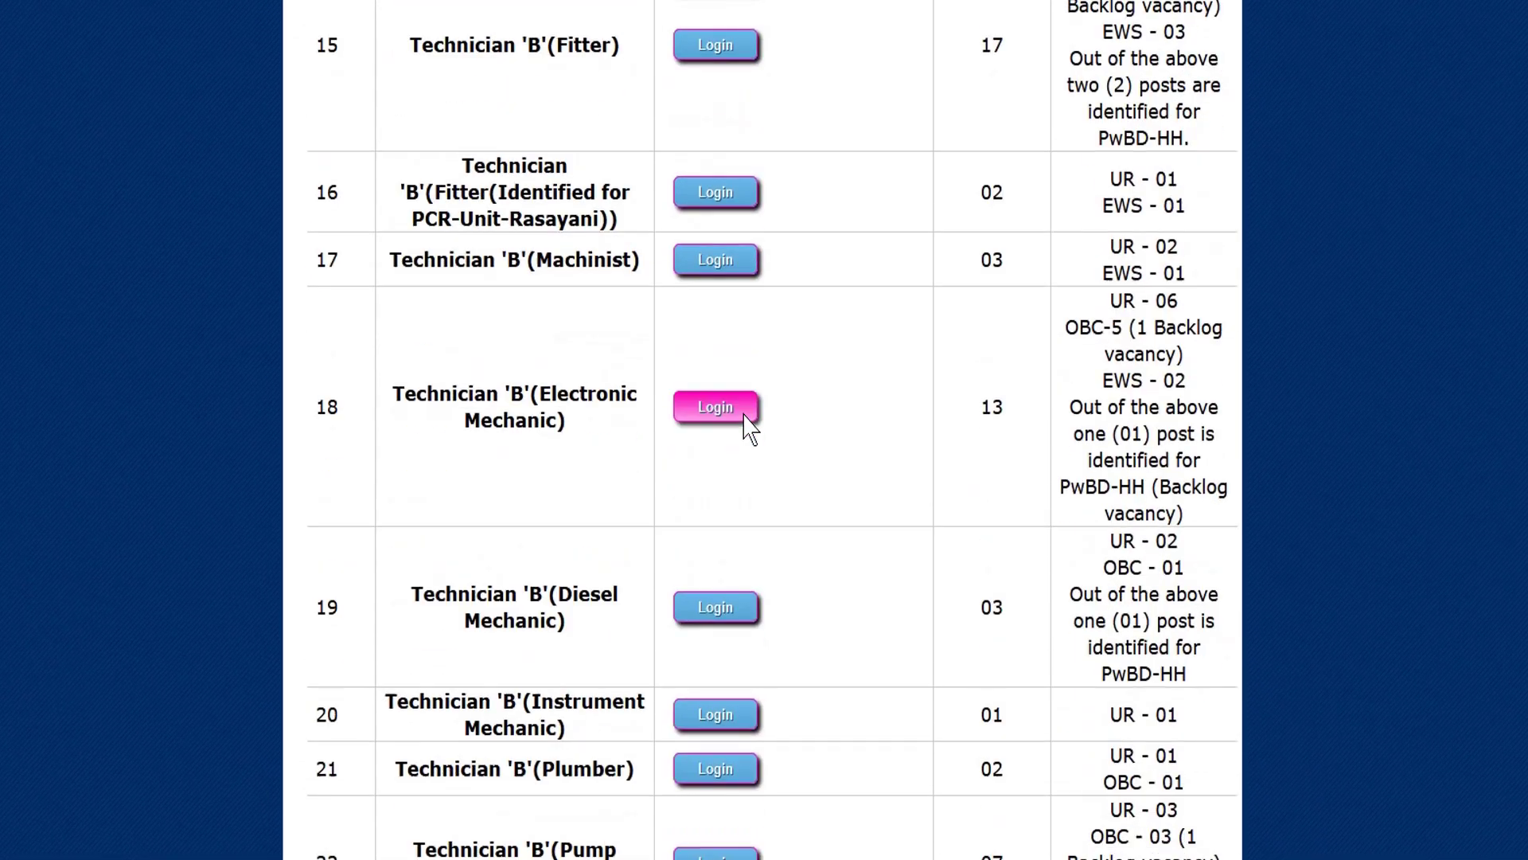
{"action": "scroll", "coordinate": [746, 432], "scroll_direction": "up", "scroll_amount": 5}
{"action": "scroll", "coordinate": [746, 430], "scroll_direction": "up", "scroll_amount": 20}
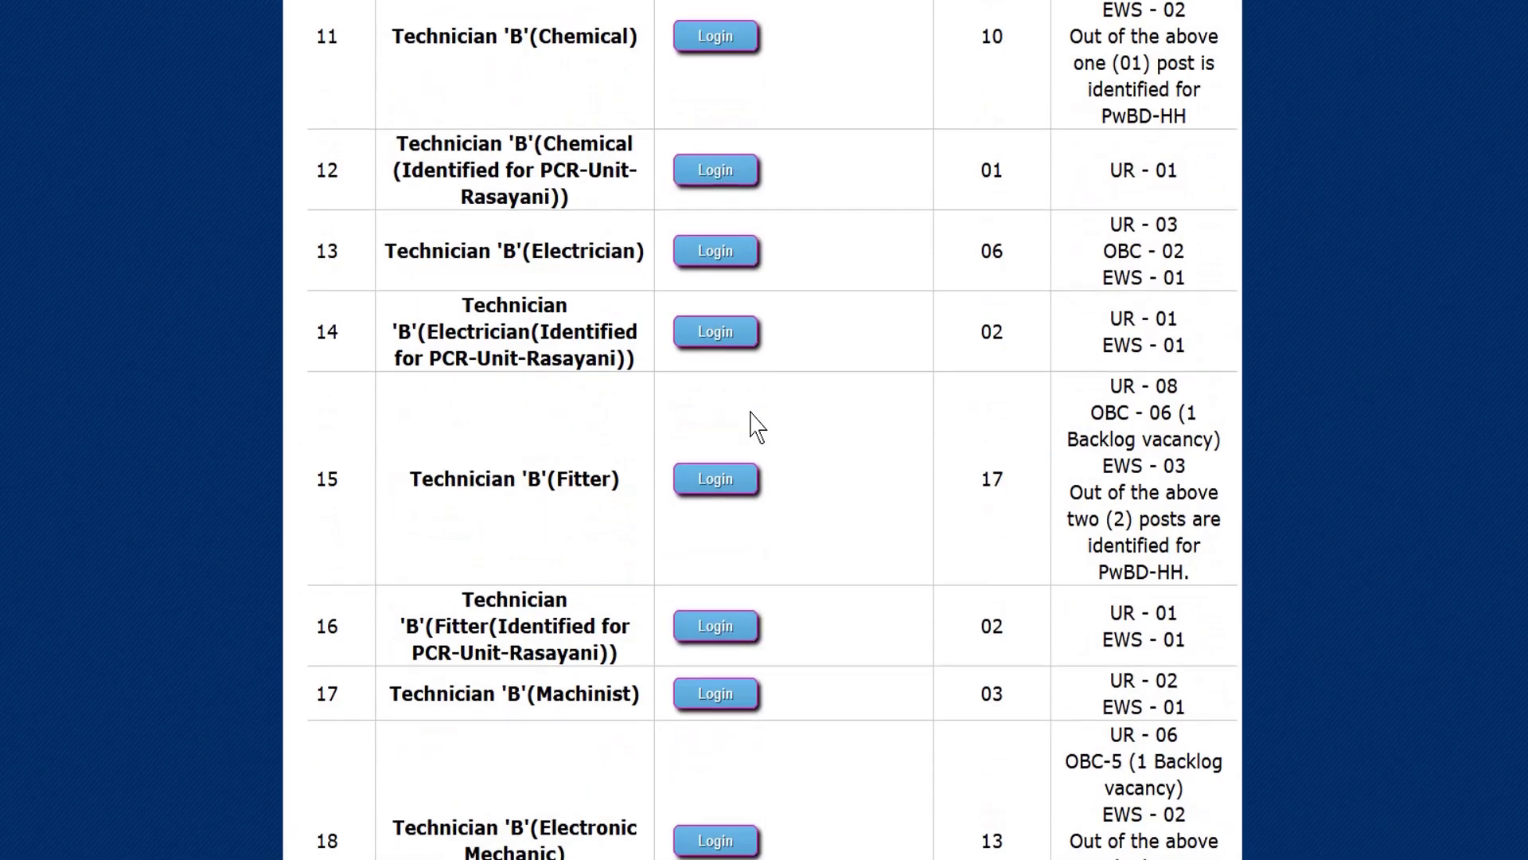
{"action": "scroll", "coordinate": [739, 422], "scroll_direction": "up", "scroll_amount": 2}
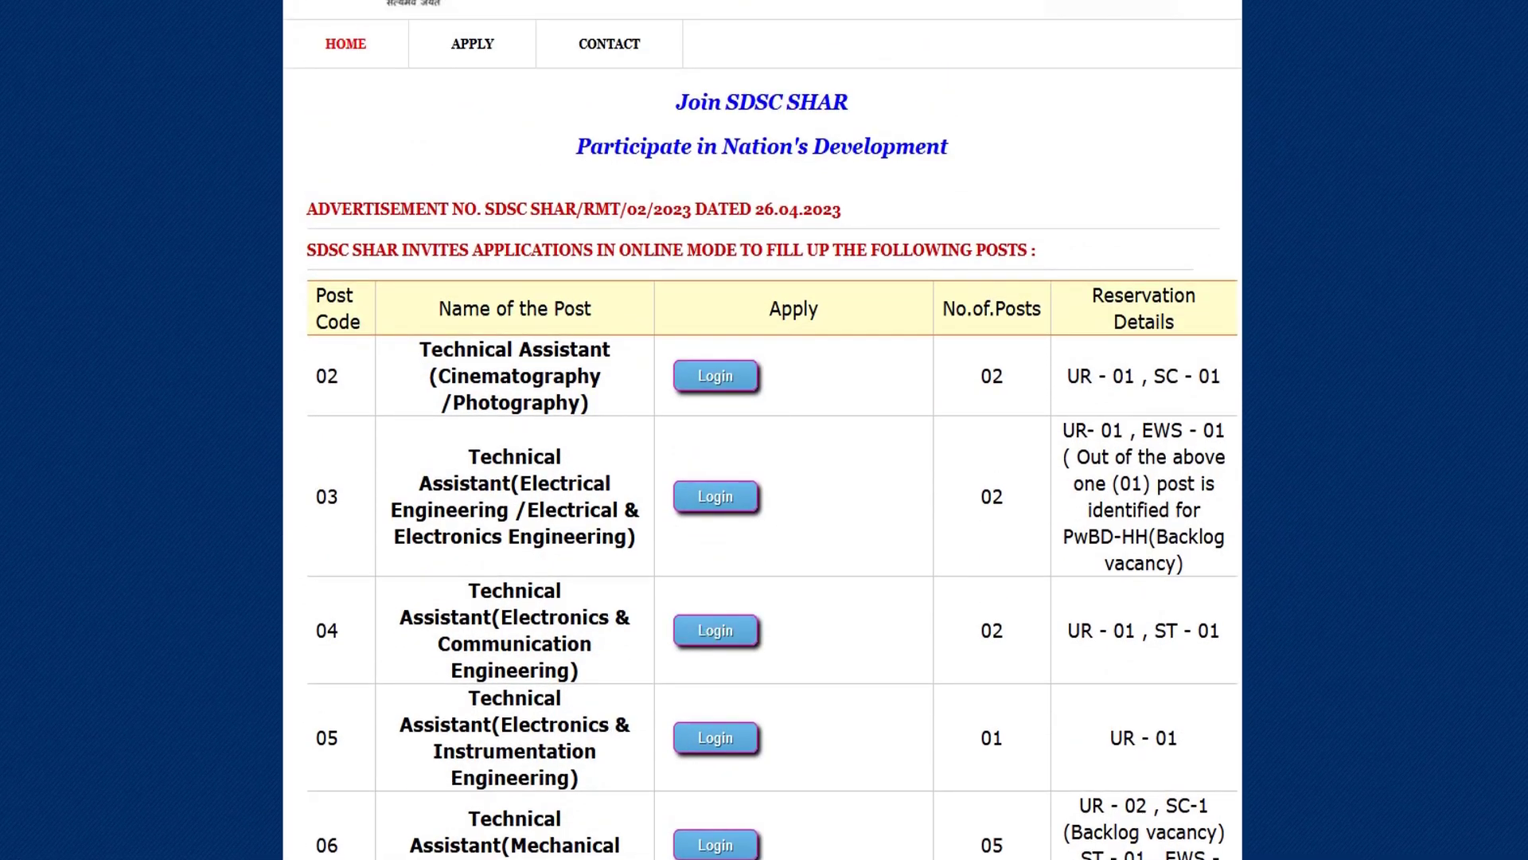
{"action": "mouse_move", "coordinate": [476, 858]}
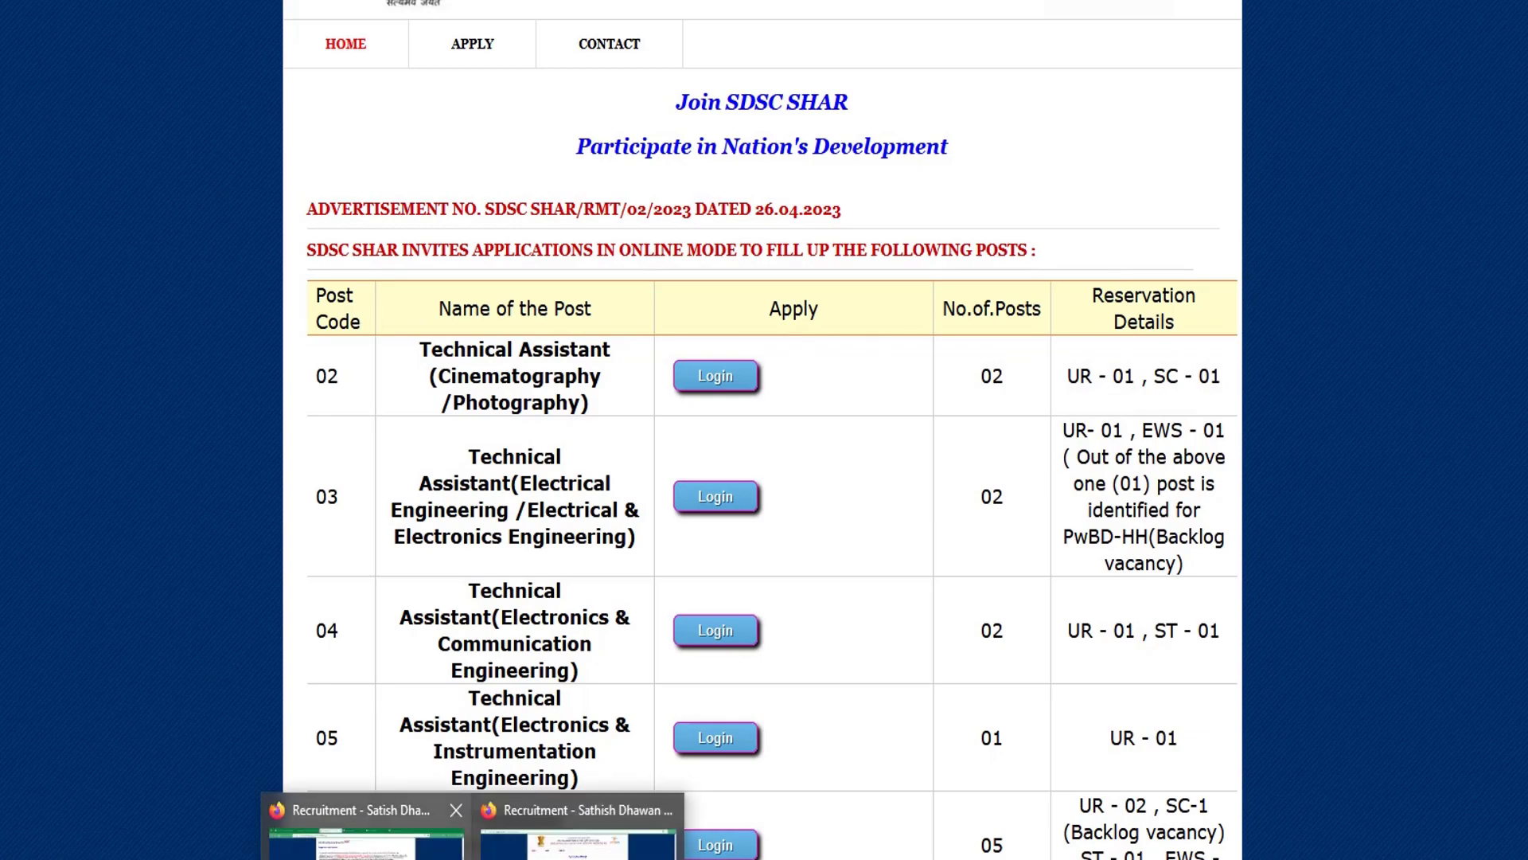
Bring up the recruitment blog window and follow its APPLY NOW link.
{"action": "left_click", "coordinate": [371, 835]}
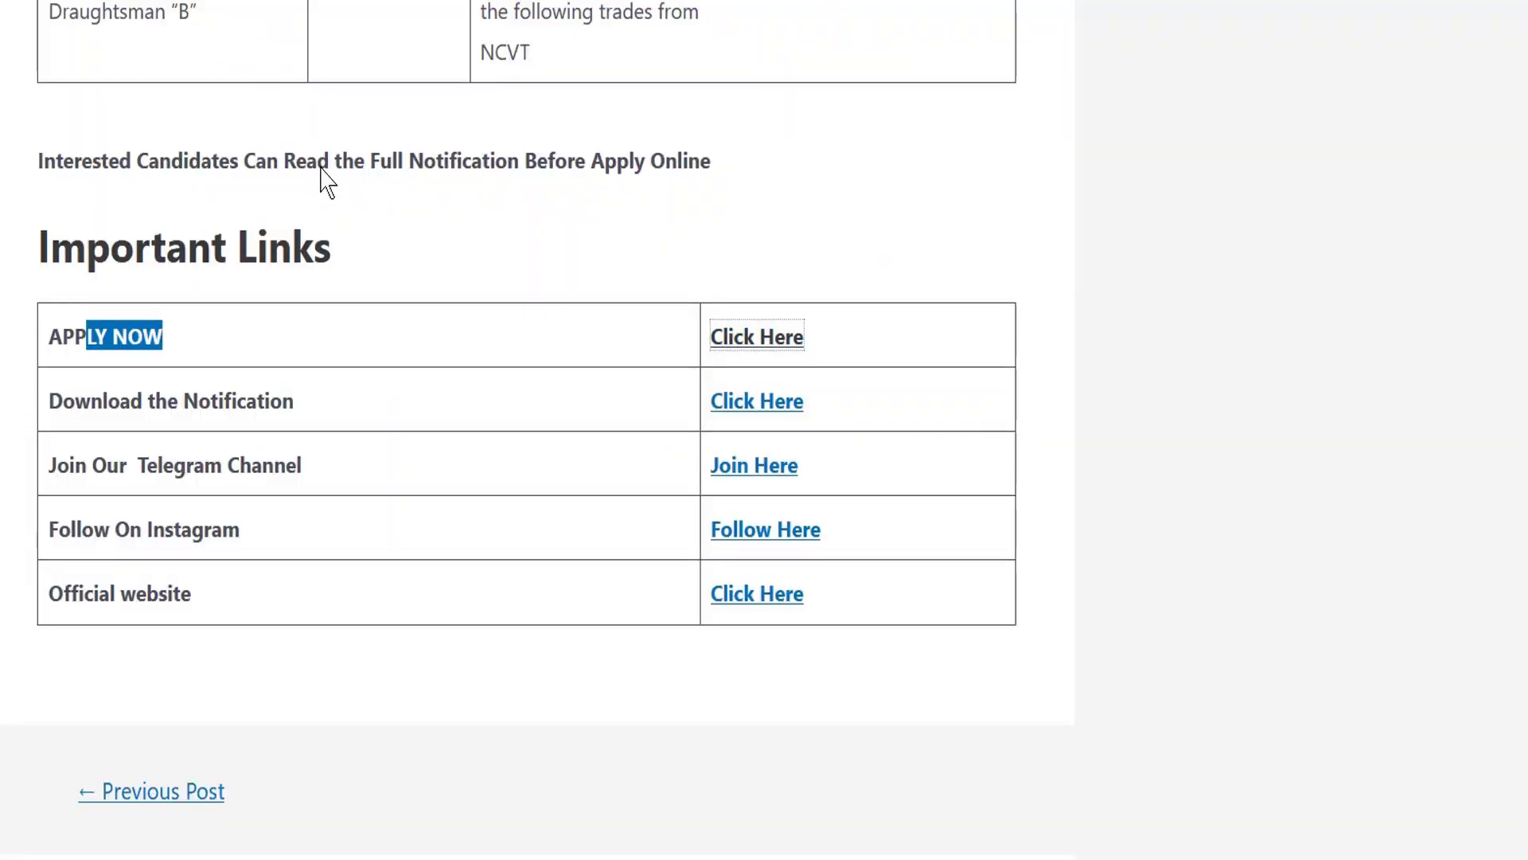
{"action": "scroll", "coordinate": [399, 222], "scroll_direction": "up", "scroll_amount": 15}
{"action": "scroll", "coordinate": [403, 219], "scroll_direction": "down", "scroll_amount": 15}
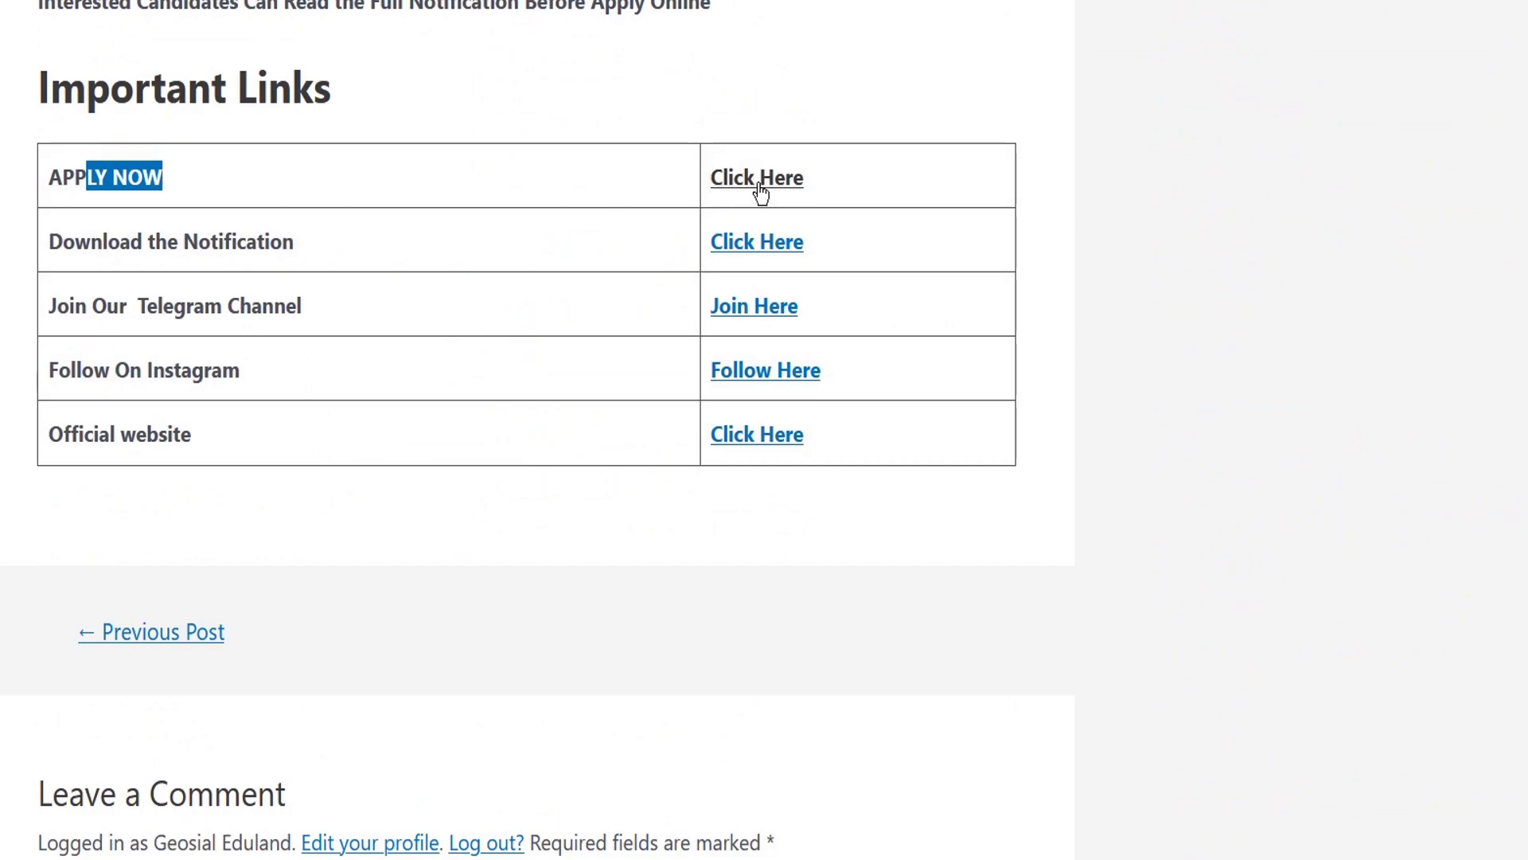
{"action": "left_click", "coordinate": [763, 189]}
{"action": "scroll", "coordinate": [557, 263], "scroll_direction": "up", "scroll_amount": 4}
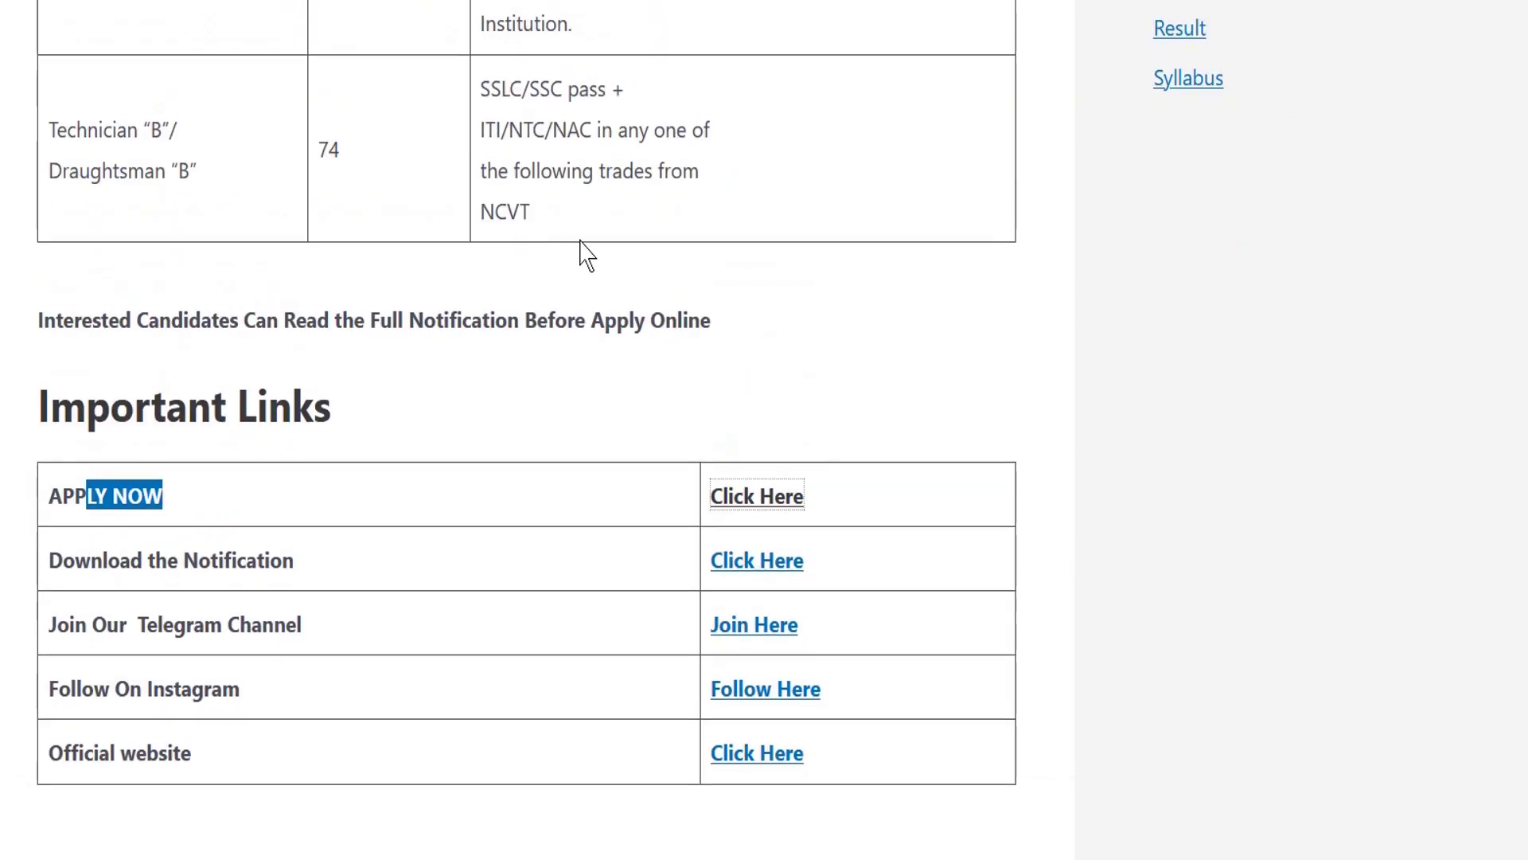
{"action": "left_click", "coordinate": [368, 468]}
{"action": "scroll", "coordinate": [374, 465], "scroll_direction": "down", "scroll_amount": 4}
{"action": "scroll", "coordinate": [390, 453], "scroll_direction": "up", "scroll_amount": 4}
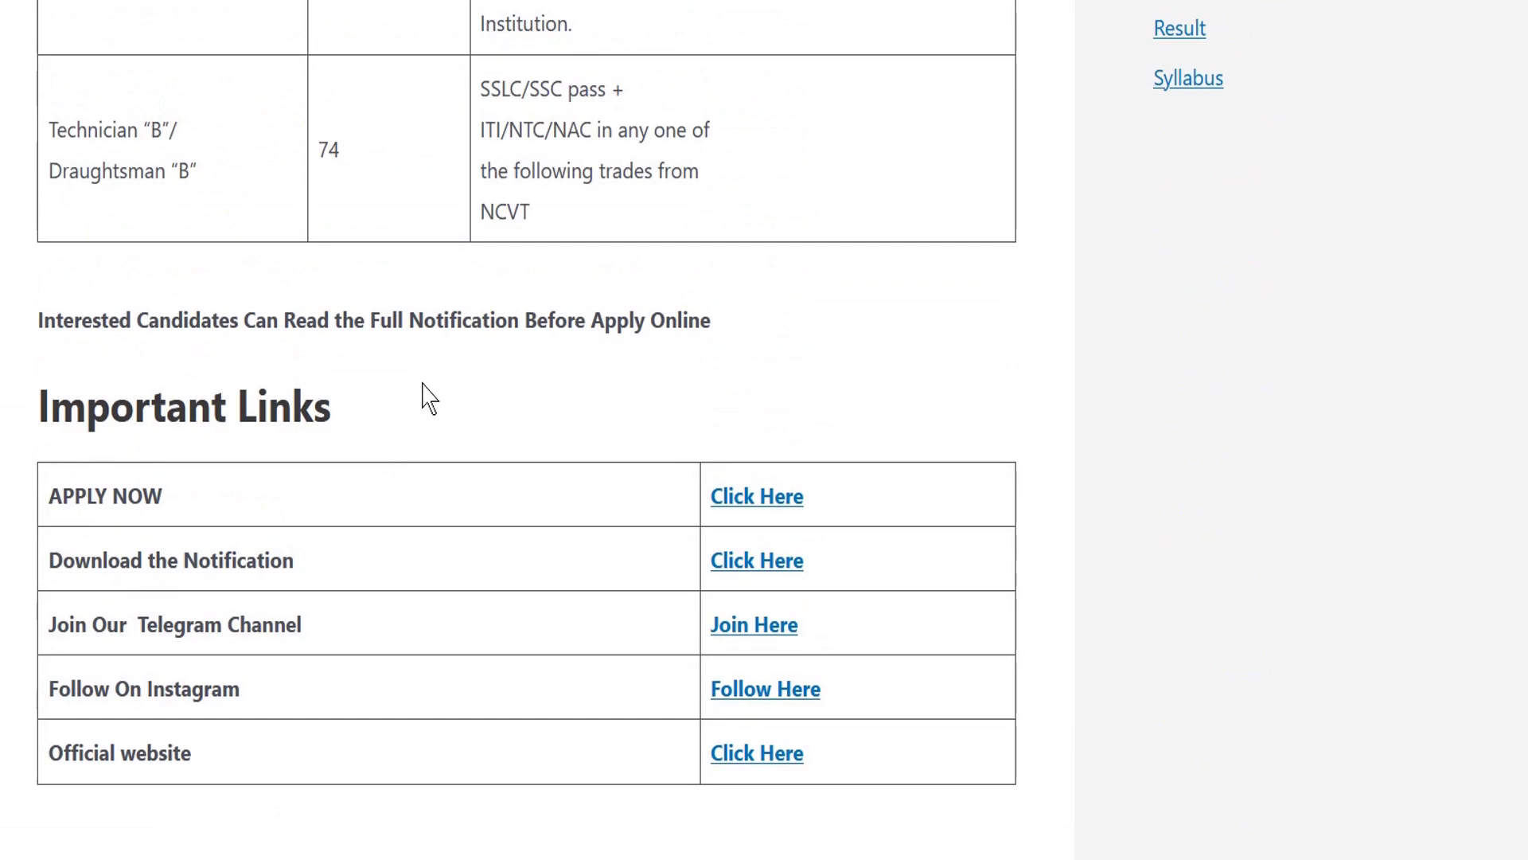
{"action": "scroll", "coordinate": [411, 408], "scroll_direction": "down", "scroll_amount": 2}
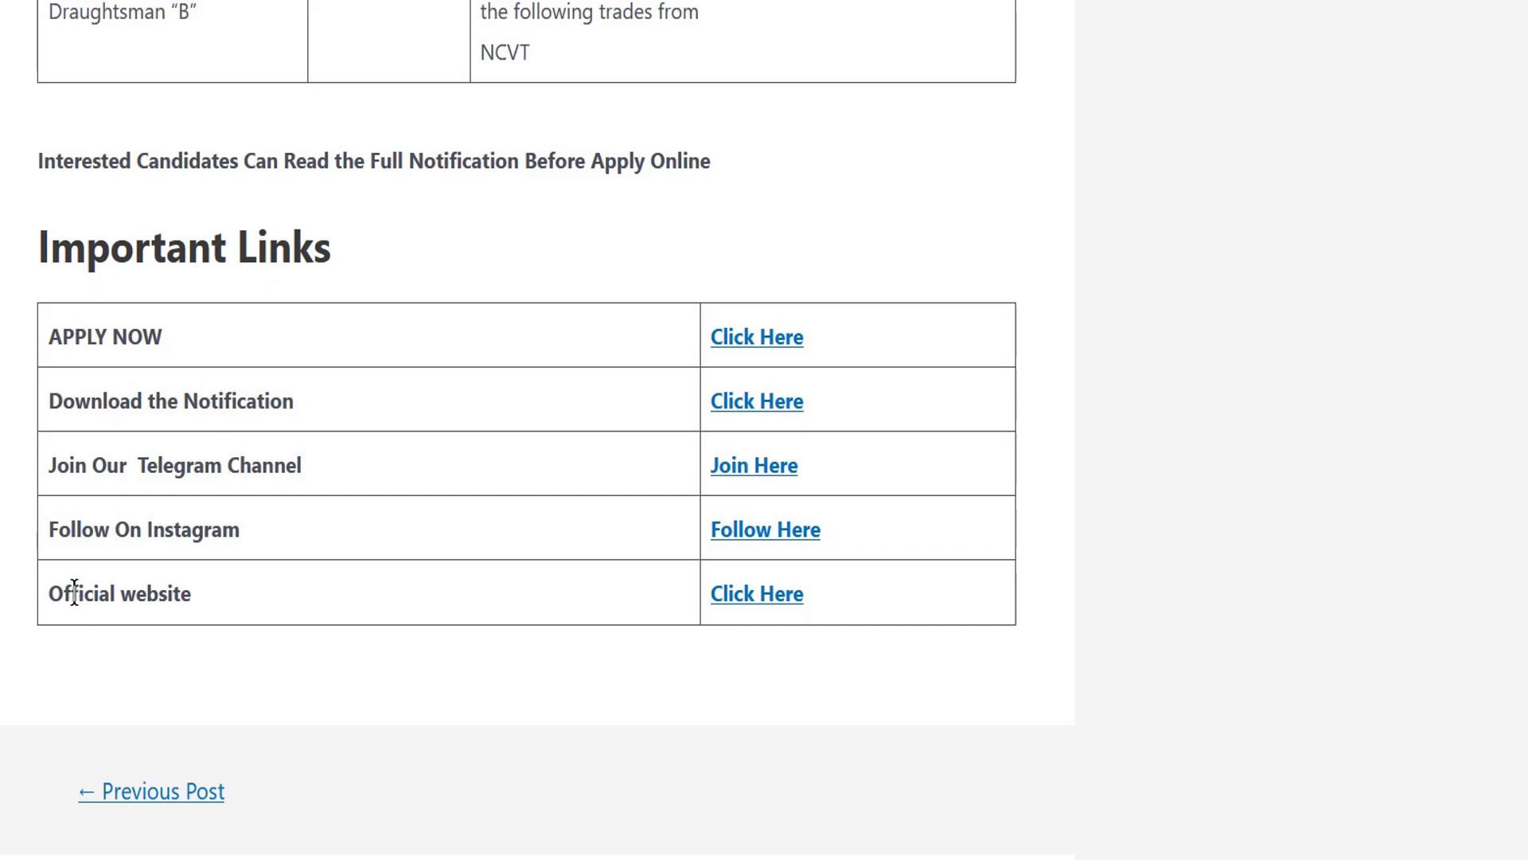
Open the All India Recruitment home page via the Official website link.
{"action": "left_click_drag", "start_coordinate": [75, 593], "coordinate": [225, 608]}
{"action": "left_click", "coordinate": [238, 609]}
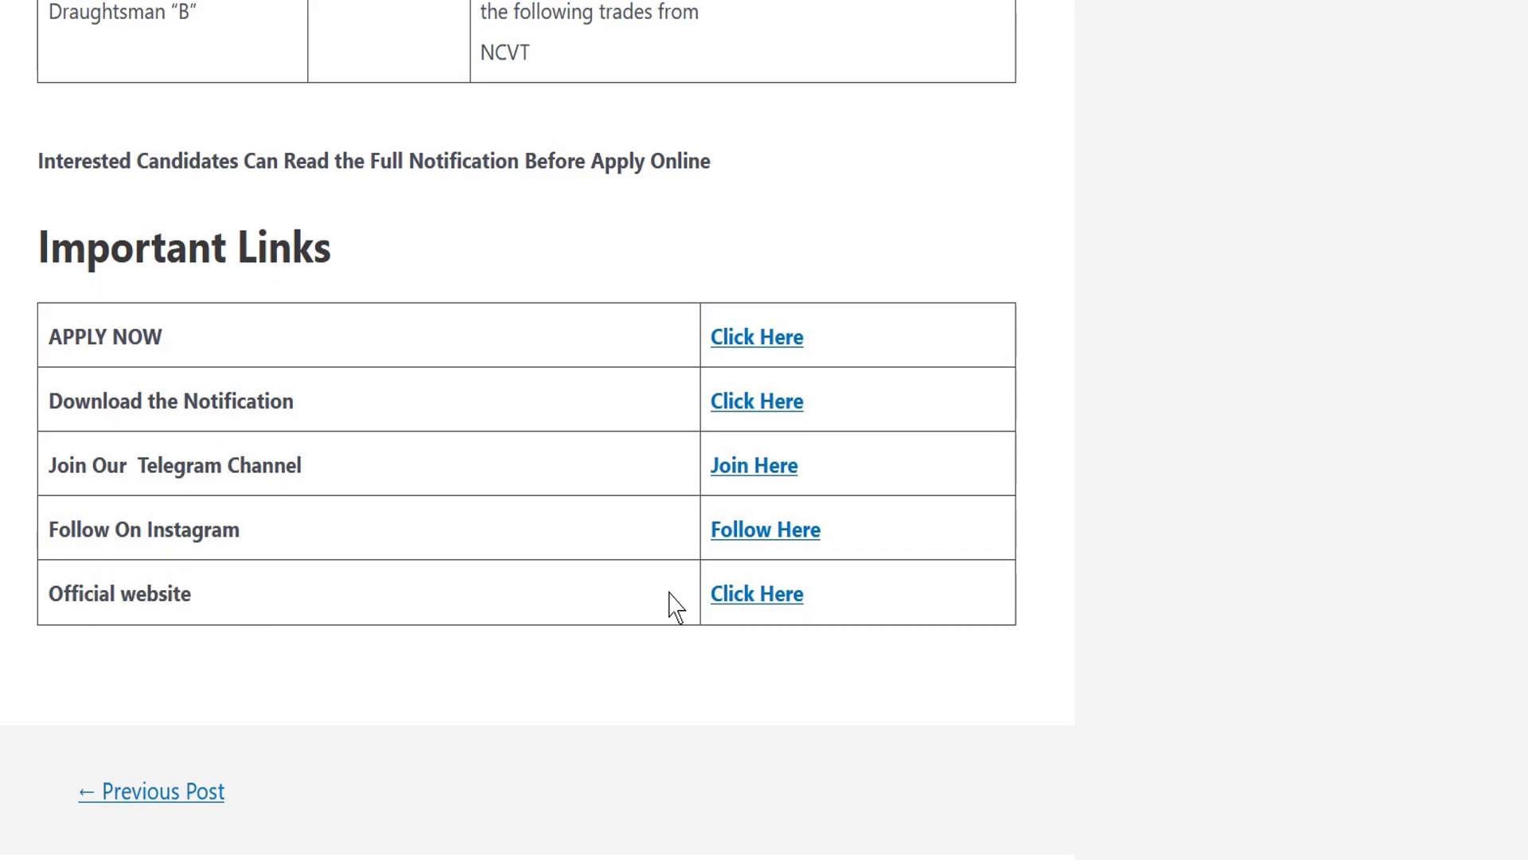
{"action": "left_click", "coordinate": [752, 609]}
{"action": "scroll", "coordinate": [517, 477], "scroll_direction": "down", "scroll_amount": 5}
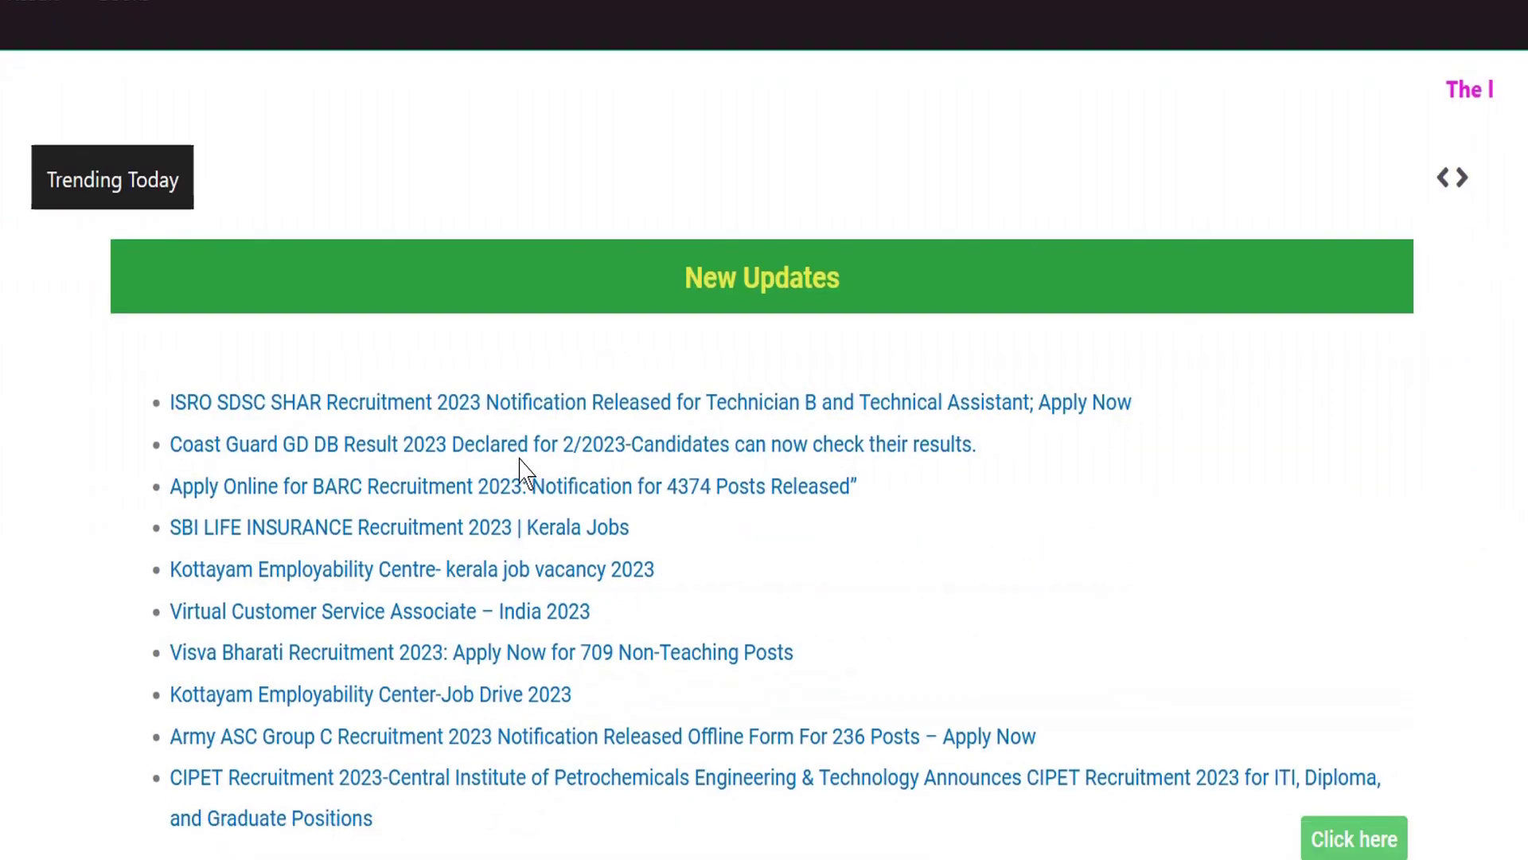
{"action": "scroll", "coordinate": [513, 422], "scroll_direction": "up", "scroll_amount": 6}
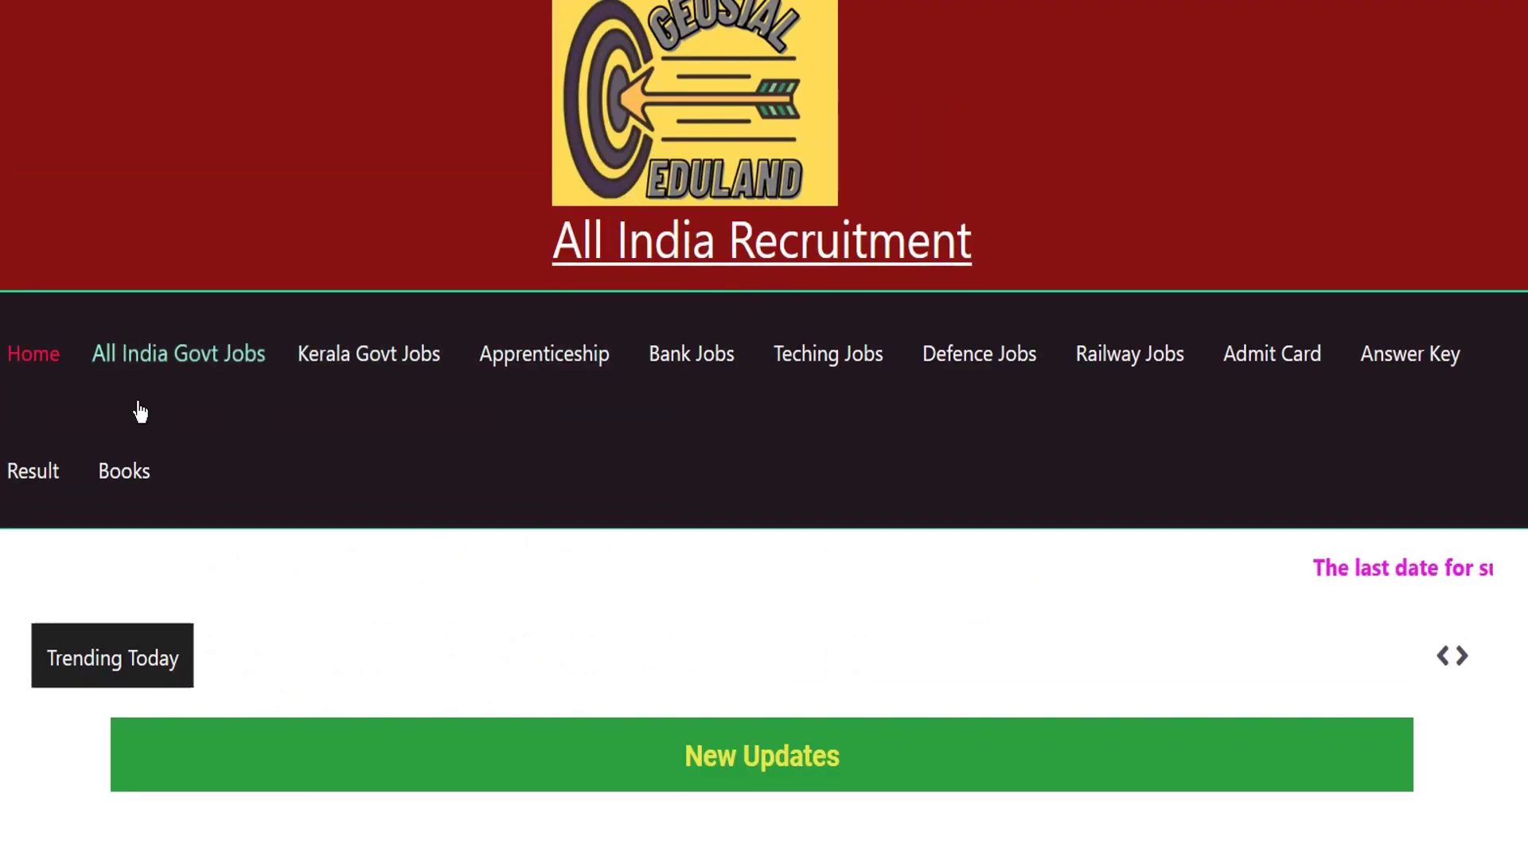